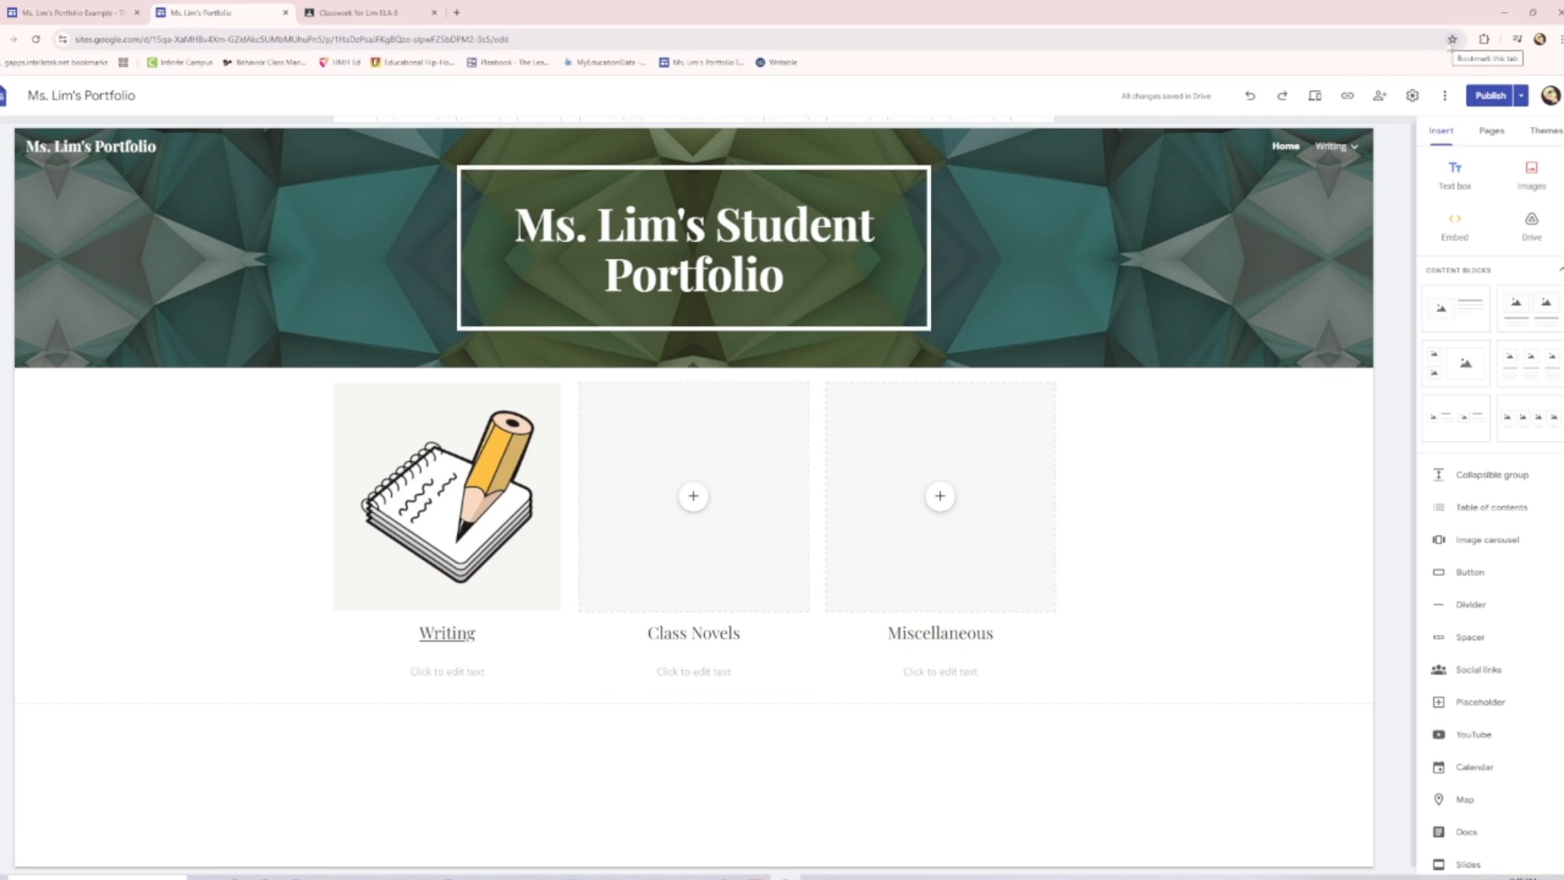
Bookmark the Ms. Lim's Portfolio site editor page in the browser
{"action": "left_click", "coordinate": [1452, 40]}
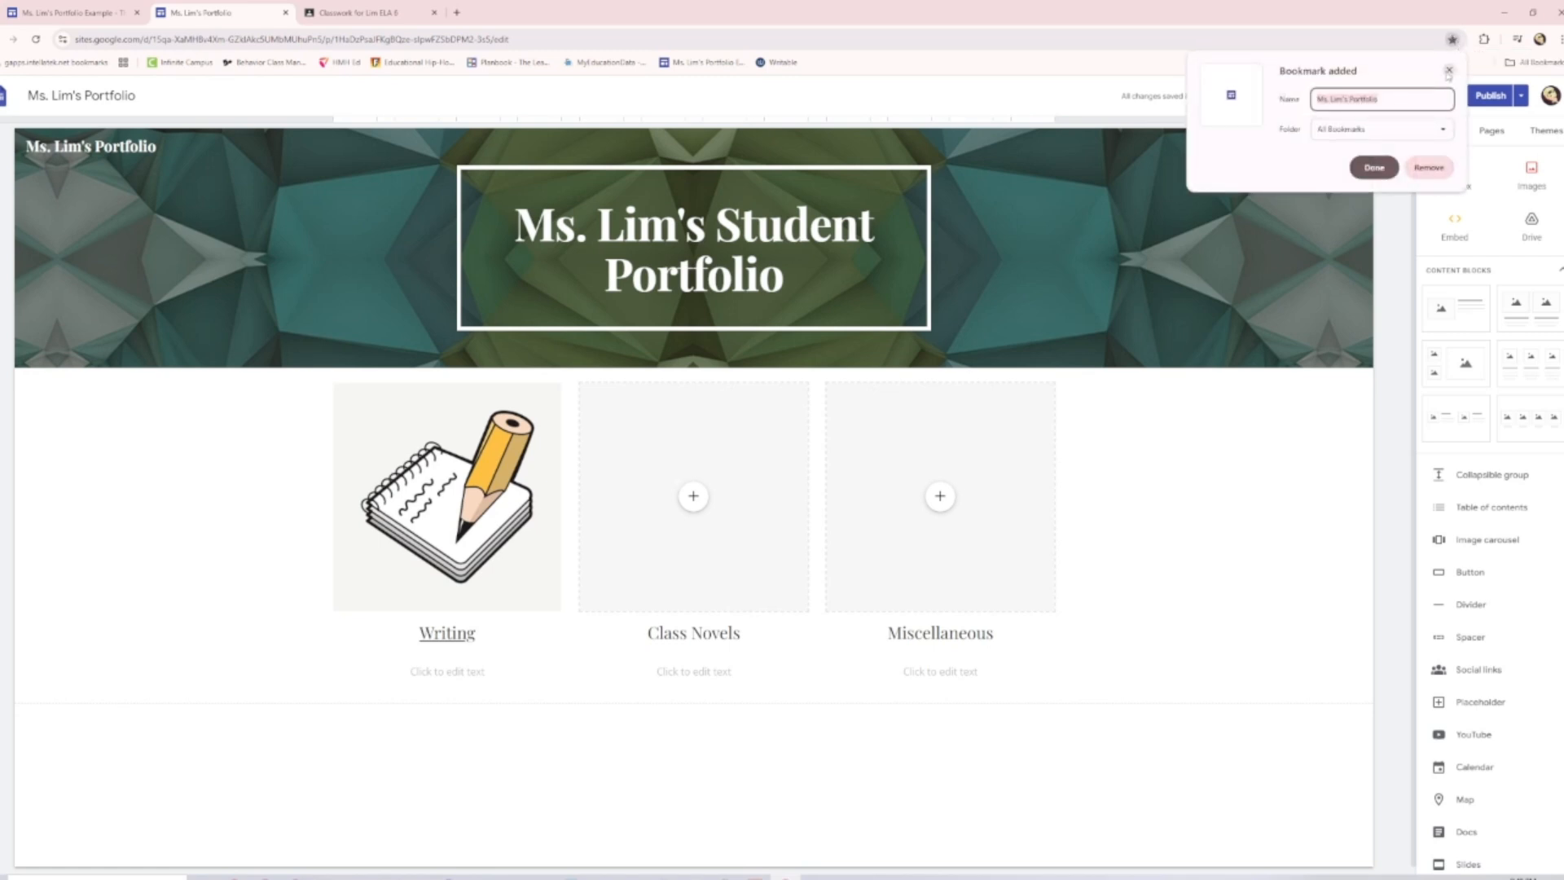
{"action": "left_click", "coordinate": [1448, 71]}
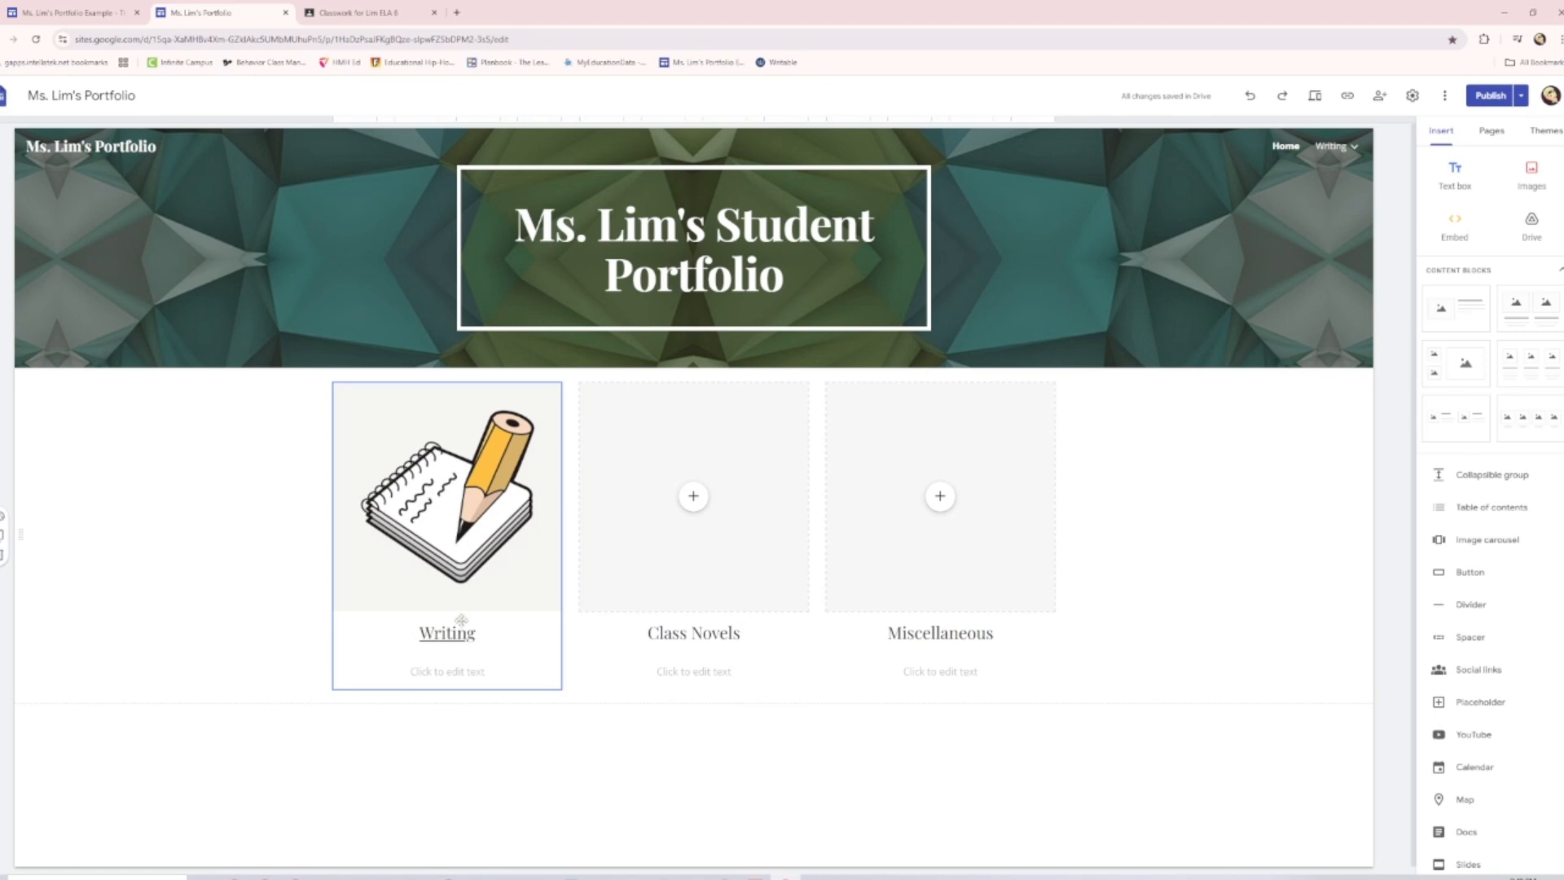
{"action": "left_click", "coordinate": [711, 632]}
{"action": "left_click", "coordinate": [1275, 493]}
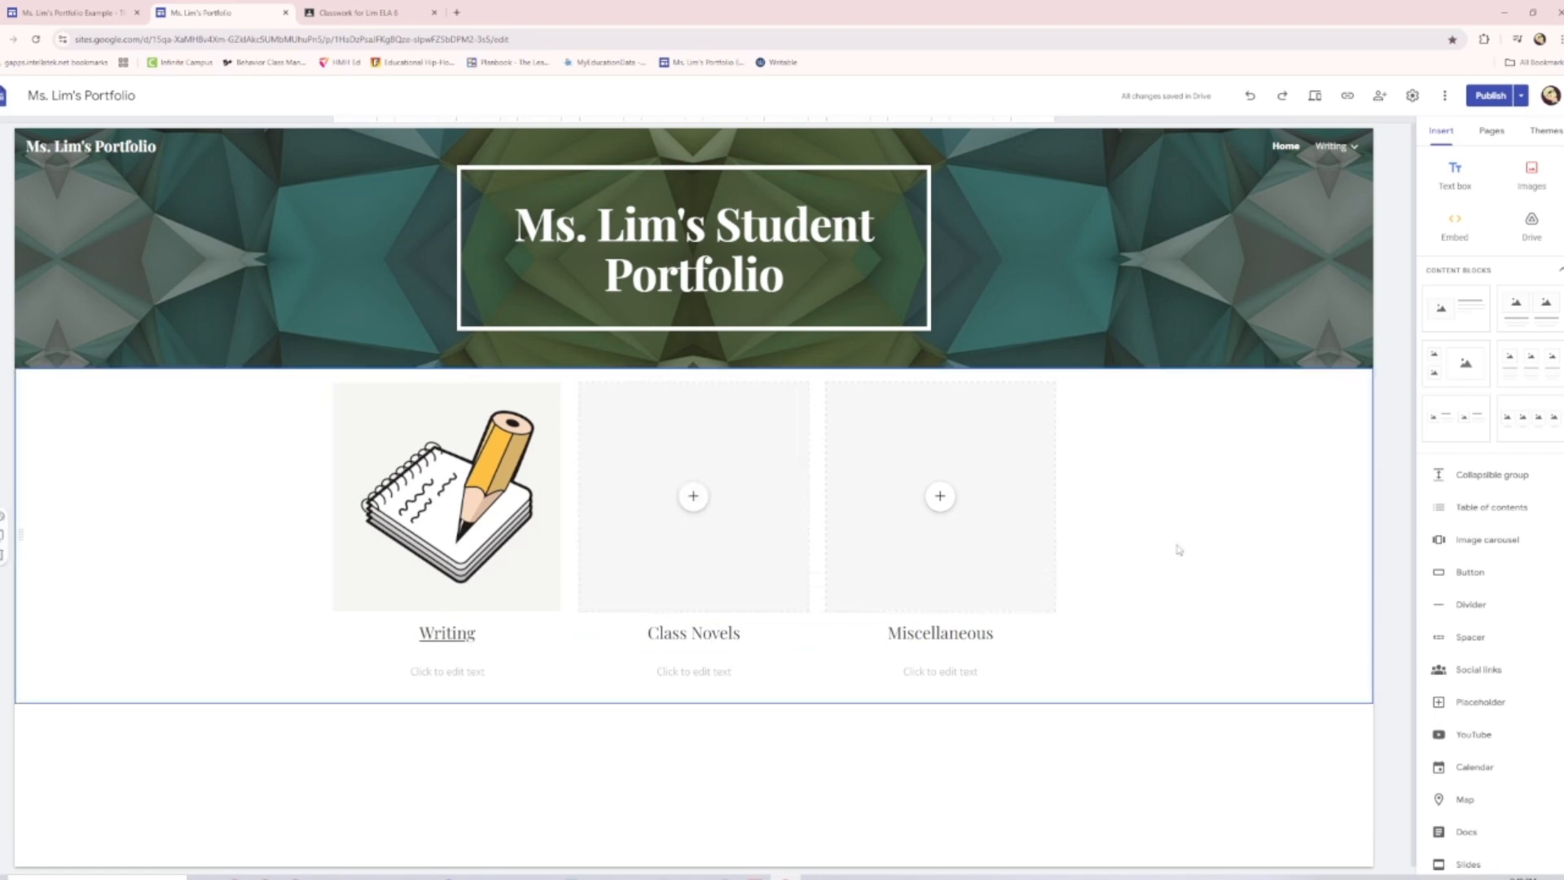
Add a new page named Class Novels to the site
{"action": "mouse_move", "coordinate": [1314, 153]}
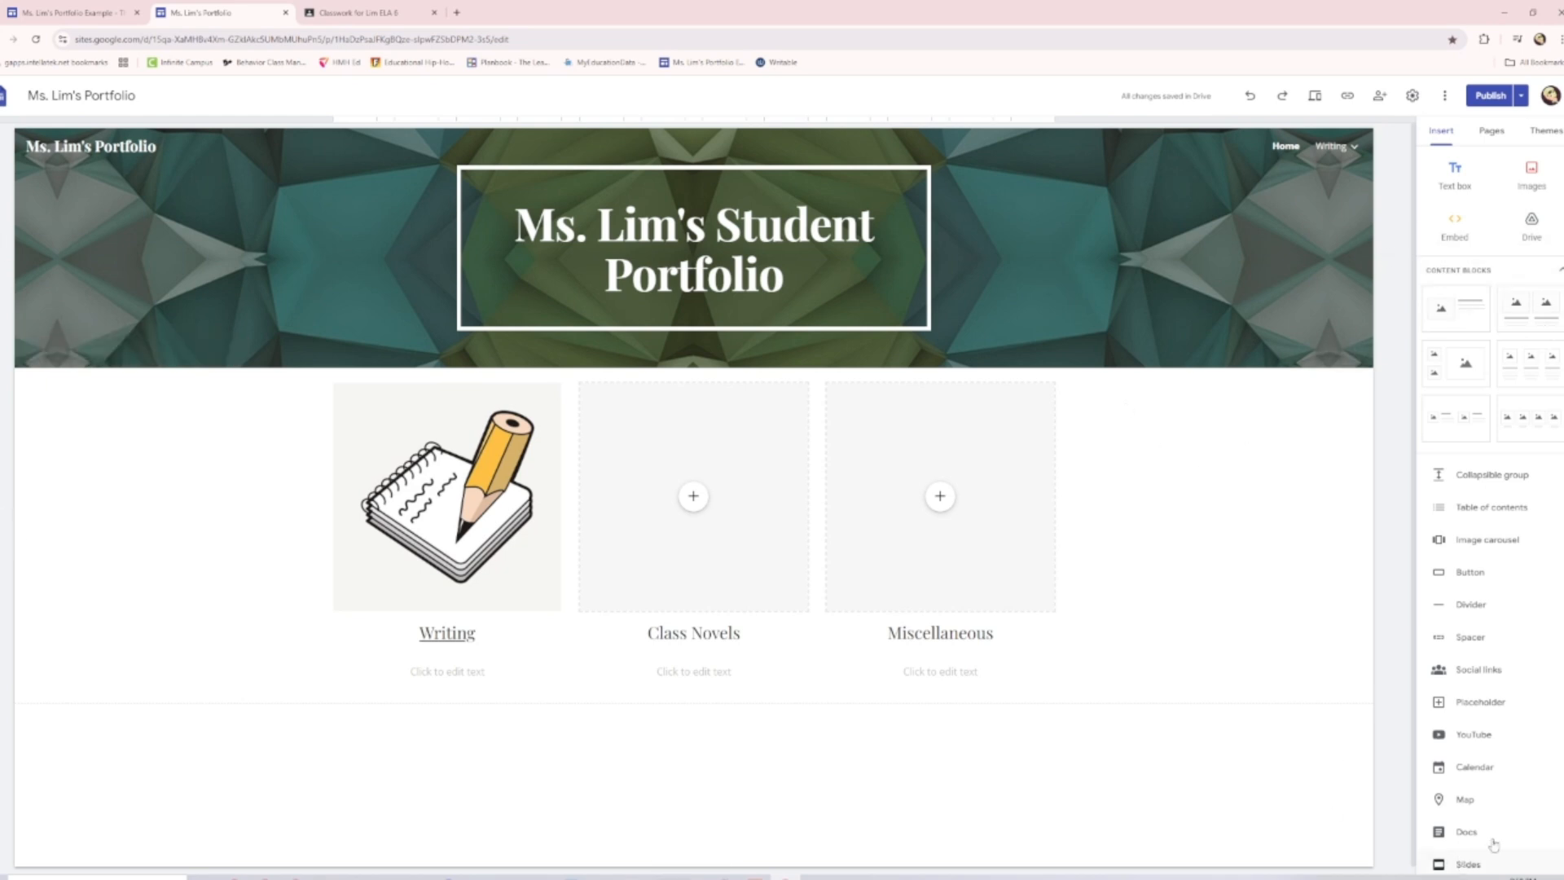
{"action": "left_click", "coordinate": [1493, 135]}
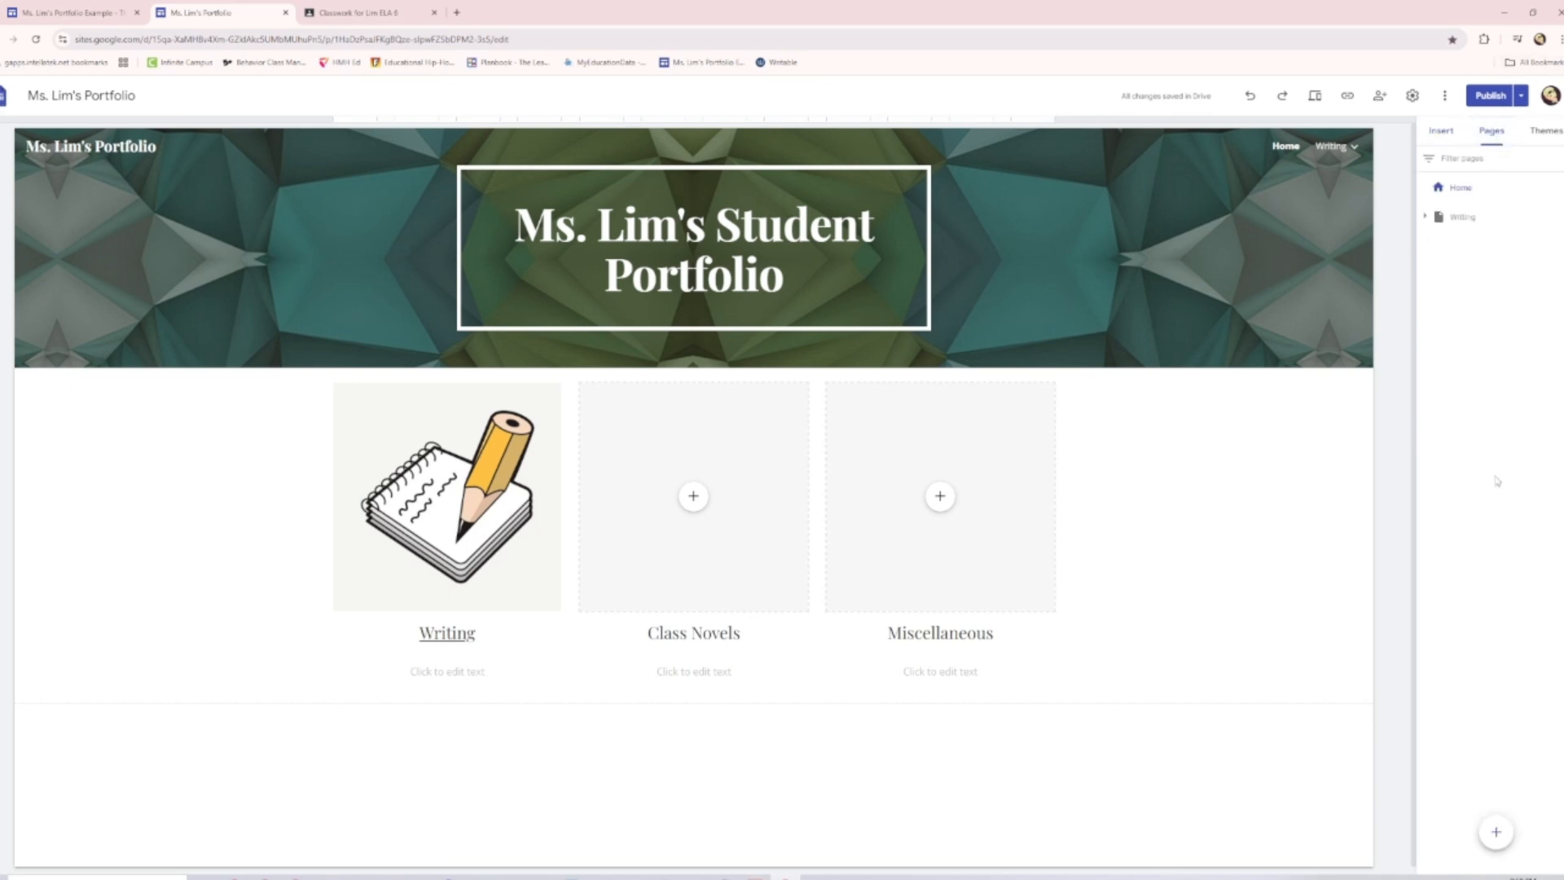
{"action": "mouse_move", "coordinate": [1494, 826]}
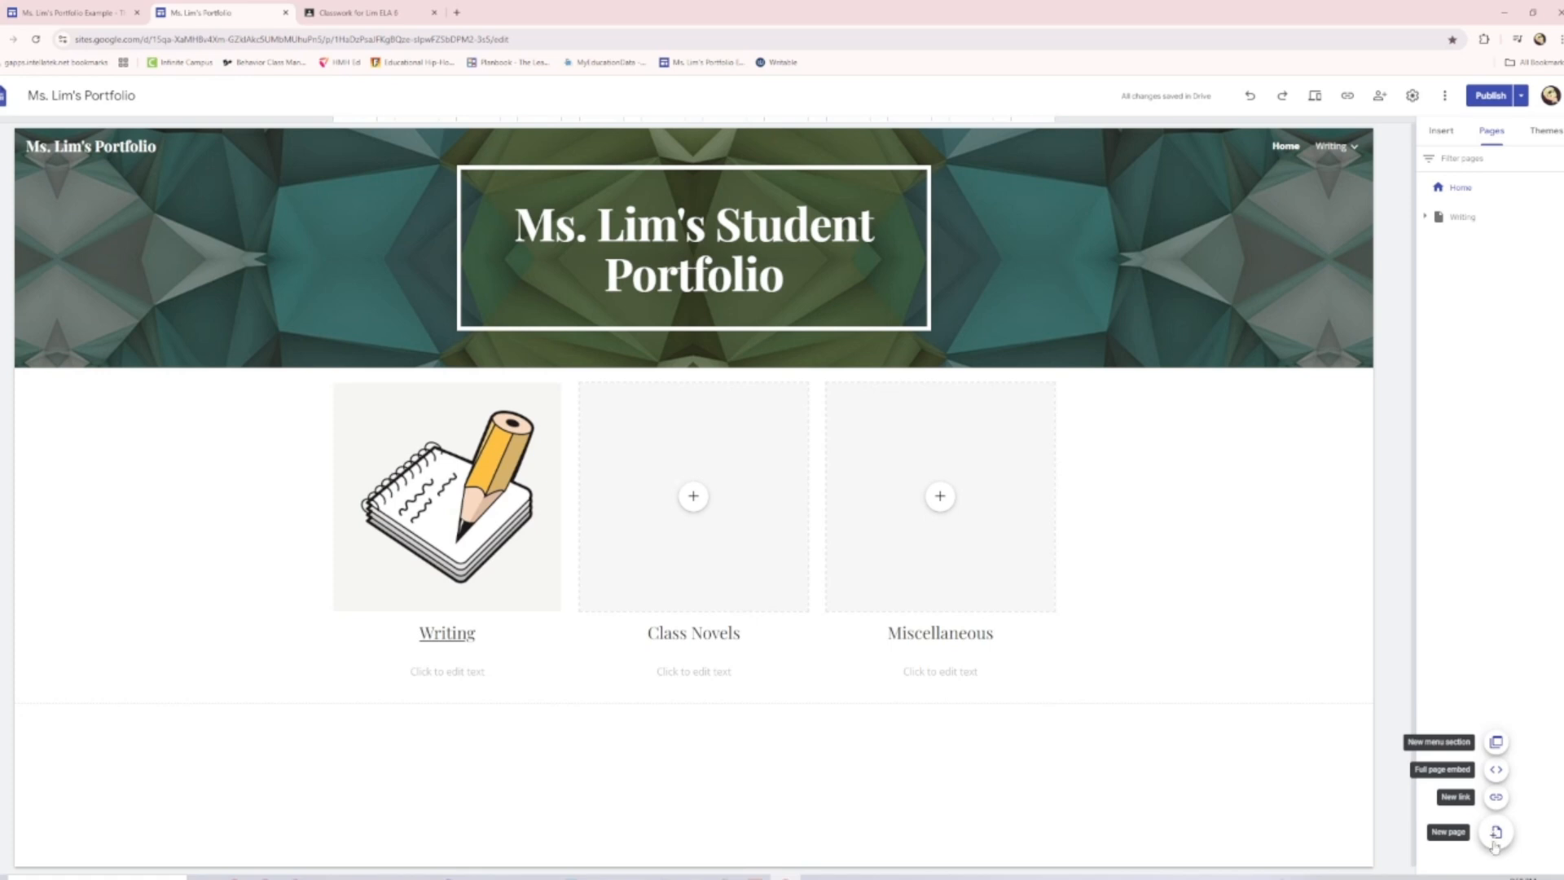
{"action": "left_click", "coordinate": [1496, 832]}
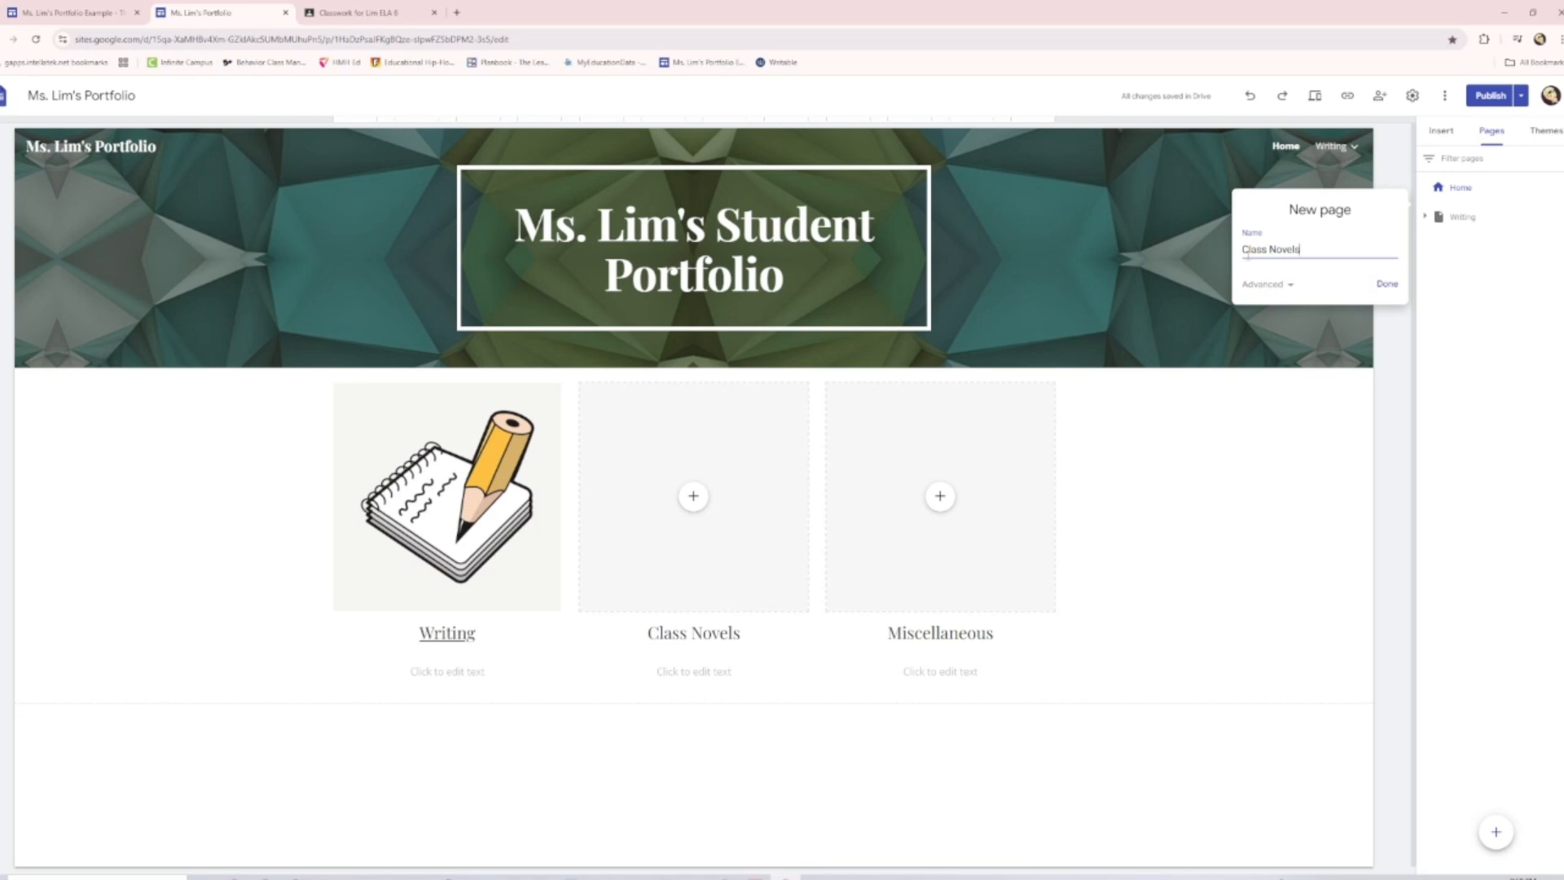
{"action": "left_click_drag", "start_coordinate": [1301, 249], "coordinate": [1242, 250]}
{"action": "left_click", "coordinate": [1386, 283]}
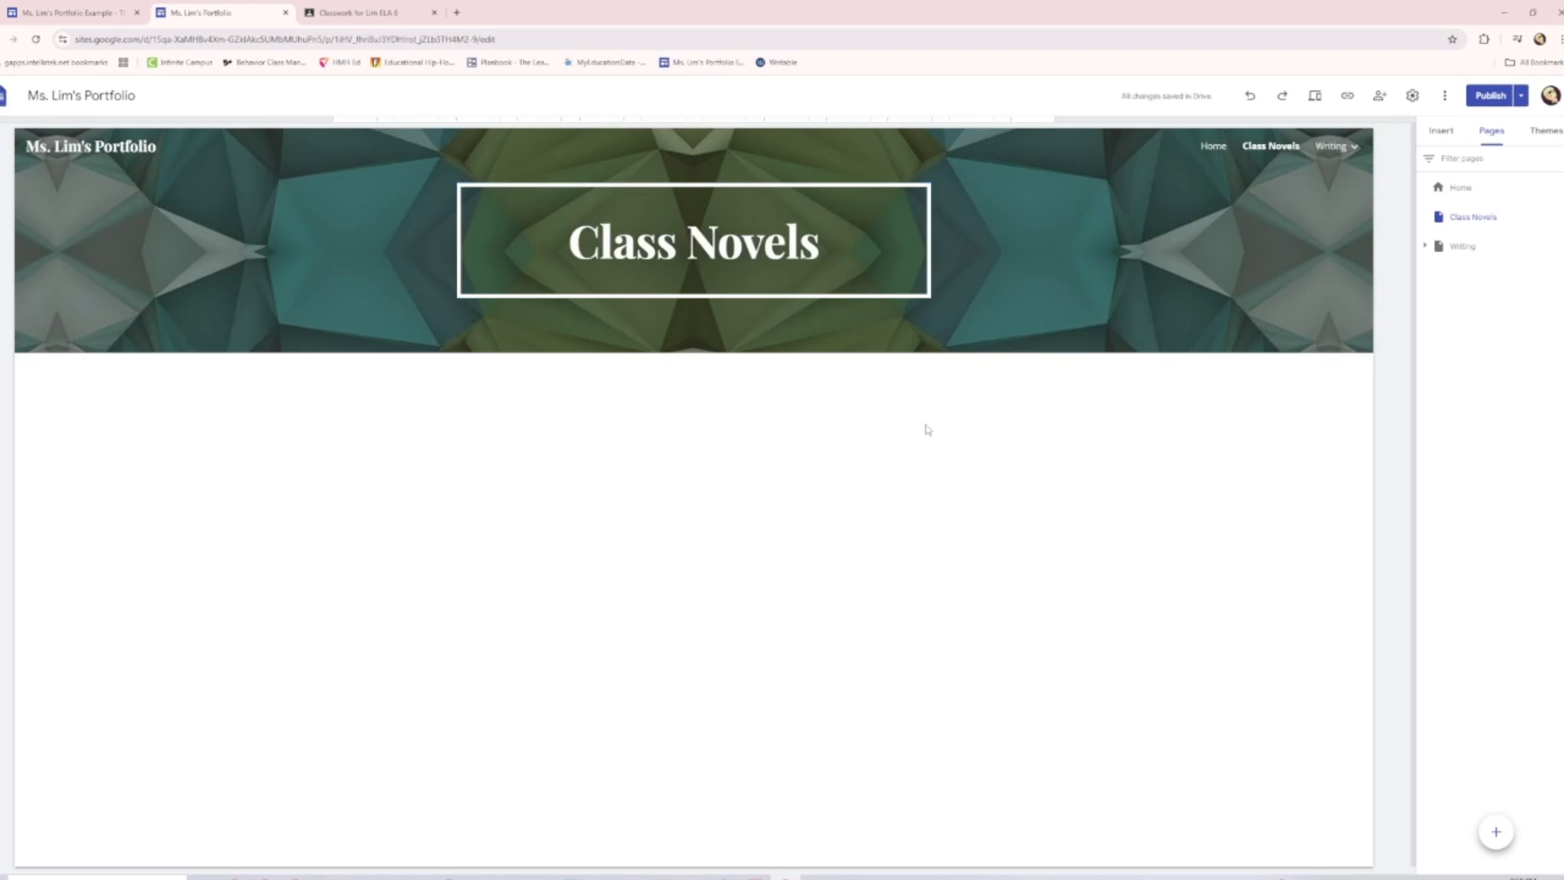
Insert the content block with two side-by-side images and captions on the Class Novels page
{"action": "left_click", "coordinate": [1439, 132]}
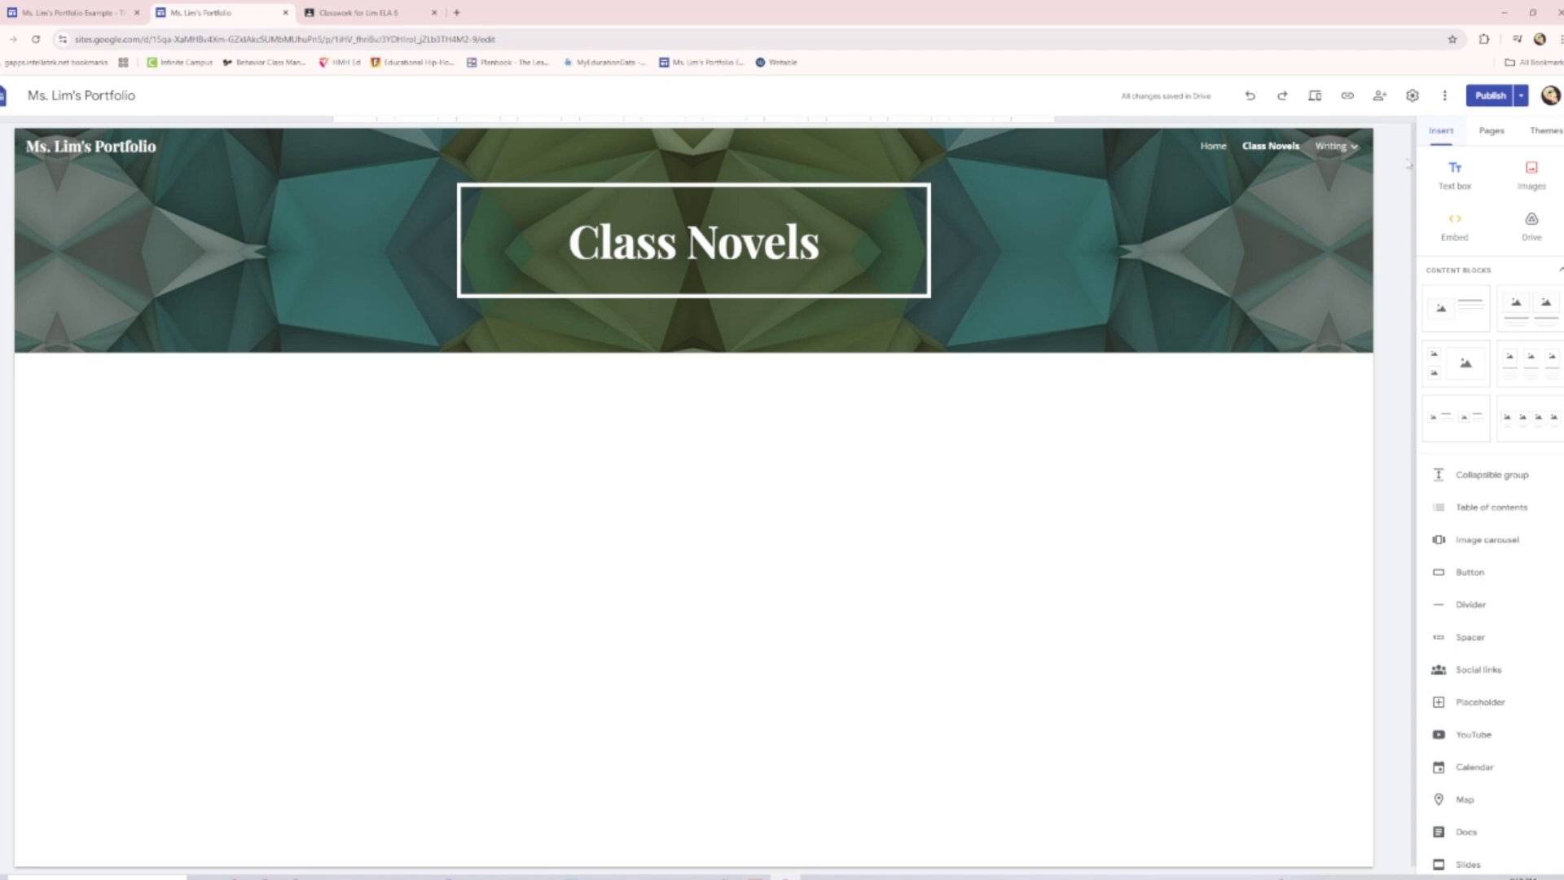
{"action": "mouse_move", "coordinate": [1313, 214]}
{"action": "left_click", "coordinate": [1549, 326]}
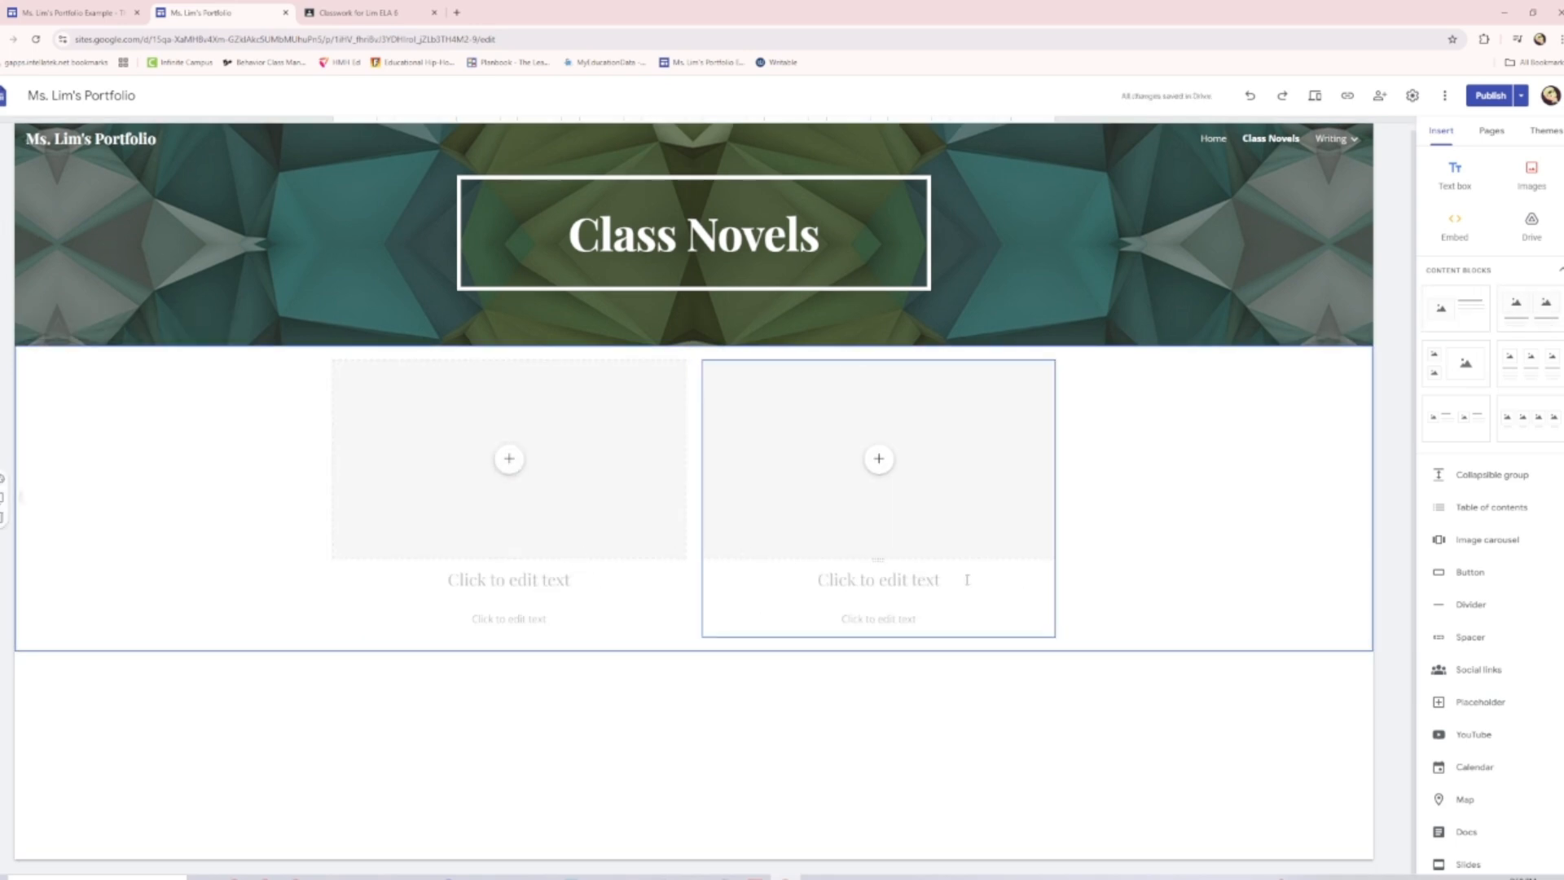
Title the block's first column "The Parker Inheritance" and its second column "Pax"
{"action": "left_click", "coordinate": [581, 585]}
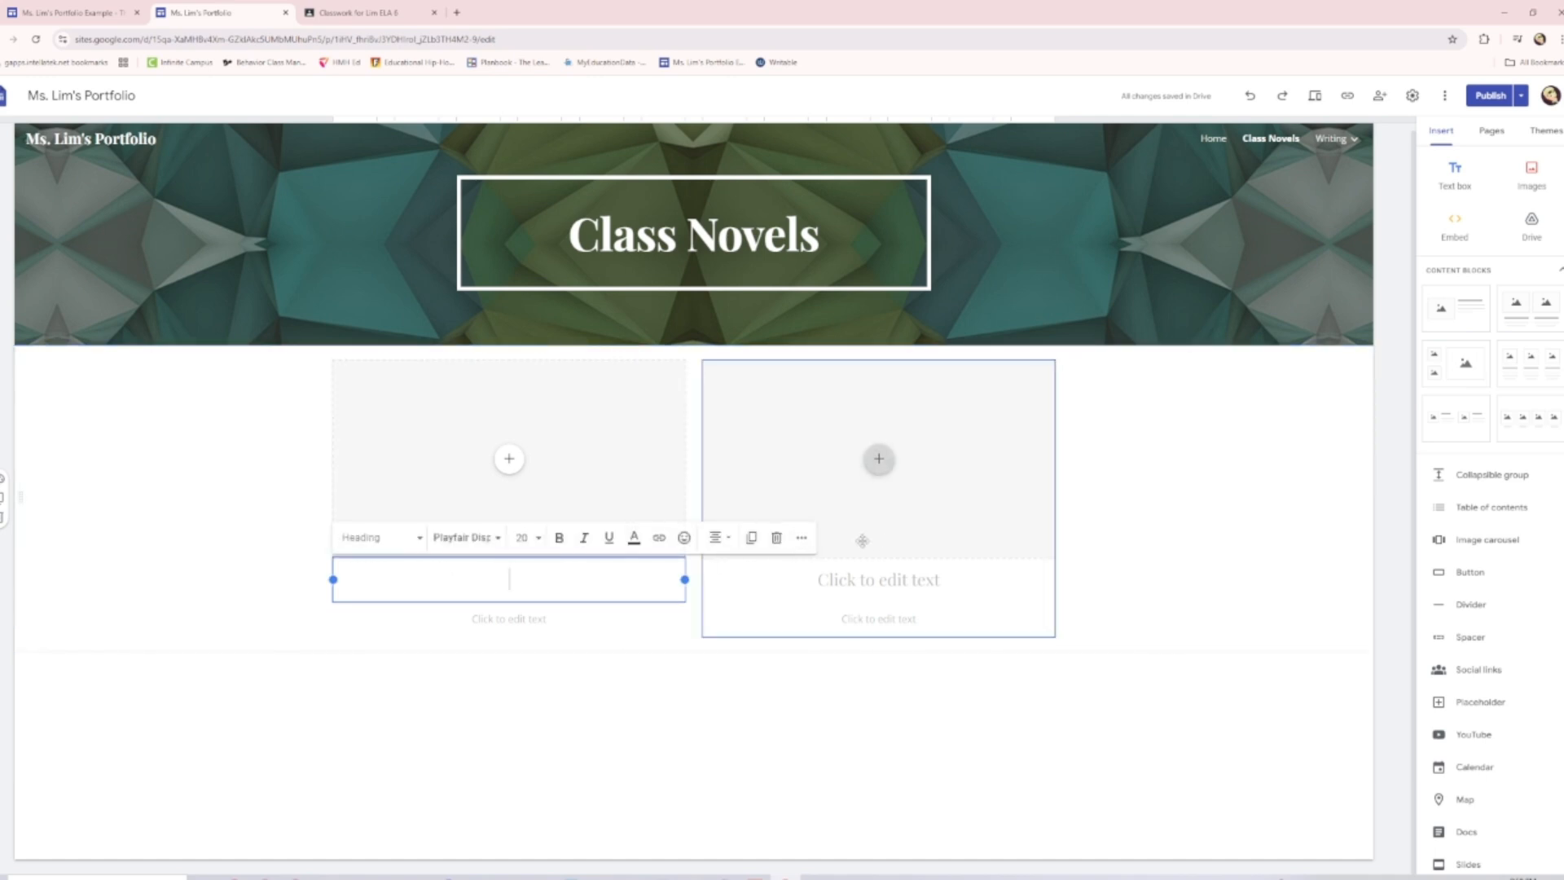
{"action": "type", "text": "The Parker Inheritance"}
{"action": "left_click", "coordinate": [1169, 505]}
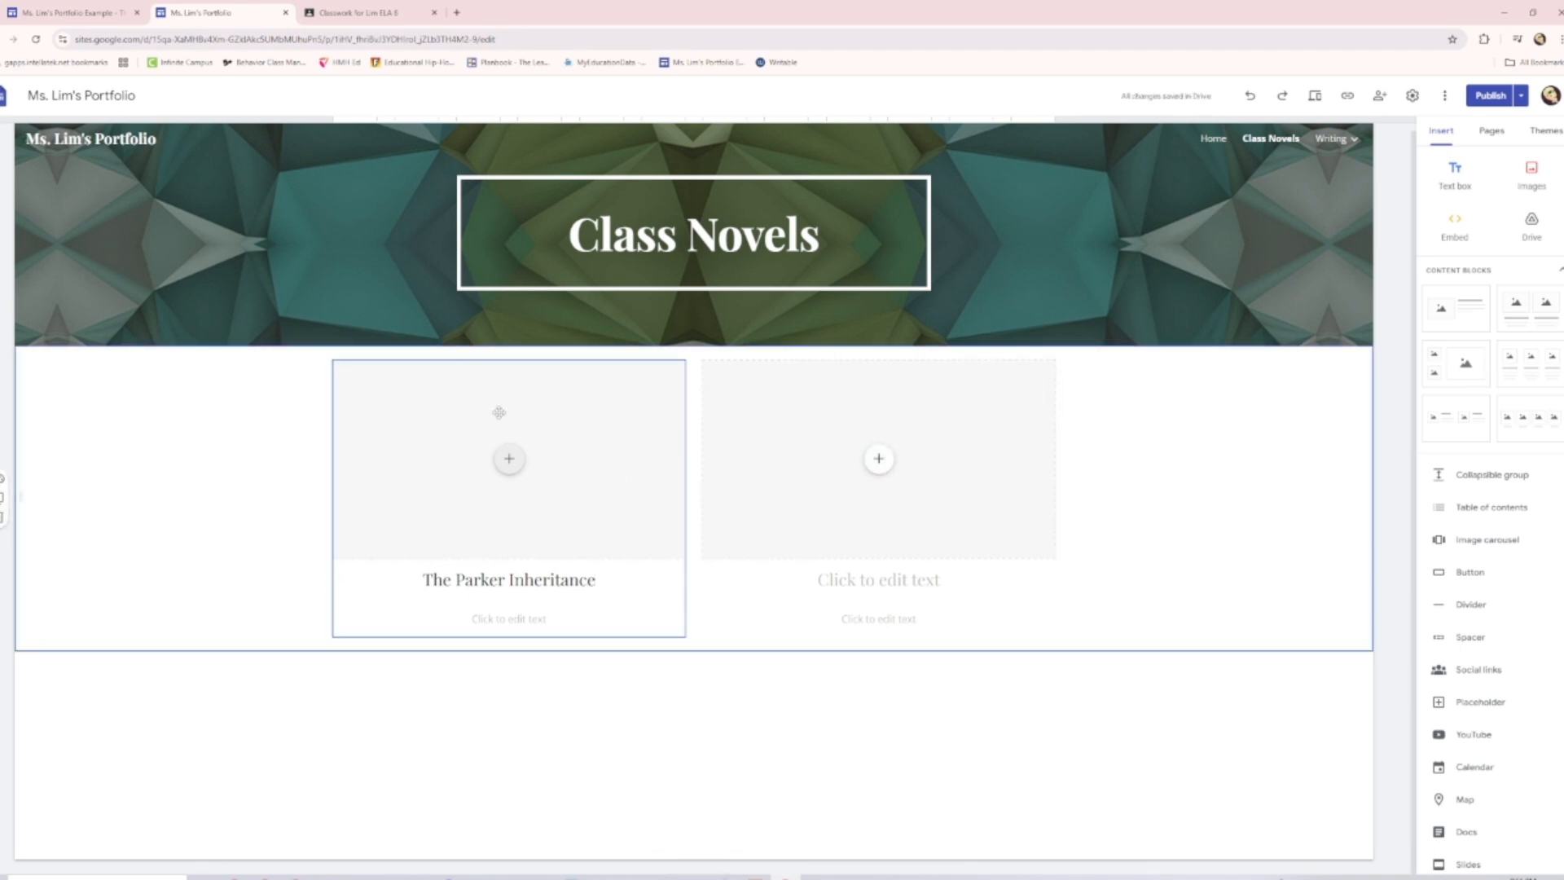
{"action": "left_click", "coordinate": [523, 578]}
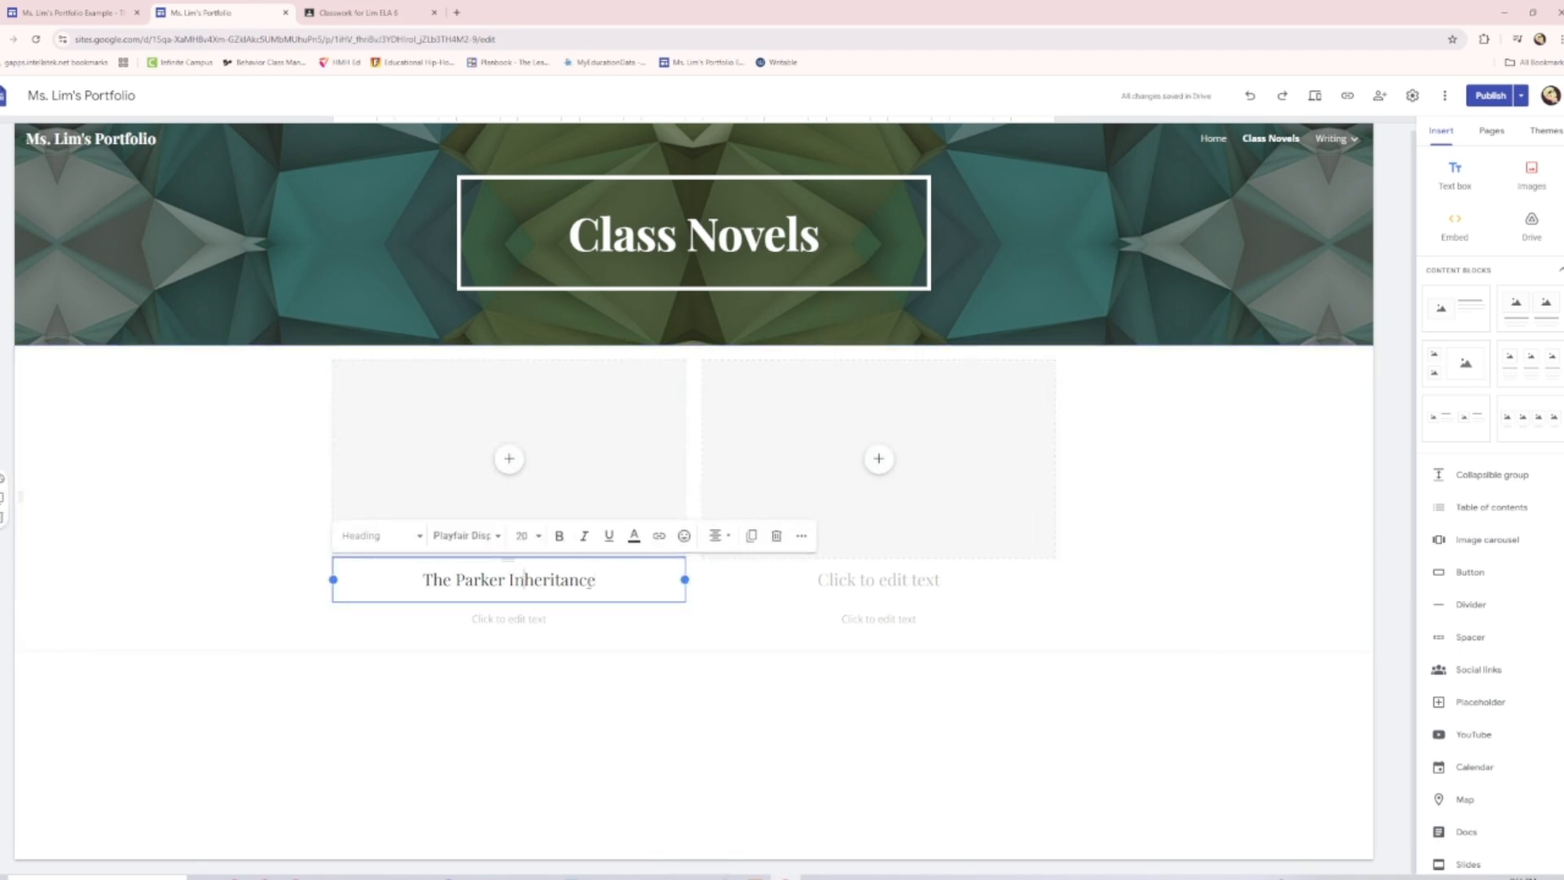
{"action": "left_click", "coordinate": [806, 576]}
{"action": "type", "text": "Pax"}
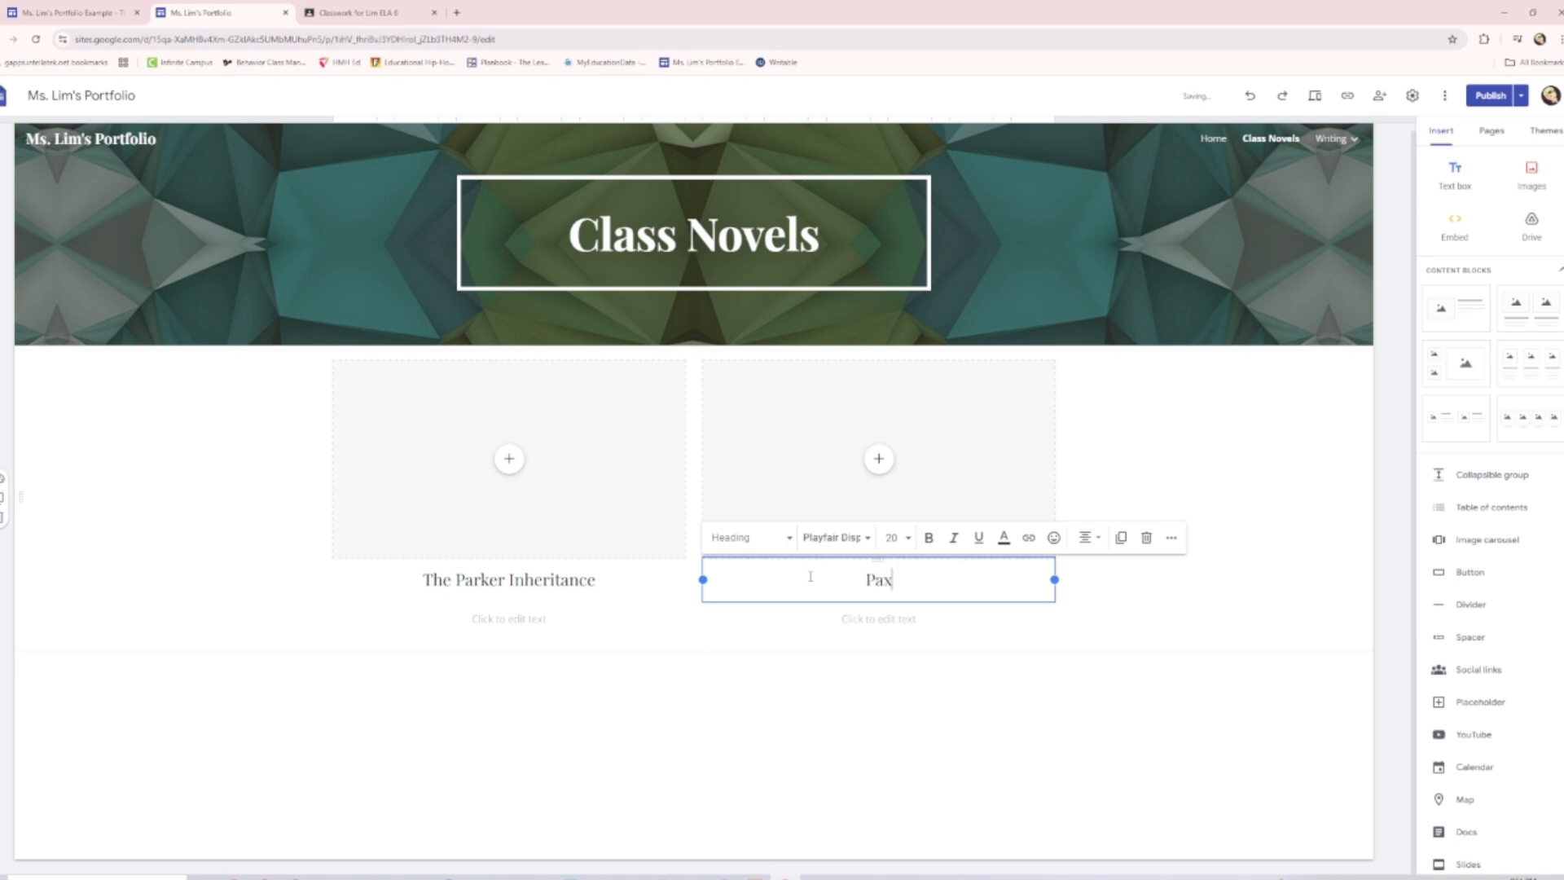
Enter "By: Varian Johnson" as the text under The Parker Inheritance heading
{"action": "left_click", "coordinate": [517, 616]}
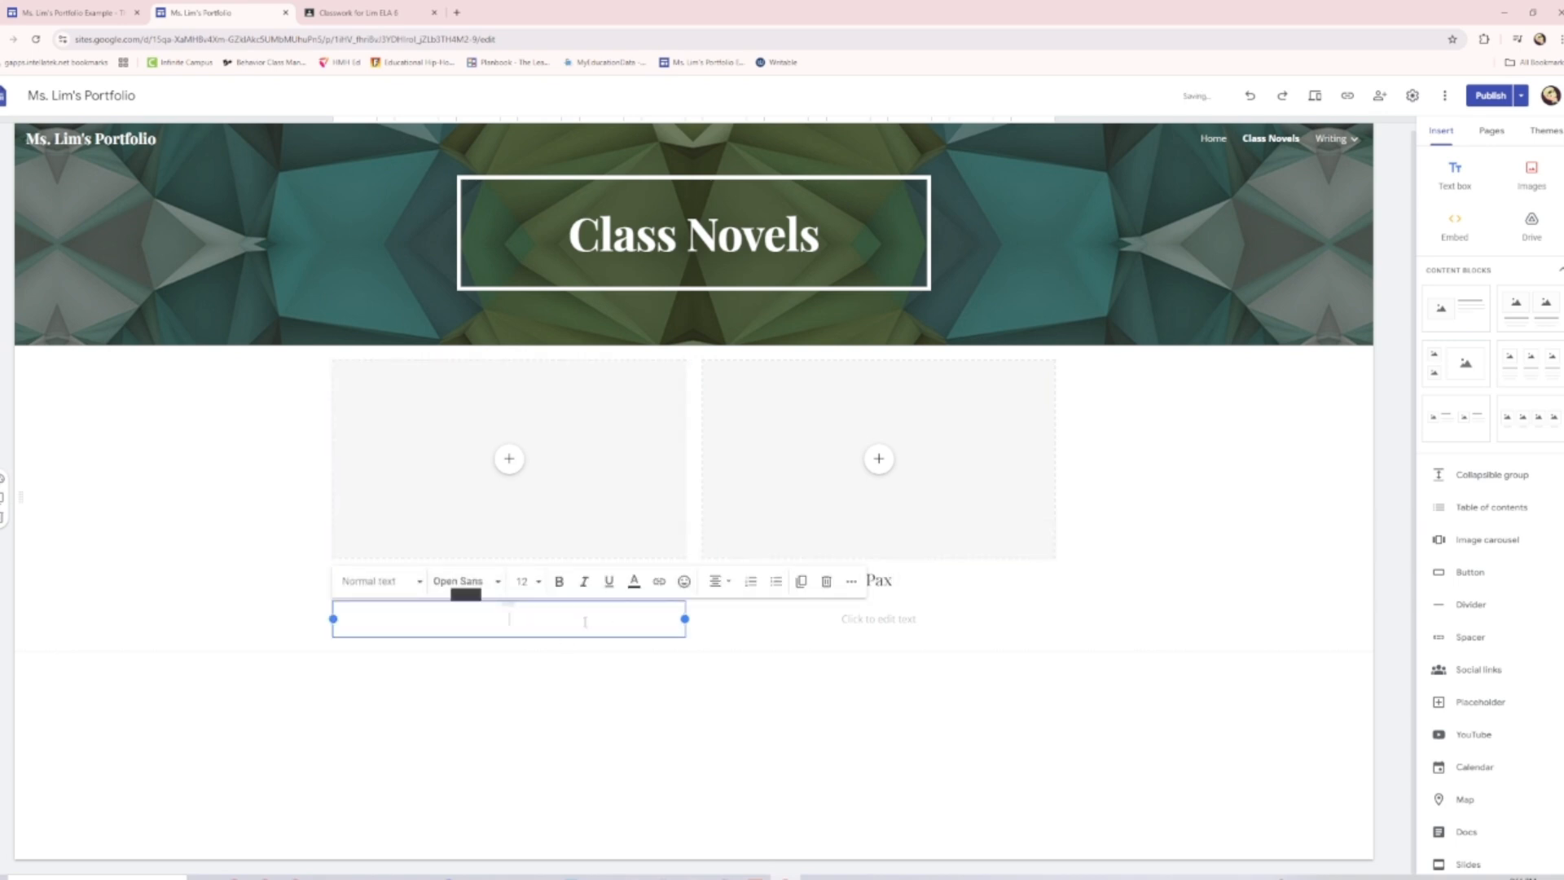
{"action": "type", "text": "b"}
{"action": "key", "text": "BackSpace"}
{"action": "key", "text": "BackSpace"}
{"action": "type", "text": "By: Varian Johnson"}
{"action": "left_click", "coordinate": [679, 745]}
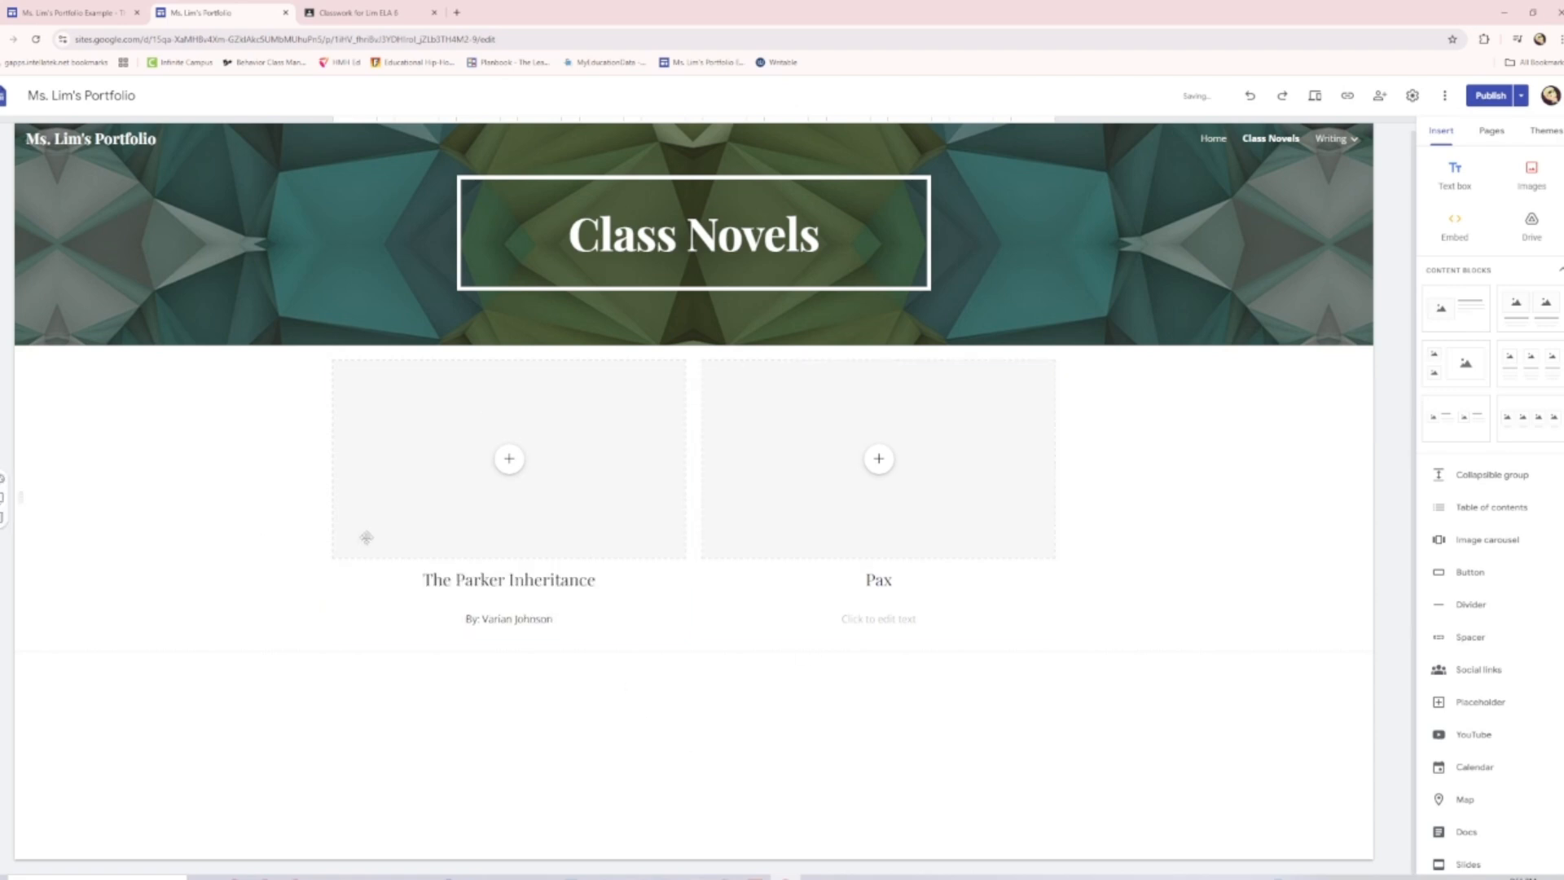
Try to find a picture for The Parker Inheritance placeholder by searching Google Images for "the parker inheritance" within the image picker
{"action": "left_click", "coordinate": [607, 445]}
{"action": "left_click", "coordinate": [548, 429]}
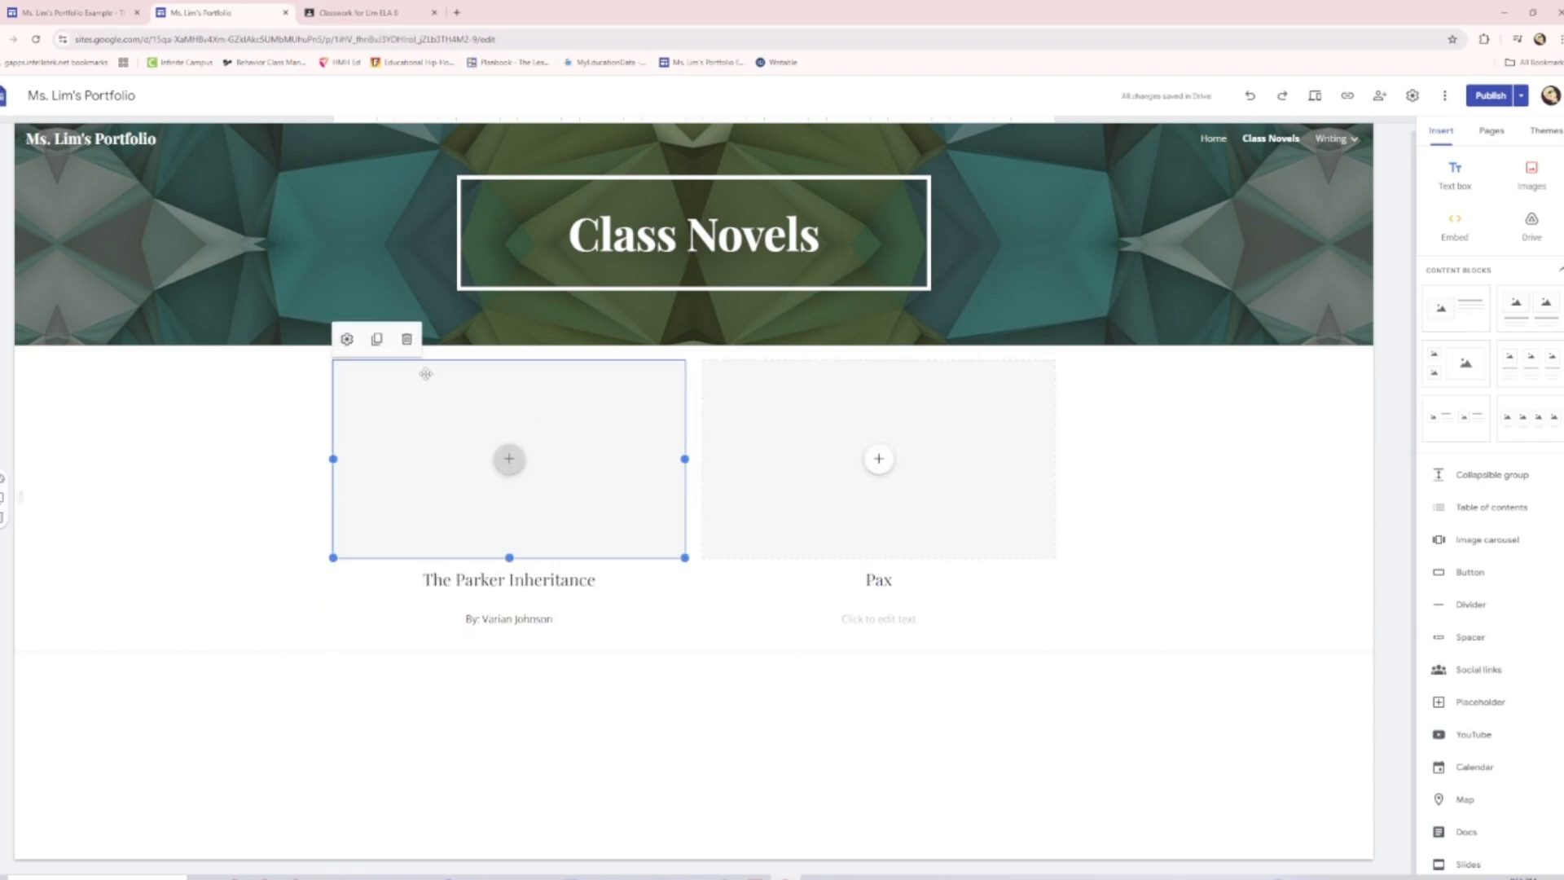
{"action": "left_click", "coordinate": [508, 460]}
{"action": "left_click", "coordinate": [520, 457]}
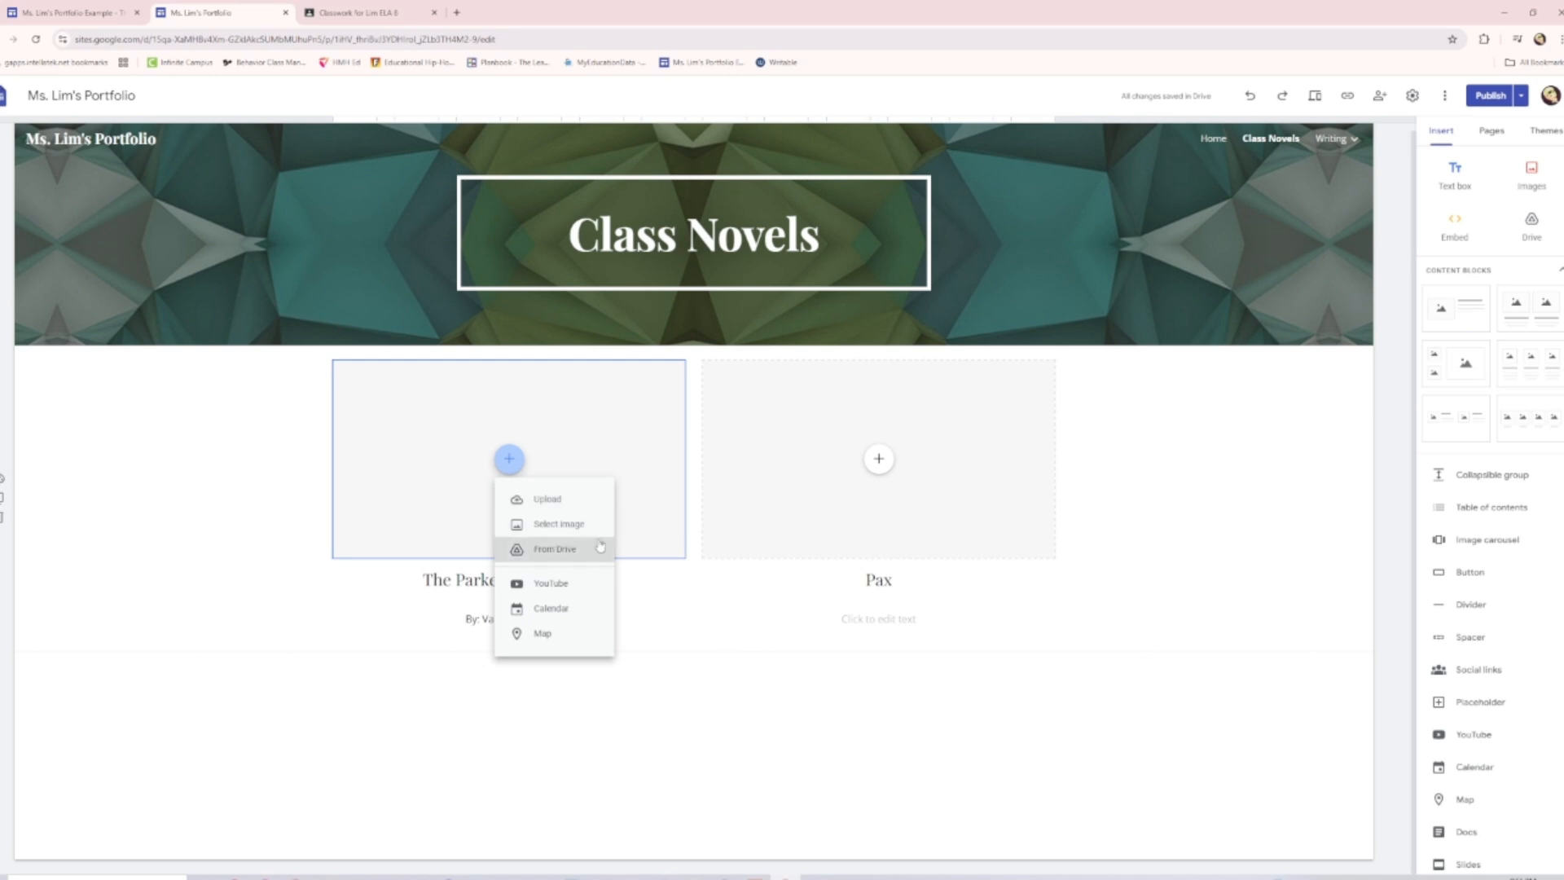
{"action": "left_click", "coordinate": [593, 532]}
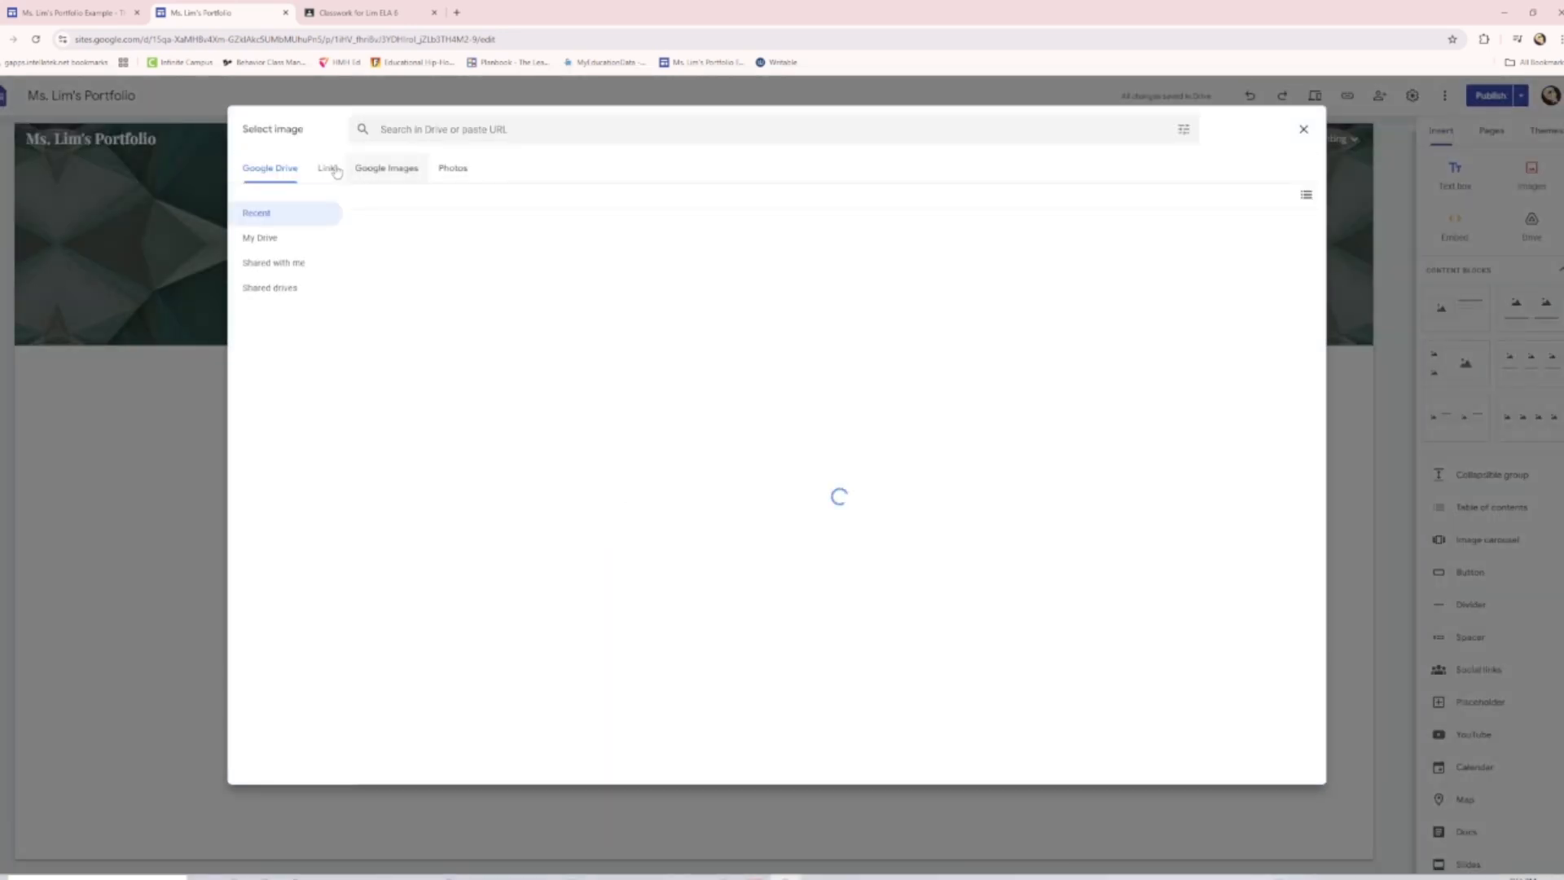
{"action": "left_click", "coordinate": [386, 167]}
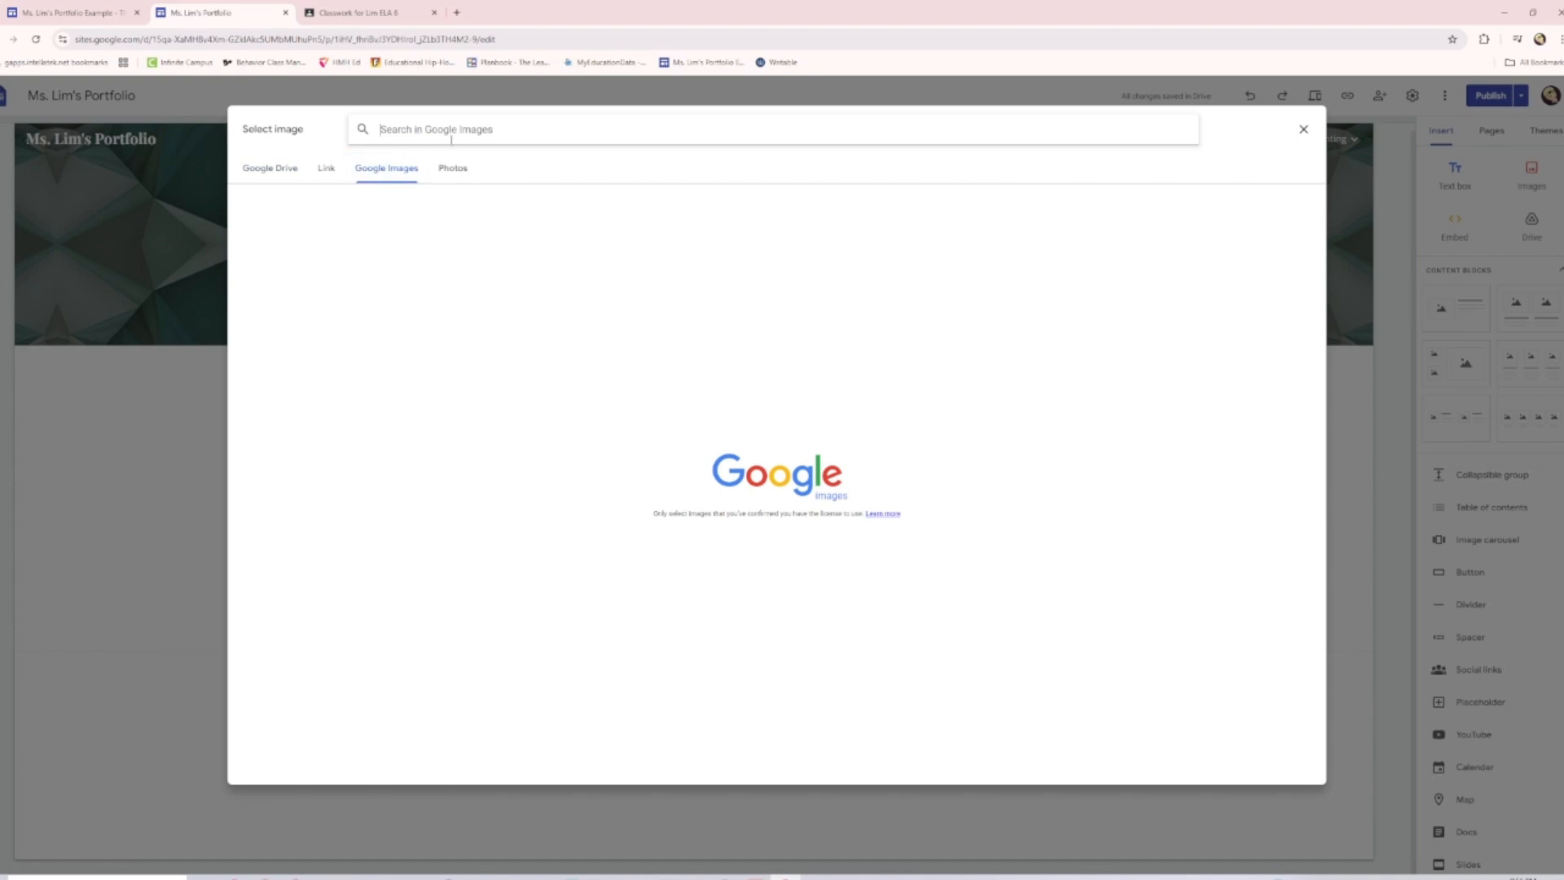
{"action": "type", "text": "the parker inher"}
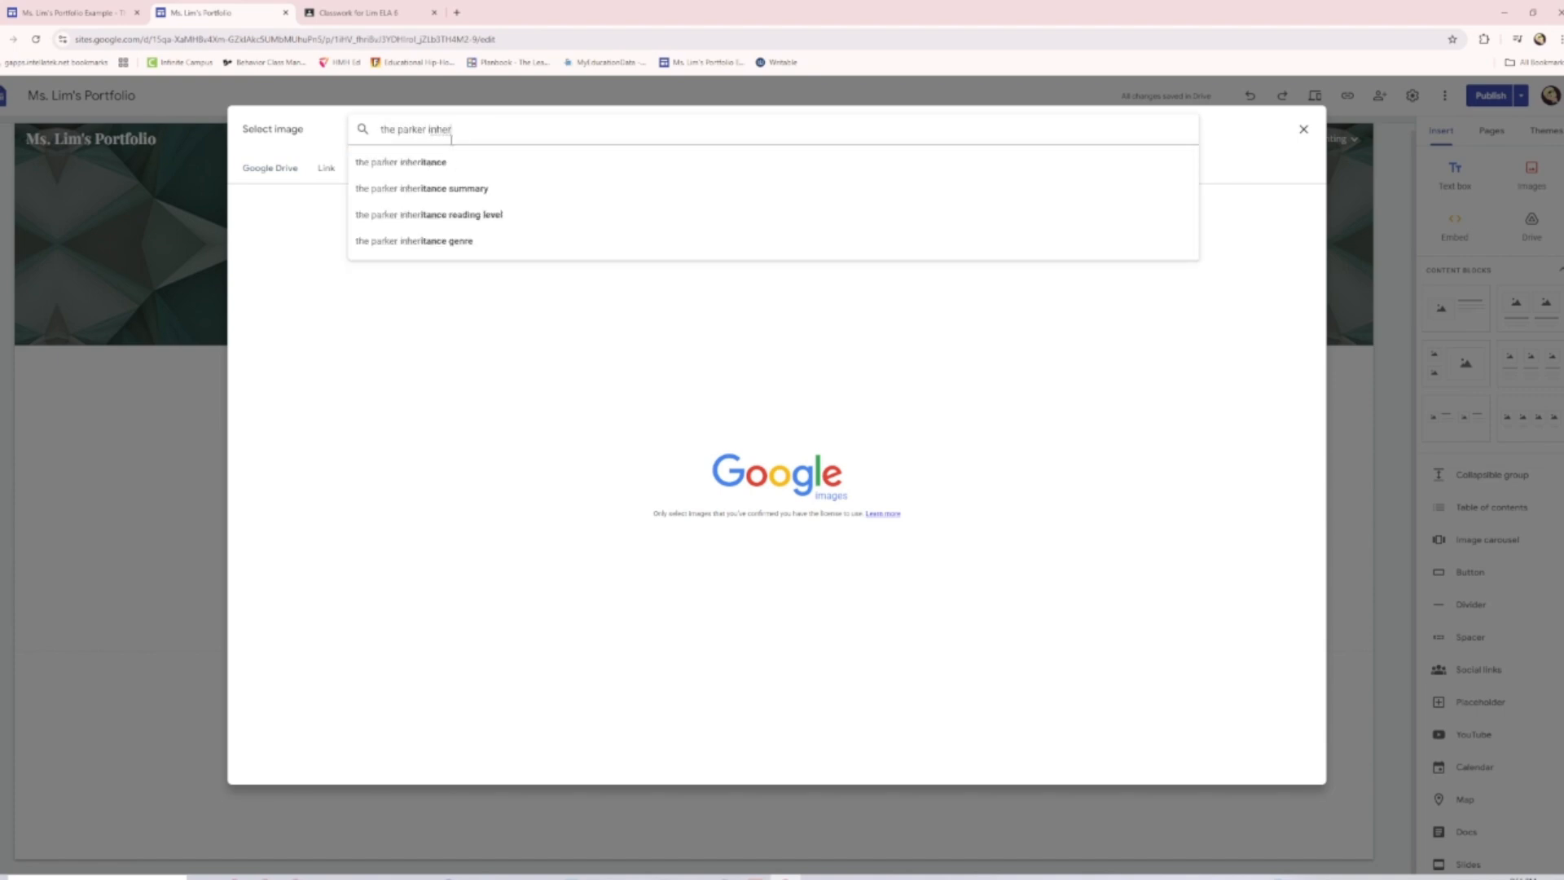
{"action": "left_click", "coordinate": [408, 162]}
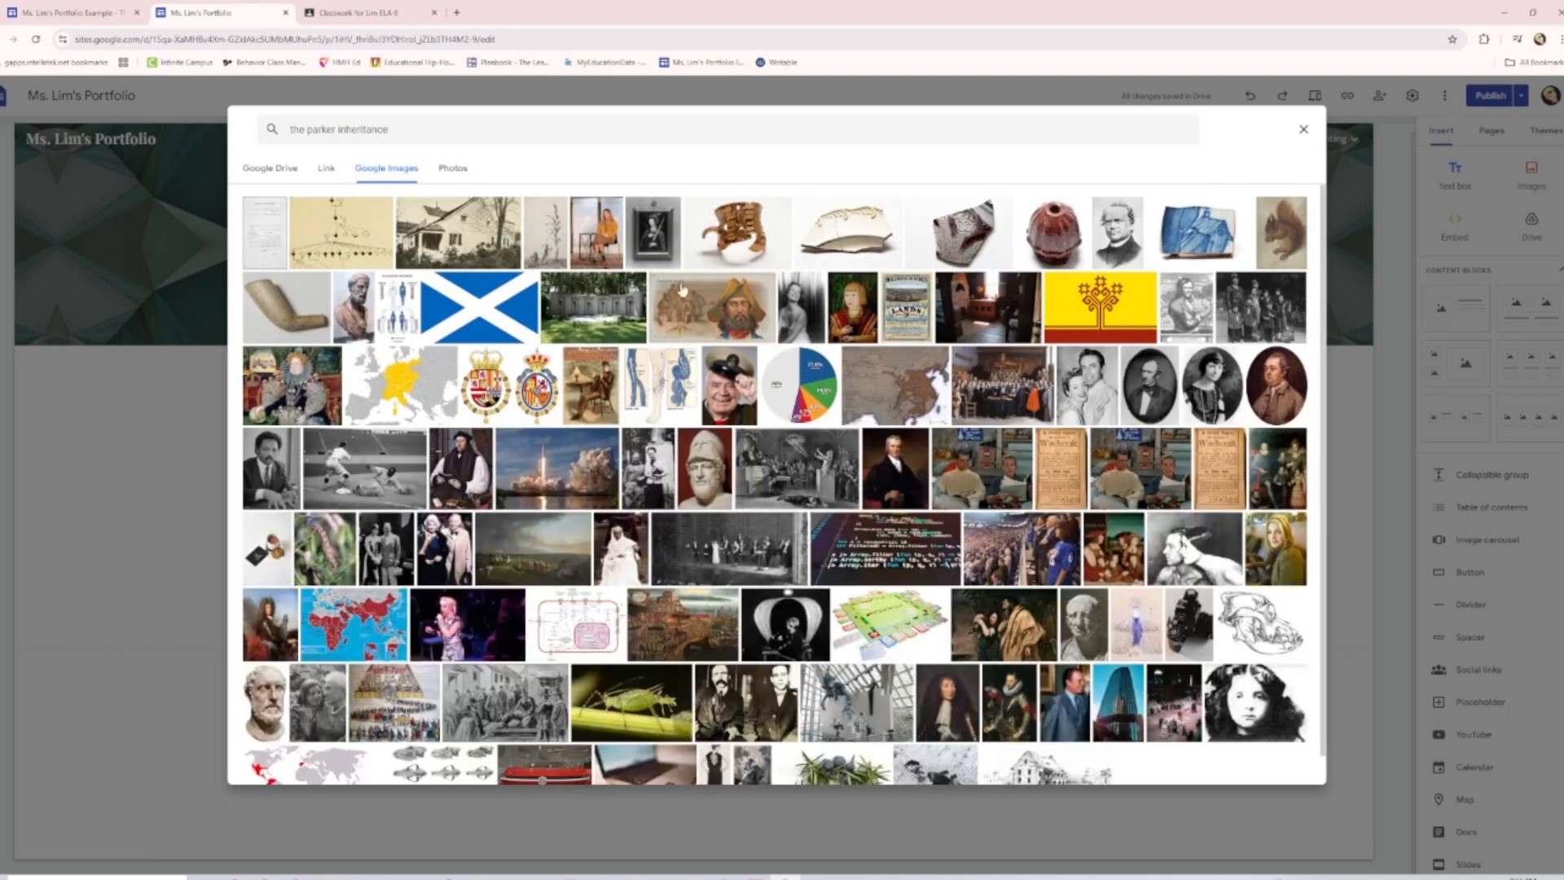
Open Google Images in a new browser tab and search for "the parker inheritance"
{"action": "left_click", "coordinate": [457, 12]}
{"action": "type", "text": "google images"}
{"action": "key", "text": "Return"}
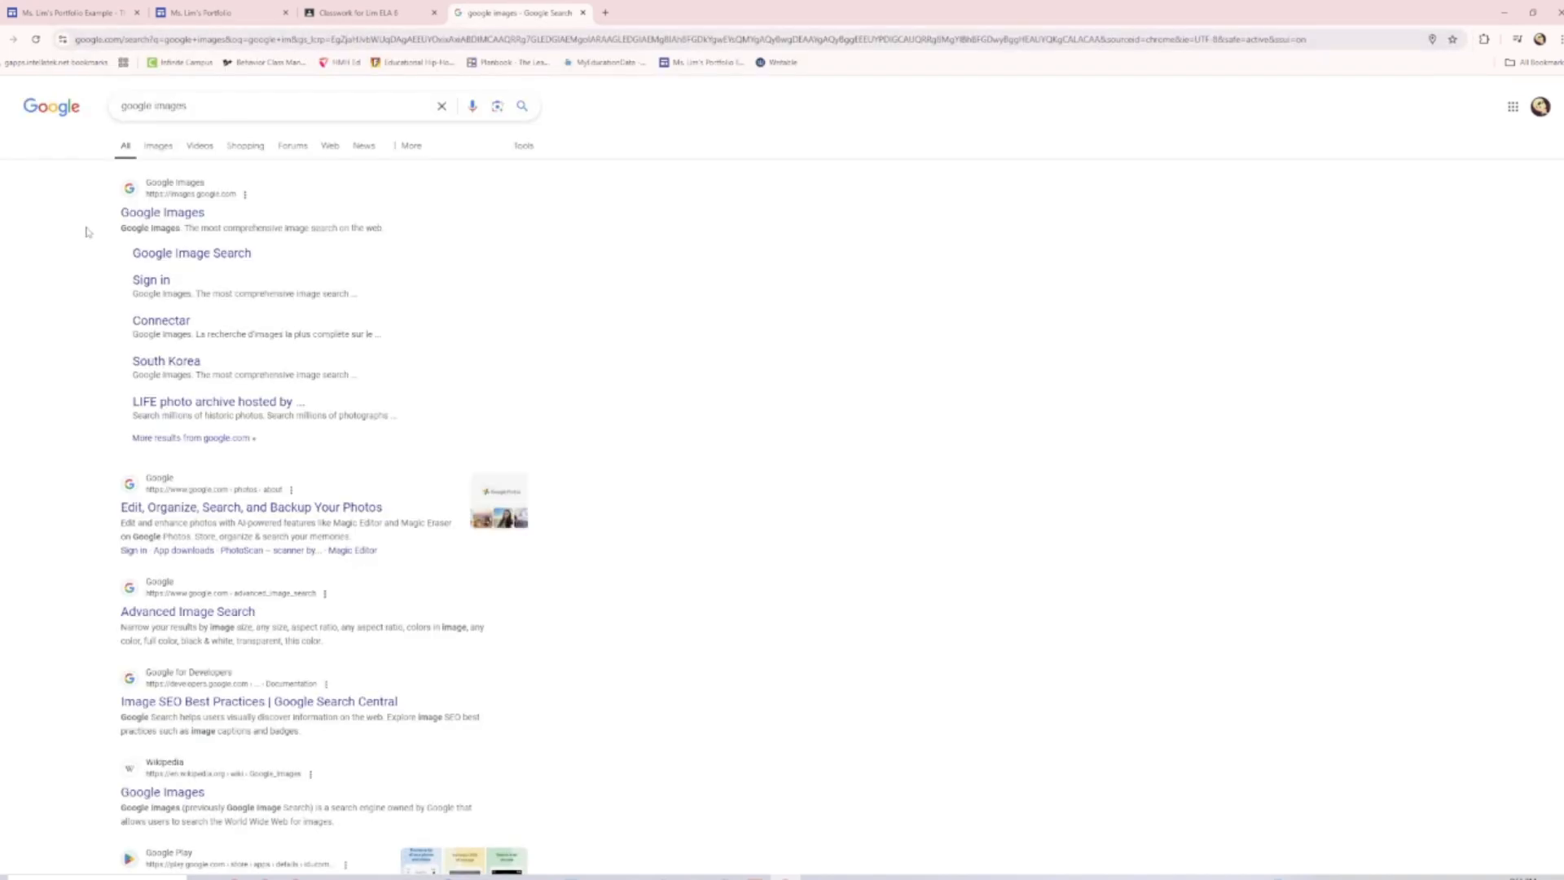
{"action": "left_click", "coordinate": [130, 214]}
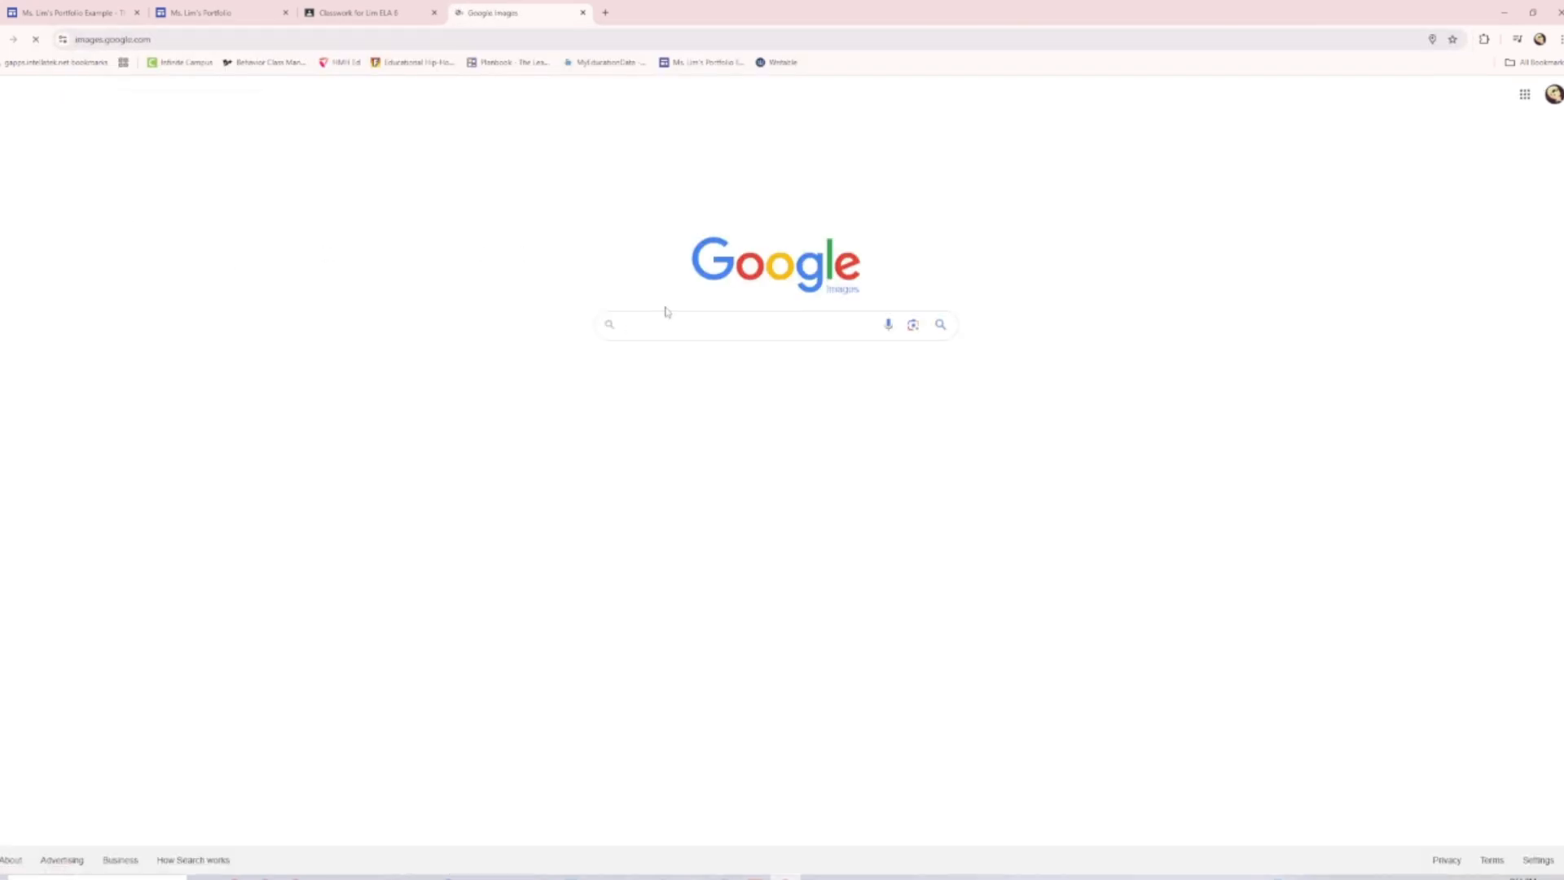
{"action": "type", "text": "the parker inheritance"}
{"action": "key", "text": "Return"}
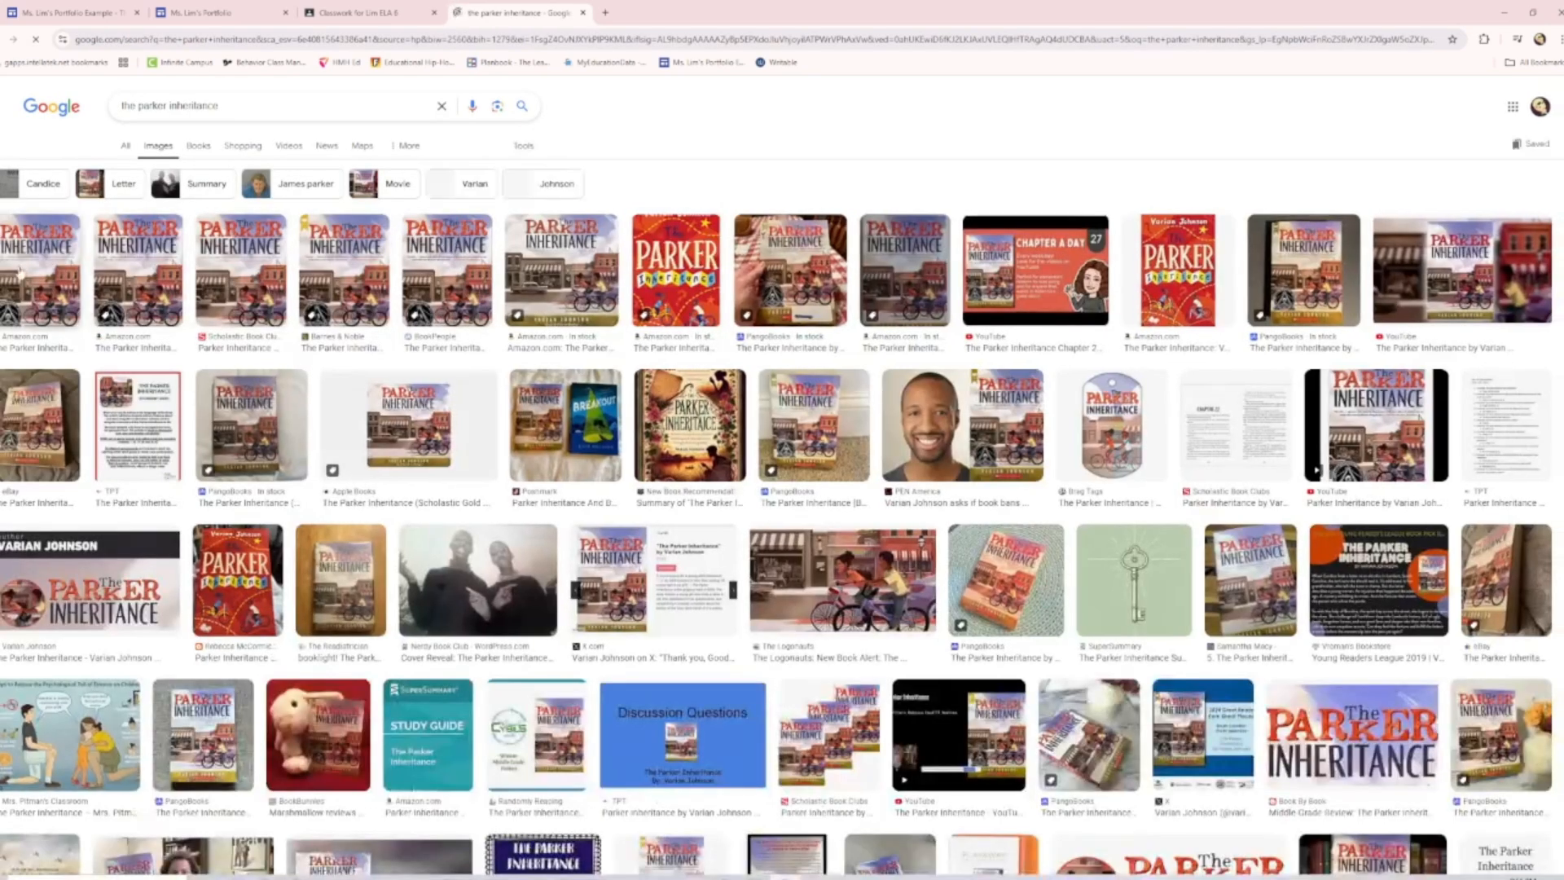
Open the first book cover from the results and copy its image address
{"action": "left_click", "coordinate": [18, 271]}
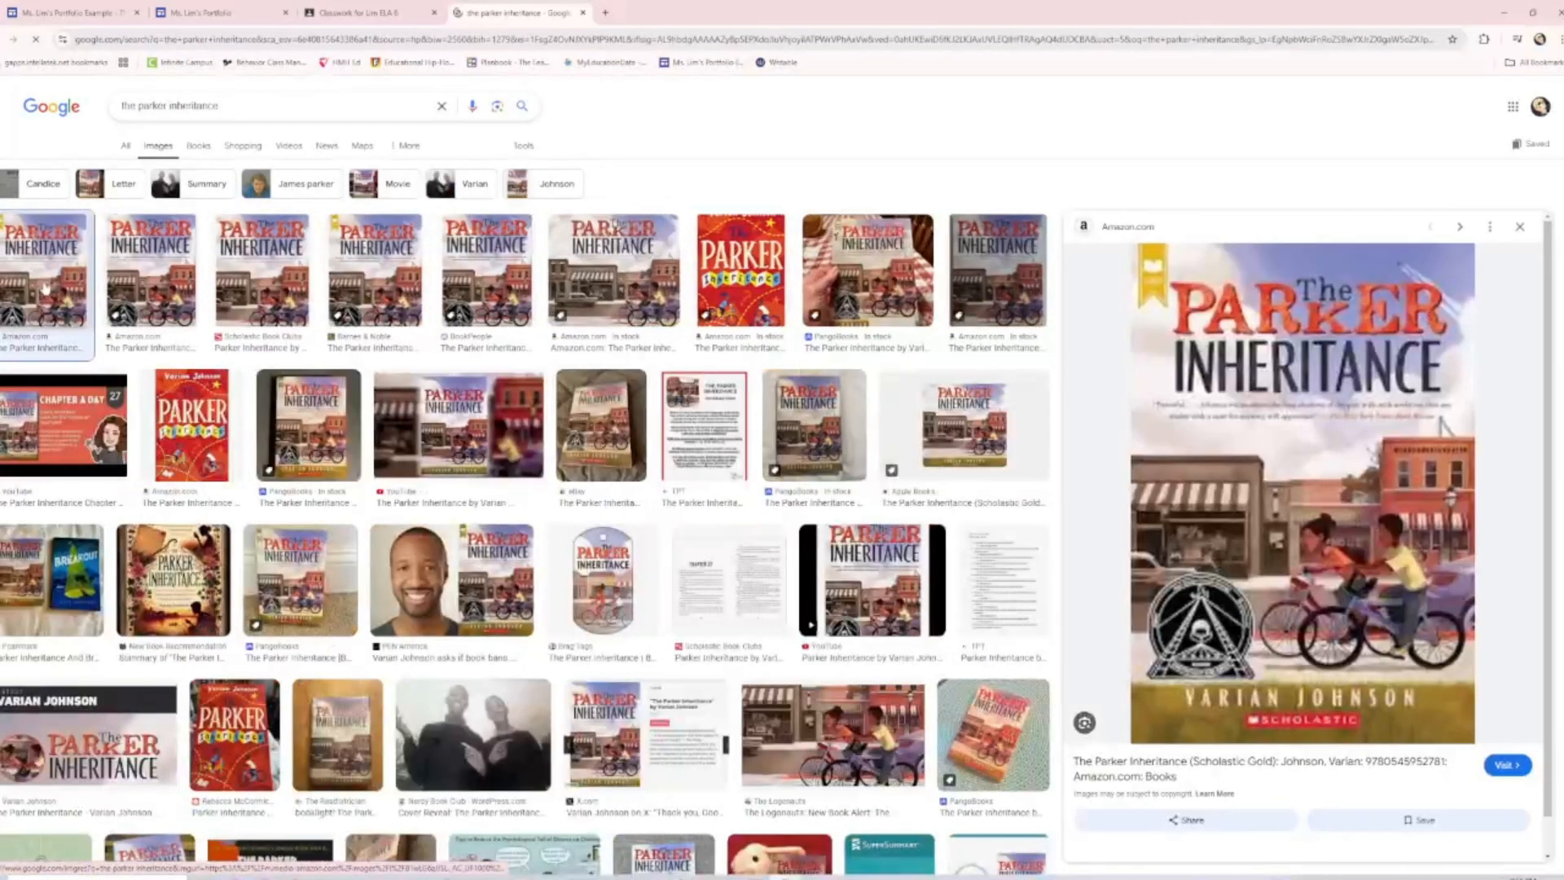
{"action": "right_click", "coordinate": [1424, 523]}
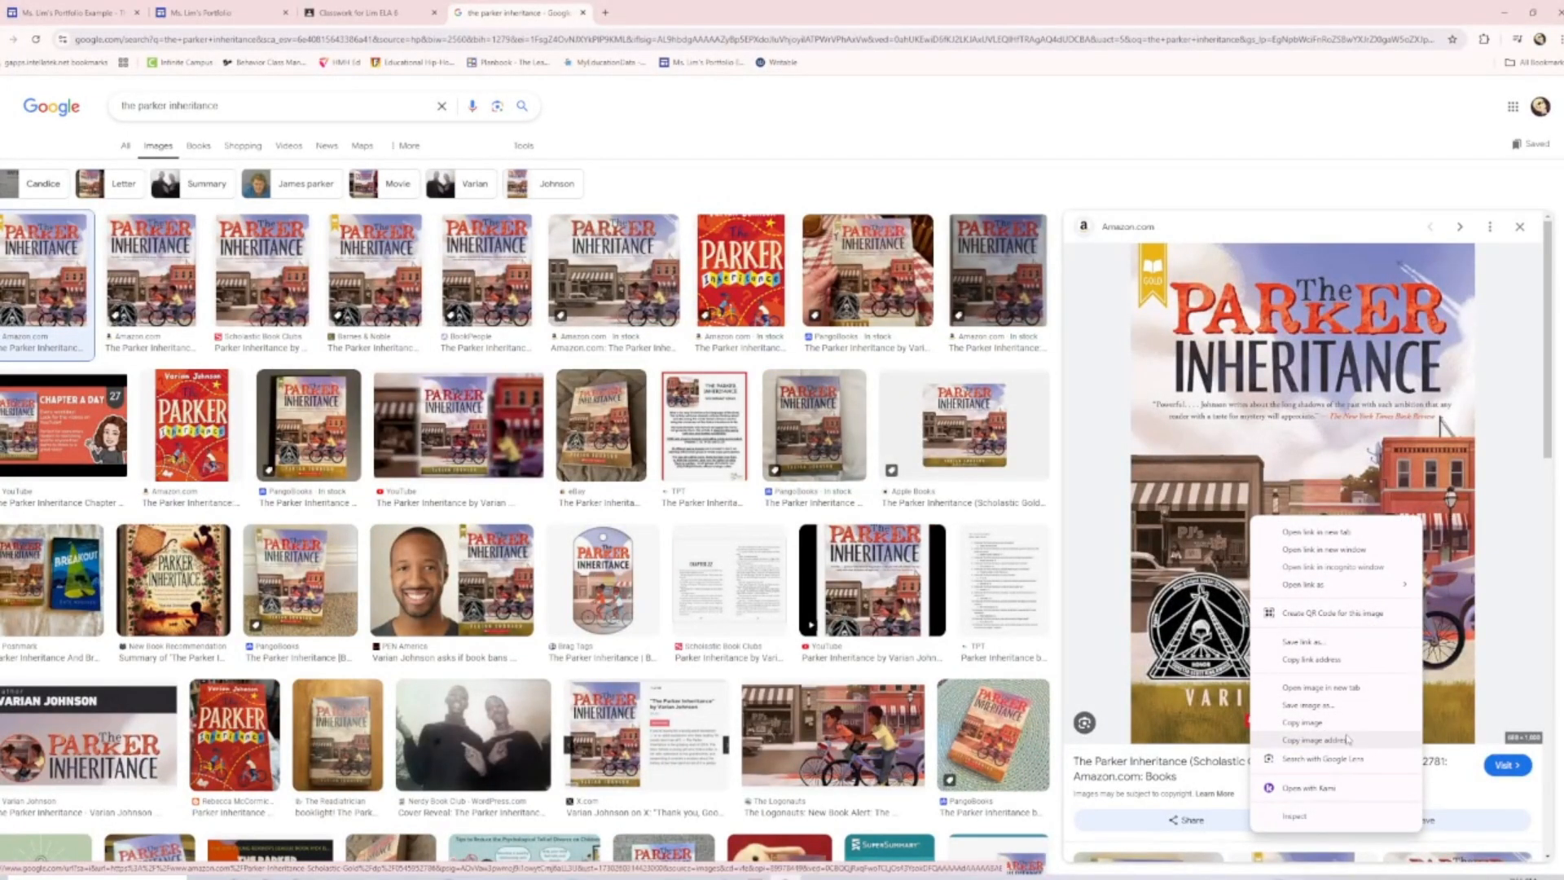
{"action": "left_click", "coordinate": [1347, 740]}
{"action": "right_click", "coordinate": [1319, 572]}
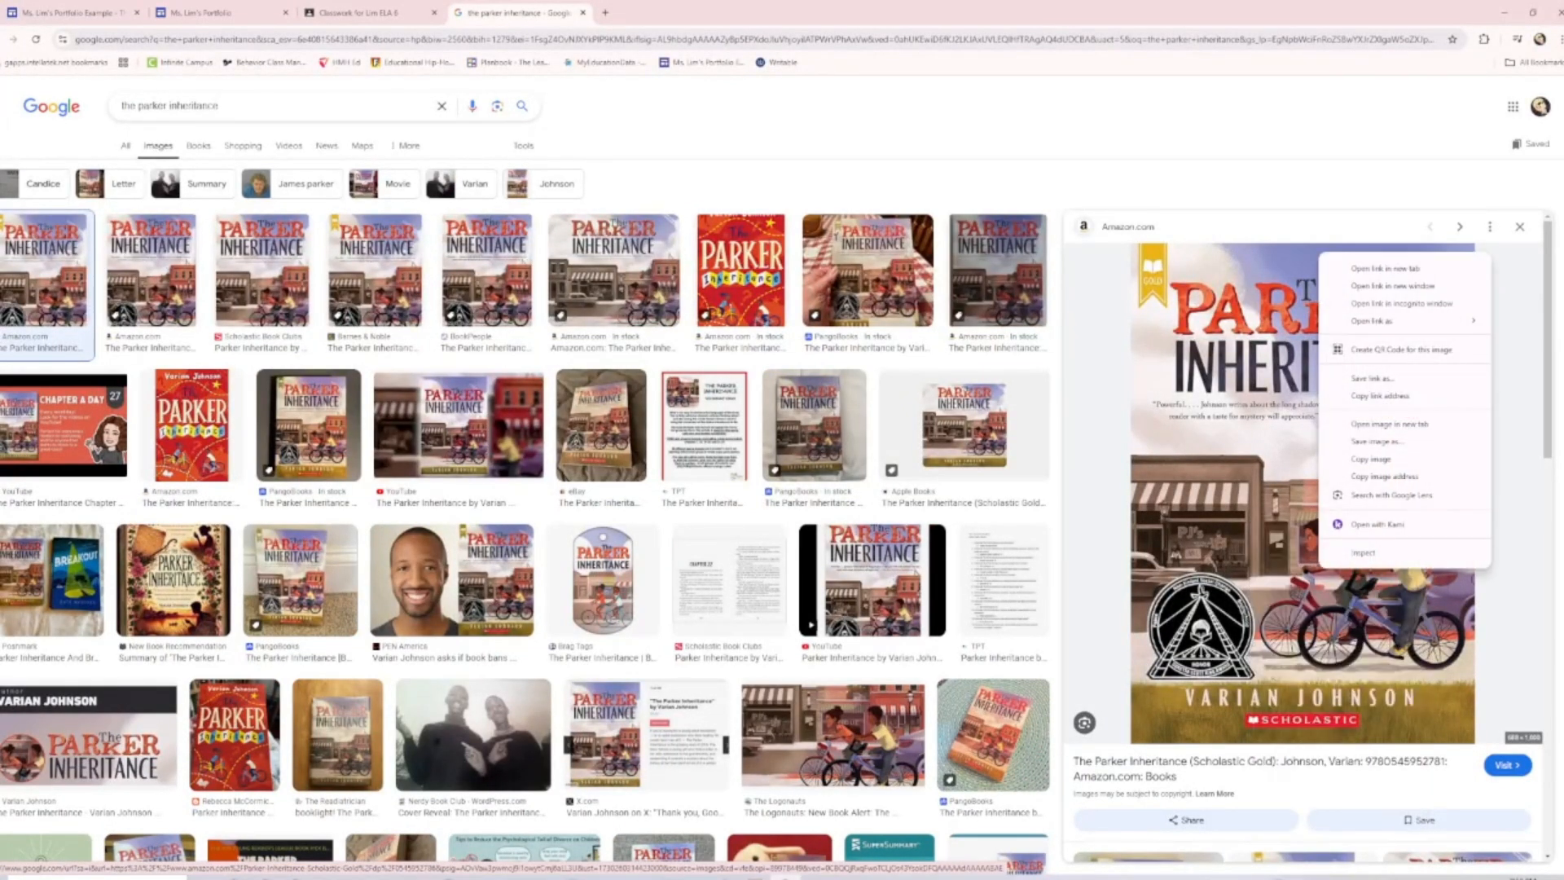
{"action": "left_click", "coordinate": [1378, 470]}
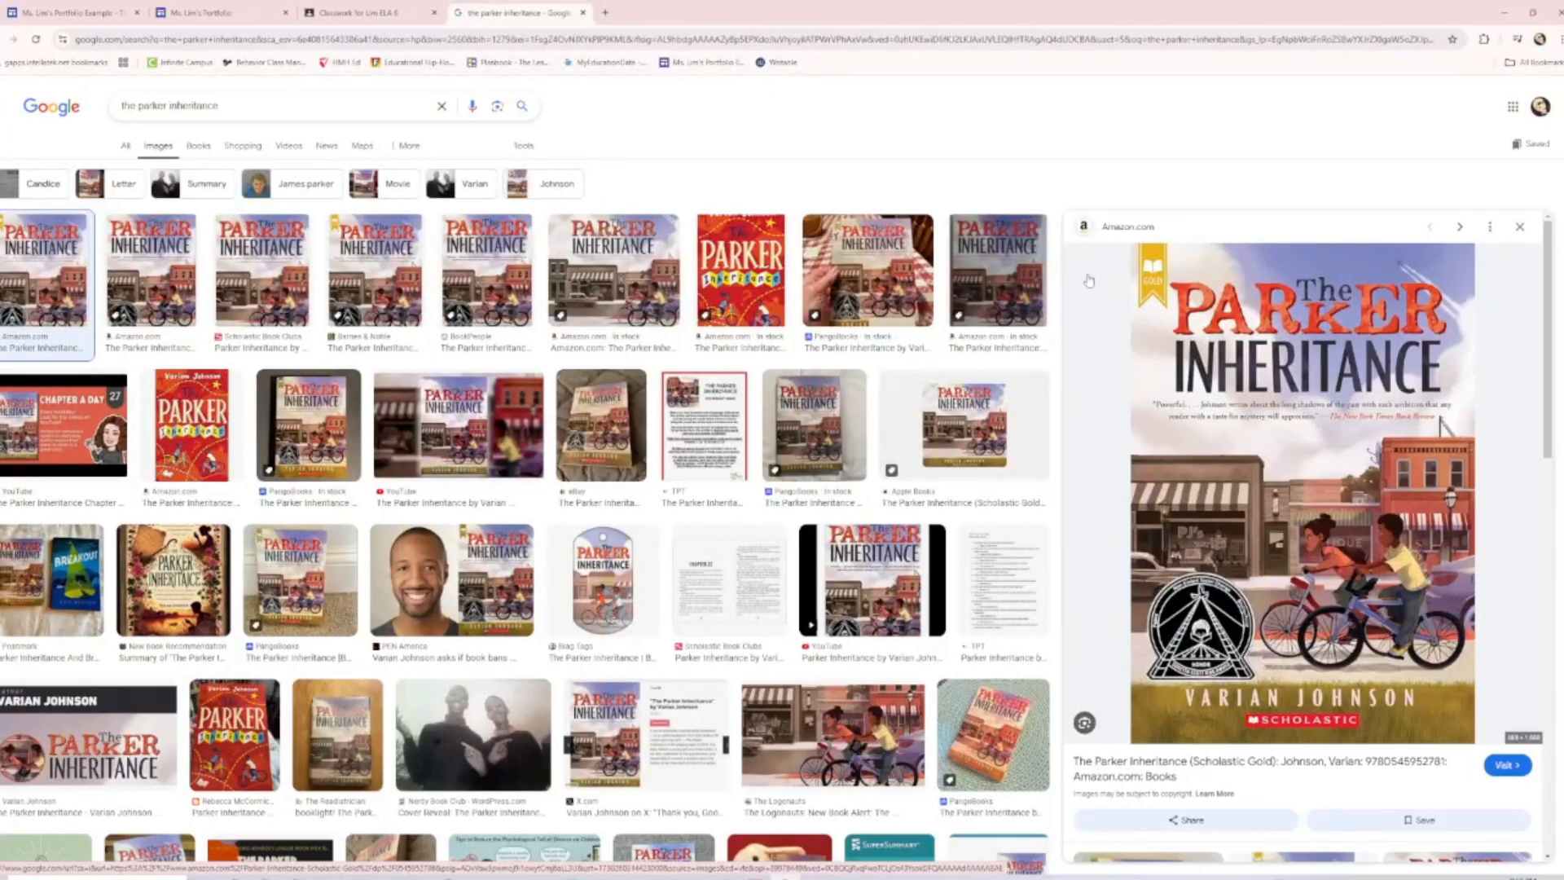
Return to the Class Novels page, dismiss the open image picker, and insert the book cover from the copied image link
{"action": "left_click", "coordinate": [318, 10]}
{"action": "left_click", "coordinate": [224, 13]}
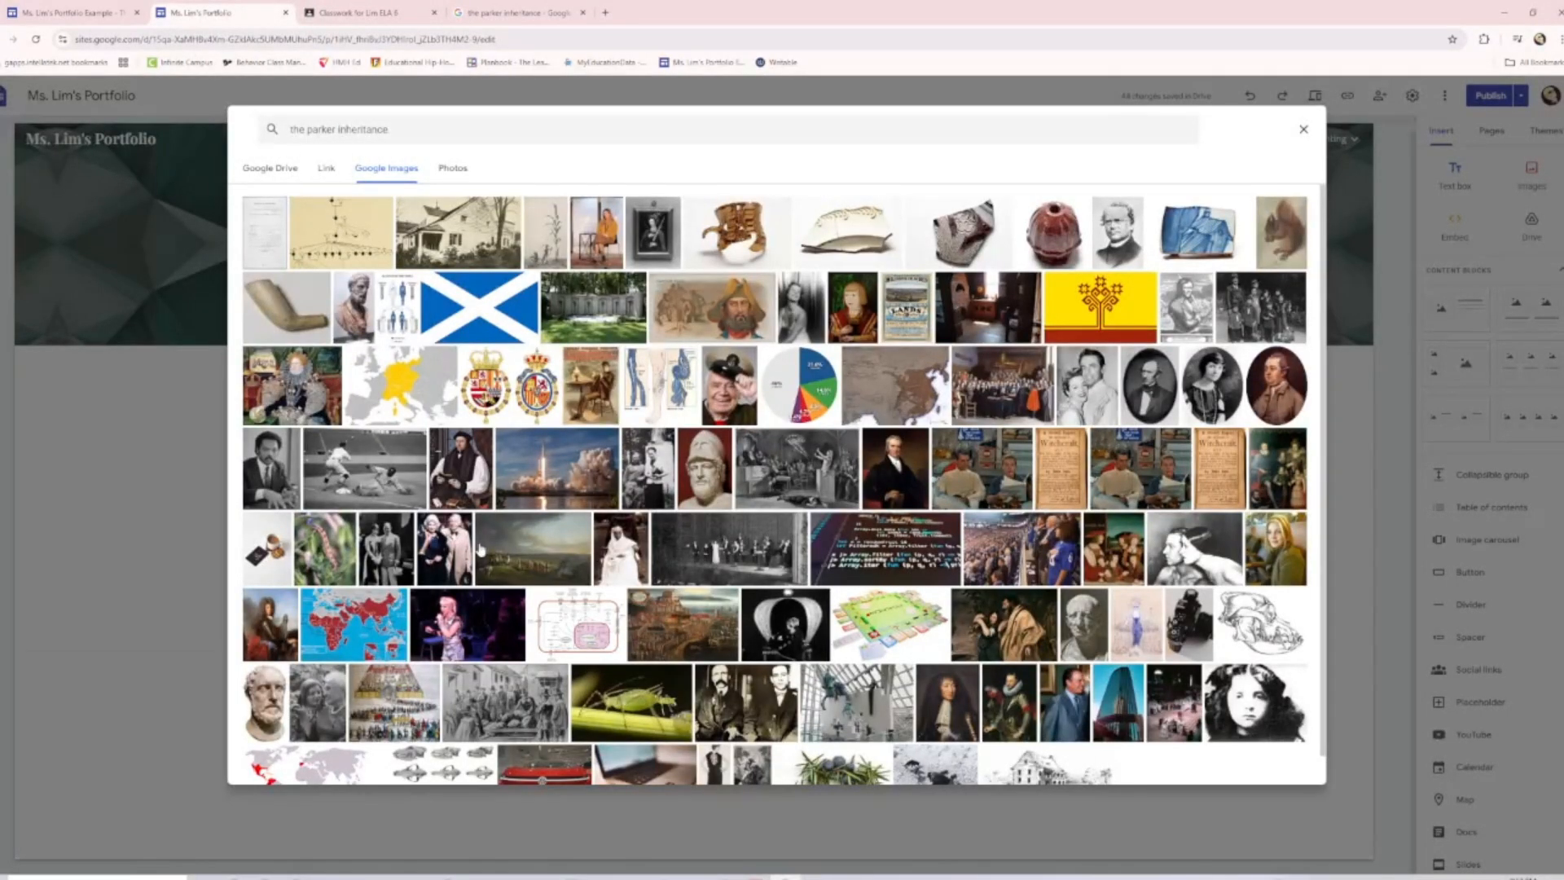
{"action": "left_click", "coordinate": [1303, 129]}
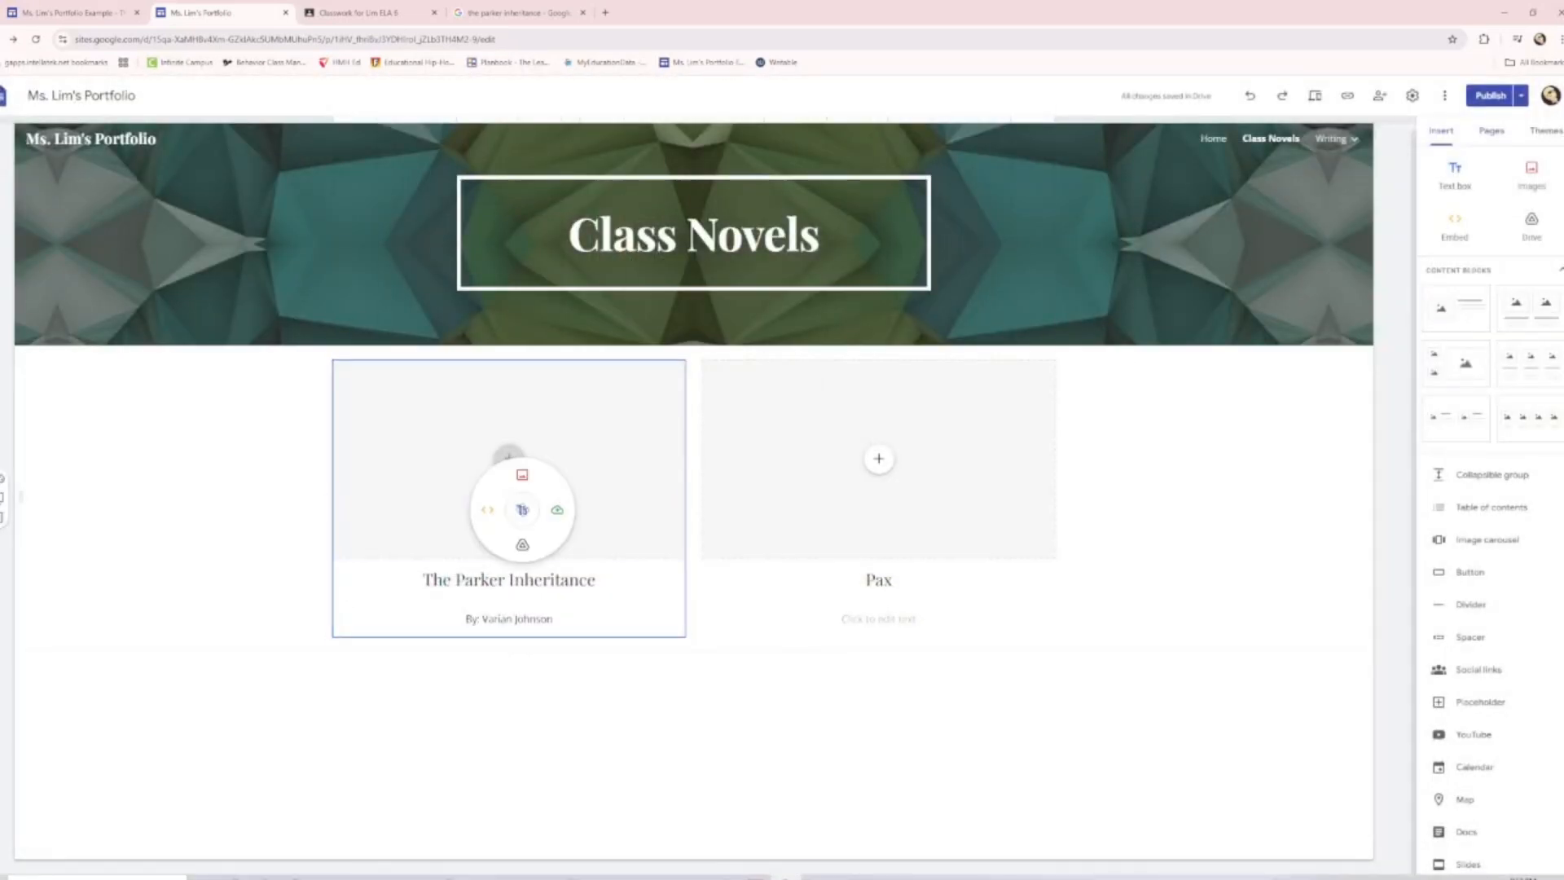
{"action": "left_click", "coordinate": [534, 399]}
{"action": "left_click", "coordinate": [533, 399]}
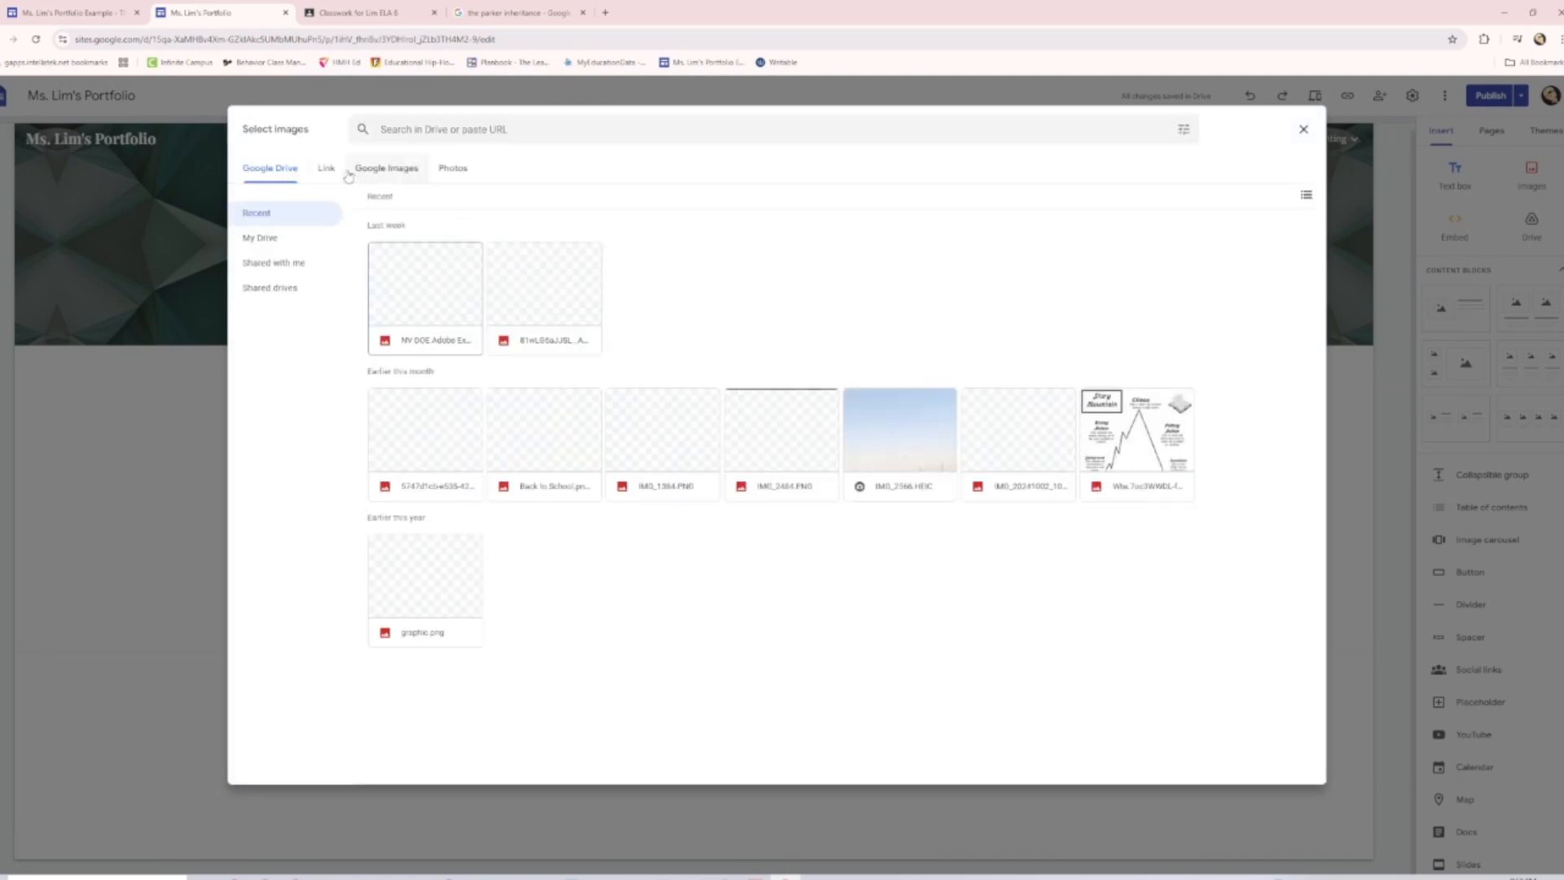
{"action": "left_click", "coordinate": [326, 168]}
{"action": "left_click", "coordinate": [712, 229]}
{"action": "key", "text": "ctrl+v"}
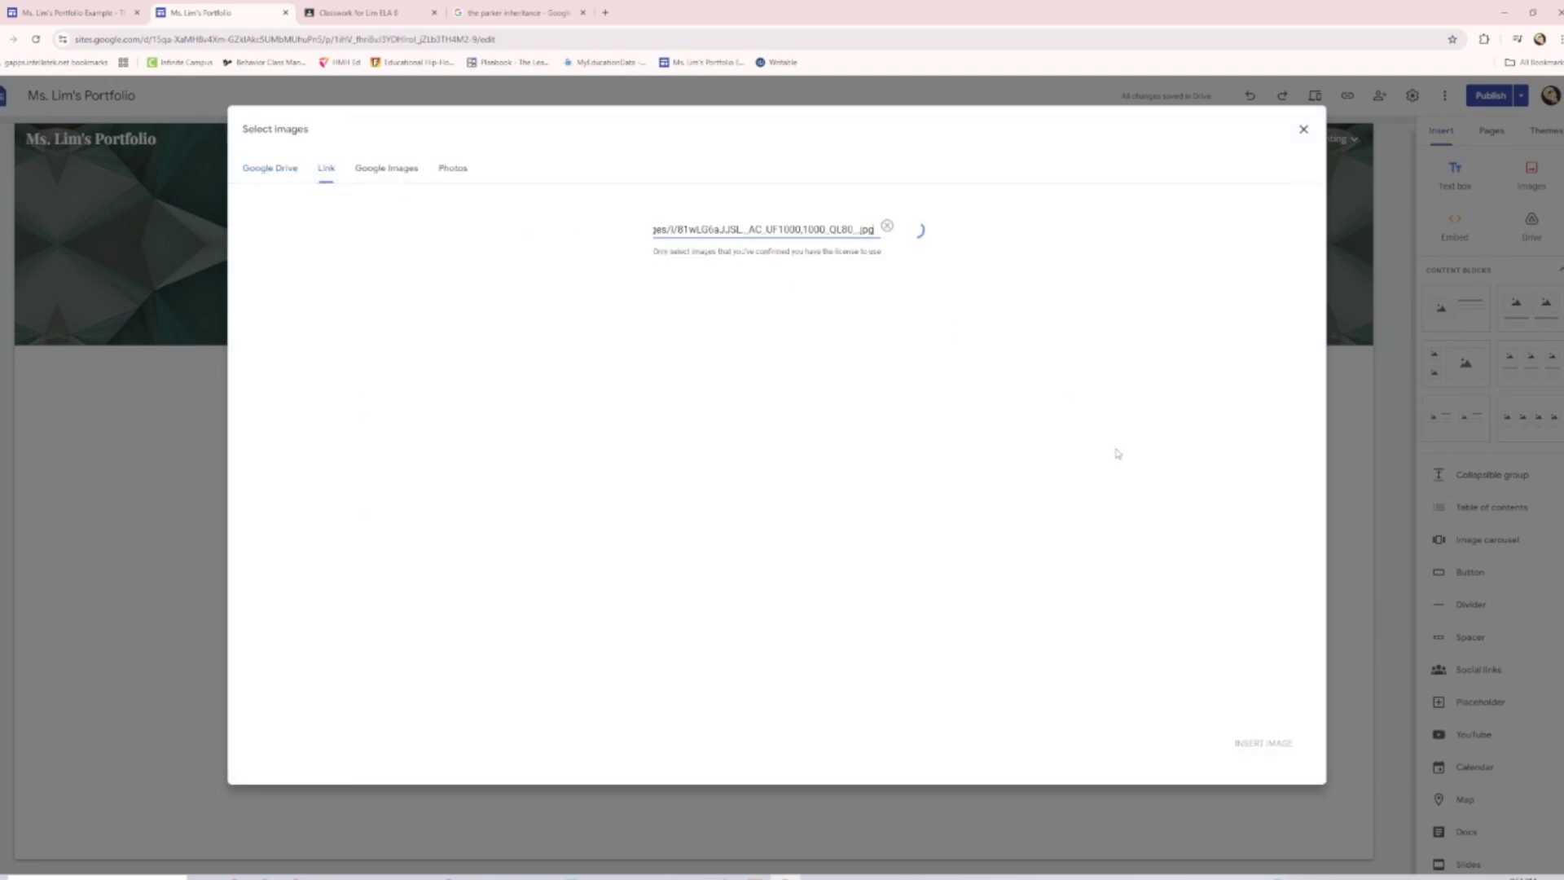
{"action": "left_click", "coordinate": [1267, 744]}
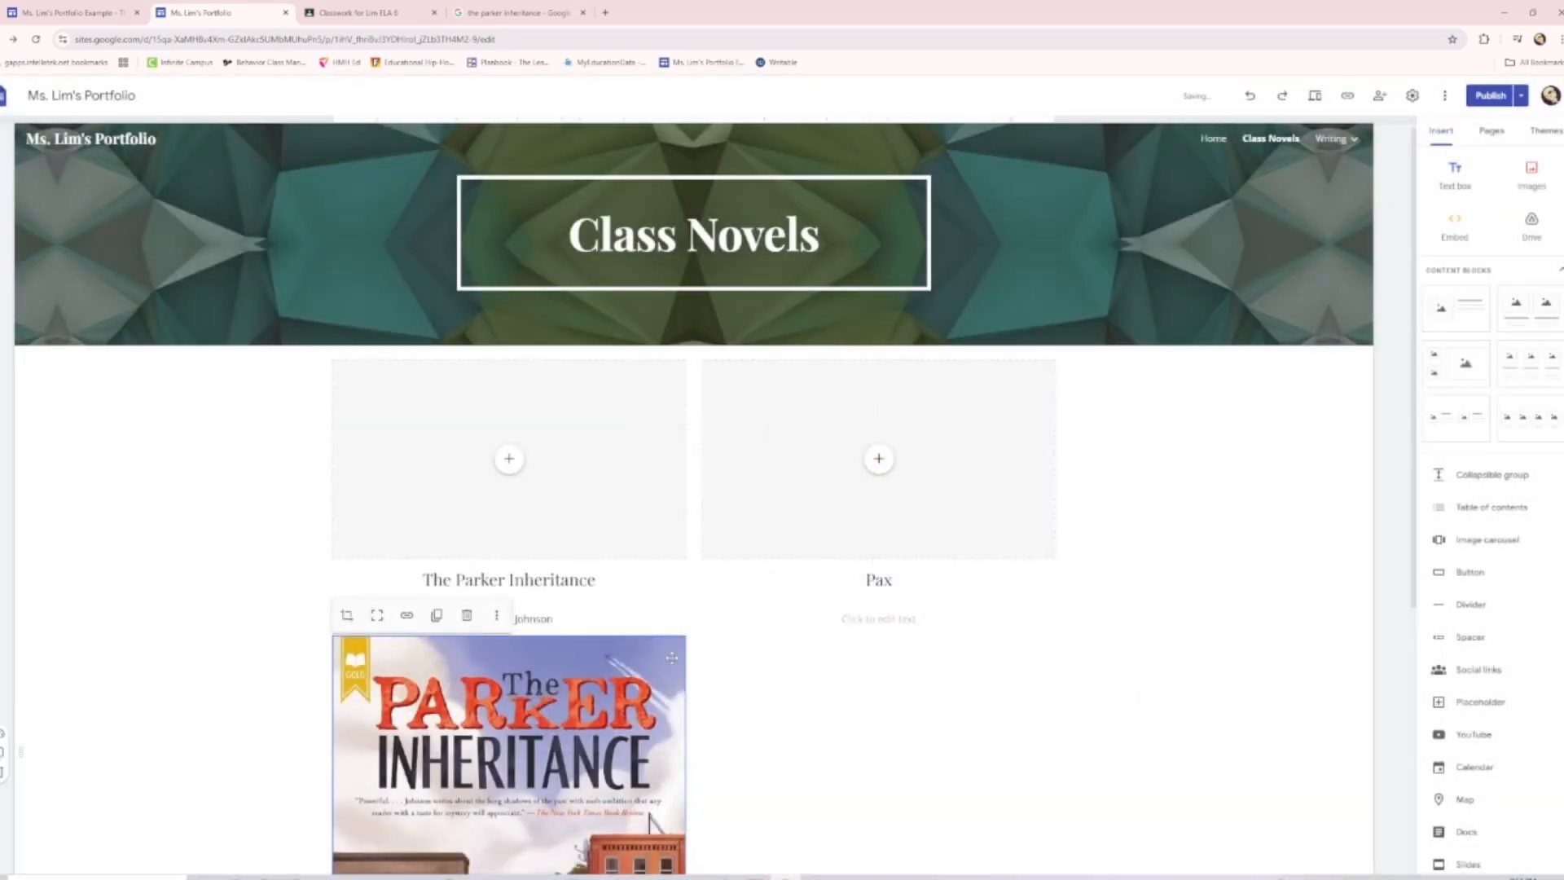
Move the inserted The Parker Inheritance book cover into the empty image placeholder above its title
{"action": "left_click_drag", "start_coordinate": [599, 718], "coordinate": [521, 415]}
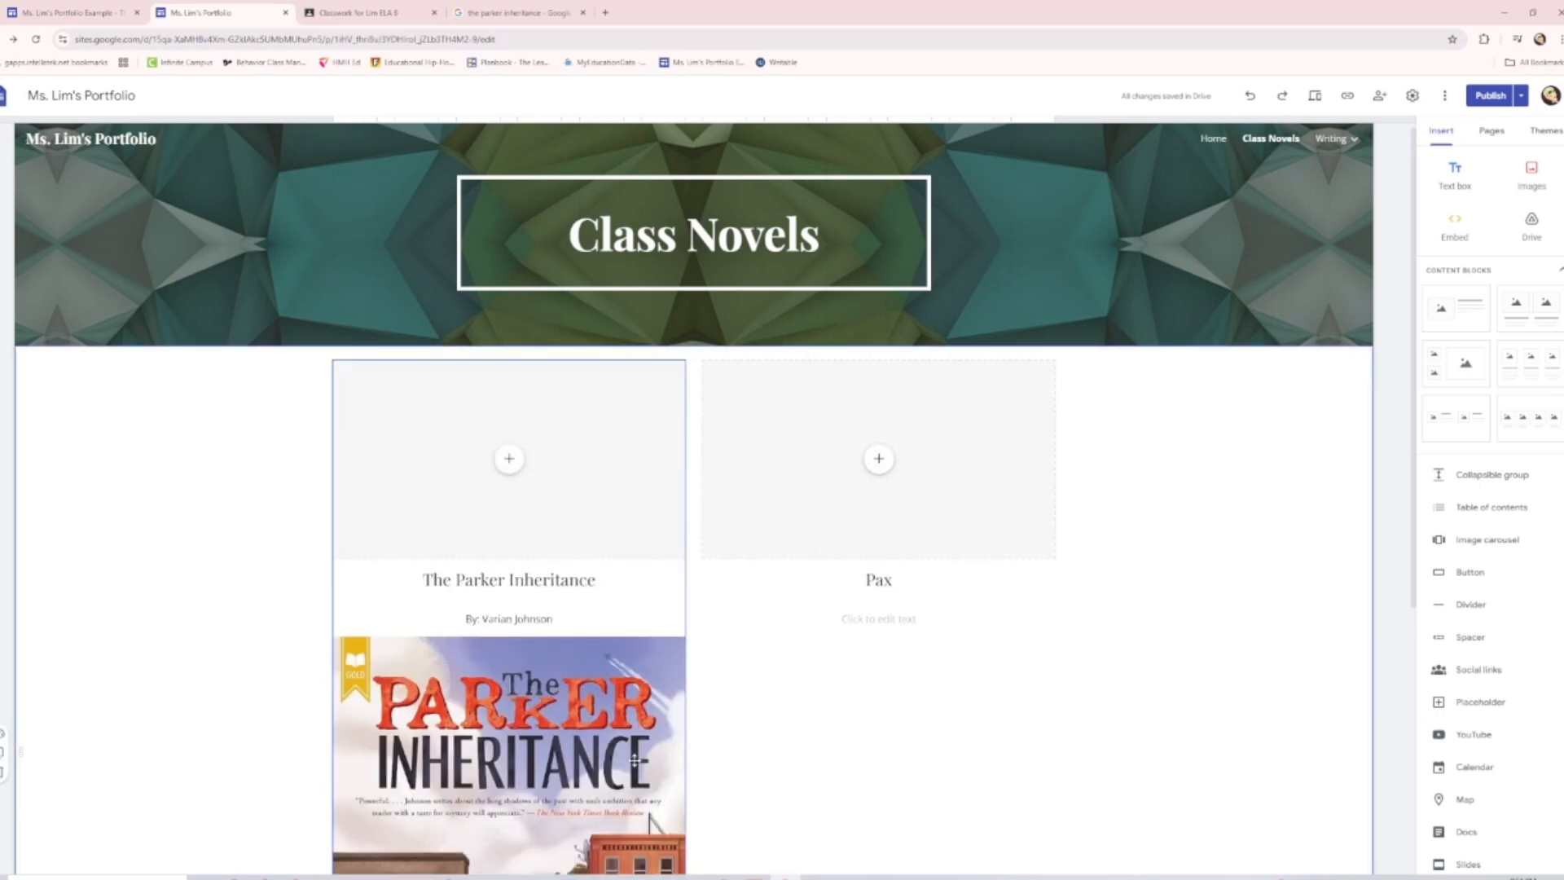
{"action": "left_click", "coordinate": [559, 775]}
{"action": "left_click_drag", "start_coordinate": [559, 775], "coordinate": [558, 420]}
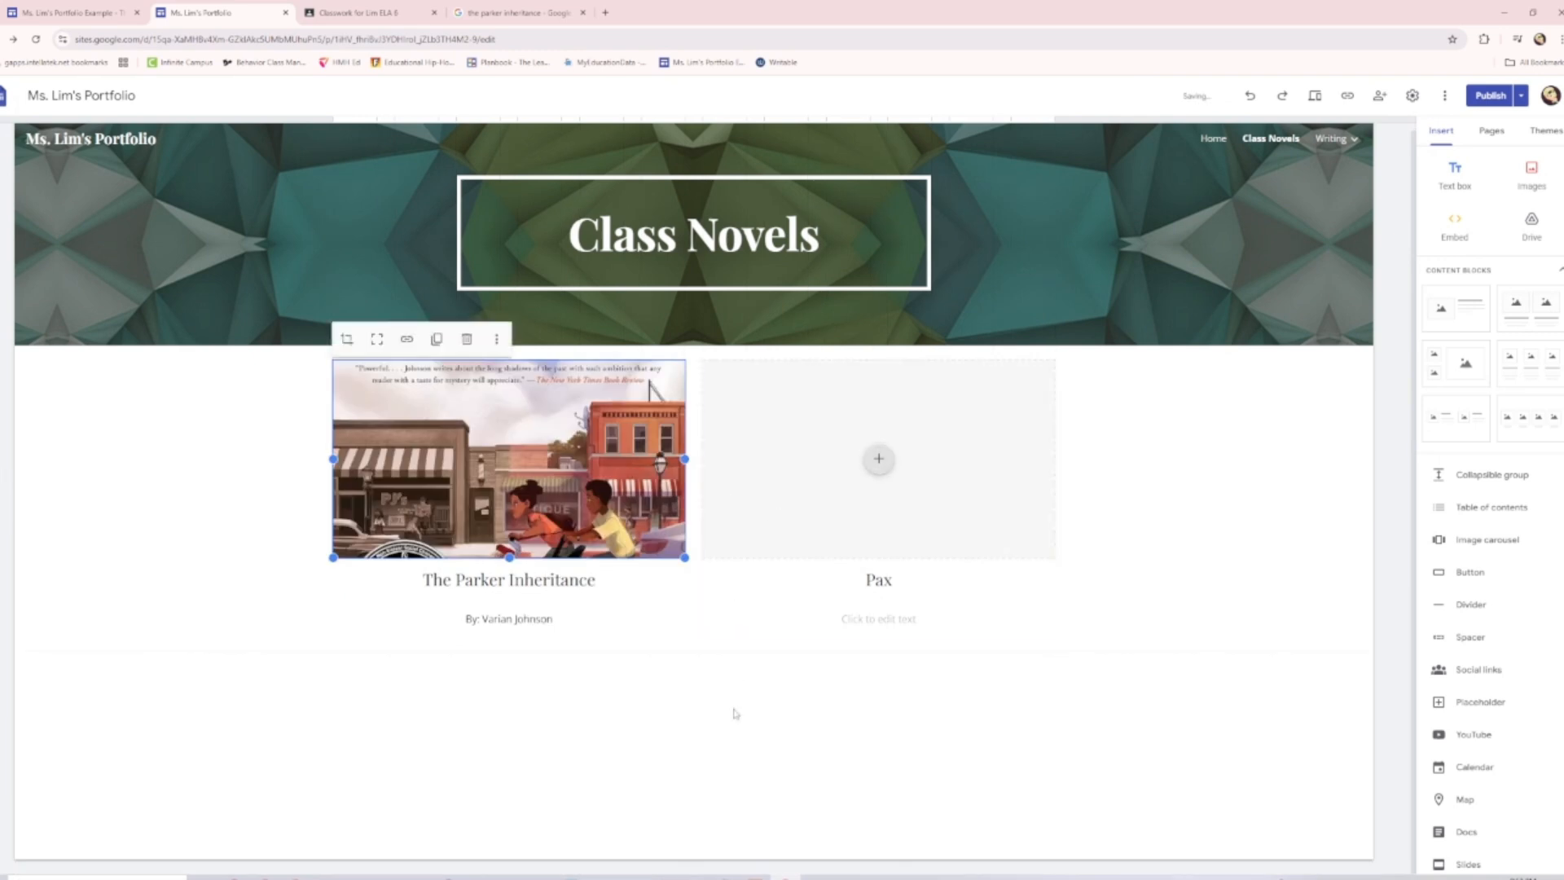
Reposition the book cover within its frame to show the two cyclists and the award seal
{"action": "left_click", "coordinate": [619, 513]}
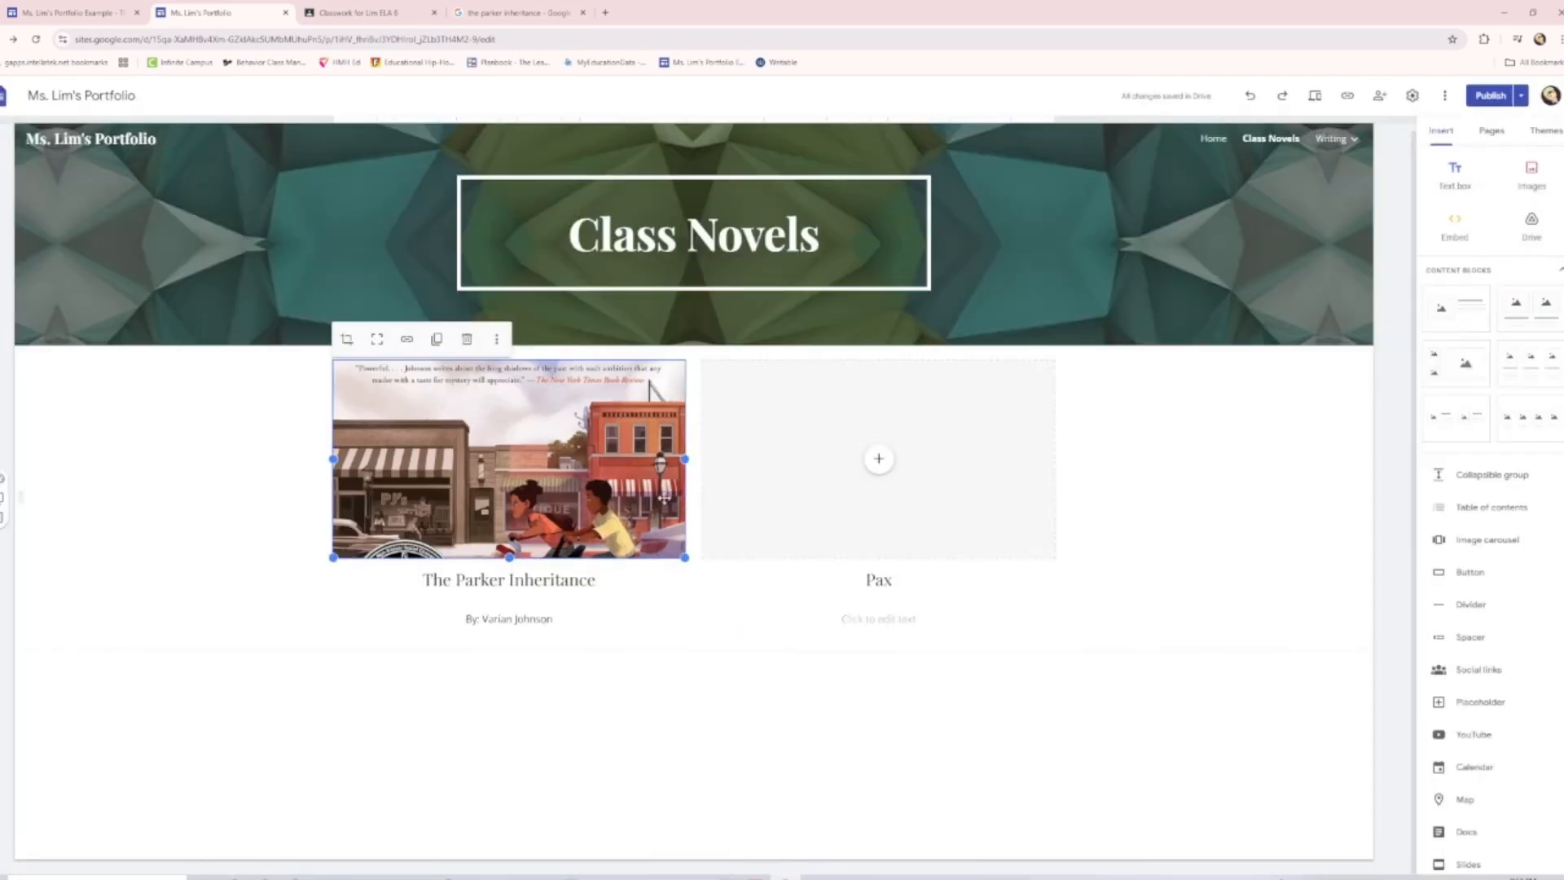
{"action": "double_click", "coordinate": [609, 471]}
{"action": "double_click", "coordinate": [482, 495]}
{"action": "left_click_drag", "start_coordinate": [535, 520], "coordinate": [542, 430]}
{"action": "left_click", "coordinate": [656, 738]}
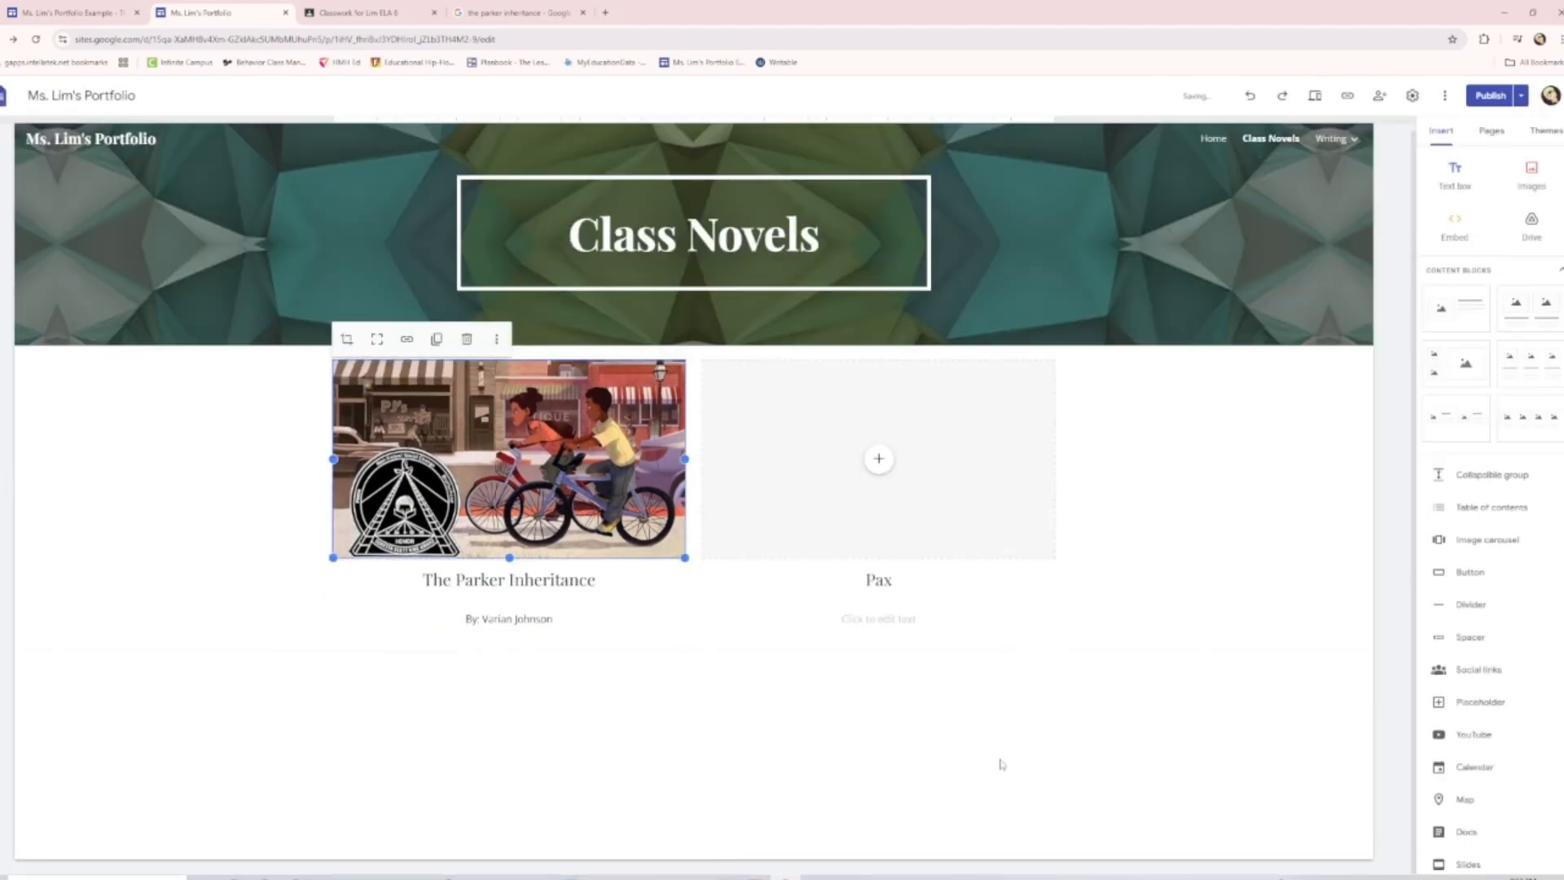
{"action": "left_click", "coordinate": [1099, 681]}
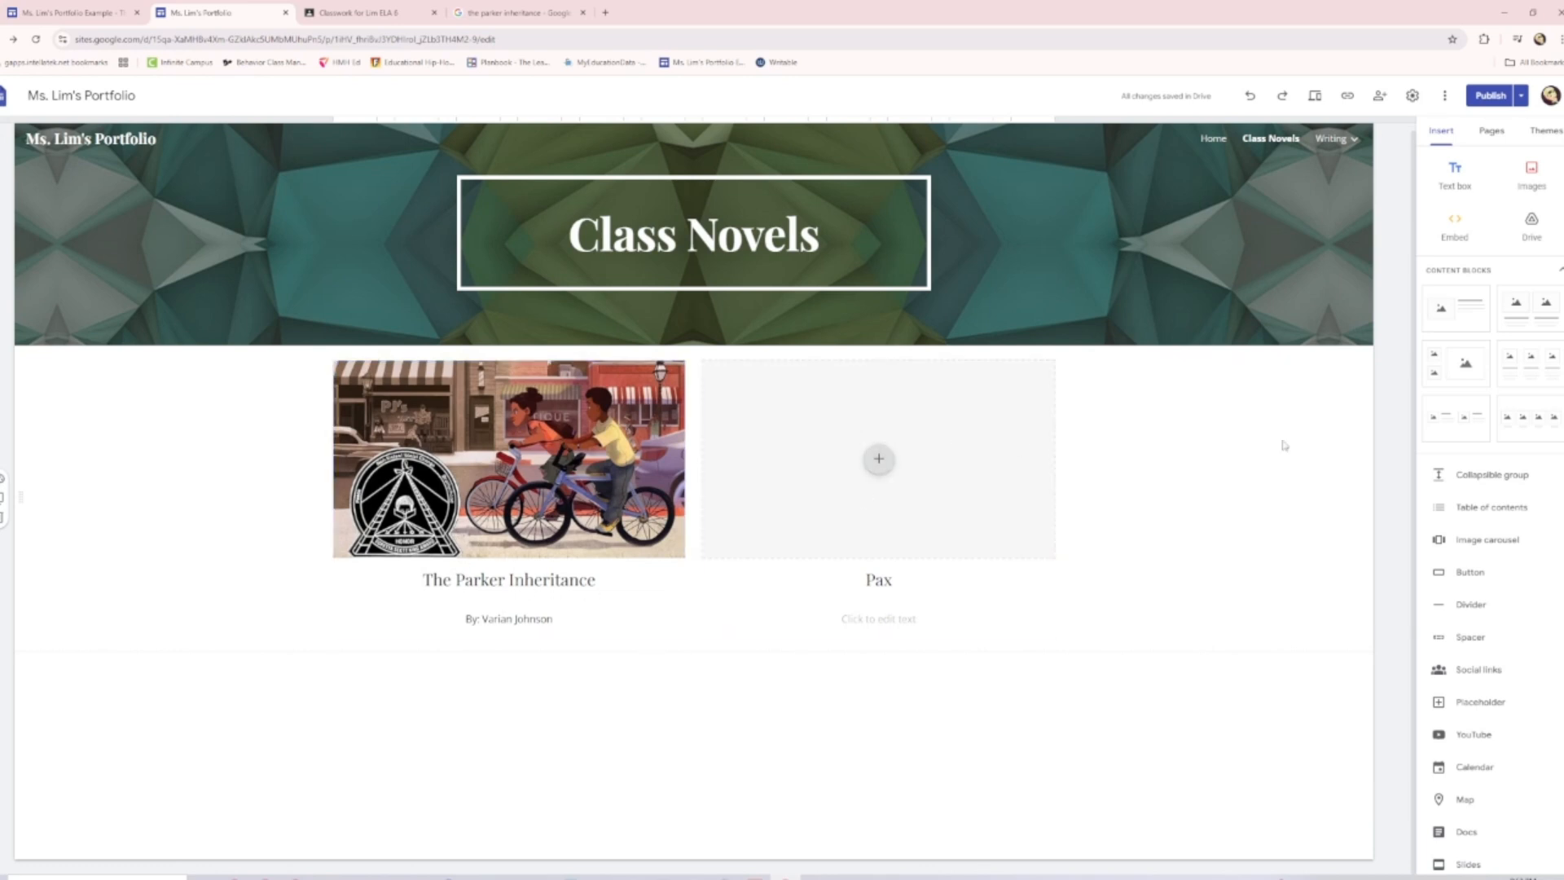
Add a subpage named The Parker Inheritance under the Class Novels page
{"action": "left_click", "coordinate": [1491, 131]}
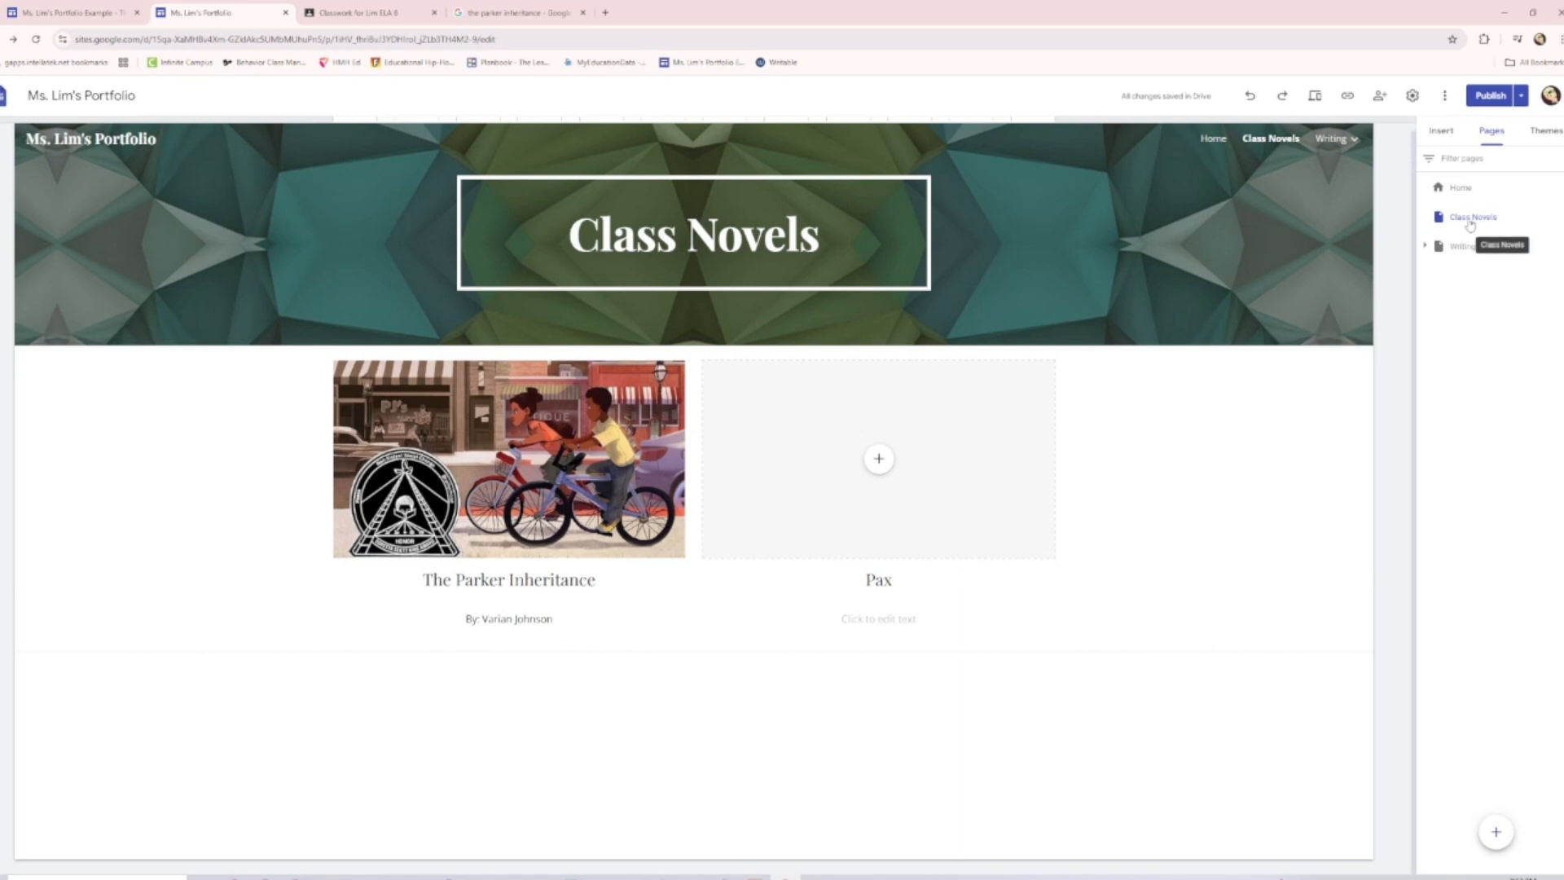
{"action": "left_click", "coordinate": [1552, 216]}
{"action": "left_click", "coordinate": [1557, 216]}
{"action": "left_click", "coordinate": [1557, 217]}
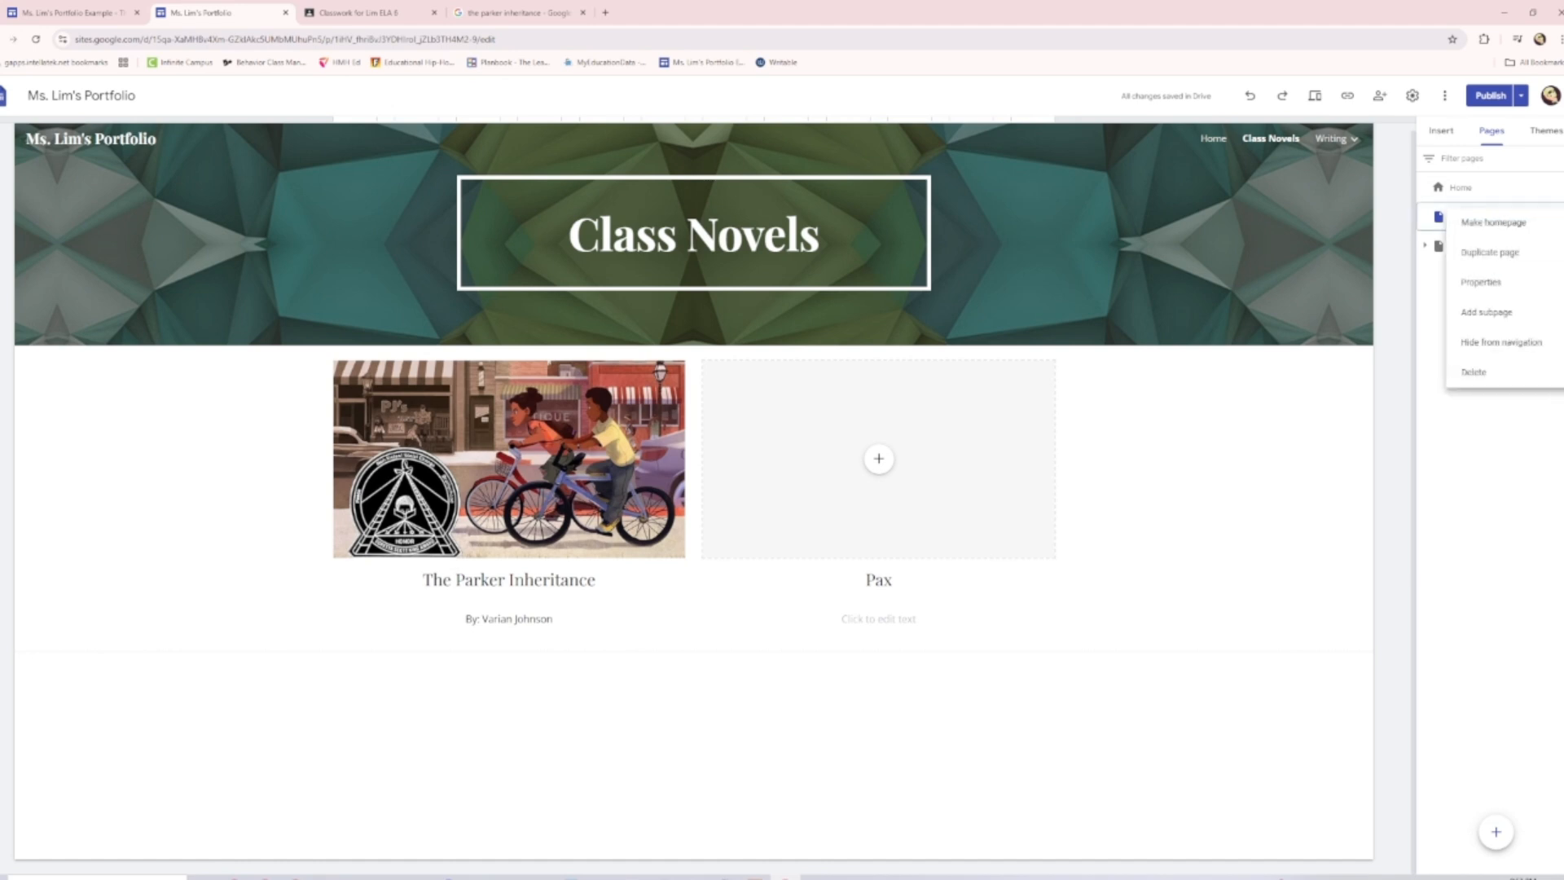
{"action": "left_click", "coordinate": [1484, 313]}
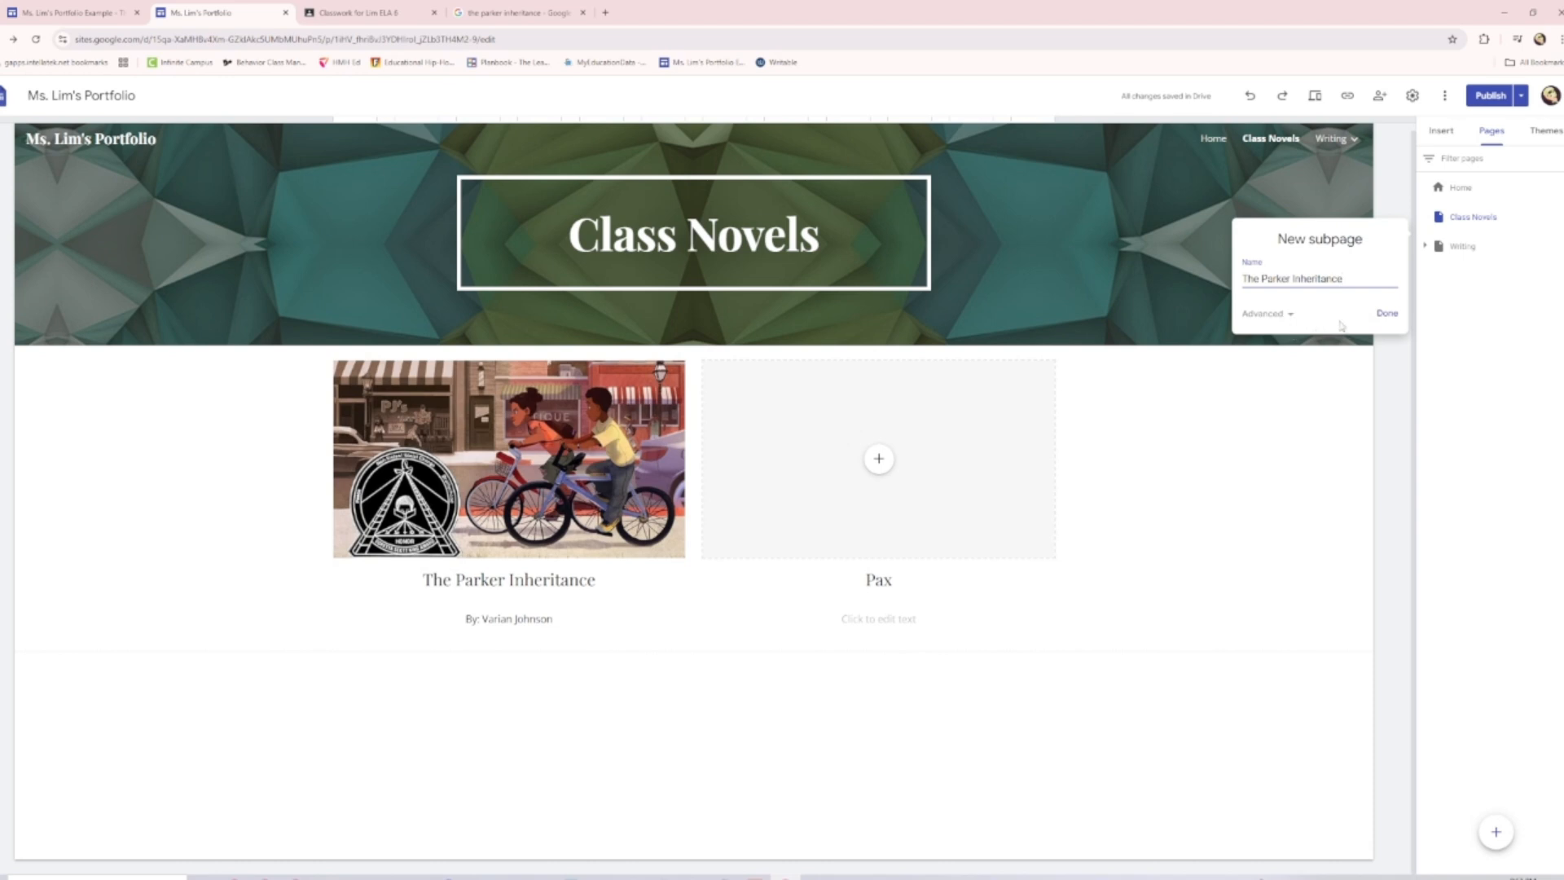
{"action": "left_click", "coordinate": [1385, 314]}
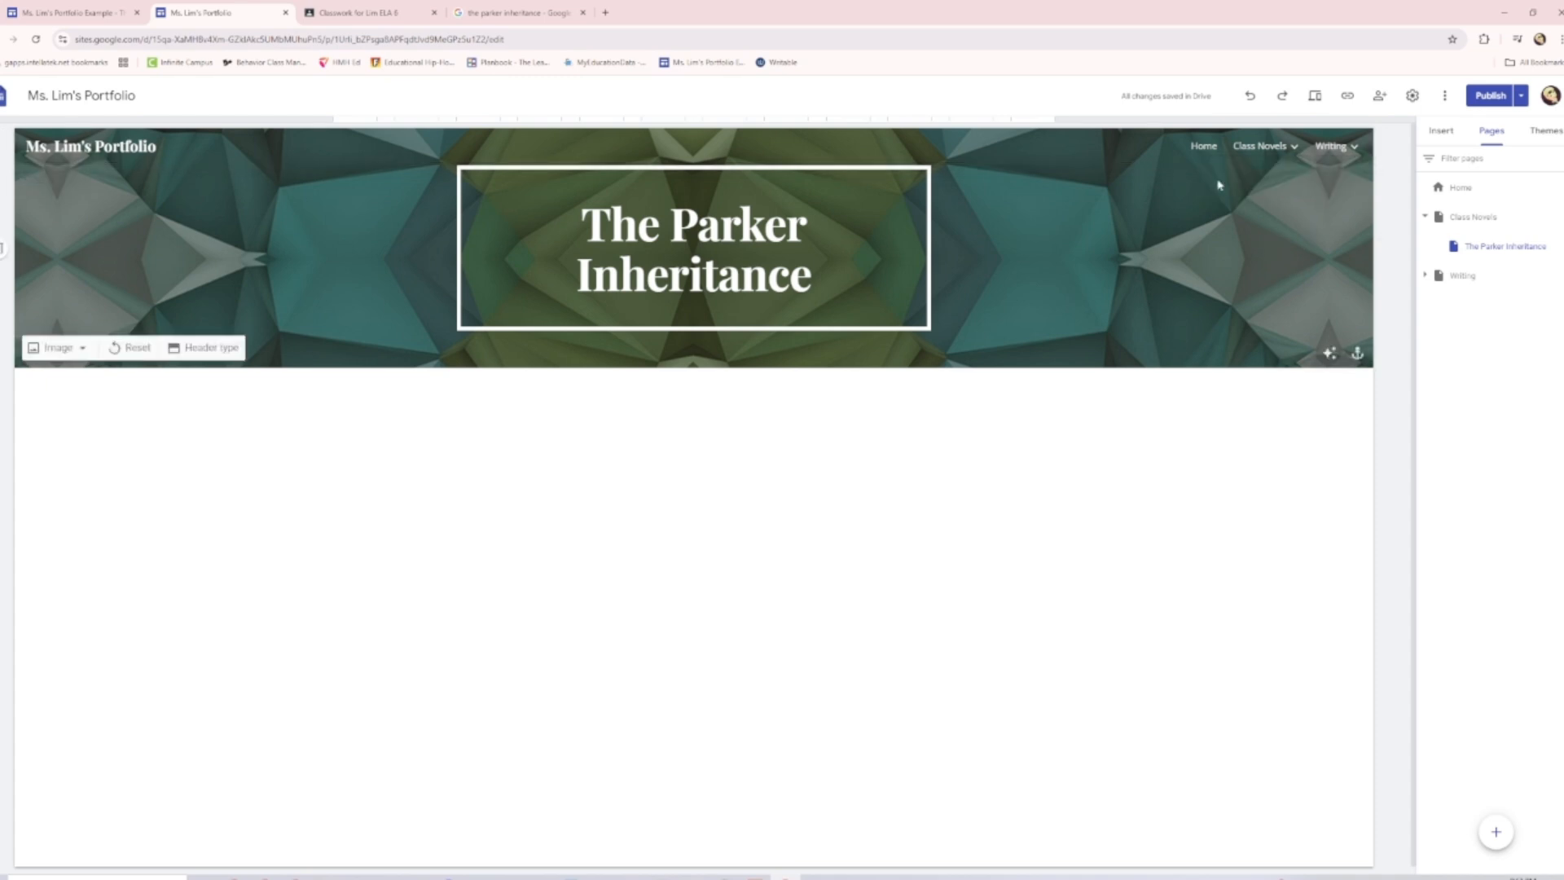
On the Home page, link the Class Novels heading to the site's Class Novels page
{"action": "left_click", "coordinate": [1202, 149]}
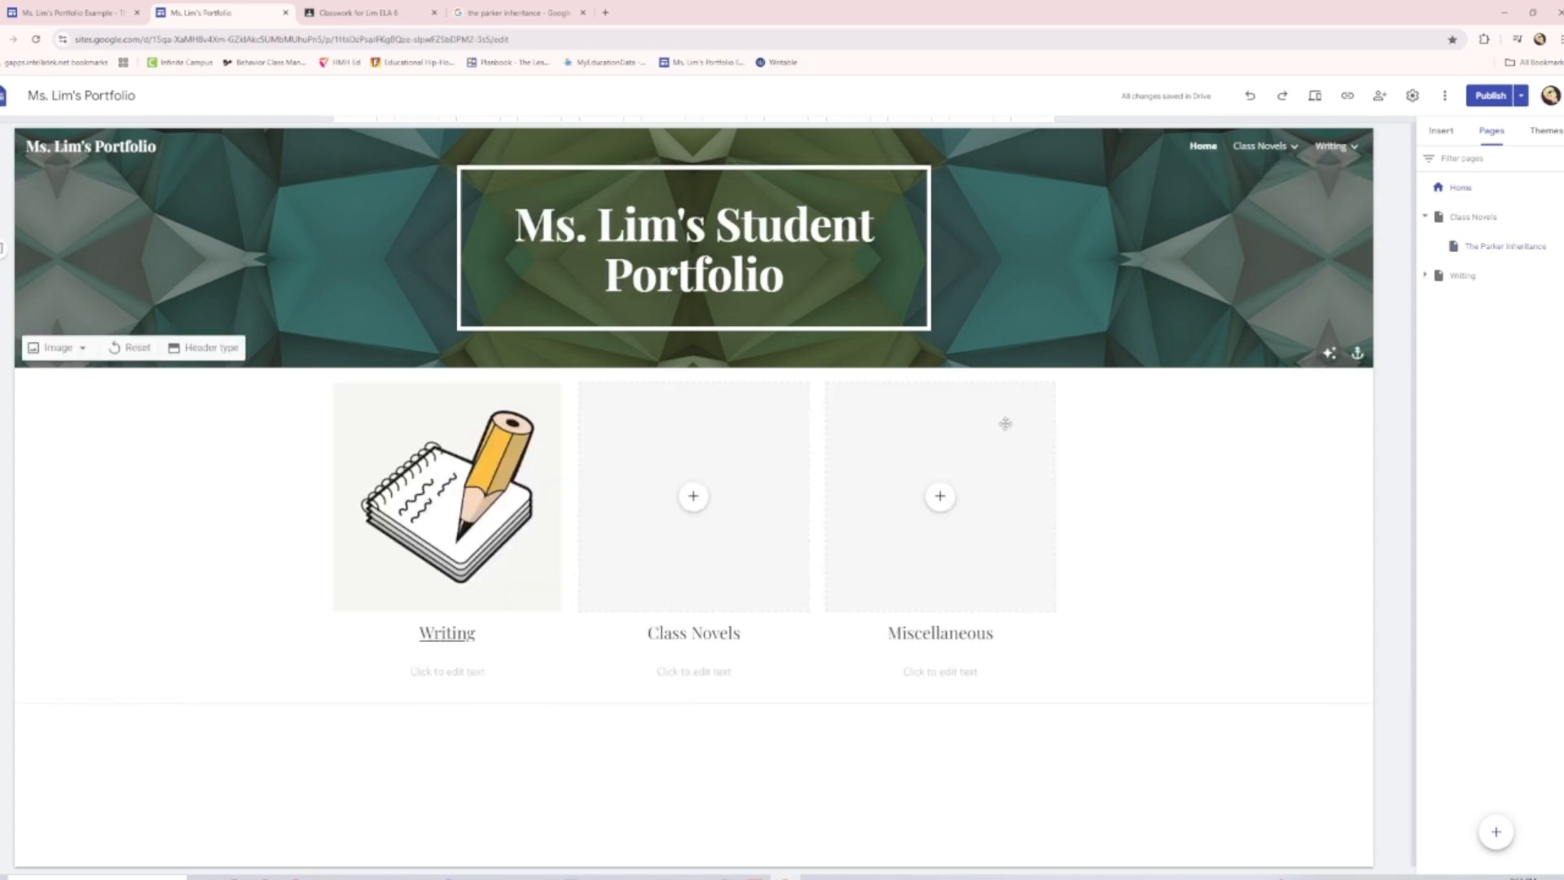
{"action": "double_click", "coordinate": [715, 633]}
{"action": "triple_click", "coordinate": [710, 634]}
{"action": "left_click", "coordinate": [1359, 486]}
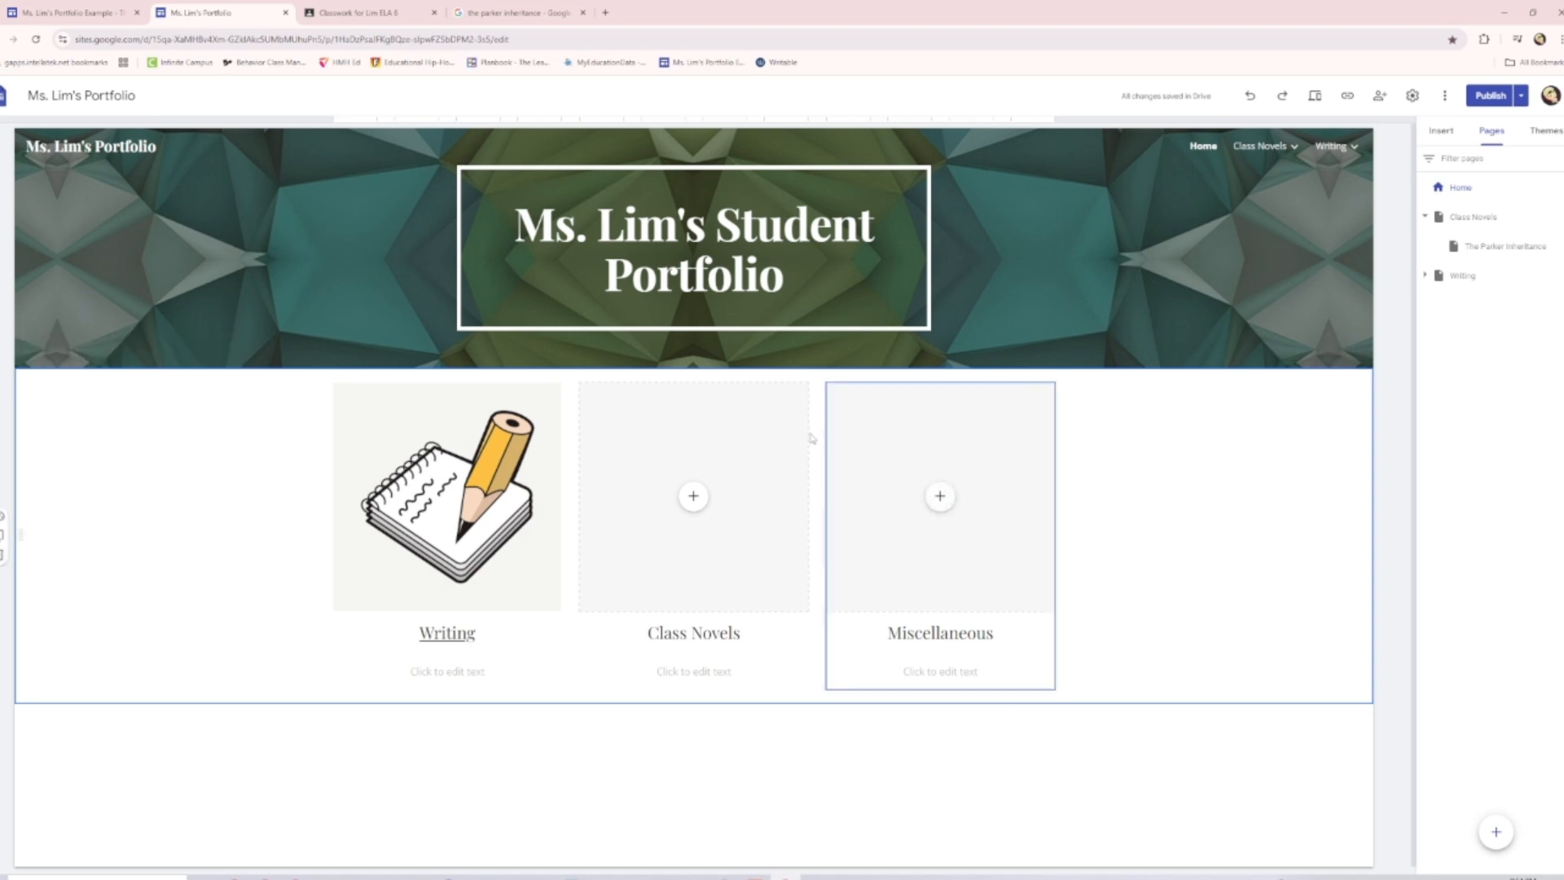
{"action": "triple_click", "coordinate": [715, 633]}
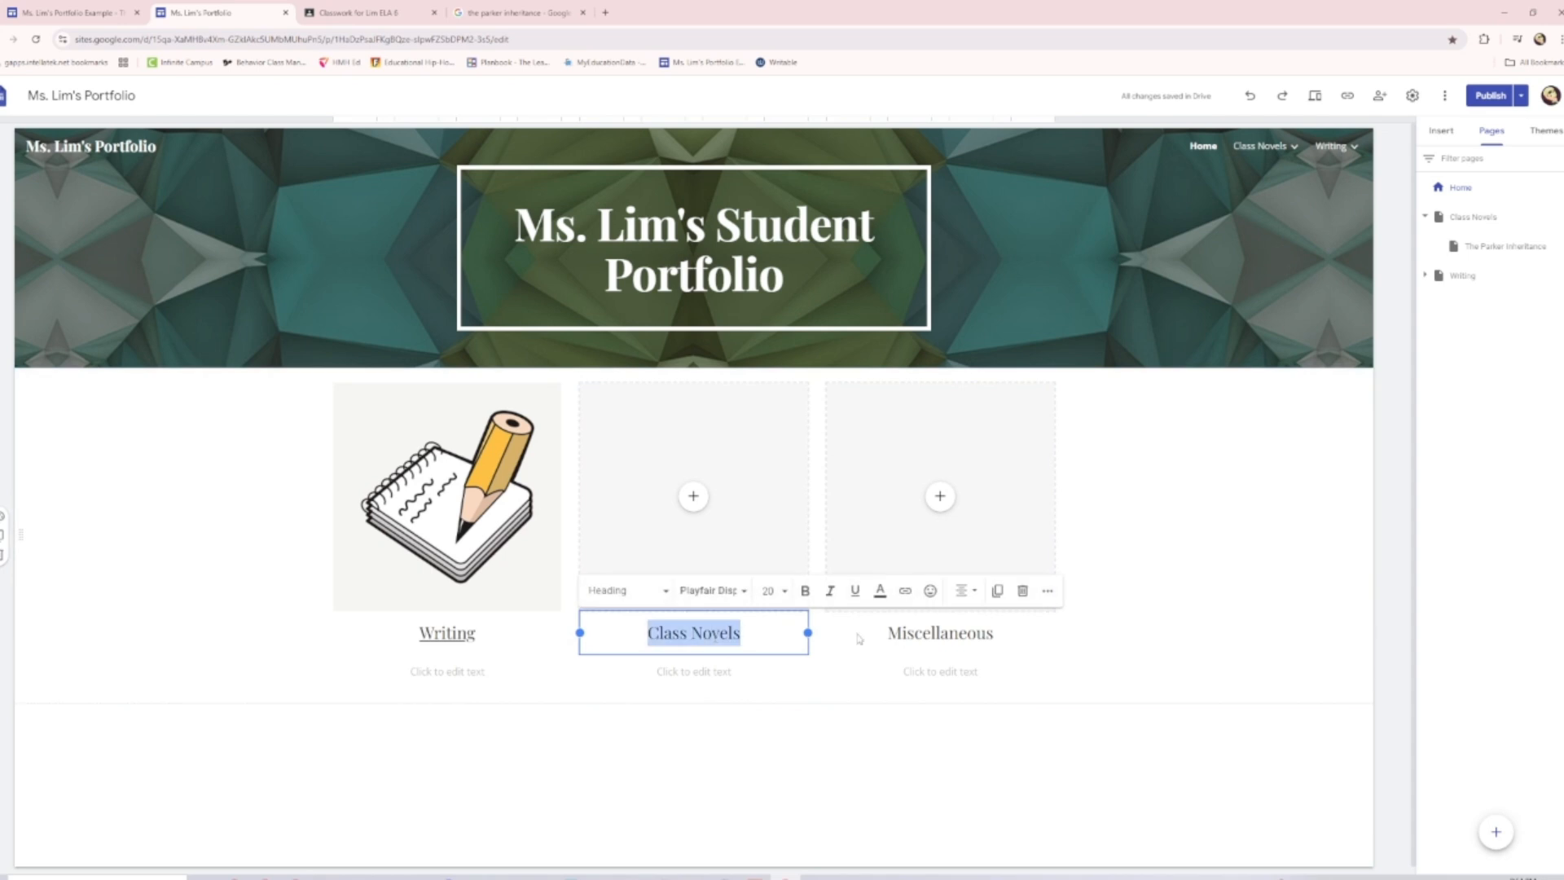
{"action": "left_click", "coordinate": [1295, 550]}
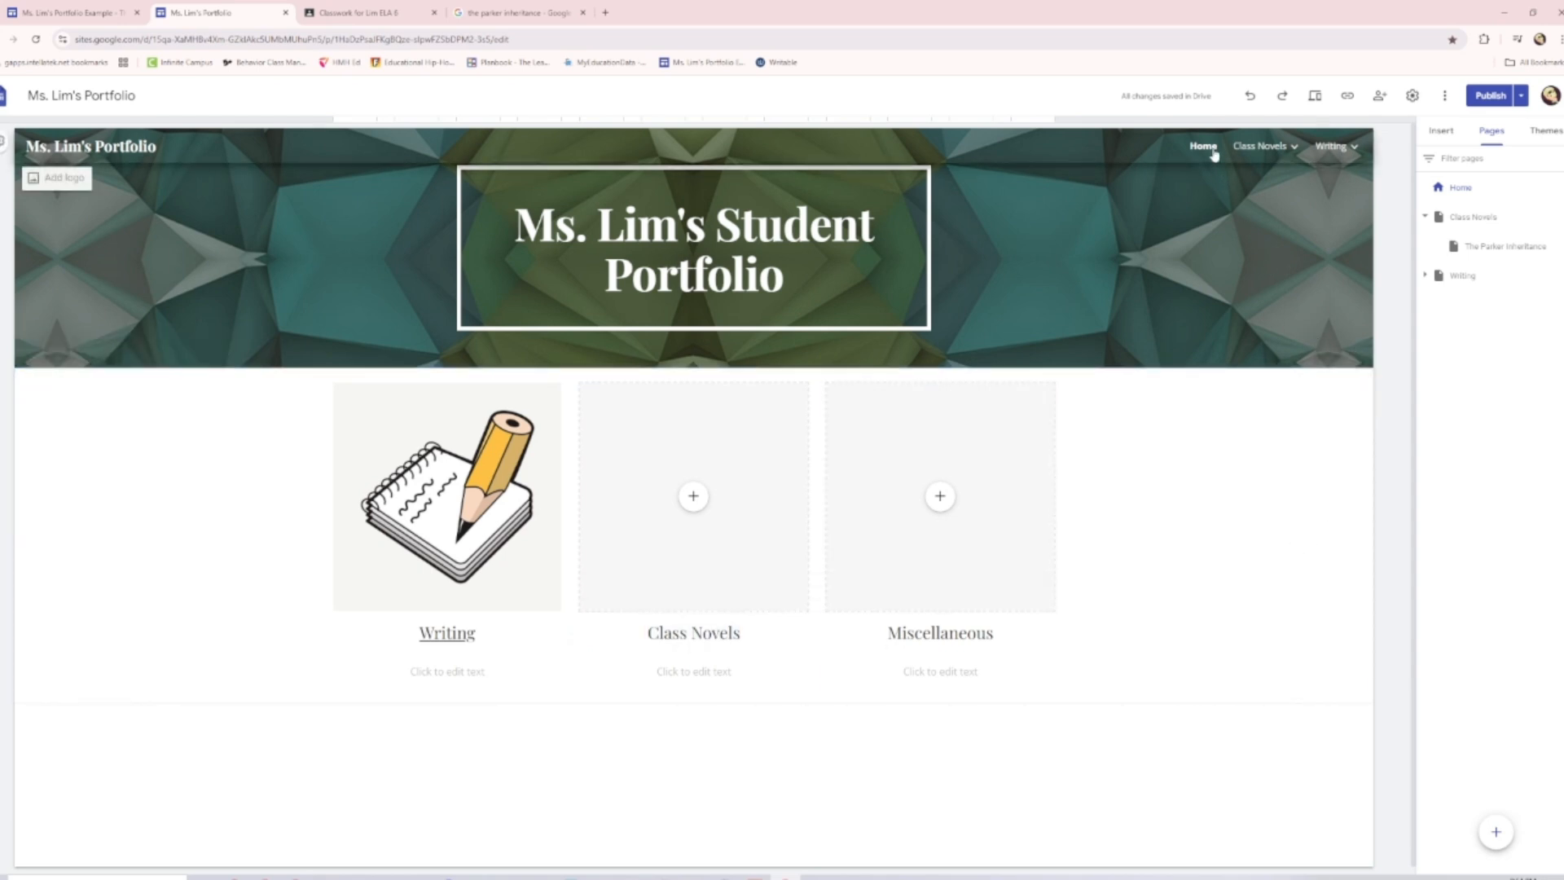
{"action": "triple_click", "coordinate": [679, 633]}
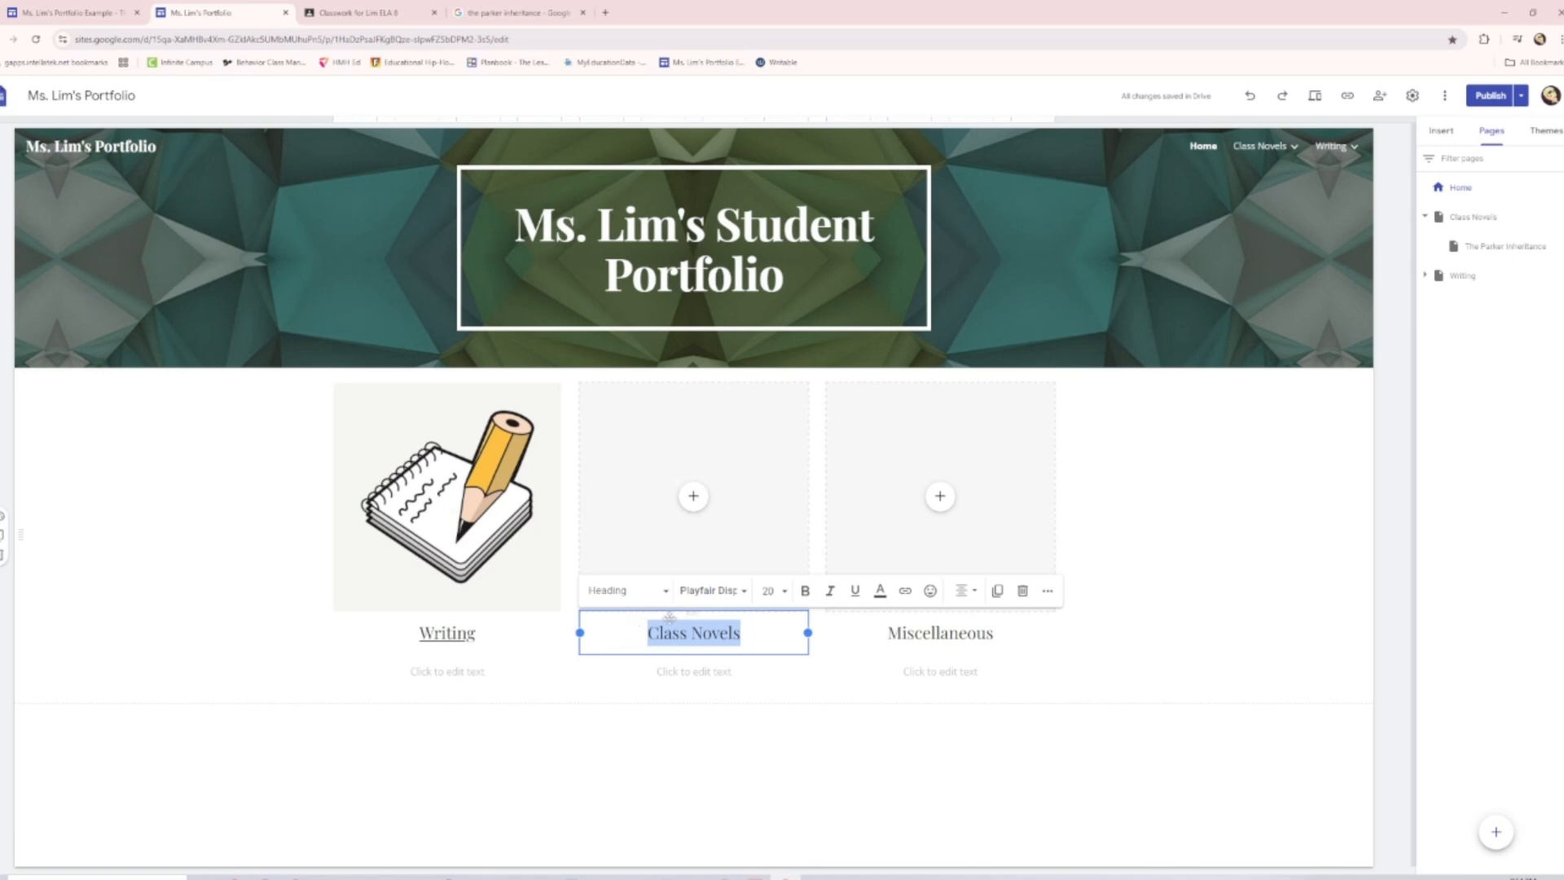
{"action": "left_click", "coordinate": [906, 598]}
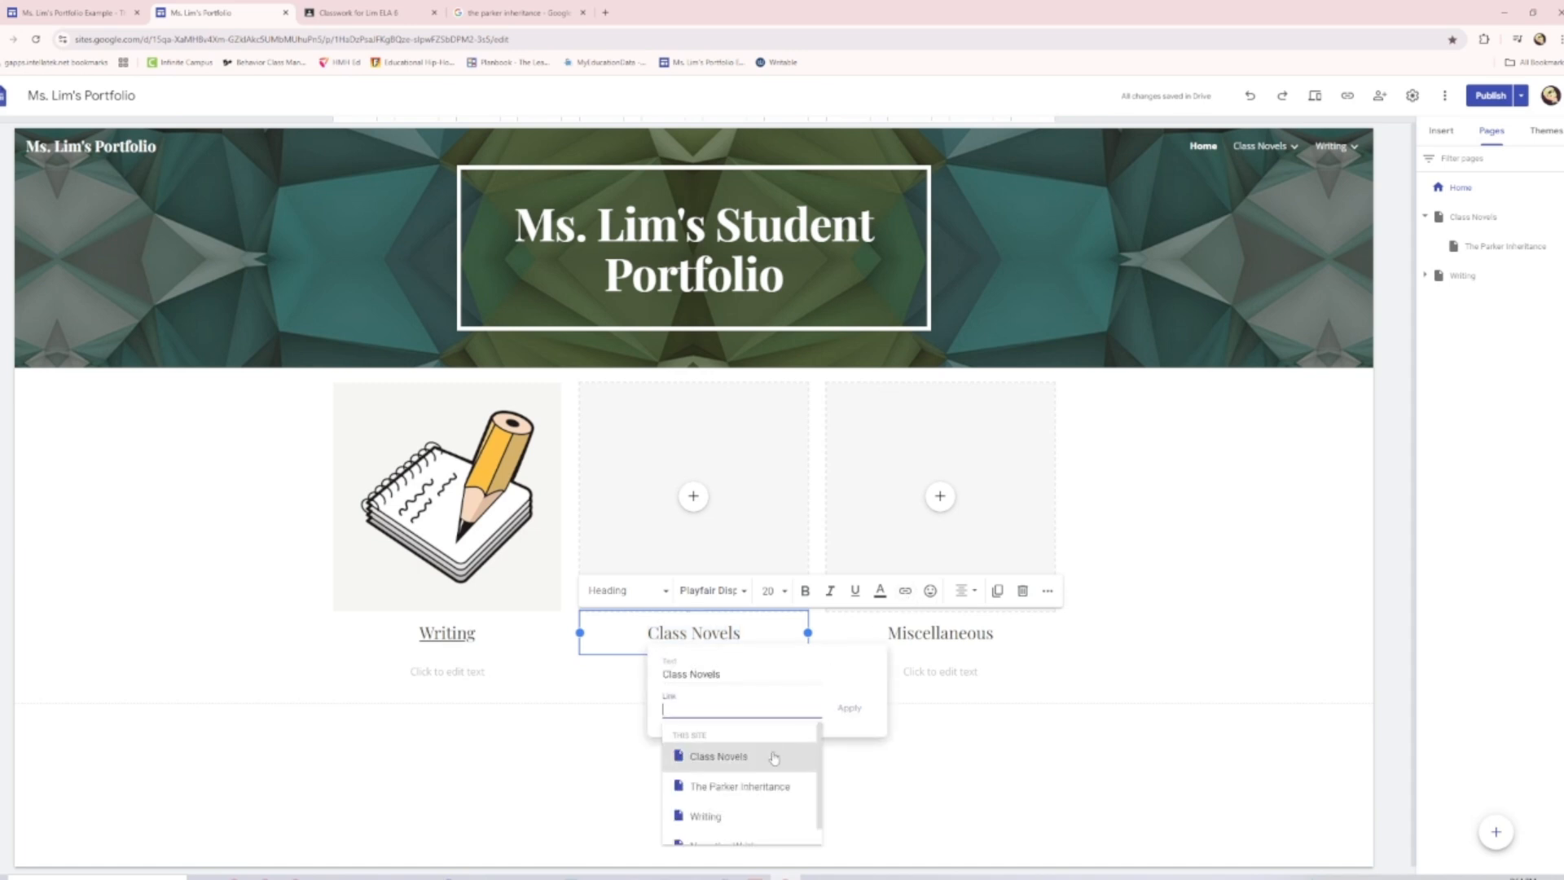
{"action": "left_click", "coordinate": [776, 757]}
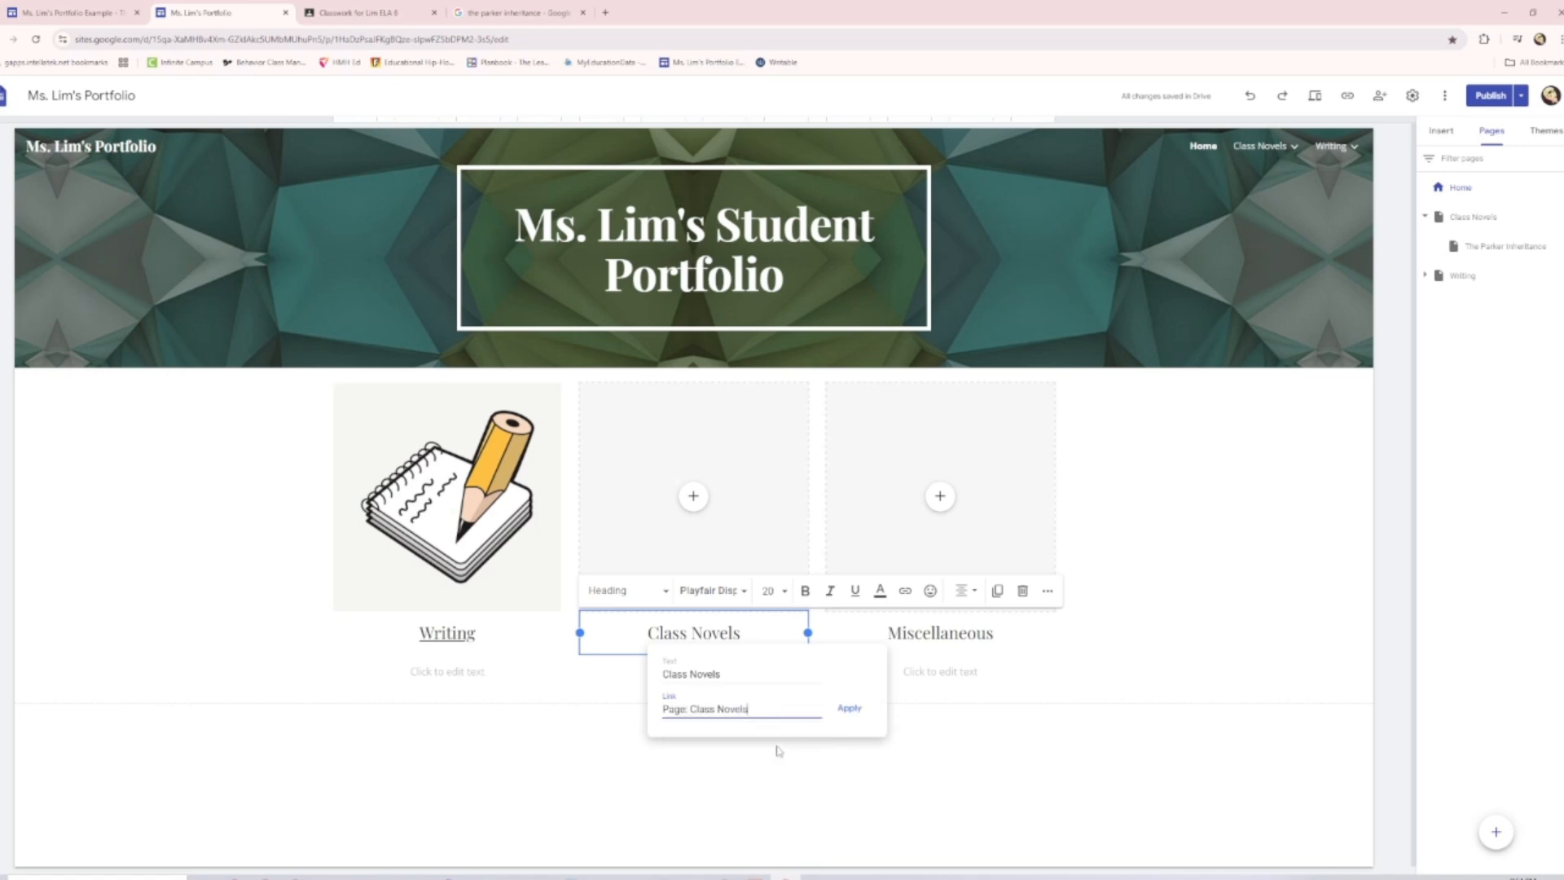
{"action": "left_click", "coordinate": [847, 708]}
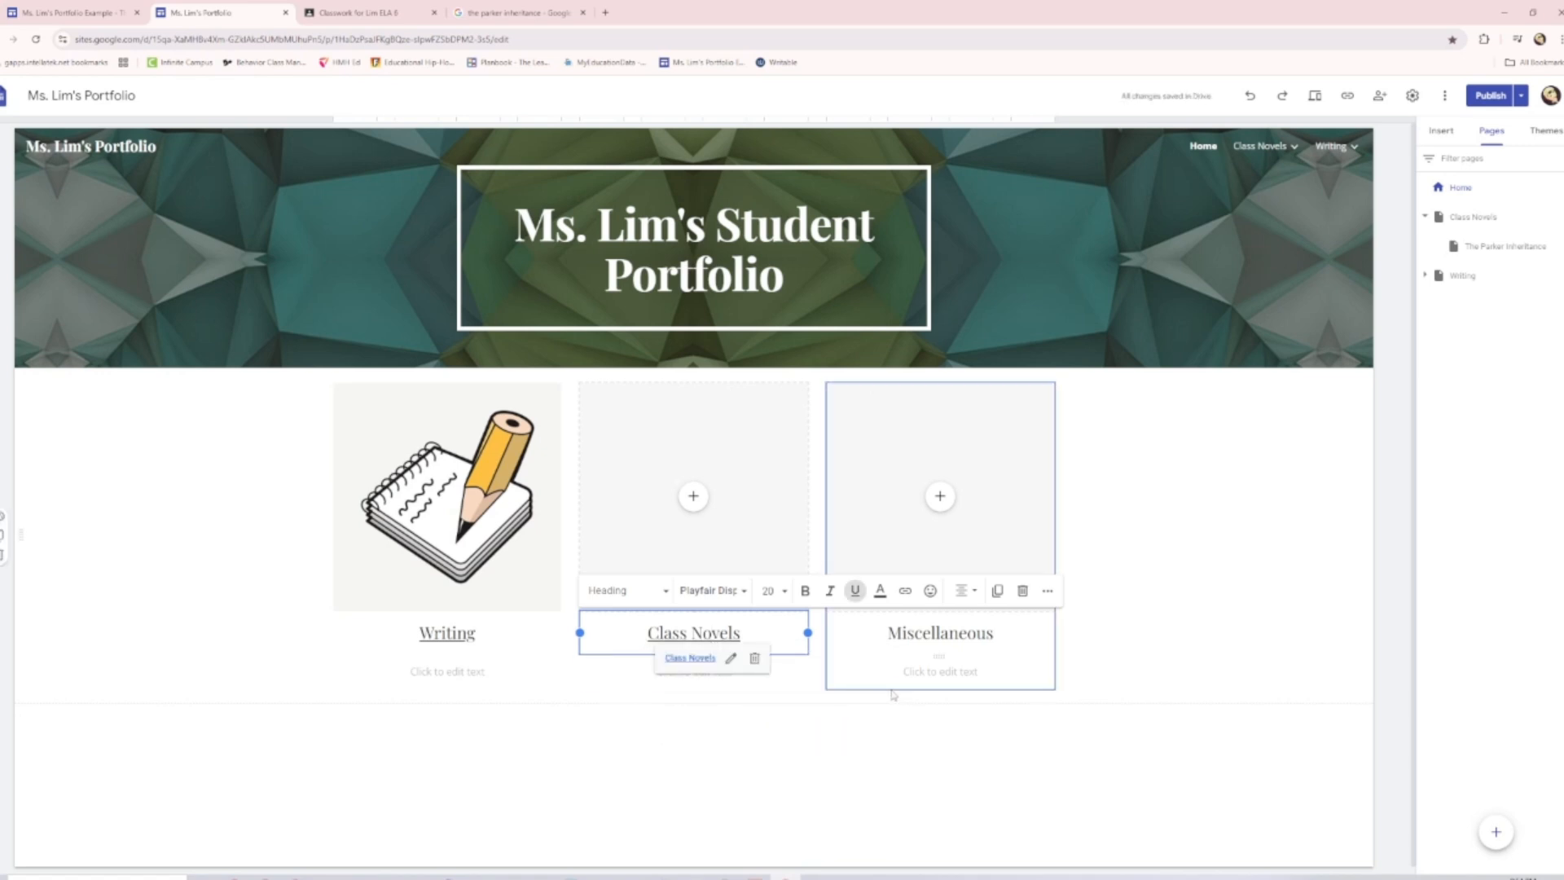
Follow the new link to the Class Novels page and link The Parker Inheritance title to its subpage
{"action": "left_click", "coordinate": [685, 660]}
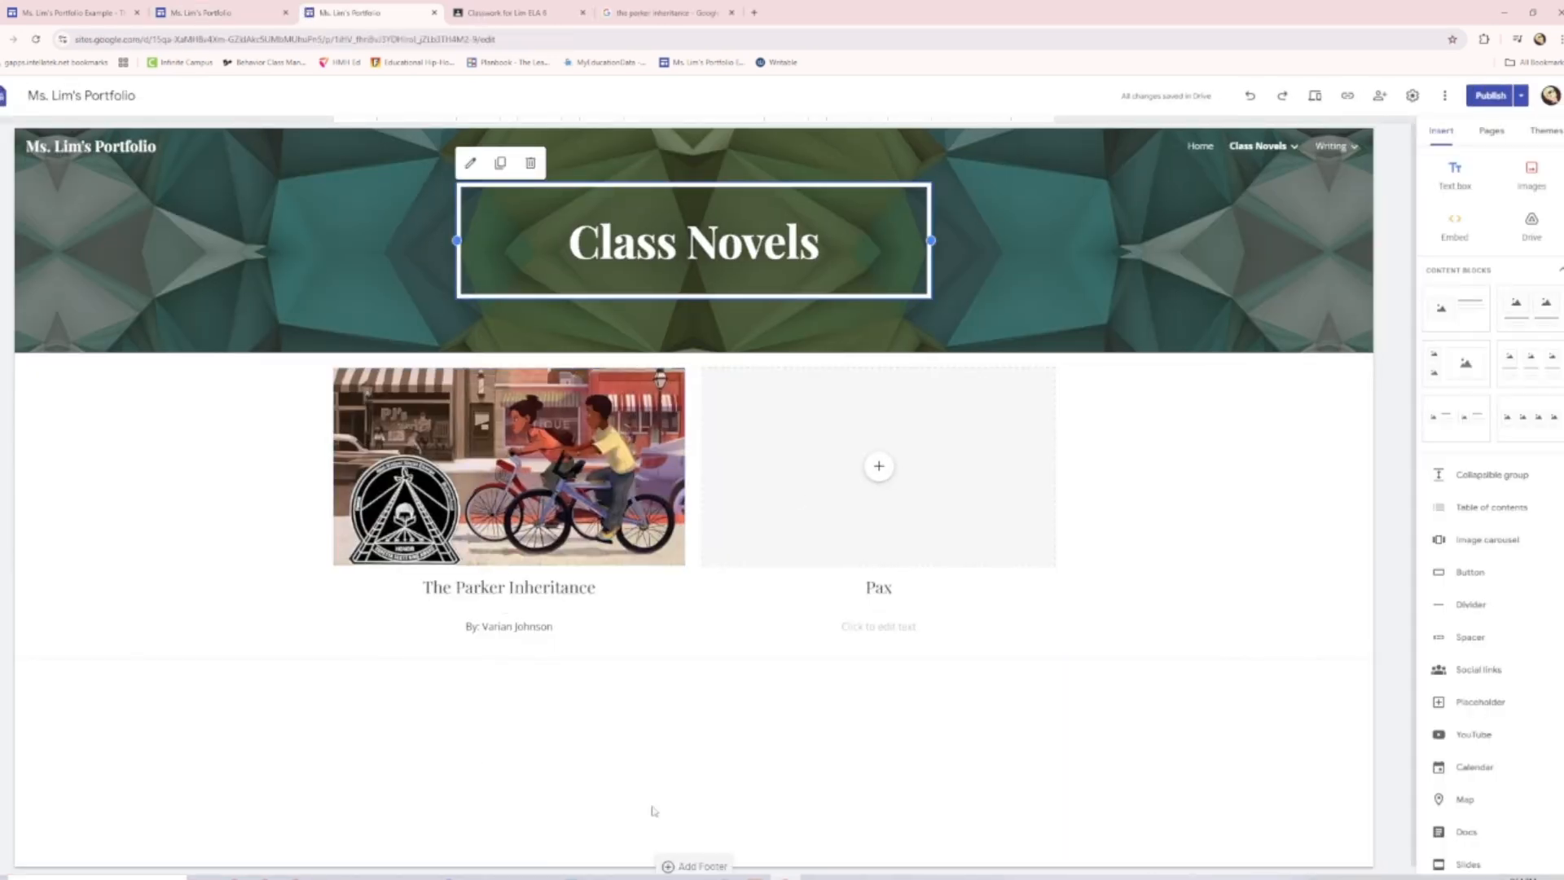
{"action": "triple_click", "coordinate": [511, 593]}
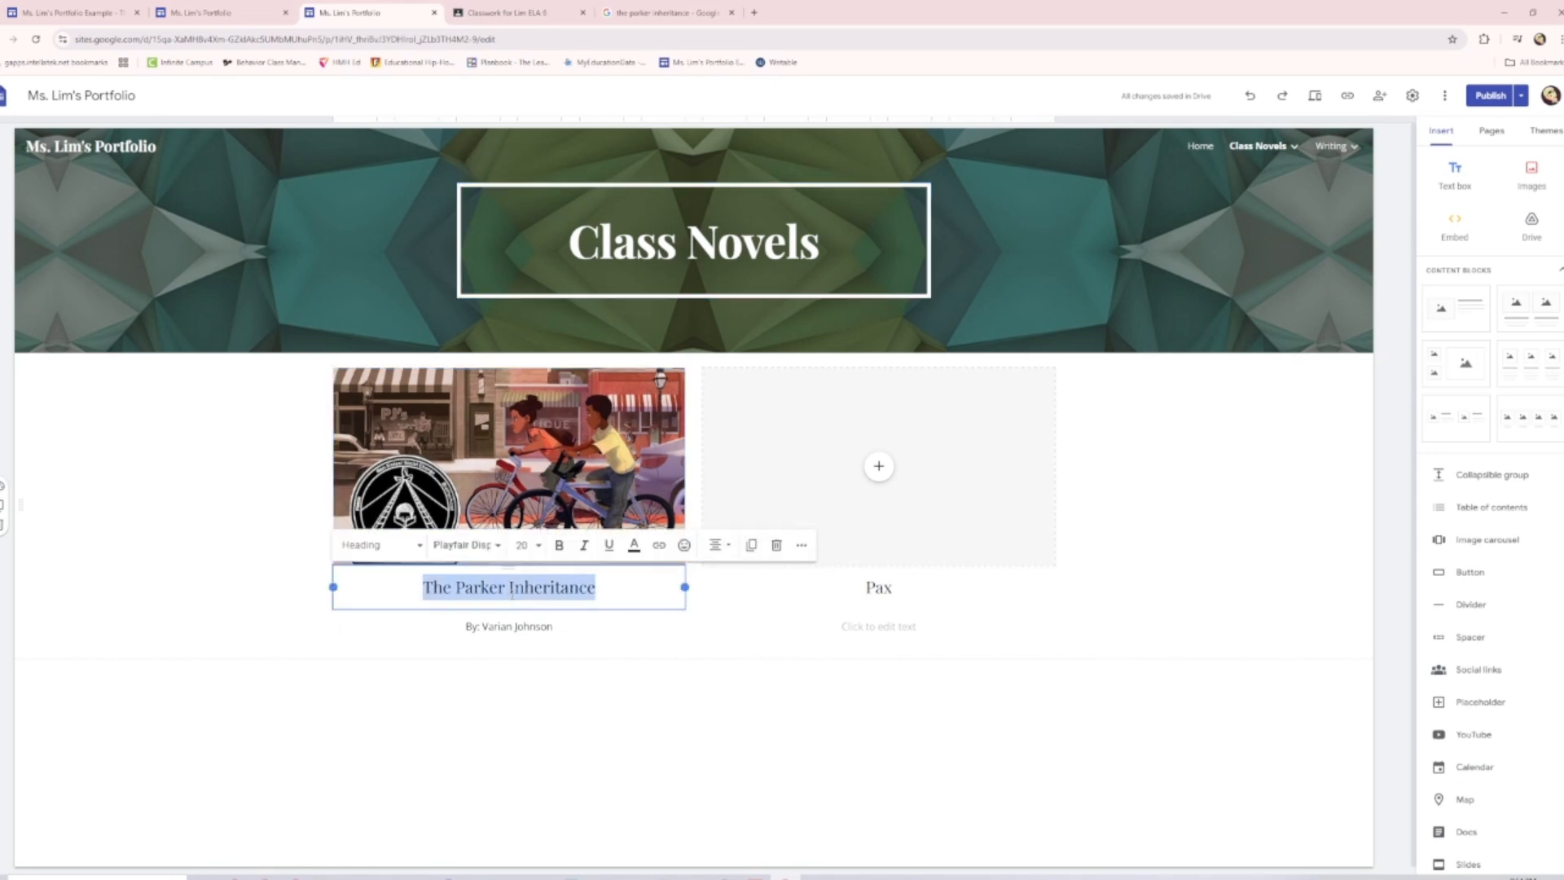
{"action": "left_click", "coordinate": [660, 546]}
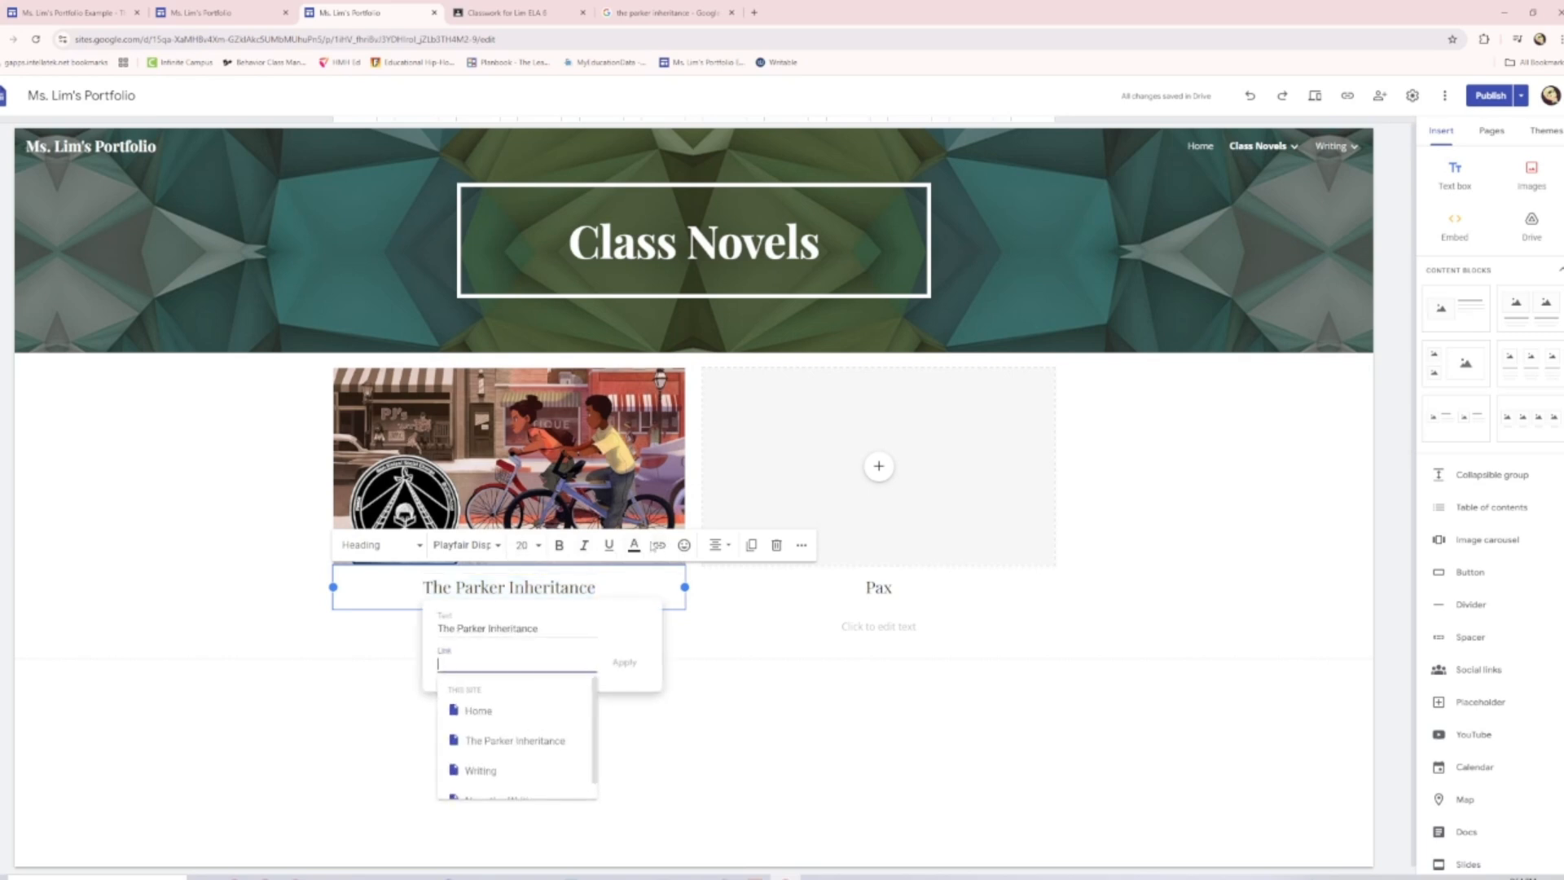
{"action": "left_click", "coordinate": [577, 741]}
{"action": "left_click", "coordinate": [631, 662]}
{"action": "left_click", "coordinate": [641, 697]}
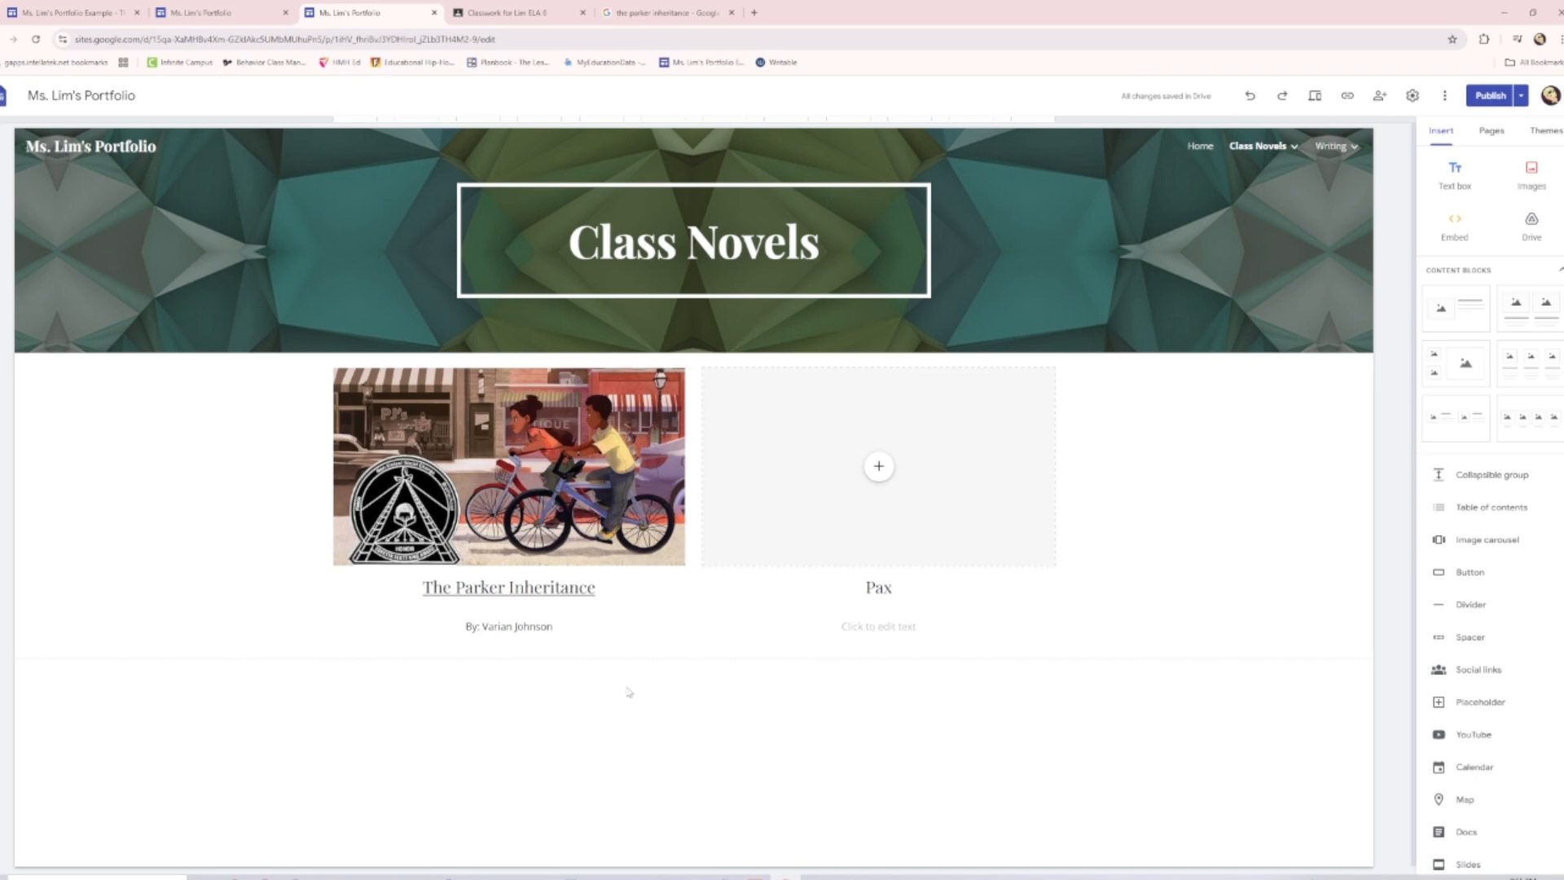
Preview the site from Home, test the Class Novels and The Parker Inheritance links, and exit the preview
{"action": "left_click", "coordinate": [1205, 147]}
{"action": "left_click", "coordinate": [1315, 98]}
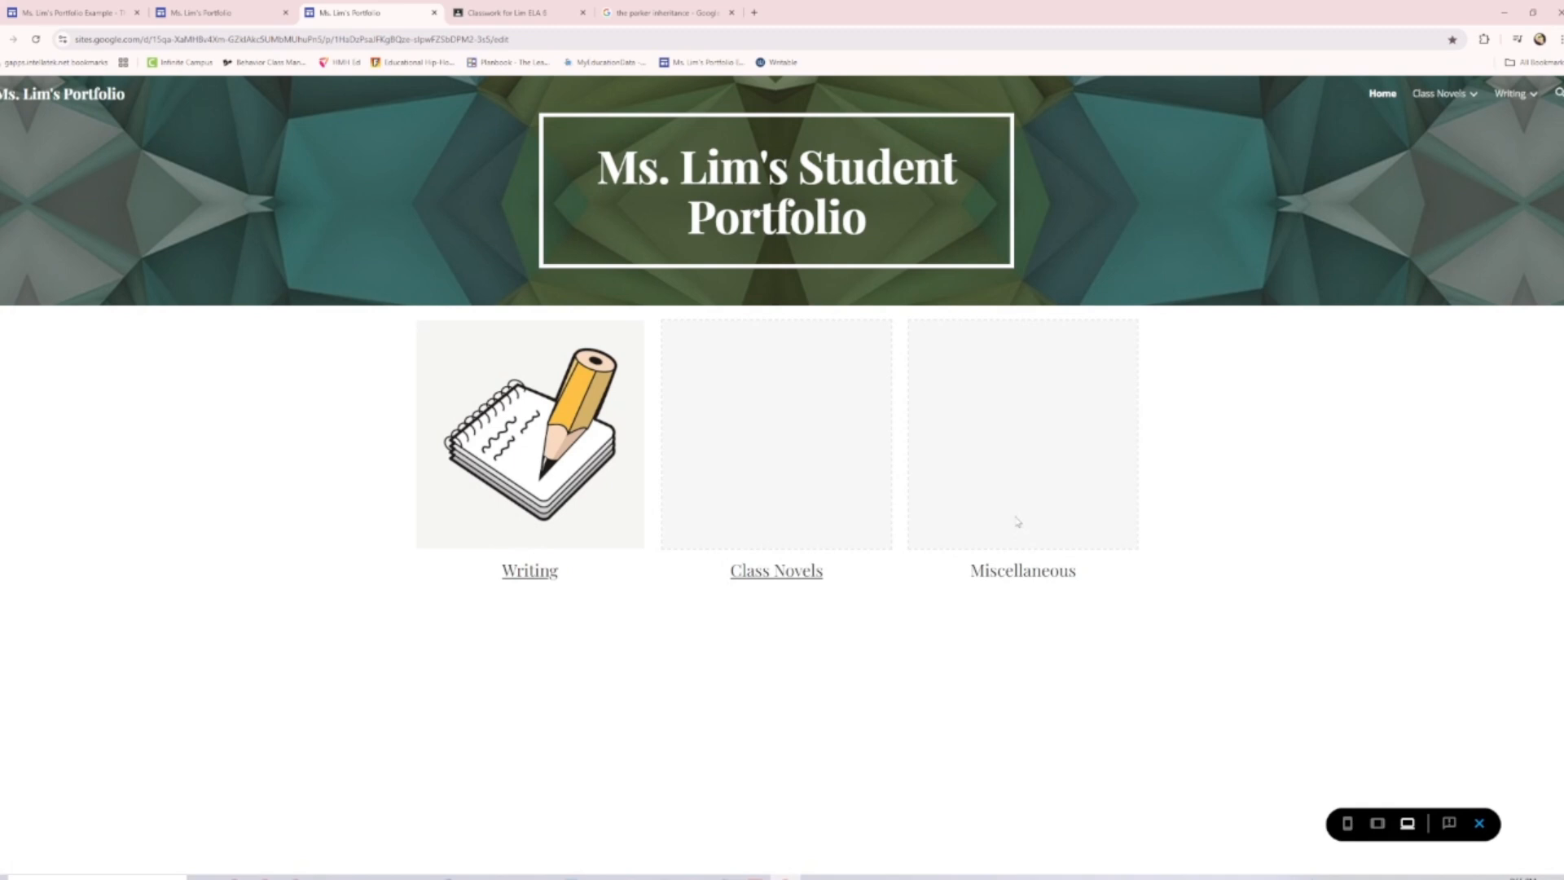
{"action": "left_click", "coordinate": [798, 577]}
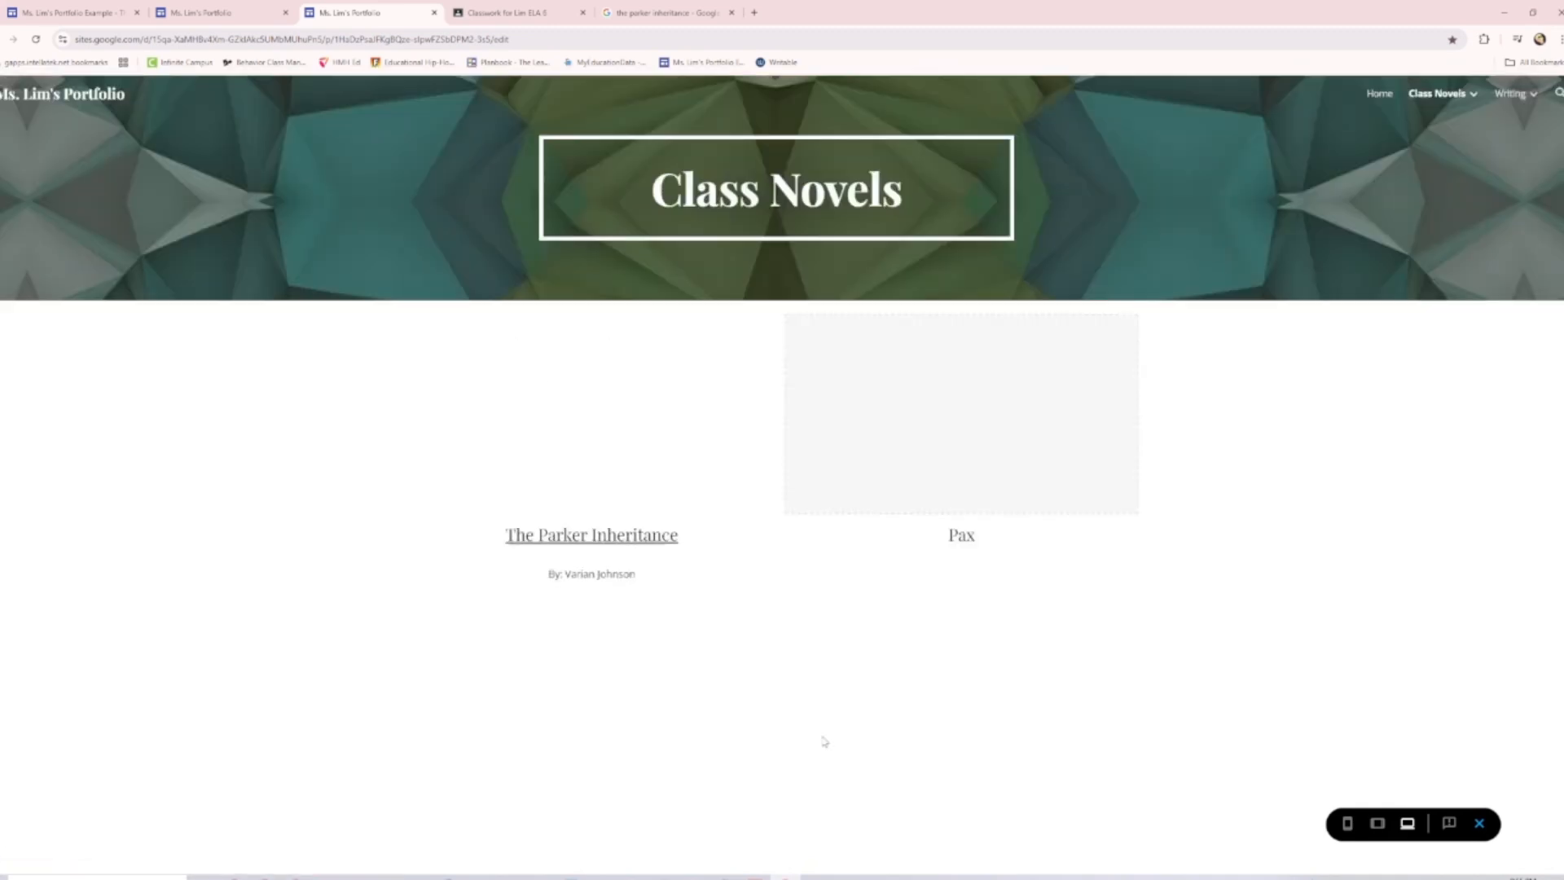
{"action": "left_click", "coordinate": [658, 538]}
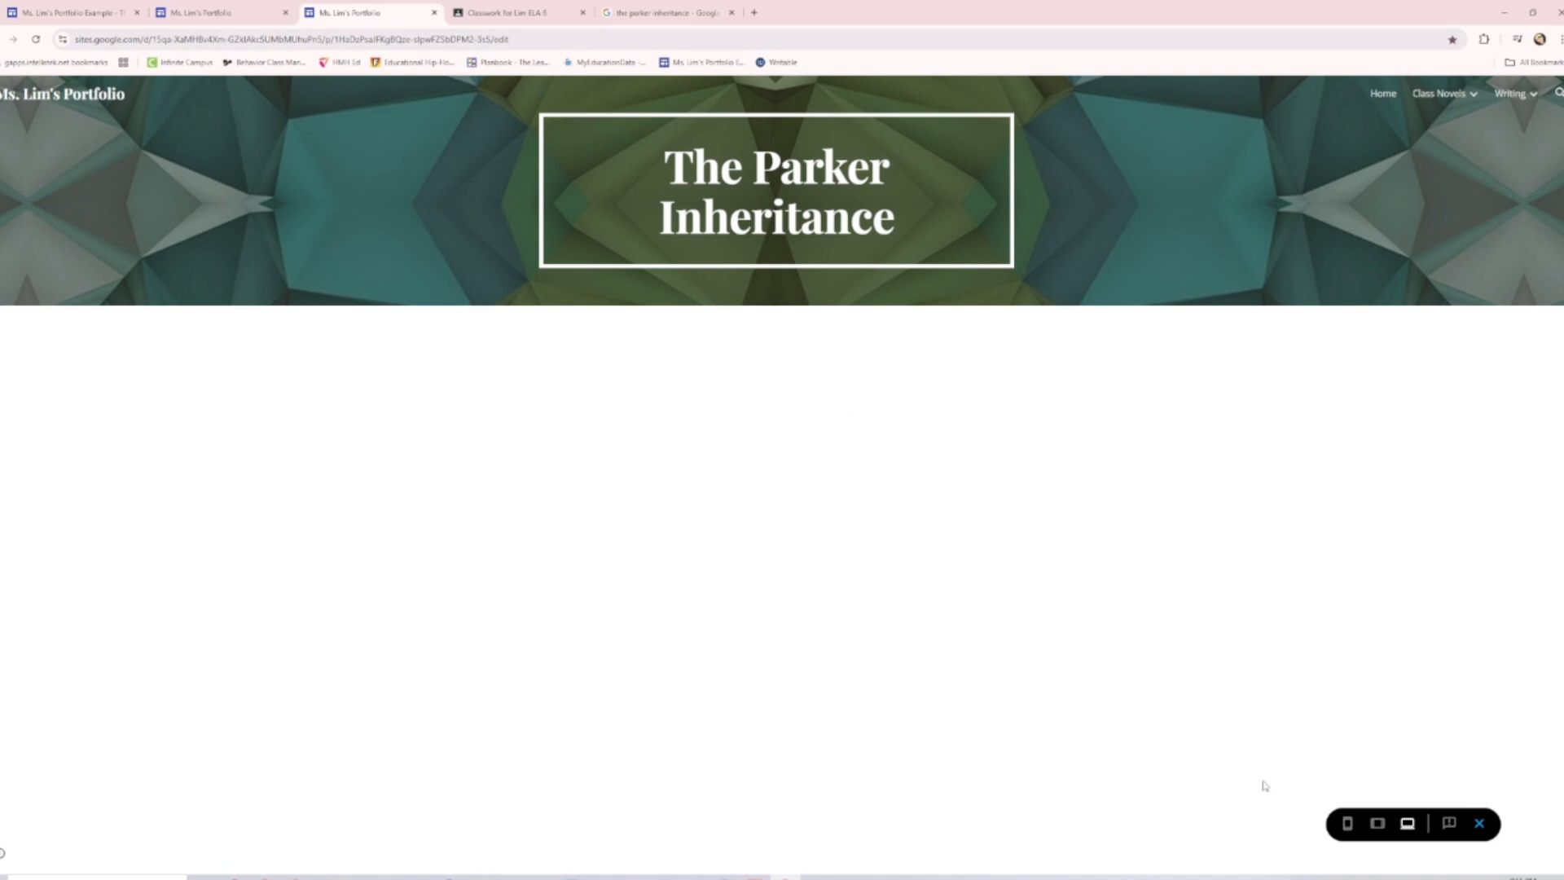
{"action": "left_click", "coordinate": [1480, 823]}
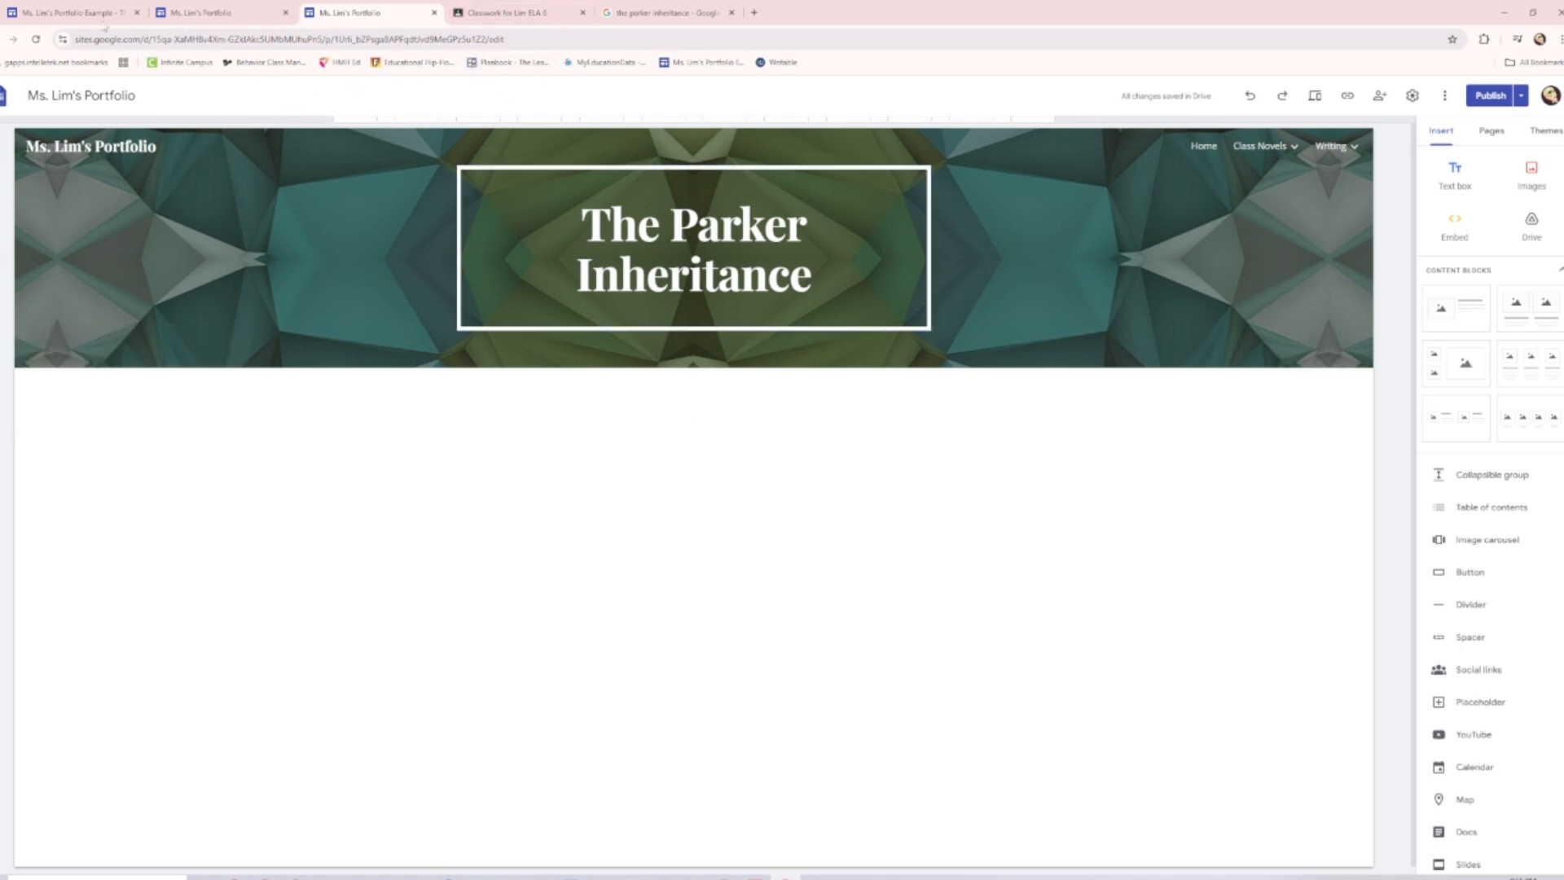
Switch to the published example portfolio and examine the vocabulary and blog post layout of The Parker Inheritance page
{"action": "left_click_drag", "start_coordinate": [85, 16], "coordinate": [217, 15]}
{"action": "scroll", "coordinate": [1293, 321], "scroll_direction": "down", "scroll_amount": 20}
{"action": "scroll", "coordinate": [1293, 321], "scroll_direction": "up", "scroll_amount": 20}
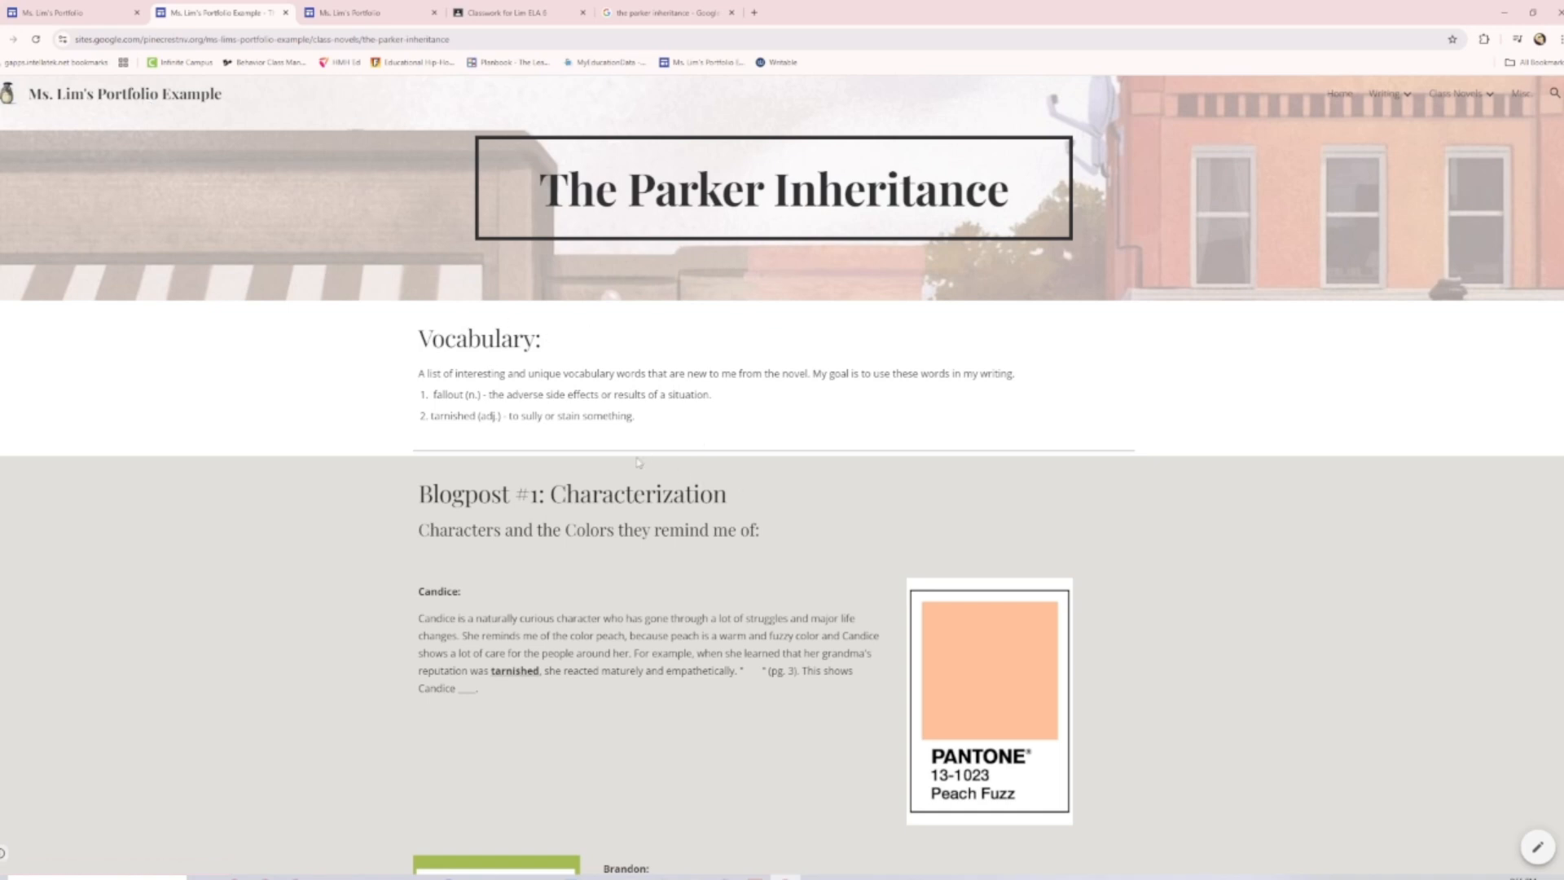
{"action": "scroll", "coordinate": [604, 583], "scroll_direction": "down", "scroll_amount": 2}
{"action": "scroll", "coordinate": [604, 584], "scroll_direction": "down", "scroll_amount": 10}
{"action": "scroll", "coordinate": [747, 451], "scroll_direction": "up", "scroll_amount": 12}
In Google Classroom, view The Parker Inheritance novel study topic and find the Website Portfolio Example under Student Website Resources
{"action": "left_click", "coordinate": [552, 12]}
{"action": "left_click", "coordinate": [804, 284]}
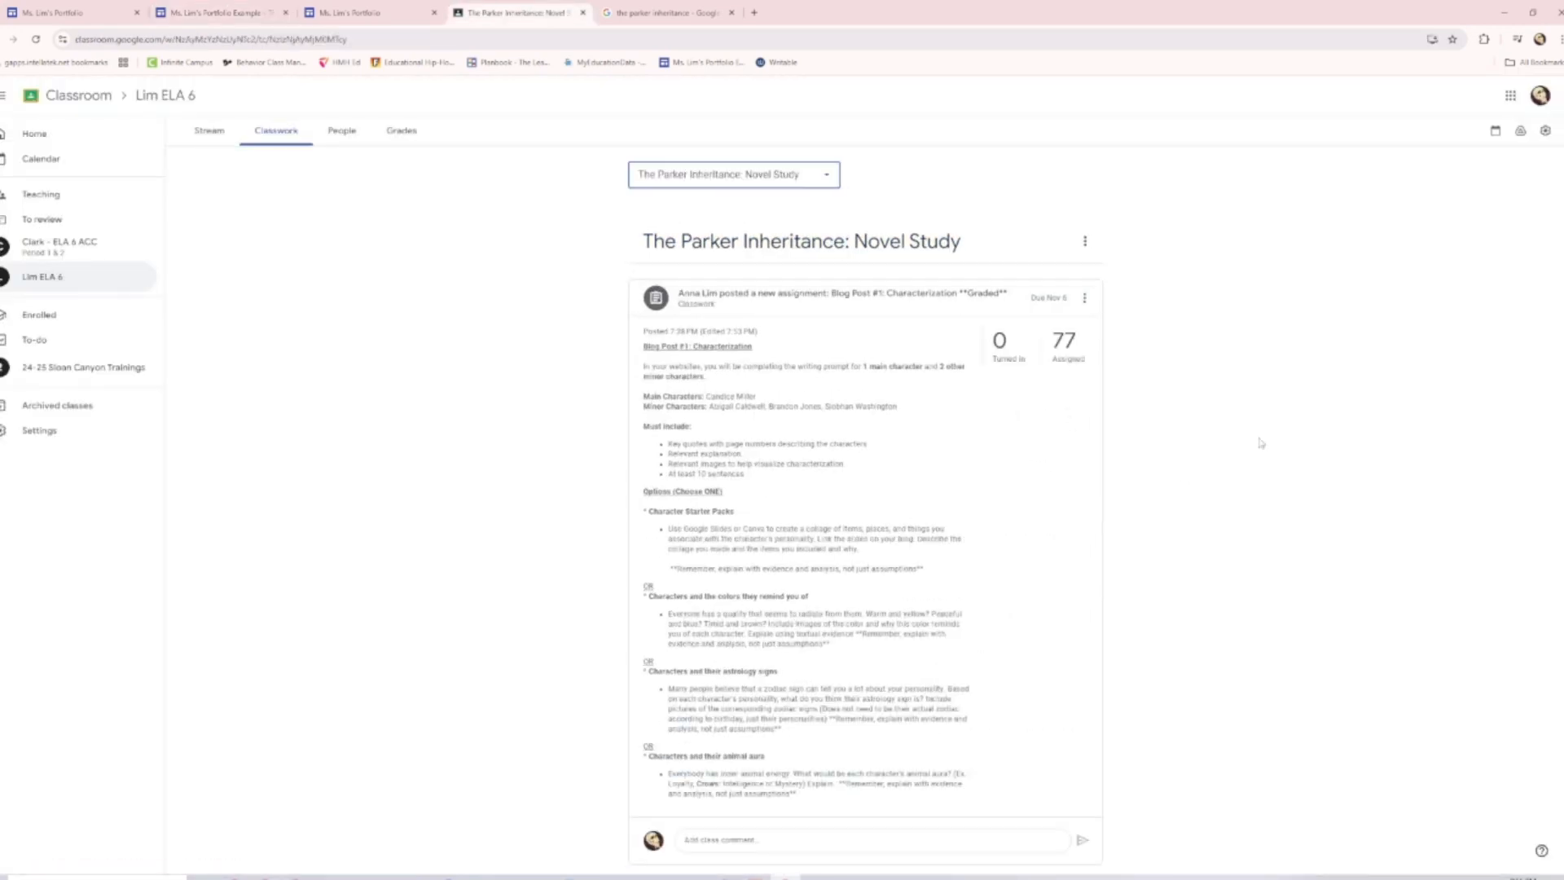
{"action": "left_click", "coordinate": [210, 131]}
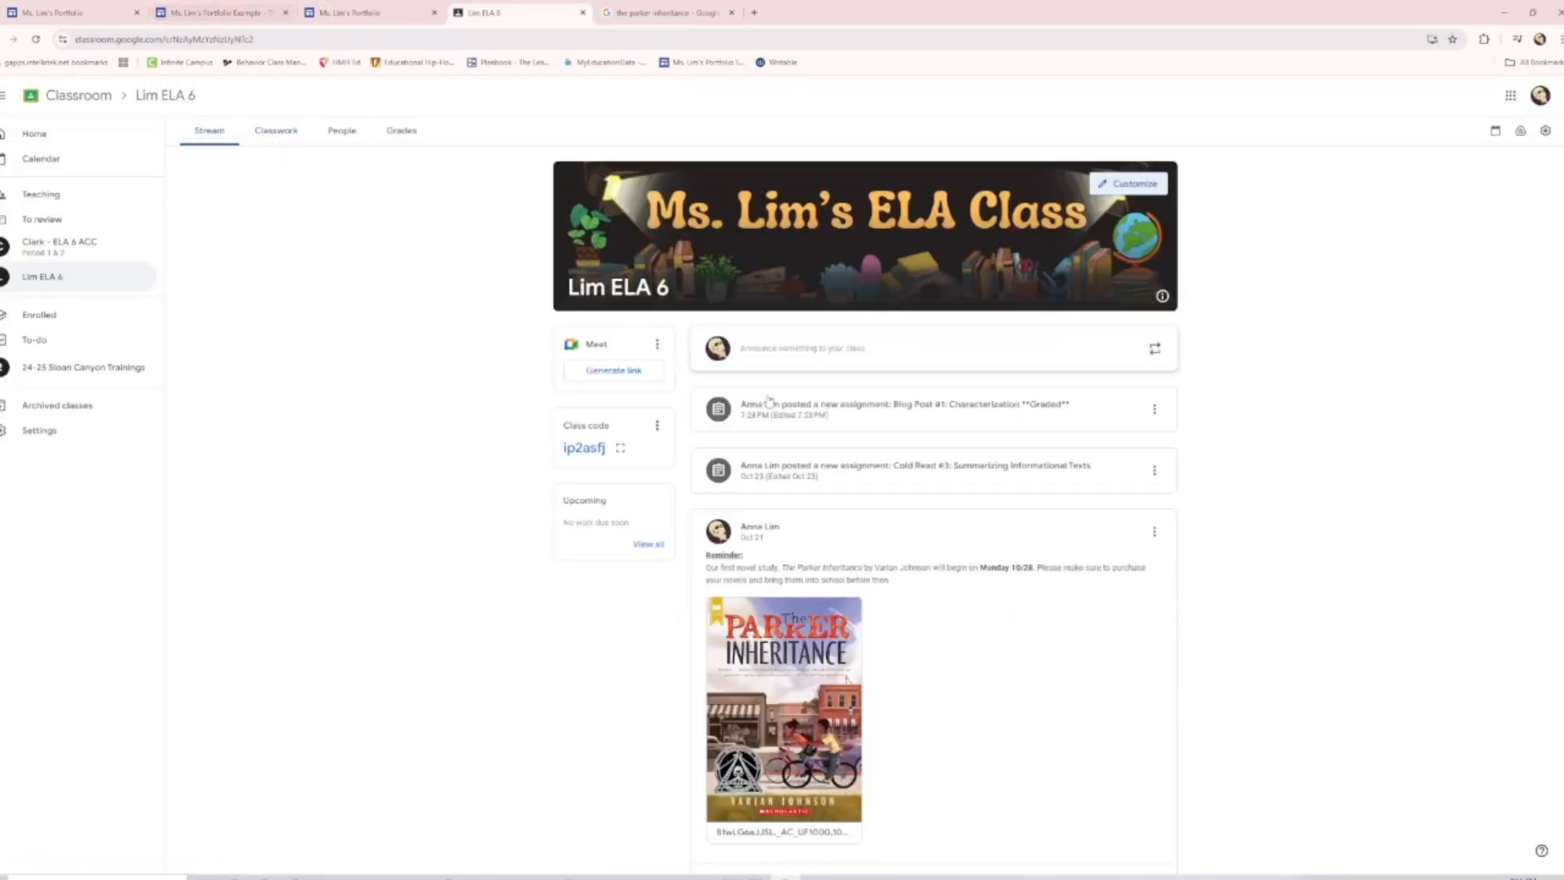
{"action": "left_click", "coordinate": [276, 130]}
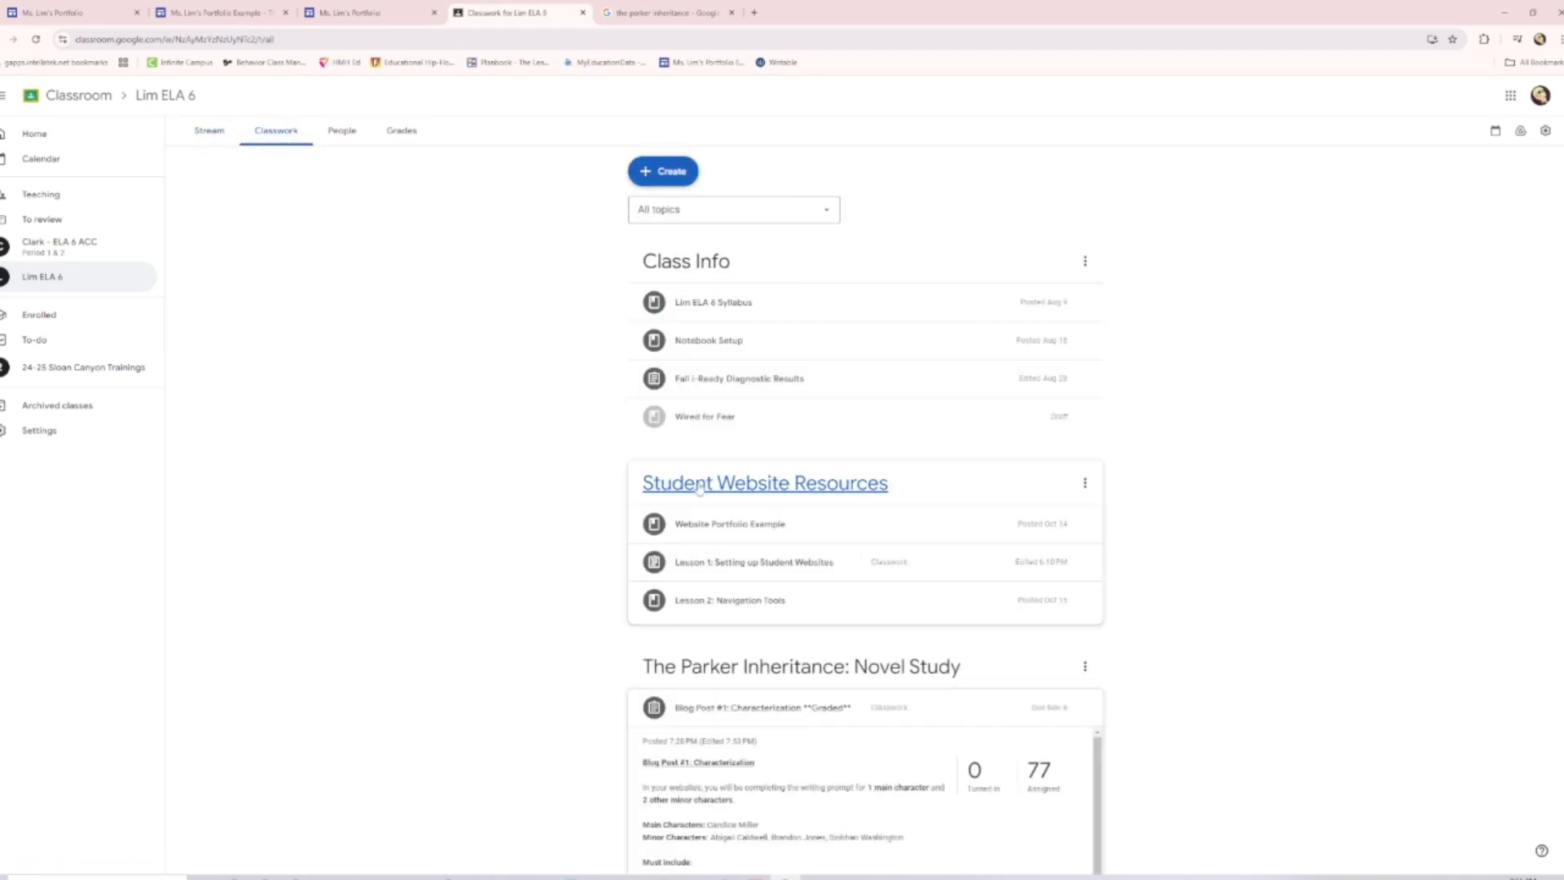
{"action": "left_click", "coordinate": [819, 528]}
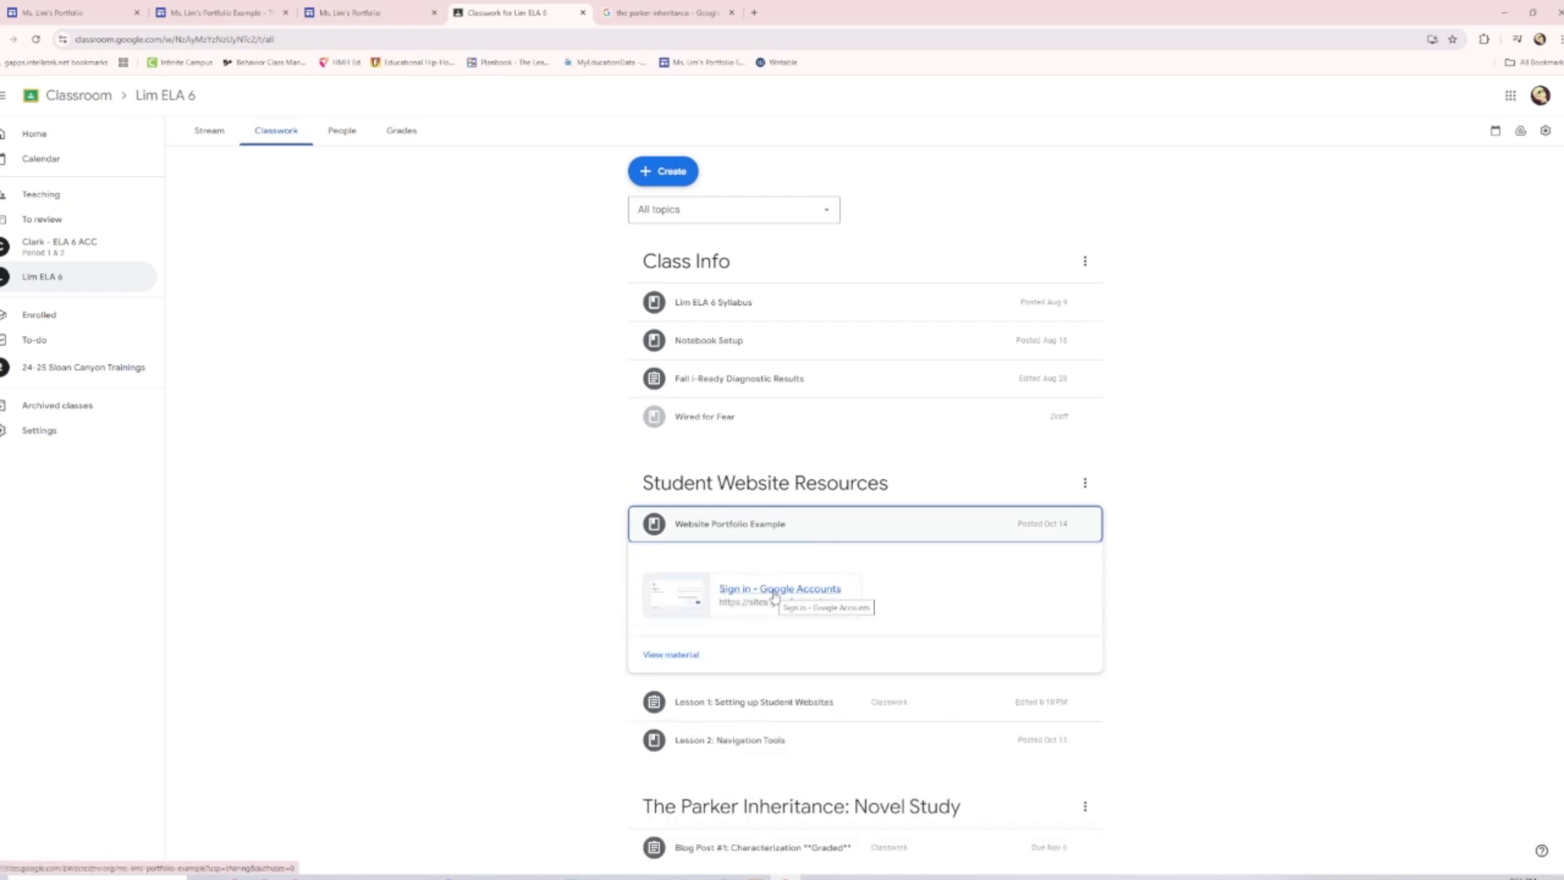
{"action": "left_click", "coordinate": [256, 8]}
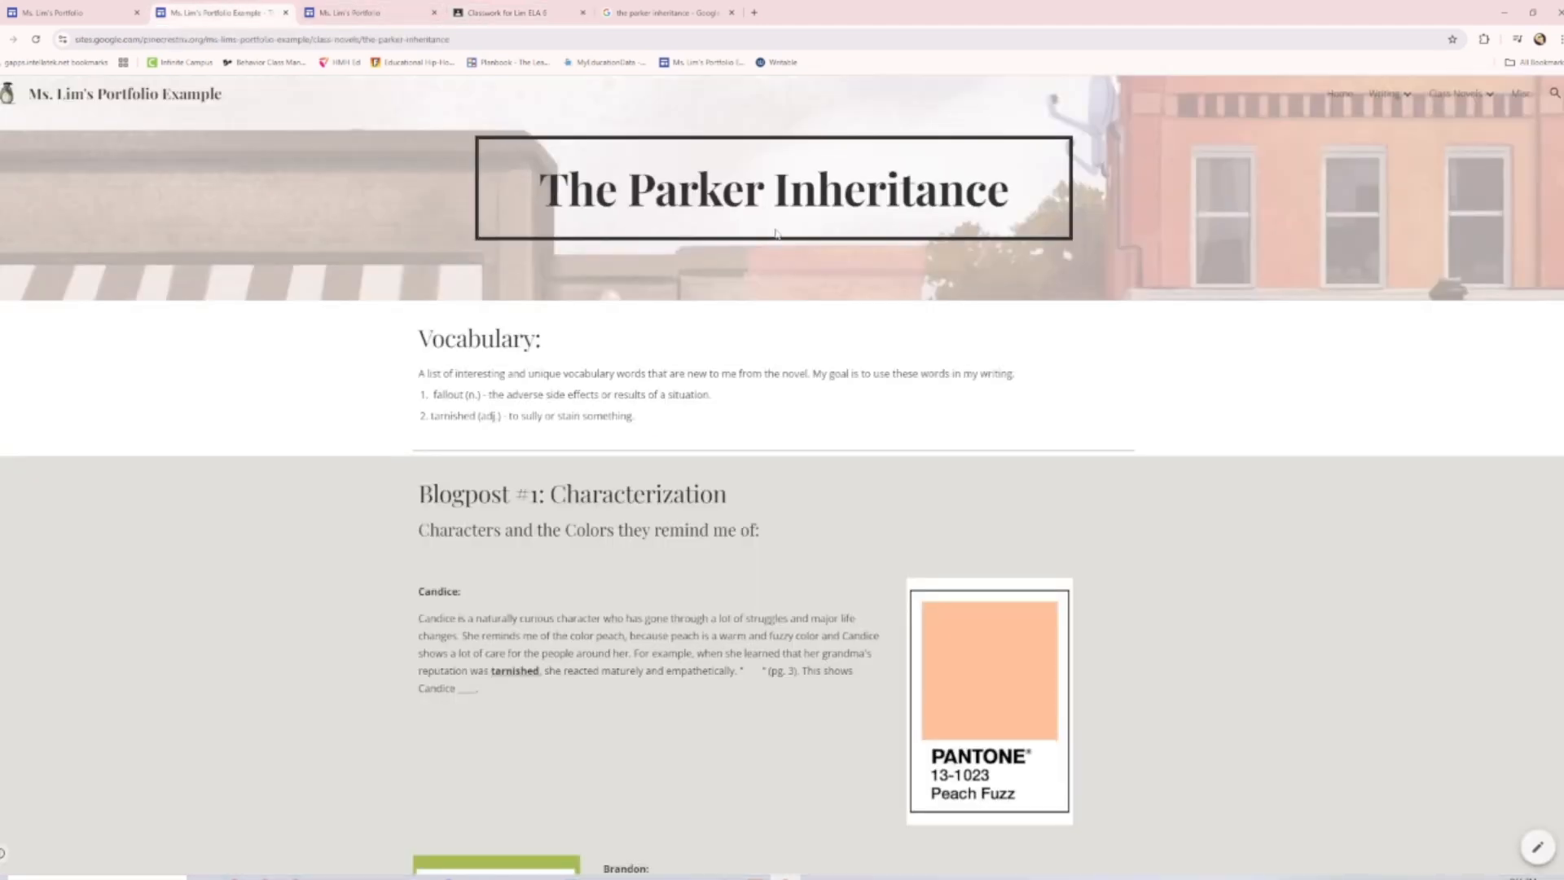
Open the example site linked in Classroom's Website Portfolio Example material and place its browser tab beside the other portfolio tabs
{"action": "left_click", "coordinate": [544, 13]}
{"action": "left_click", "coordinate": [763, 525]}
{"action": "left_click", "coordinate": [763, 525]}
{"action": "left_click", "coordinate": [779, 590]}
{"action": "left_click_drag", "start_coordinate": [654, 5], "coordinate": [208, 6]}
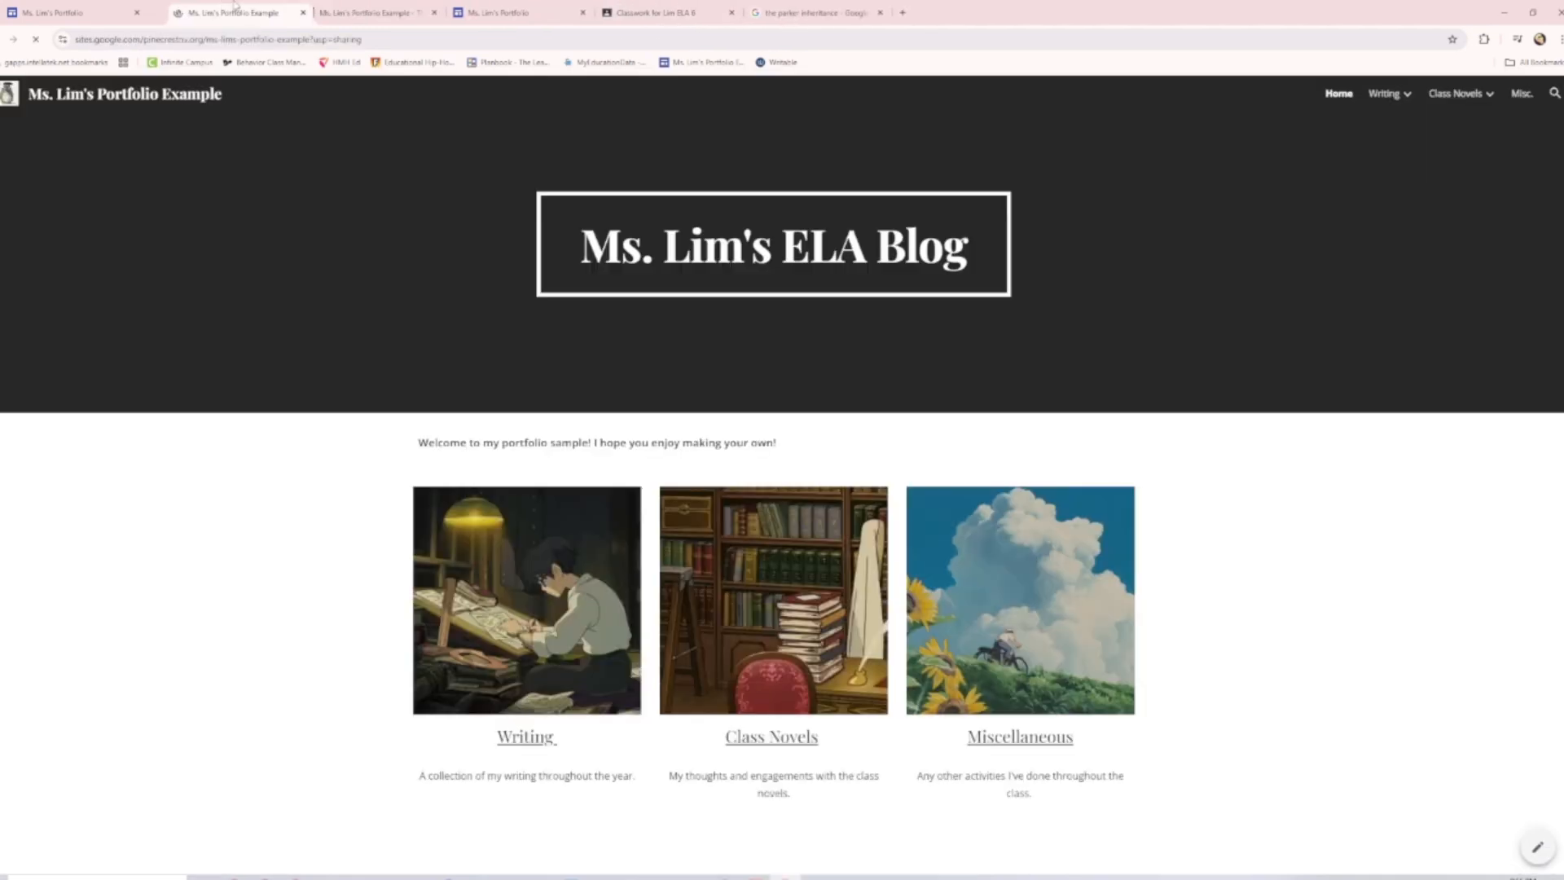
Open The Parker Inheritance page under Class Novels in the example site, skim it, and return to the earlier example tab
{"action": "mouse_move", "coordinate": [1452, 96]}
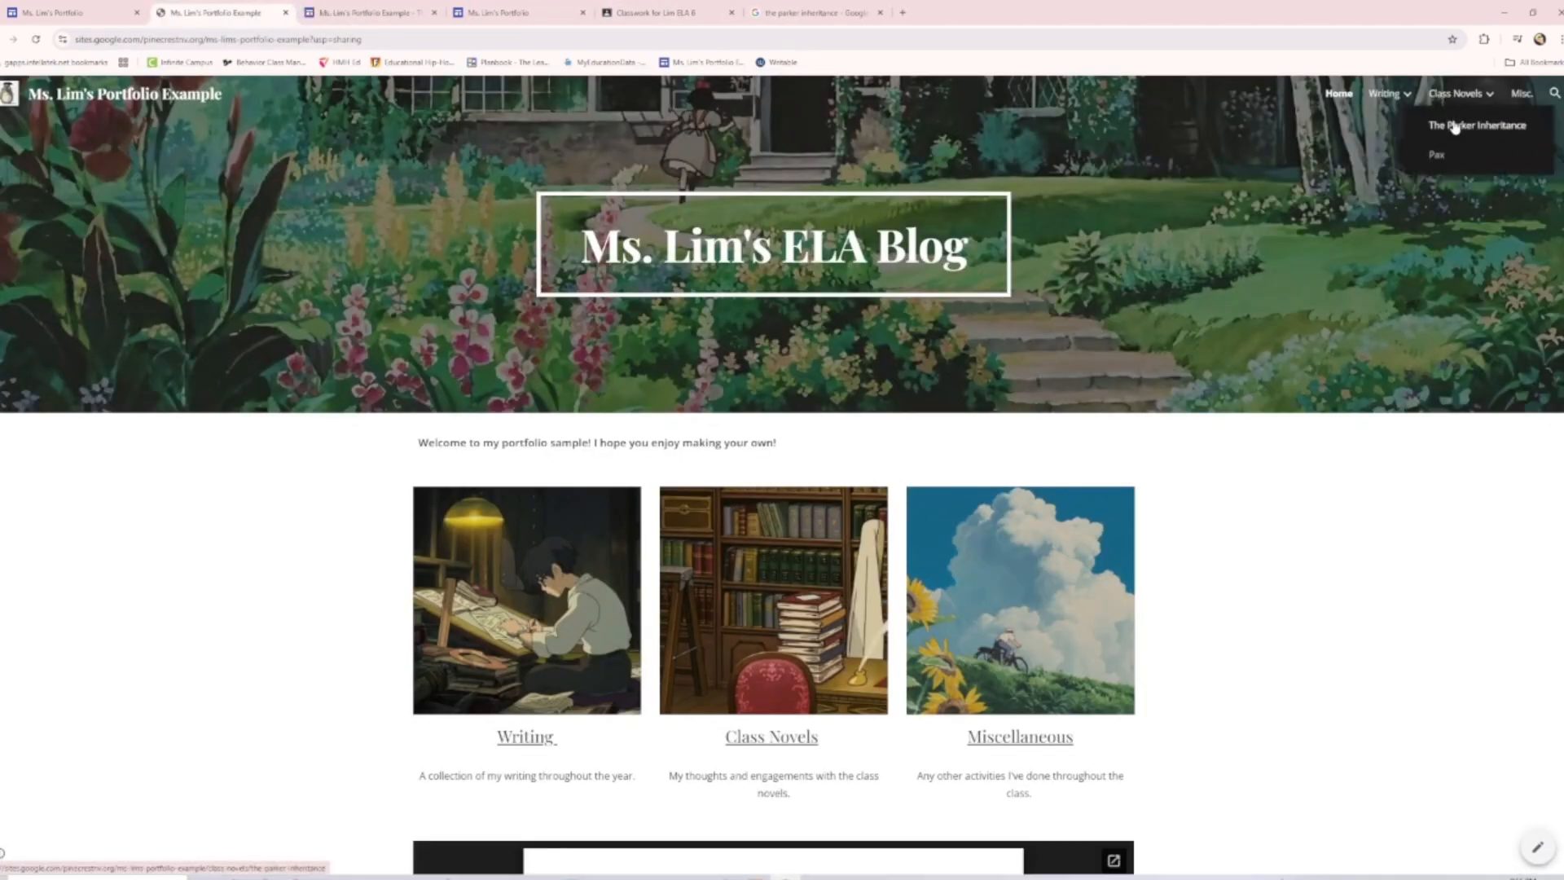
{"action": "left_click", "coordinate": [1458, 124]}
{"action": "scroll", "coordinate": [530, 395], "scroll_direction": "down", "scroll_amount": 20}
{"action": "scroll", "coordinate": [570, 407], "scroll_direction": "up", "scroll_amount": 20}
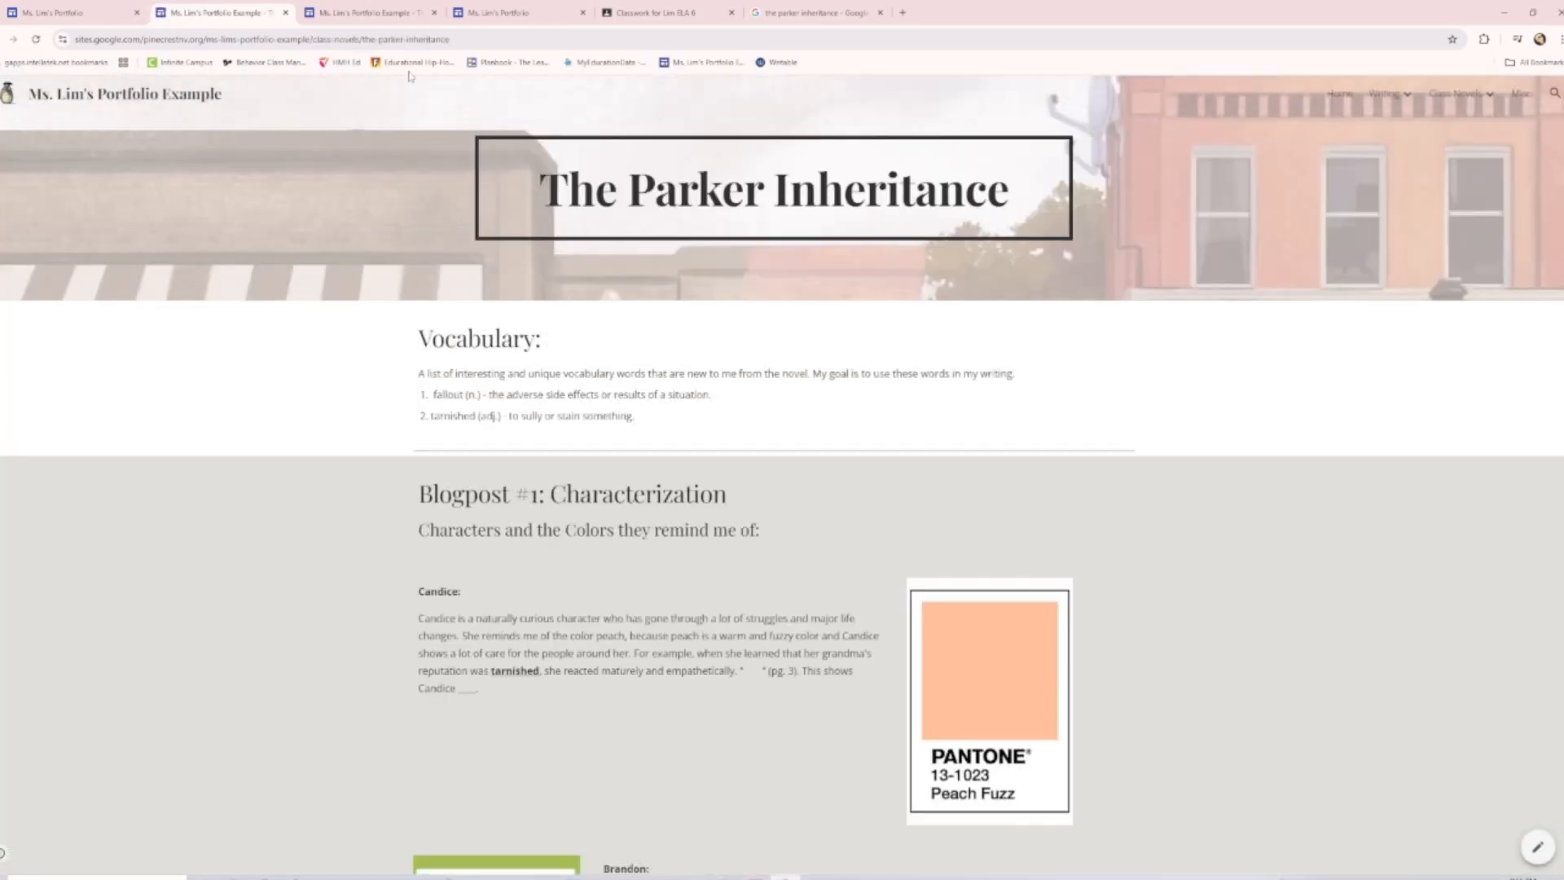
{"action": "left_click", "coordinate": [395, 13]}
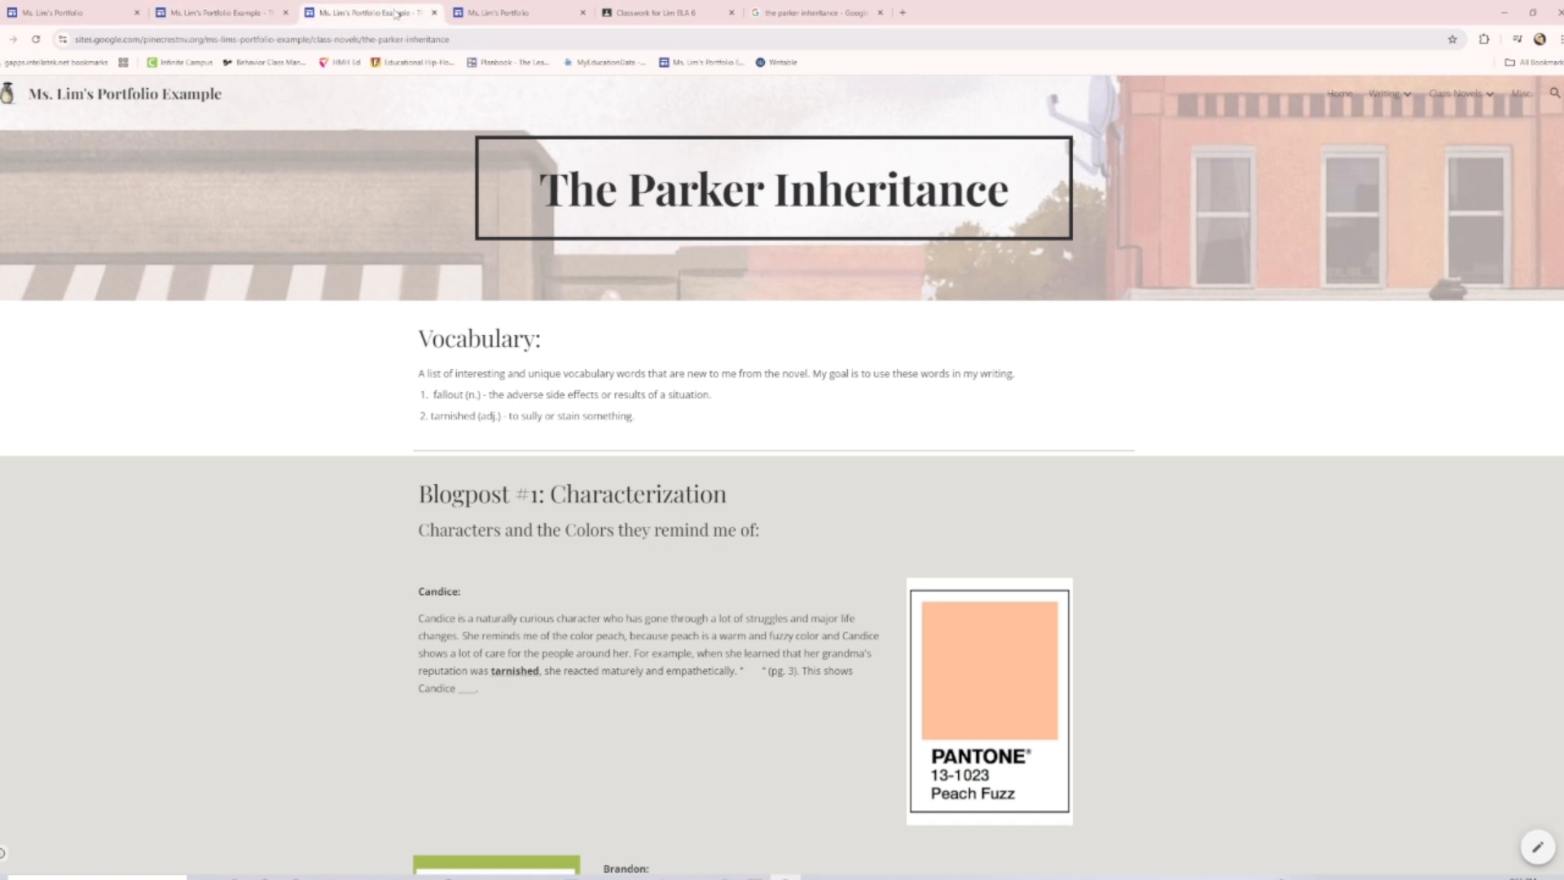
Return to the portfolio editor and add a text box with the Title-style heading "Vocabulary" on The Parker Inheritance page
{"action": "left_click", "coordinate": [474, 10]}
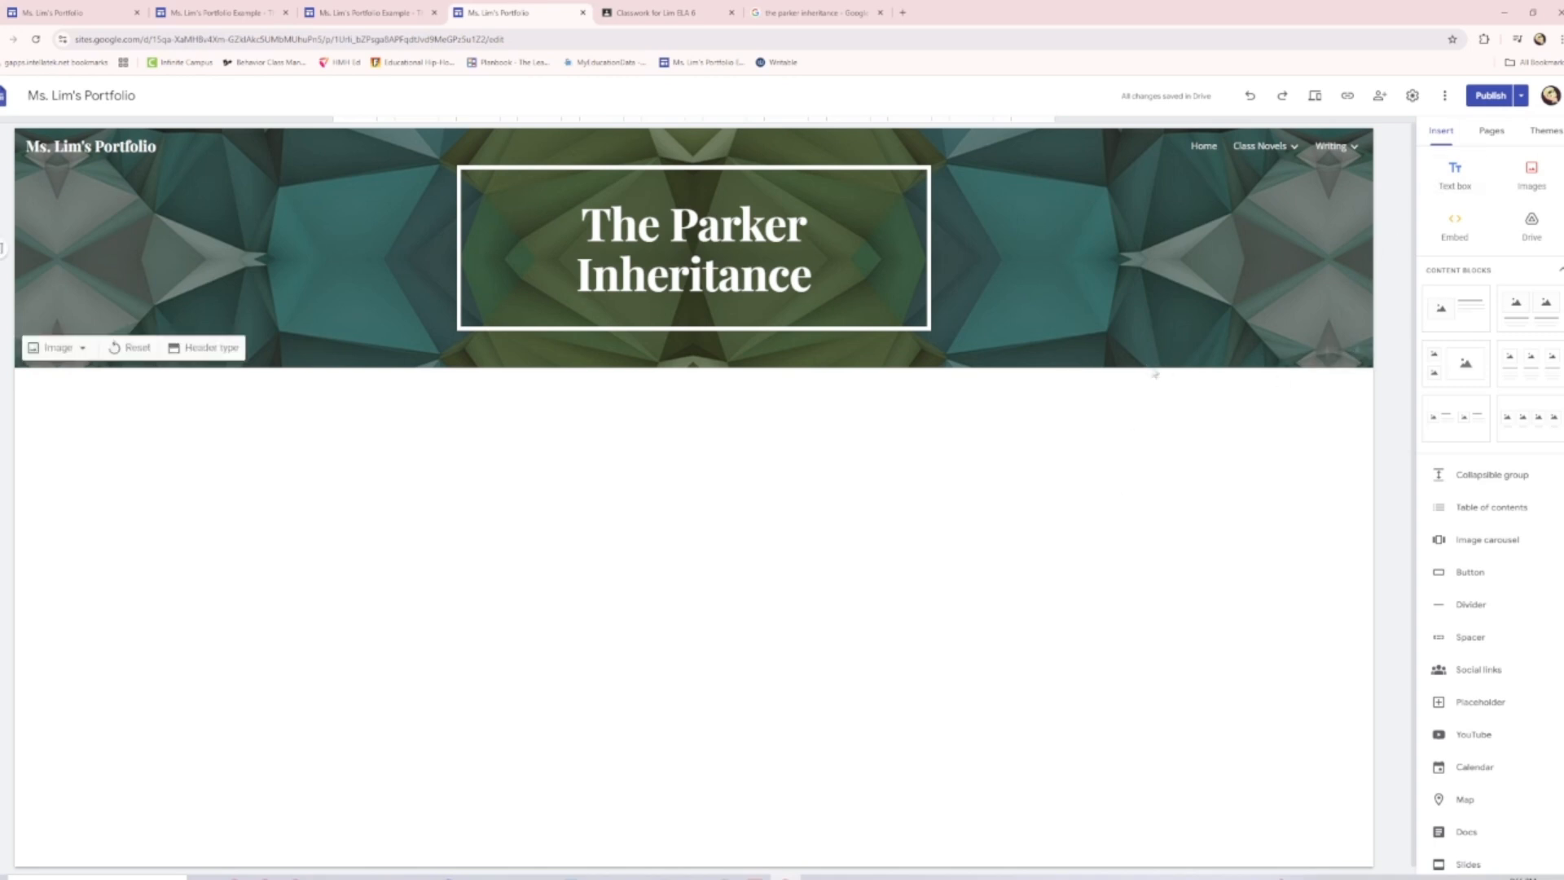
{"action": "left_click", "coordinate": [1453, 173]}
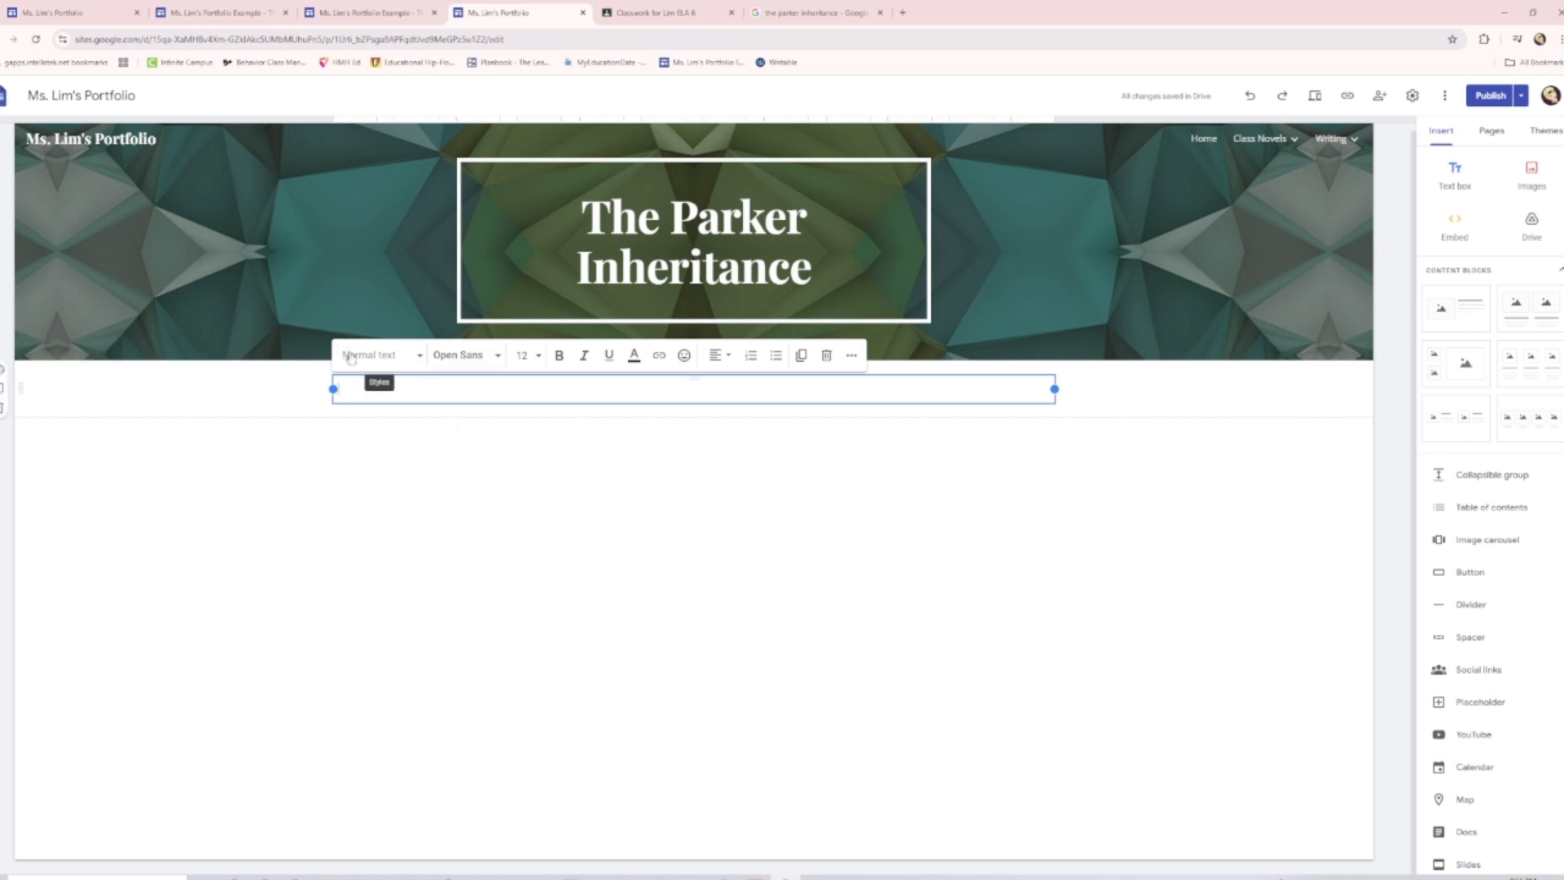
{"action": "left_click", "coordinate": [388, 362]}
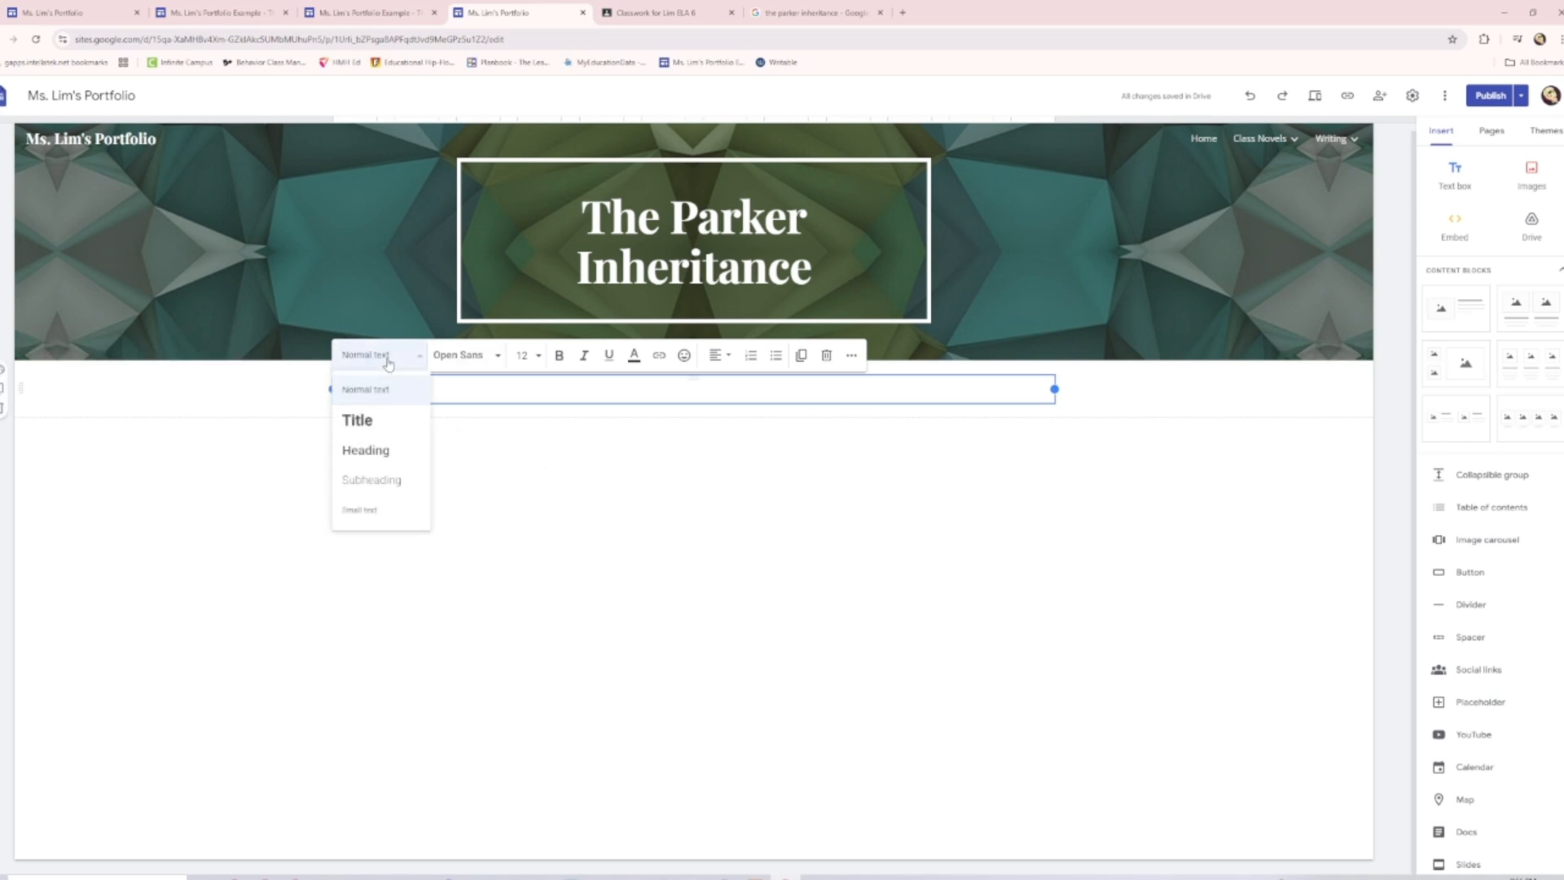
{"action": "left_click", "coordinate": [365, 421]}
{"action": "type", "text": "Vocabulary"}
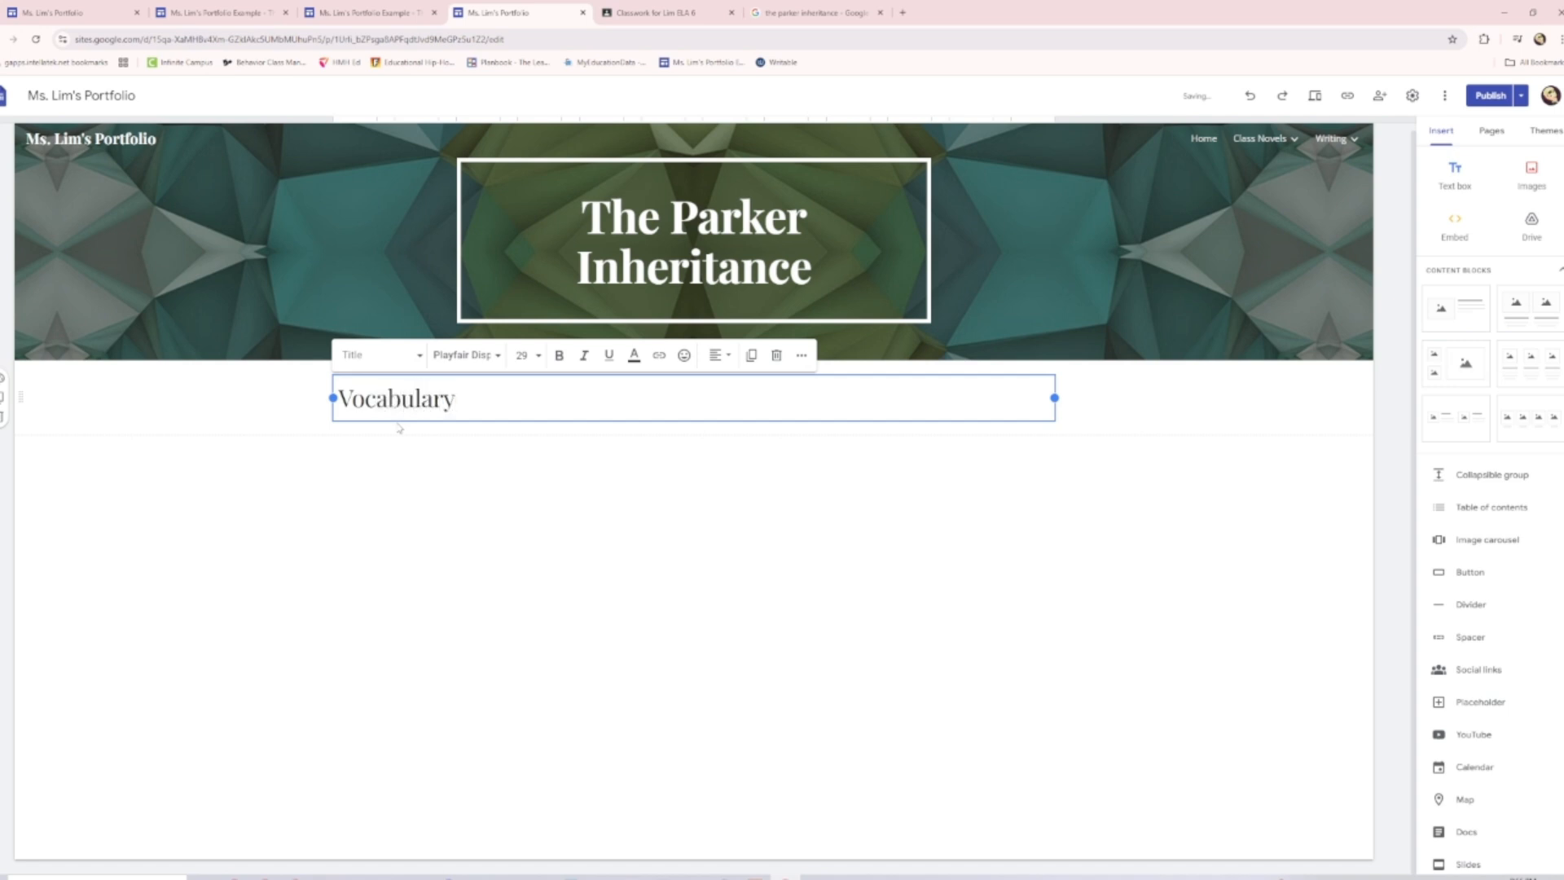
{"action": "key", "text": "Return"}
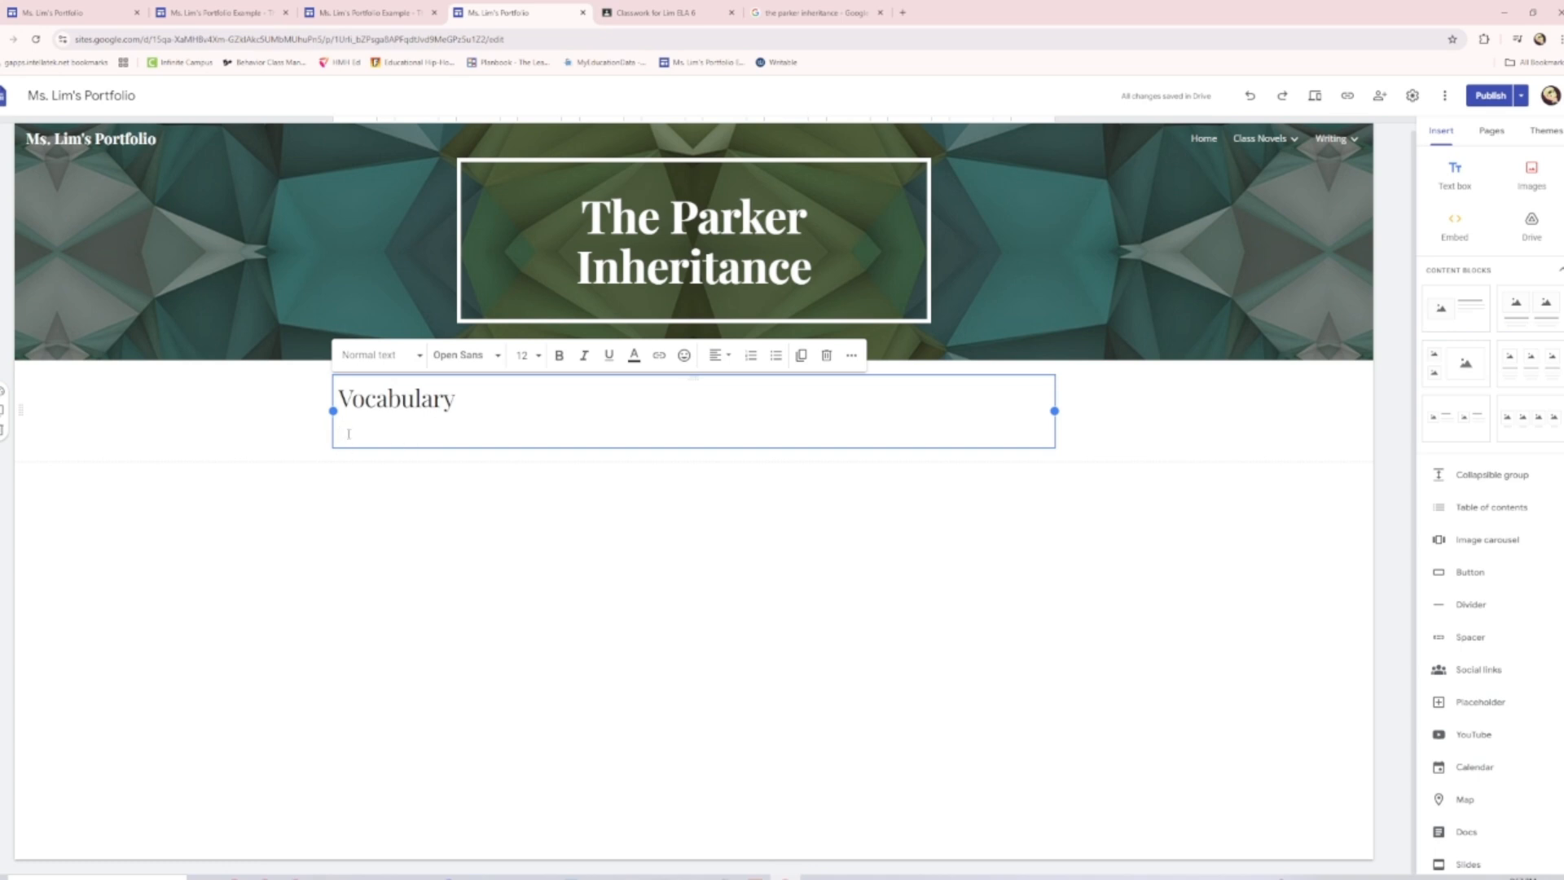
Copy the example page's sentence beginning "A list of interesting and unique vocabulary words" and paste it beneath the Vocabulary title
{"action": "left_click", "coordinate": [376, 10]}
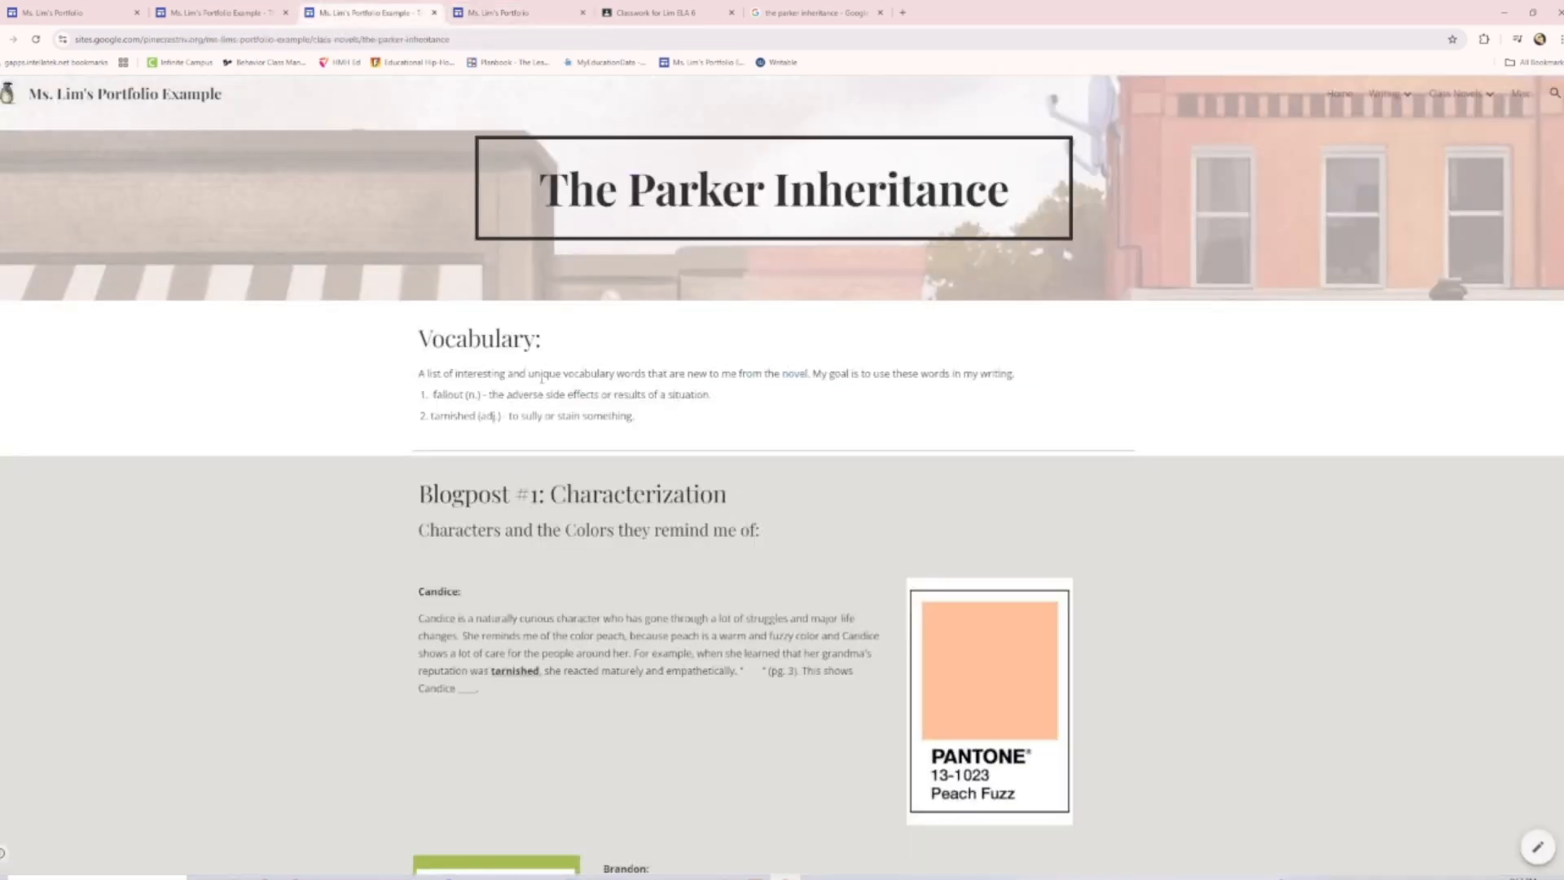
{"action": "left_click_drag", "start_coordinate": [417, 376], "coordinate": [585, 375]}
{"action": "left_click", "coordinate": [428, 374]}
{"action": "left_click_drag", "start_coordinate": [420, 374], "coordinate": [1019, 381]}
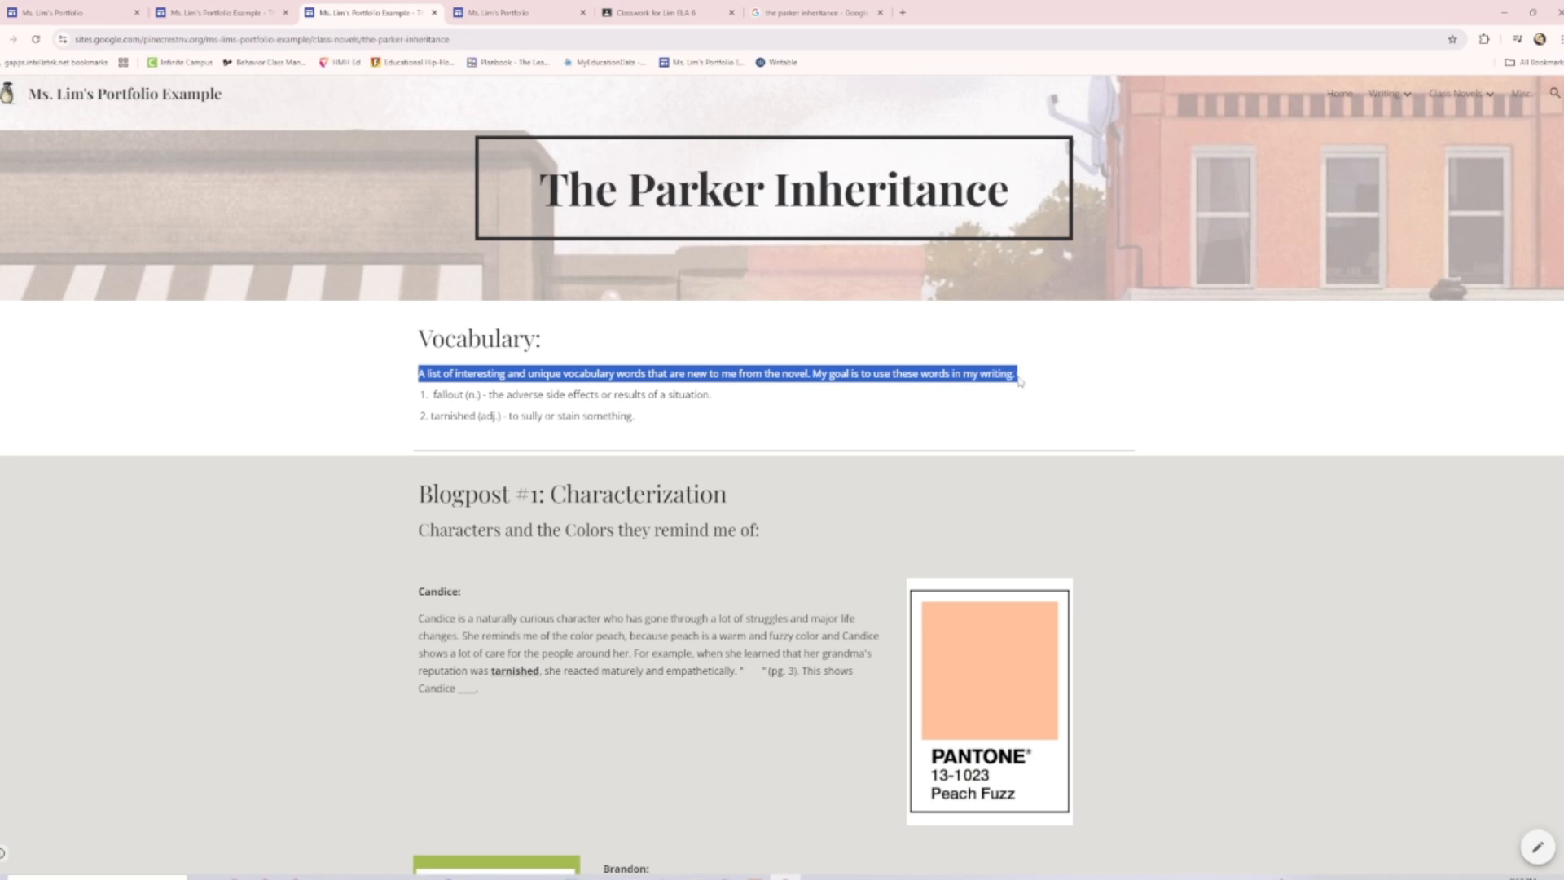
{"action": "right_click", "coordinate": [1019, 380]}
{"action": "left_click", "coordinate": [1023, 392]}
{"action": "left_click", "coordinate": [499, 12]}
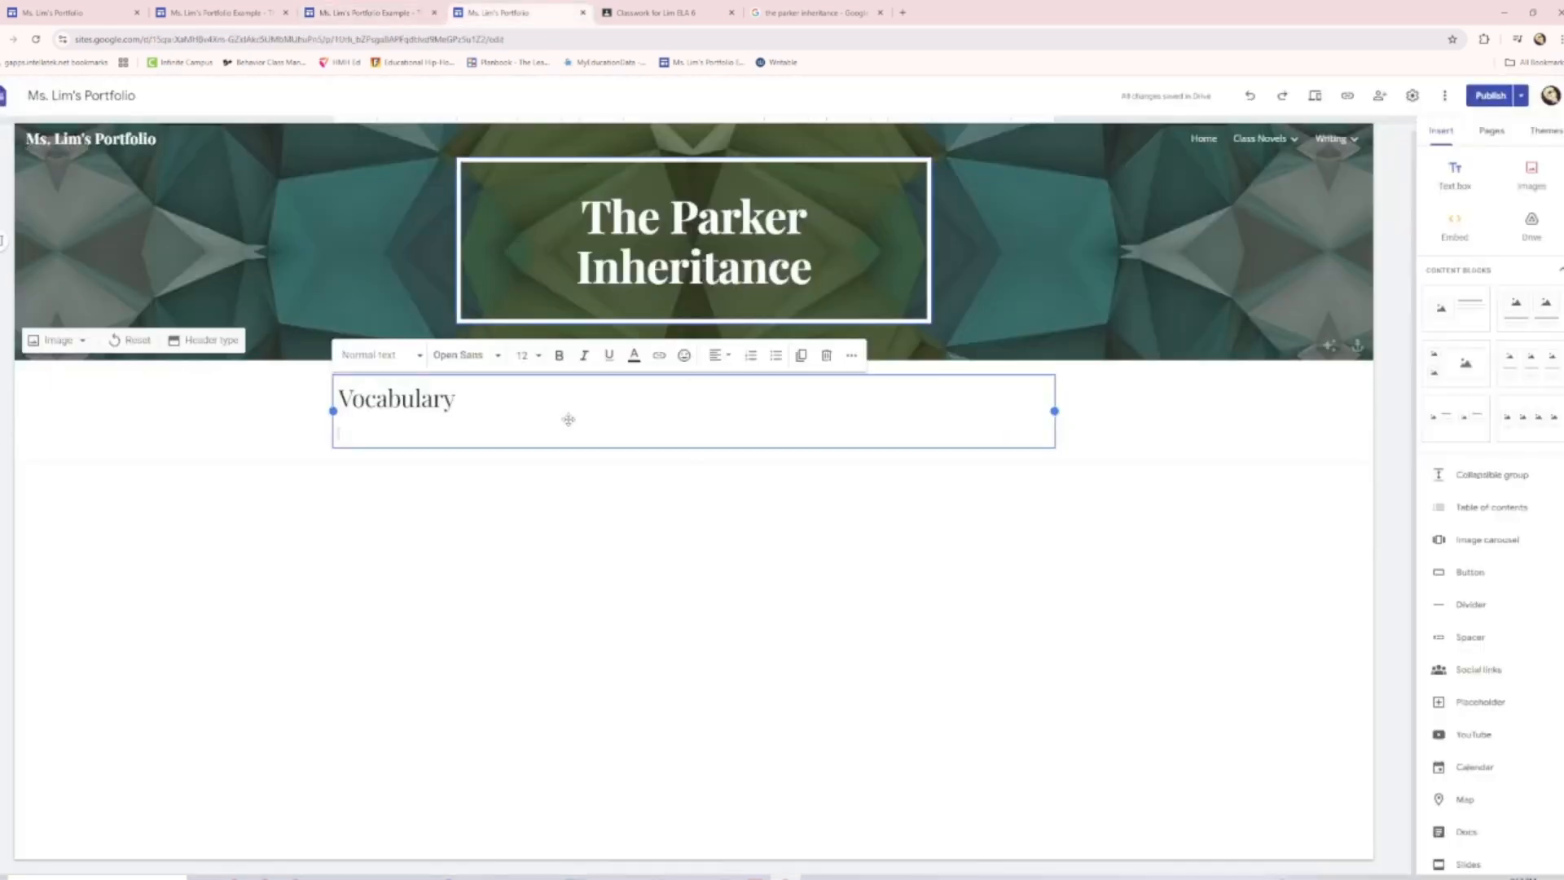
{"action": "key", "text": "ctrl+v"}
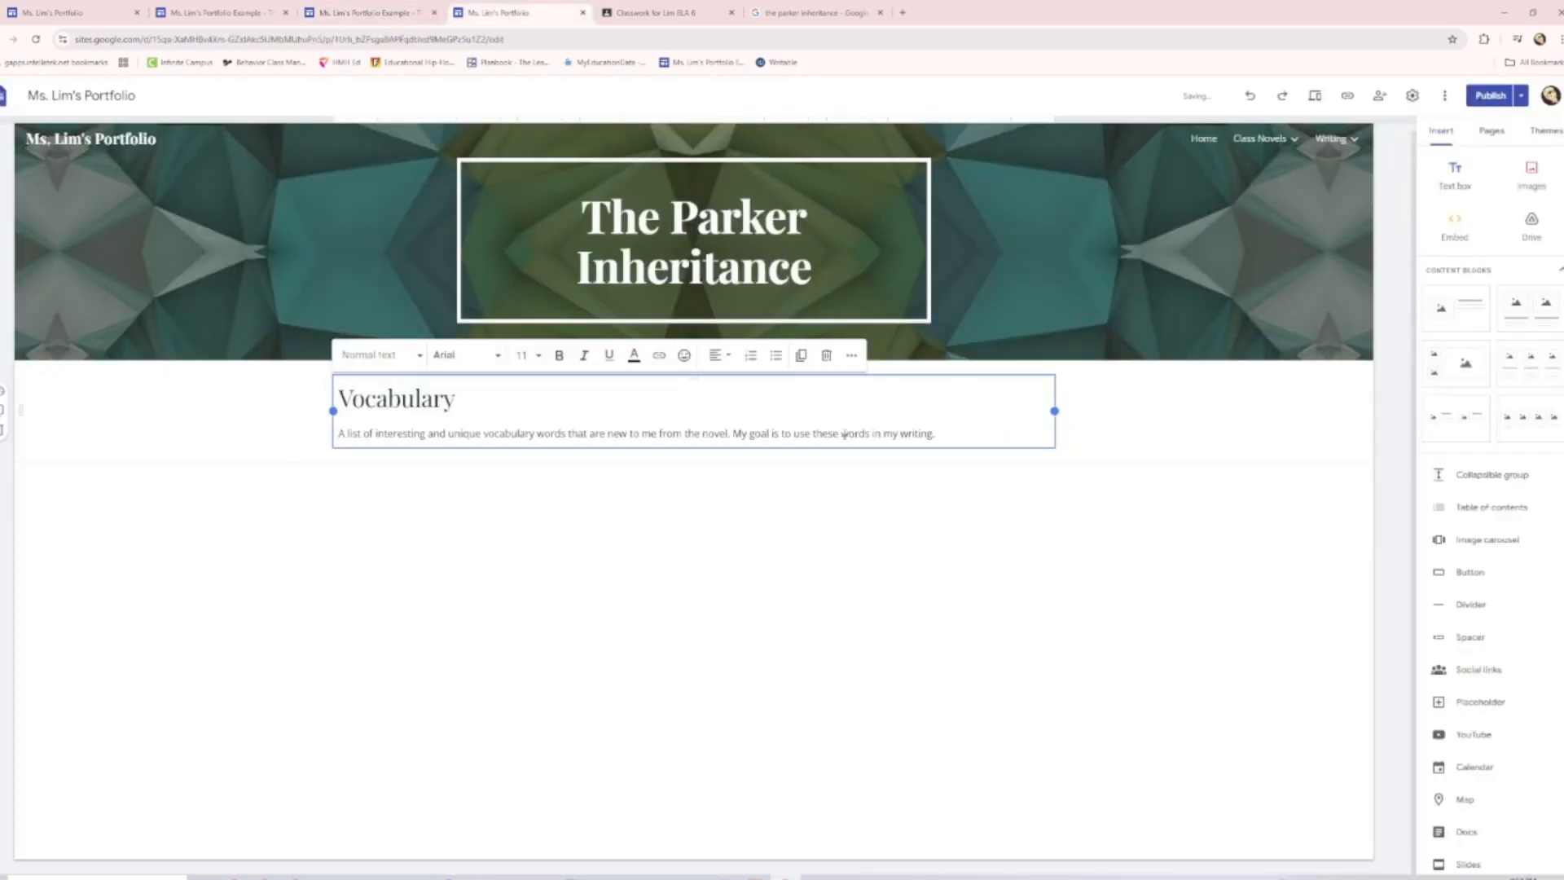
Start a numbered list on a new line below the introductory vocabulary sentence
{"action": "left_click", "coordinate": [995, 434]}
{"action": "key", "text": "Return"}
{"action": "left_click", "coordinate": [750, 355]}
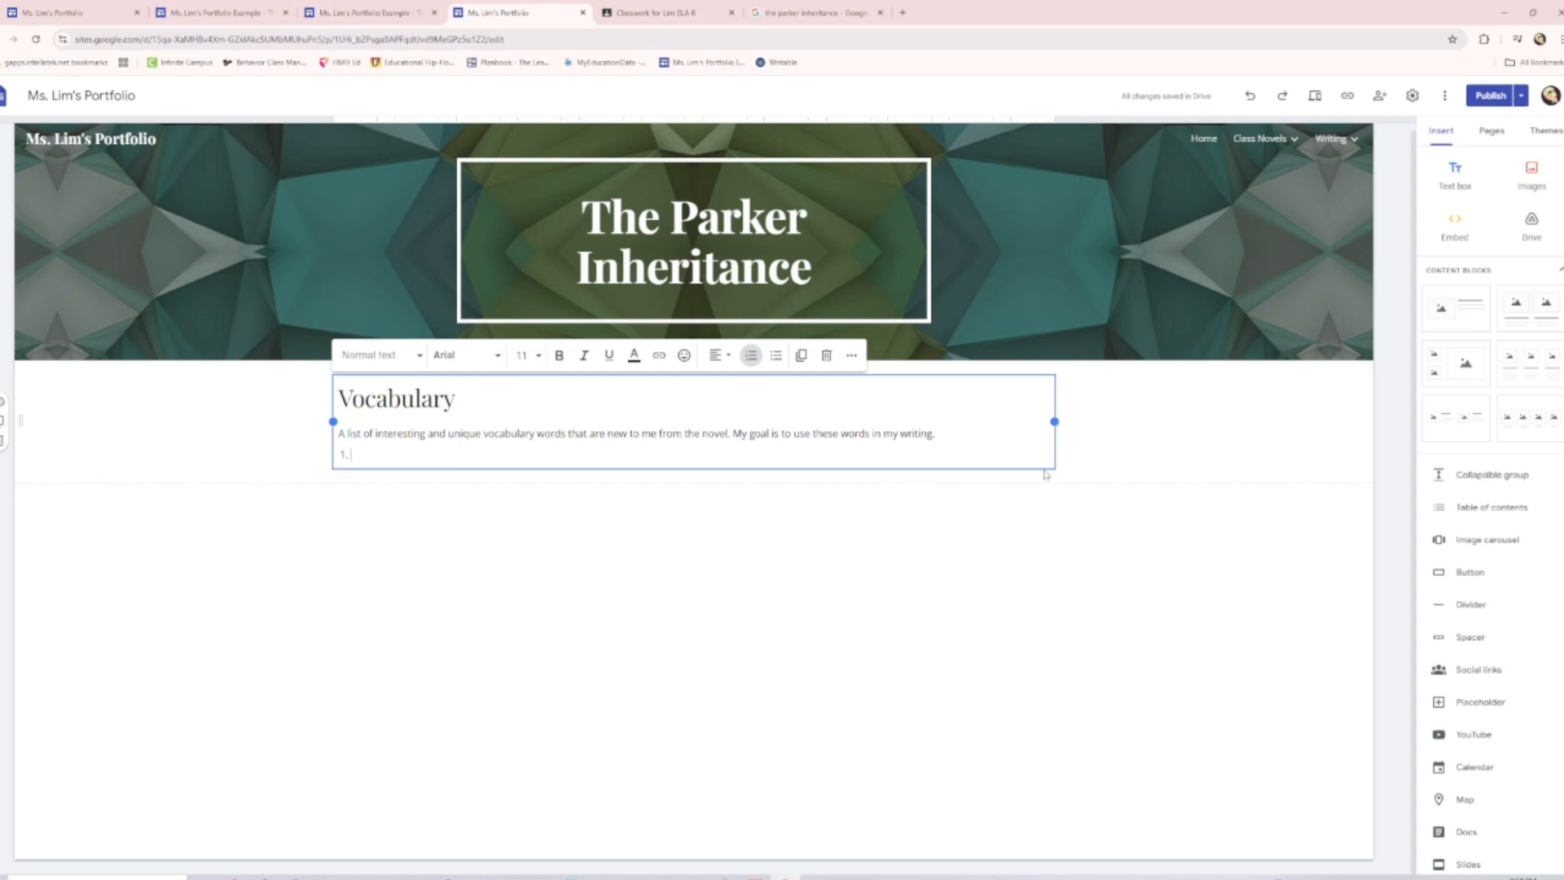
Look up the first entry in the example page's Vocabulary list and return to the portfolio editor
{"action": "left_click", "coordinate": [411, 11]}
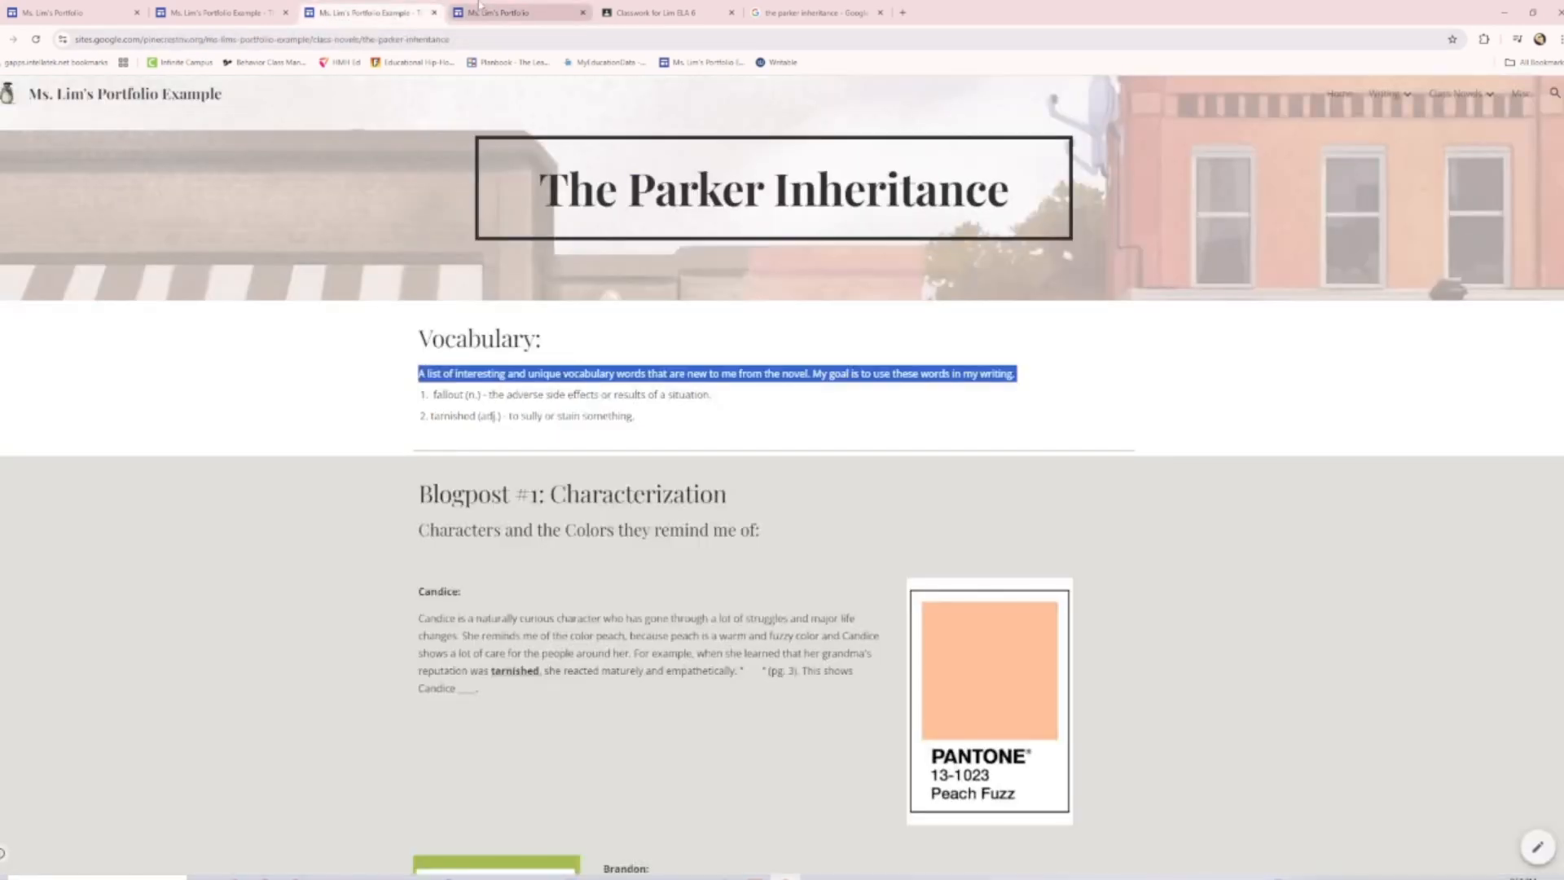
{"action": "left_click", "coordinate": [479, 7]}
{"action": "left_click", "coordinate": [403, 8]}
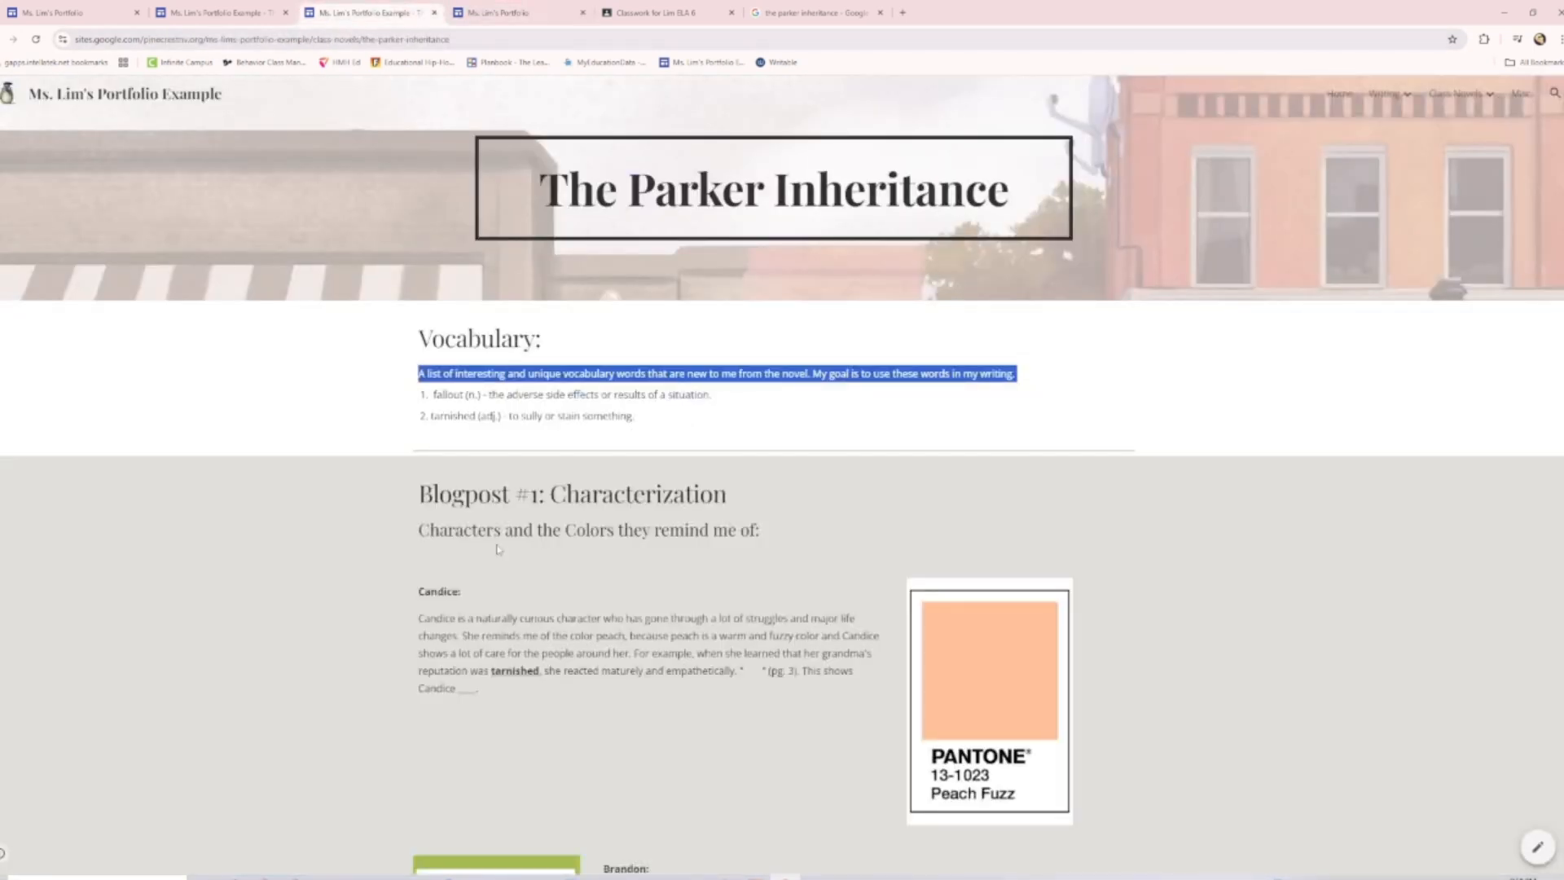
{"action": "left_click", "coordinate": [432, 399]}
{"action": "left_click_drag", "start_coordinate": [416, 402], "coordinate": [482, 394]}
{"action": "left_click", "coordinate": [473, 394]}
{"action": "right_click", "coordinate": [475, 395]}
{"action": "left_click", "coordinate": [497, 411]}
{"action": "left_click", "coordinate": [480, 413]}
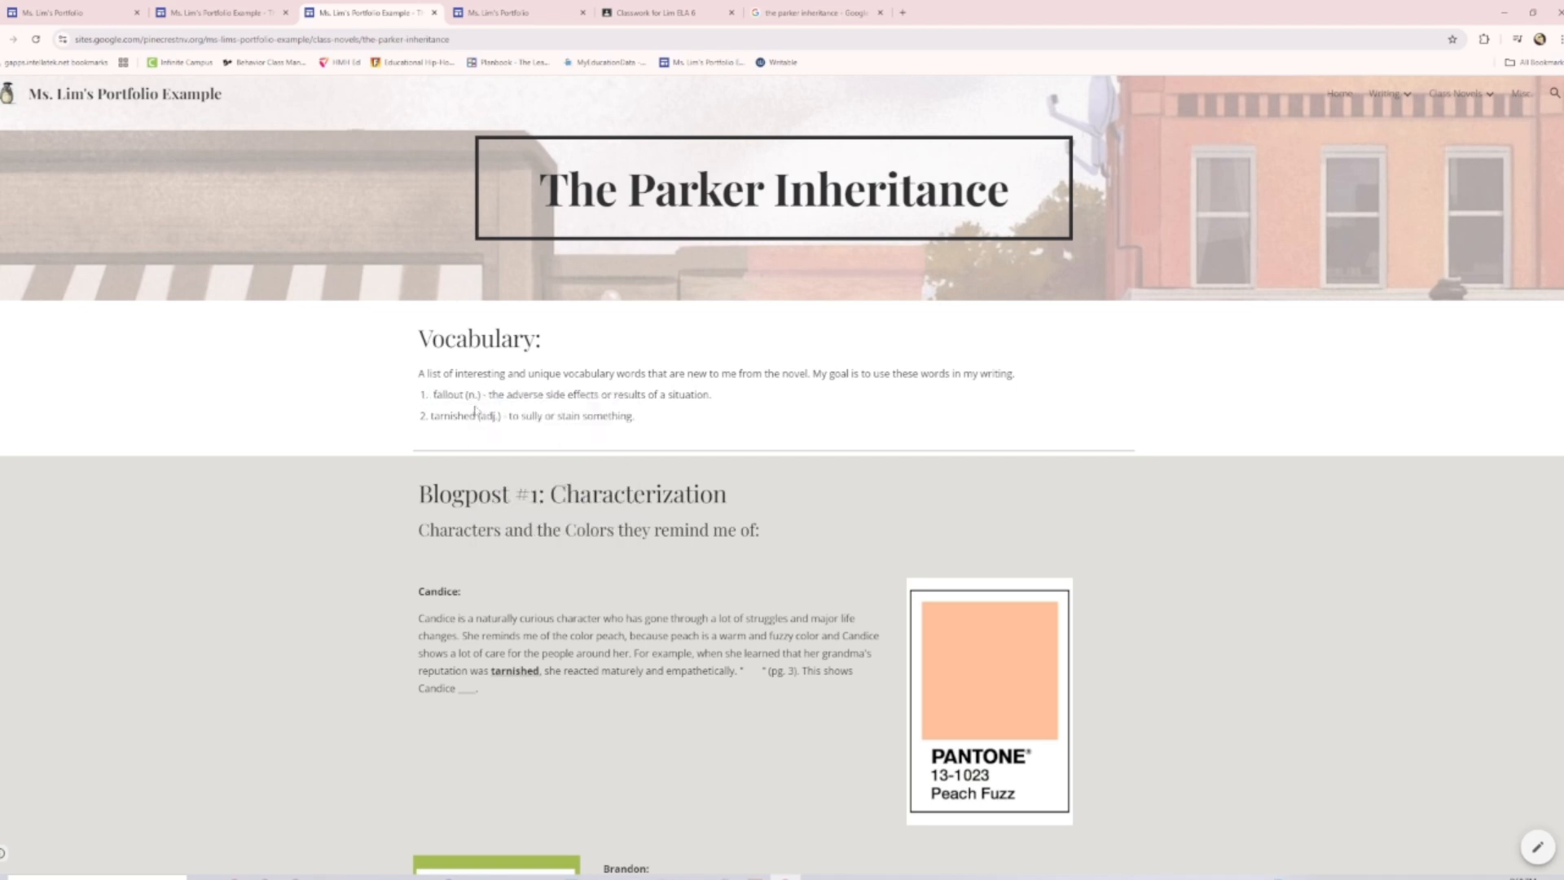
{"action": "left_click", "coordinate": [511, 12]}
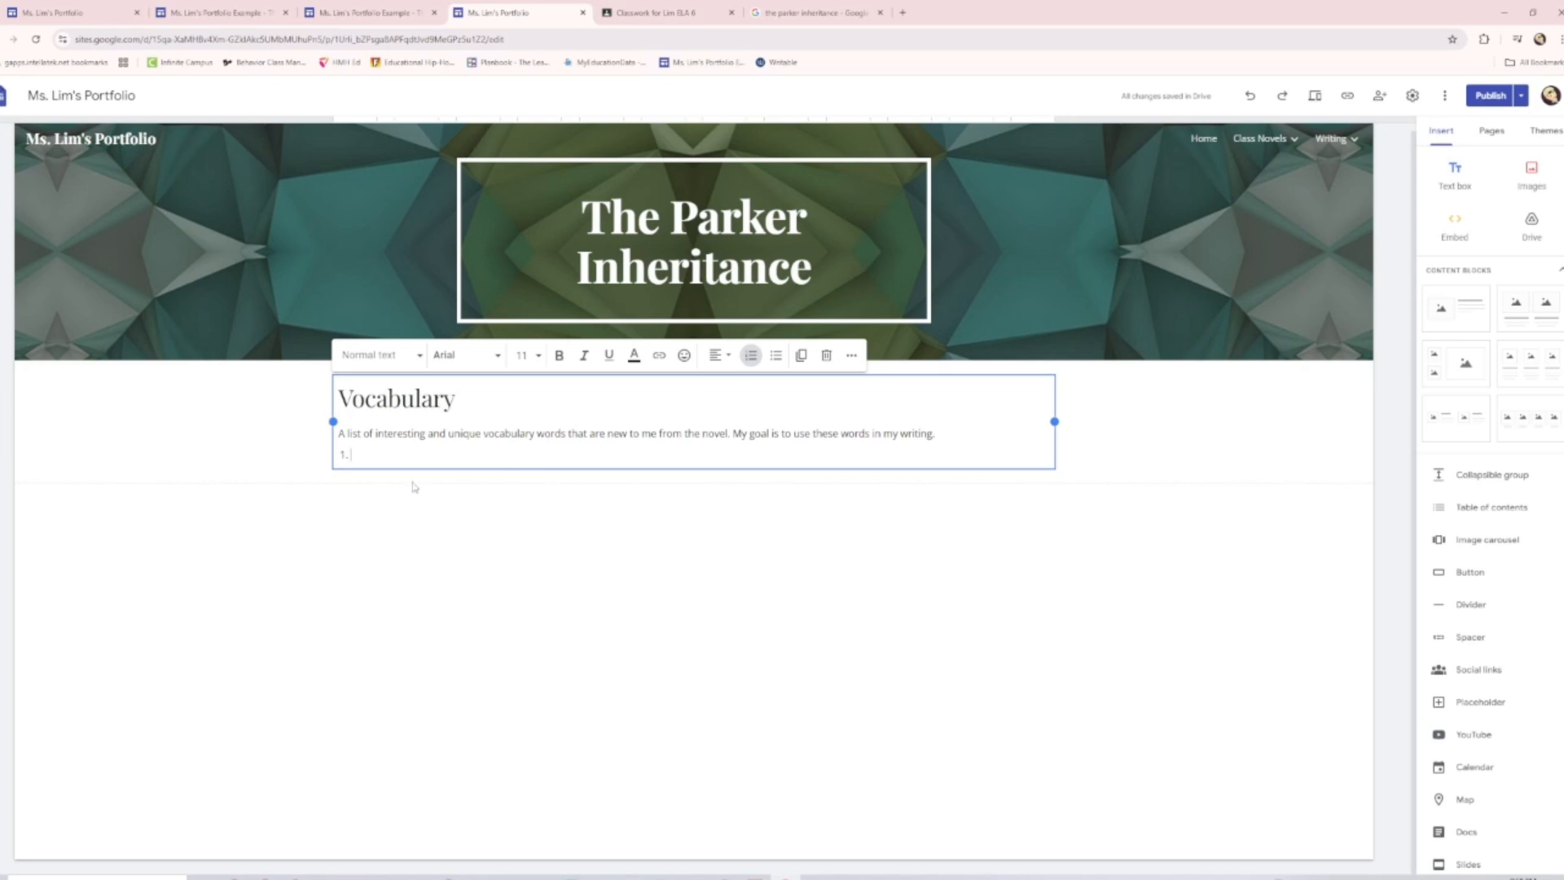
{"action": "type", "text": "fal"}
{"action": "key", "text": "BackSpace"}
{"action": "key", "text": "BackSpace"}
{"action": "key", "text": "BackSpace"}
{"action": "key", "text": "BackSpace"}
{"action": "key", "text": "BackSpace"}
{"action": "key", "text": "BackSpace"}
{"action": "key", "text": "BackSpace"}
{"action": "key", "text": "BackSpace"}
{"action": "key", "text": "BackSpace"}
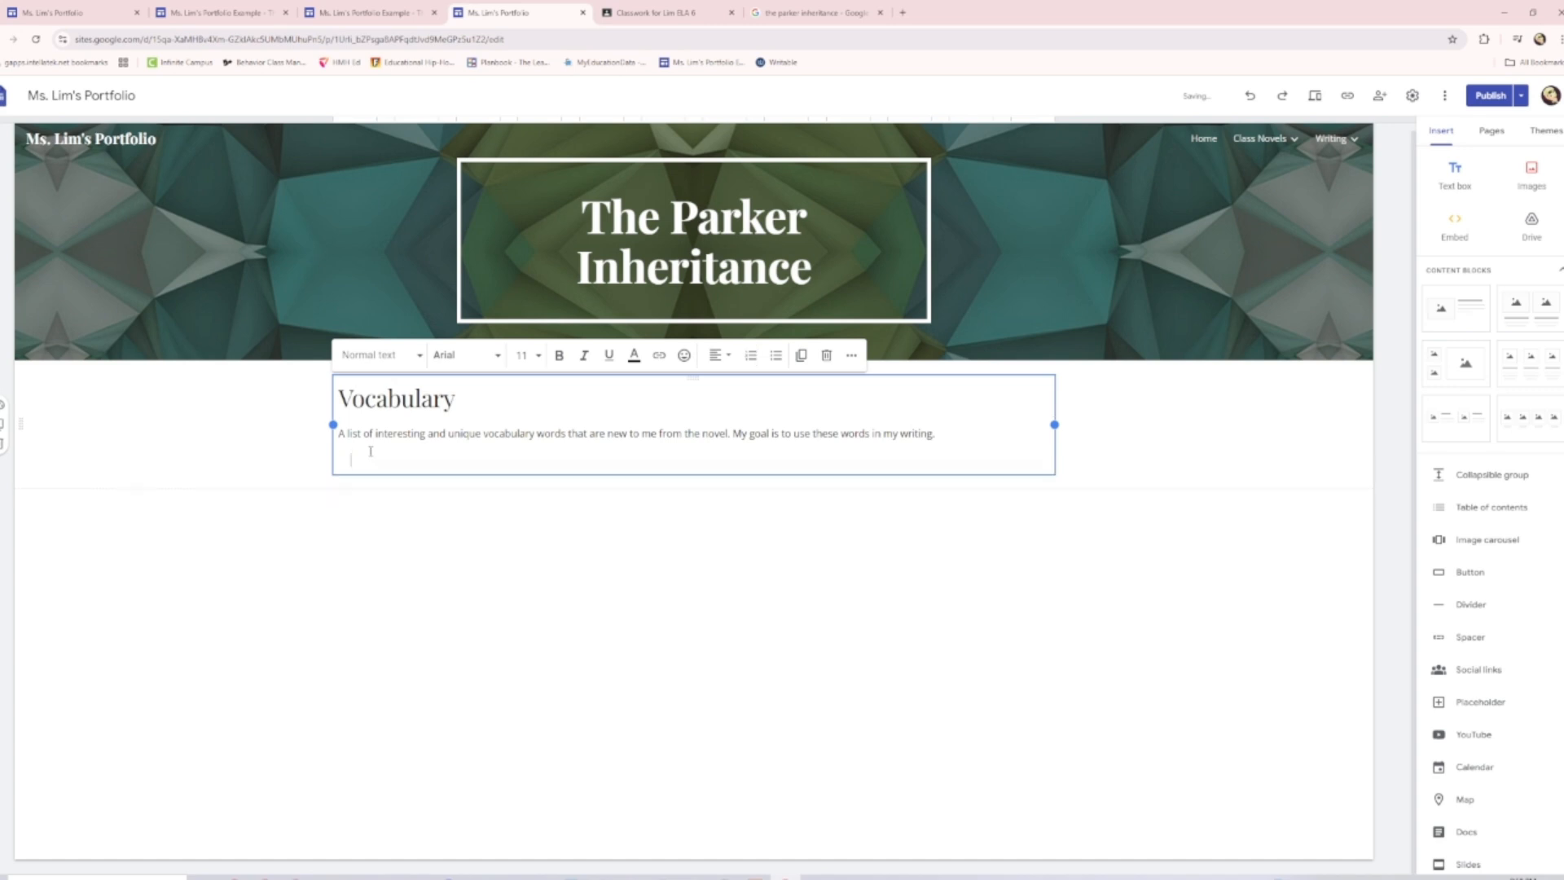
{"action": "key", "text": "ctrl+shift+7"}
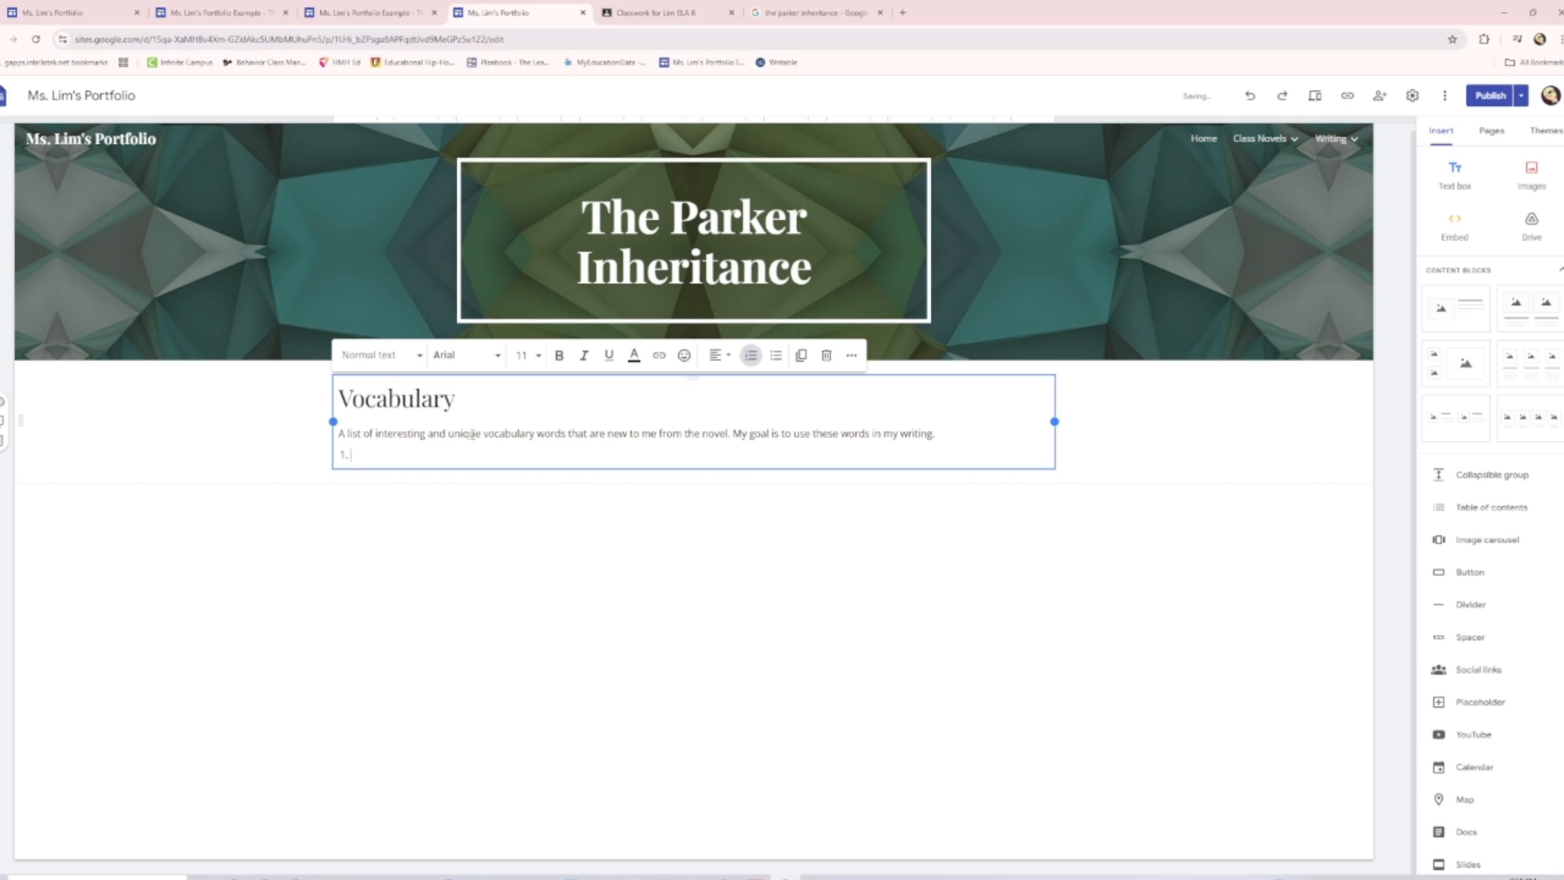
Enter "fallout" as the first numbered vocabulary item and set its font to Open Sans
{"action": "type", "text": "fallout"}
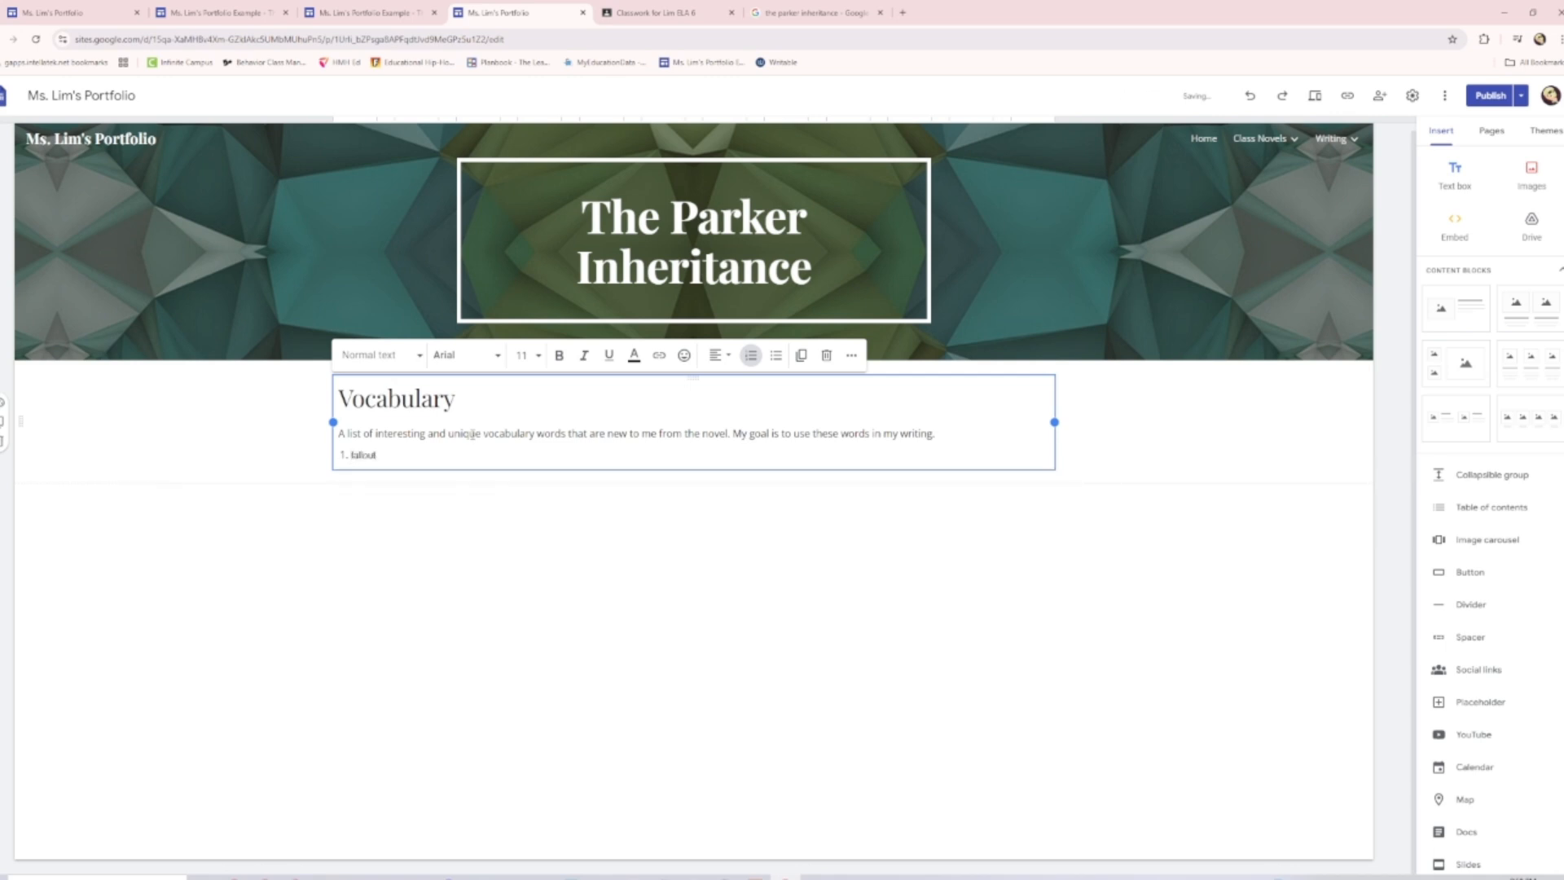
{"action": "left_click_drag", "start_coordinate": [351, 455], "coordinate": [375, 455]}
{"action": "left_click", "coordinate": [471, 358]}
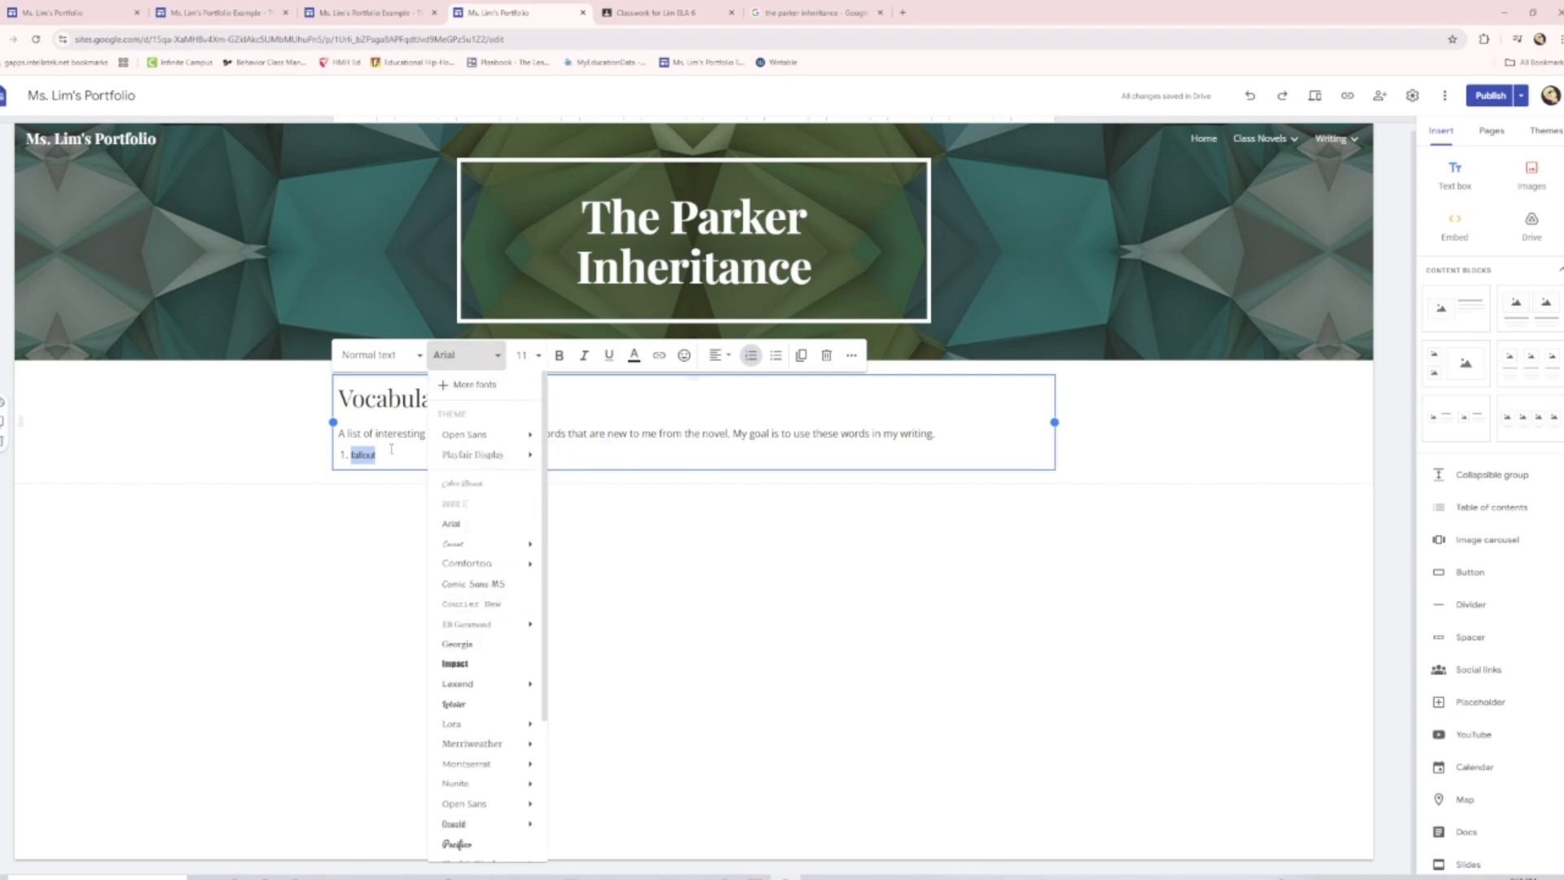
{"action": "left_click", "coordinate": [394, 447]}
{"action": "left_click", "coordinate": [391, 438]}
{"action": "double_click", "coordinate": [363, 455]}
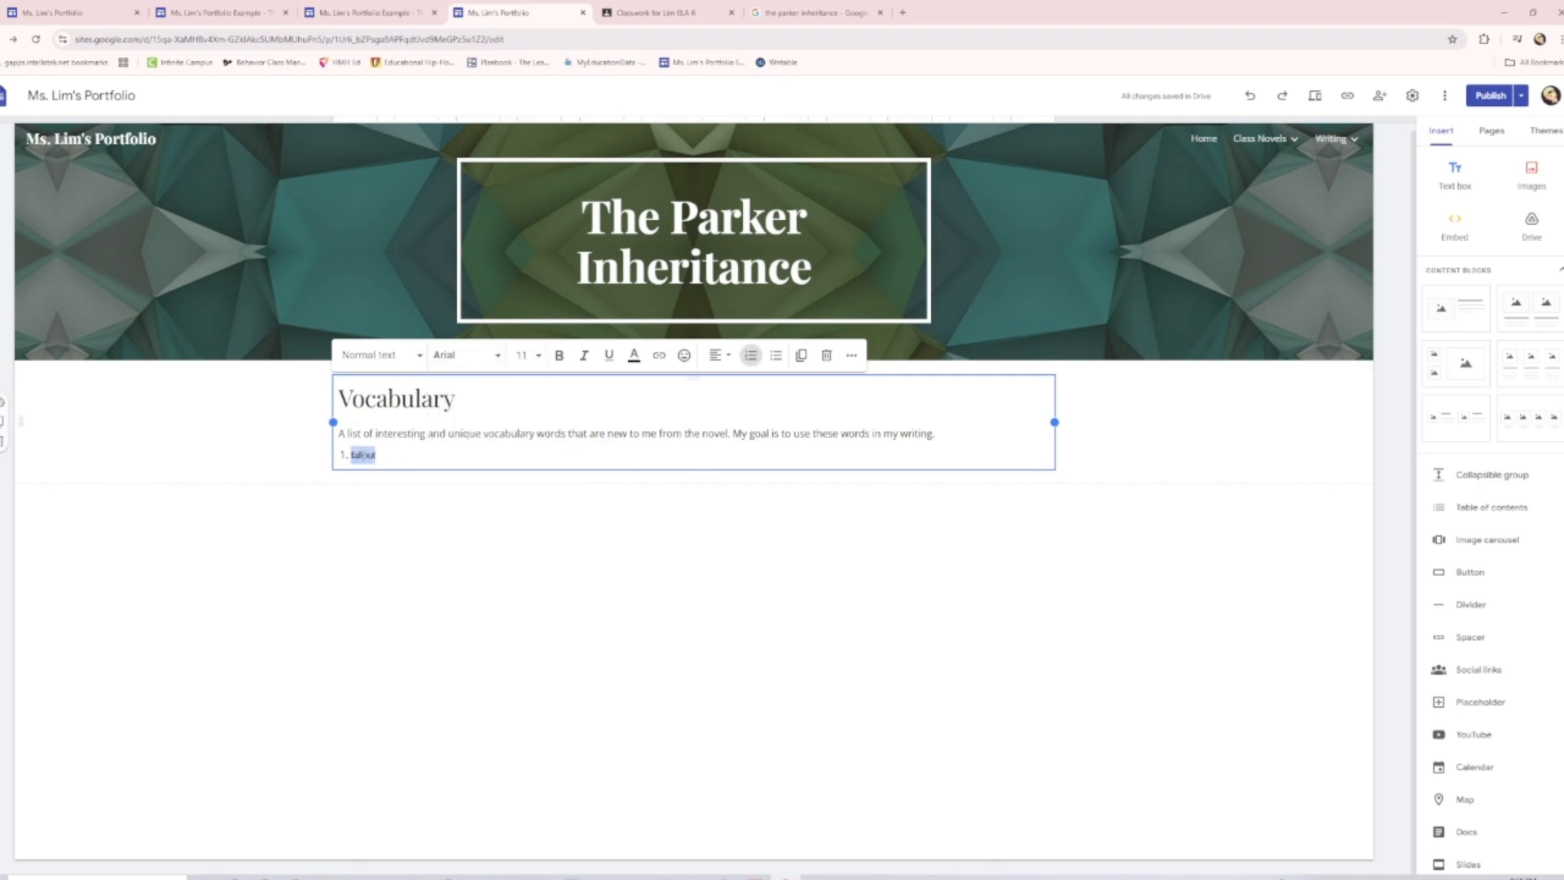
{"action": "left_click", "coordinate": [465, 355]}
{"action": "left_click", "coordinate": [456, 430]}
{"action": "left_click", "coordinate": [435, 451]}
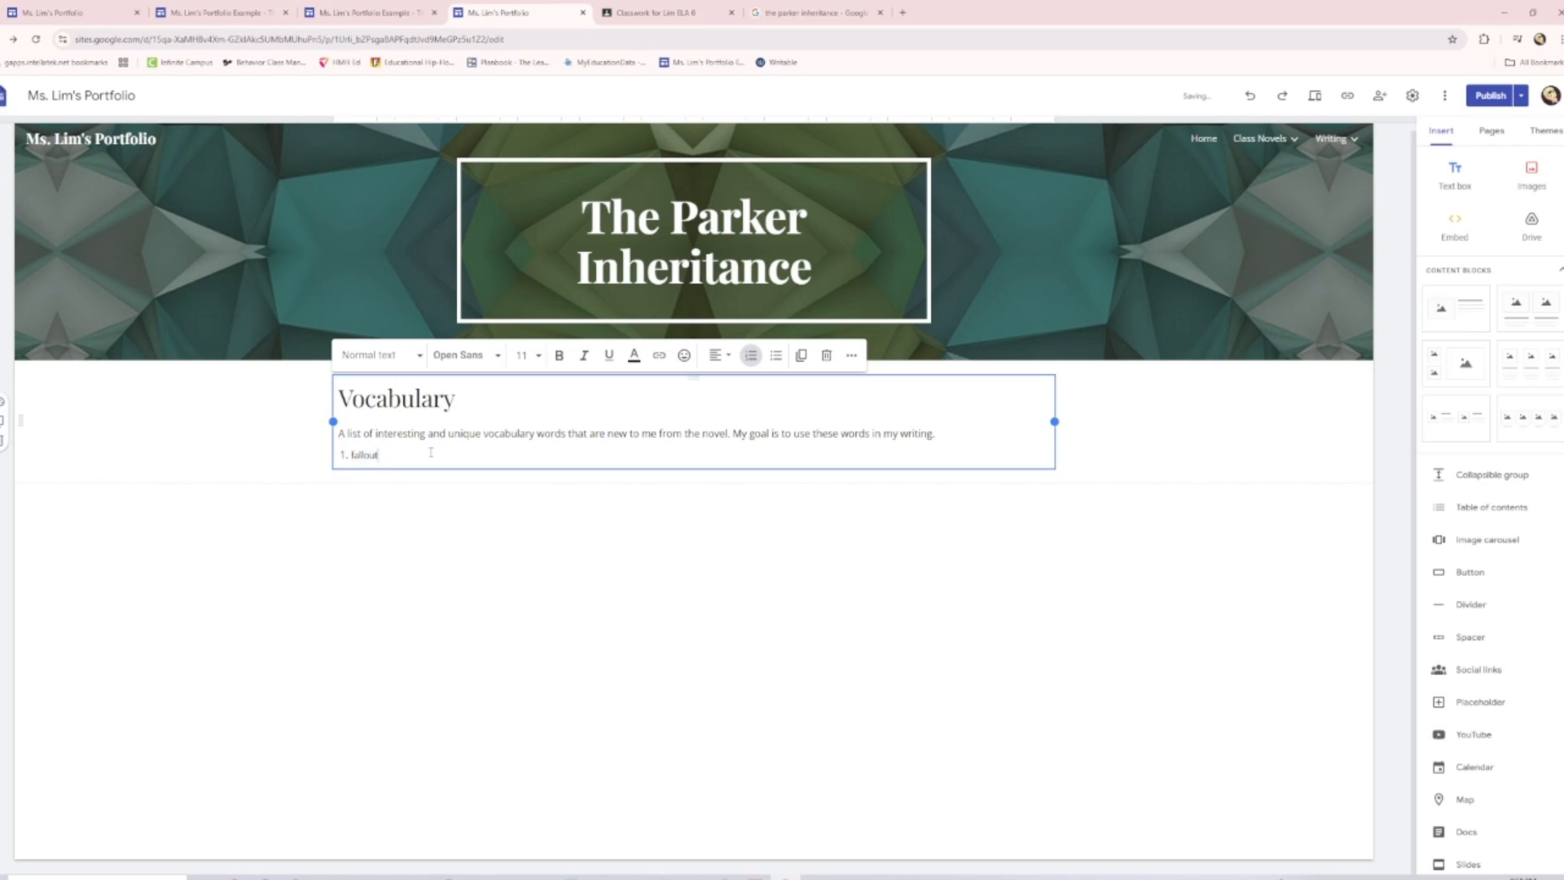
Search Google in a new browser tab for "fallout definition" and expand the dictionary entry
{"action": "left_click", "coordinate": [901, 13]}
{"action": "type", "text": "fallout"}
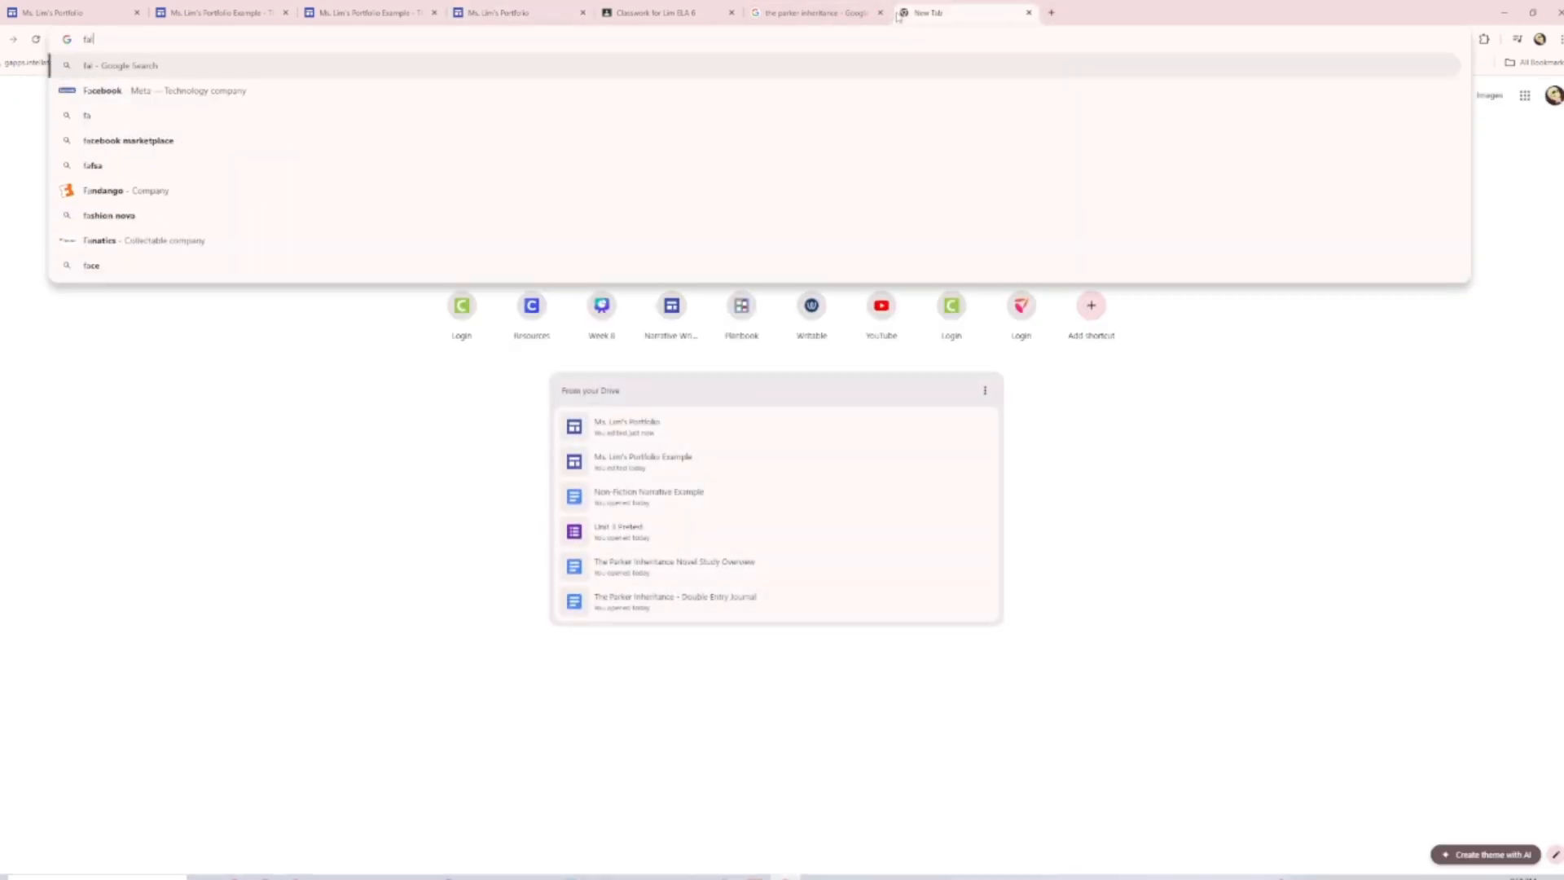
{"action": "key", "text": "Return"}
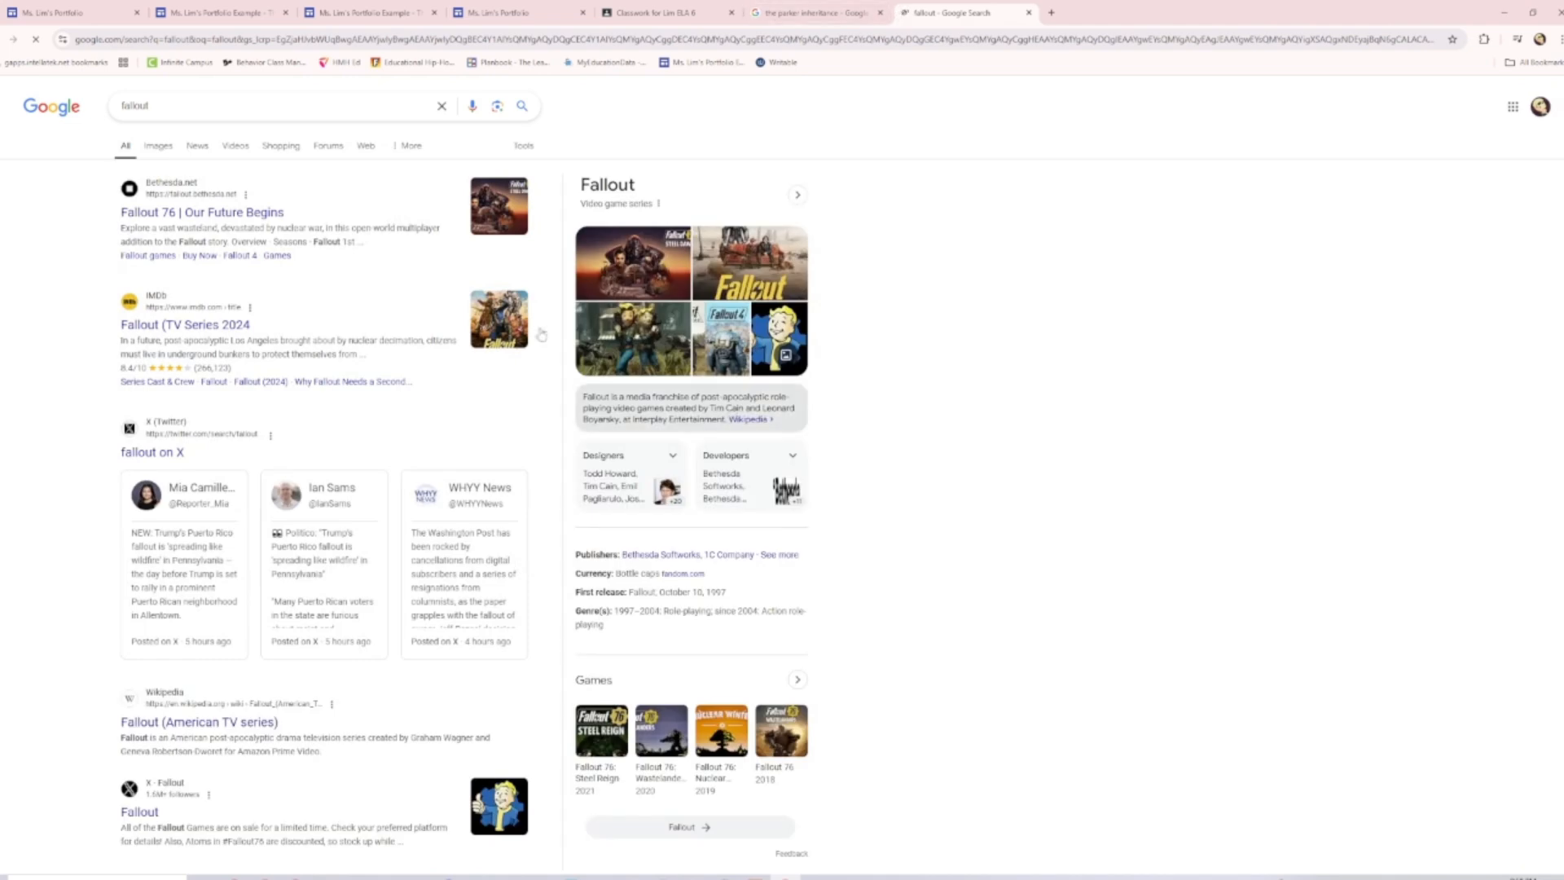
{"action": "left_click", "coordinate": [359, 111]}
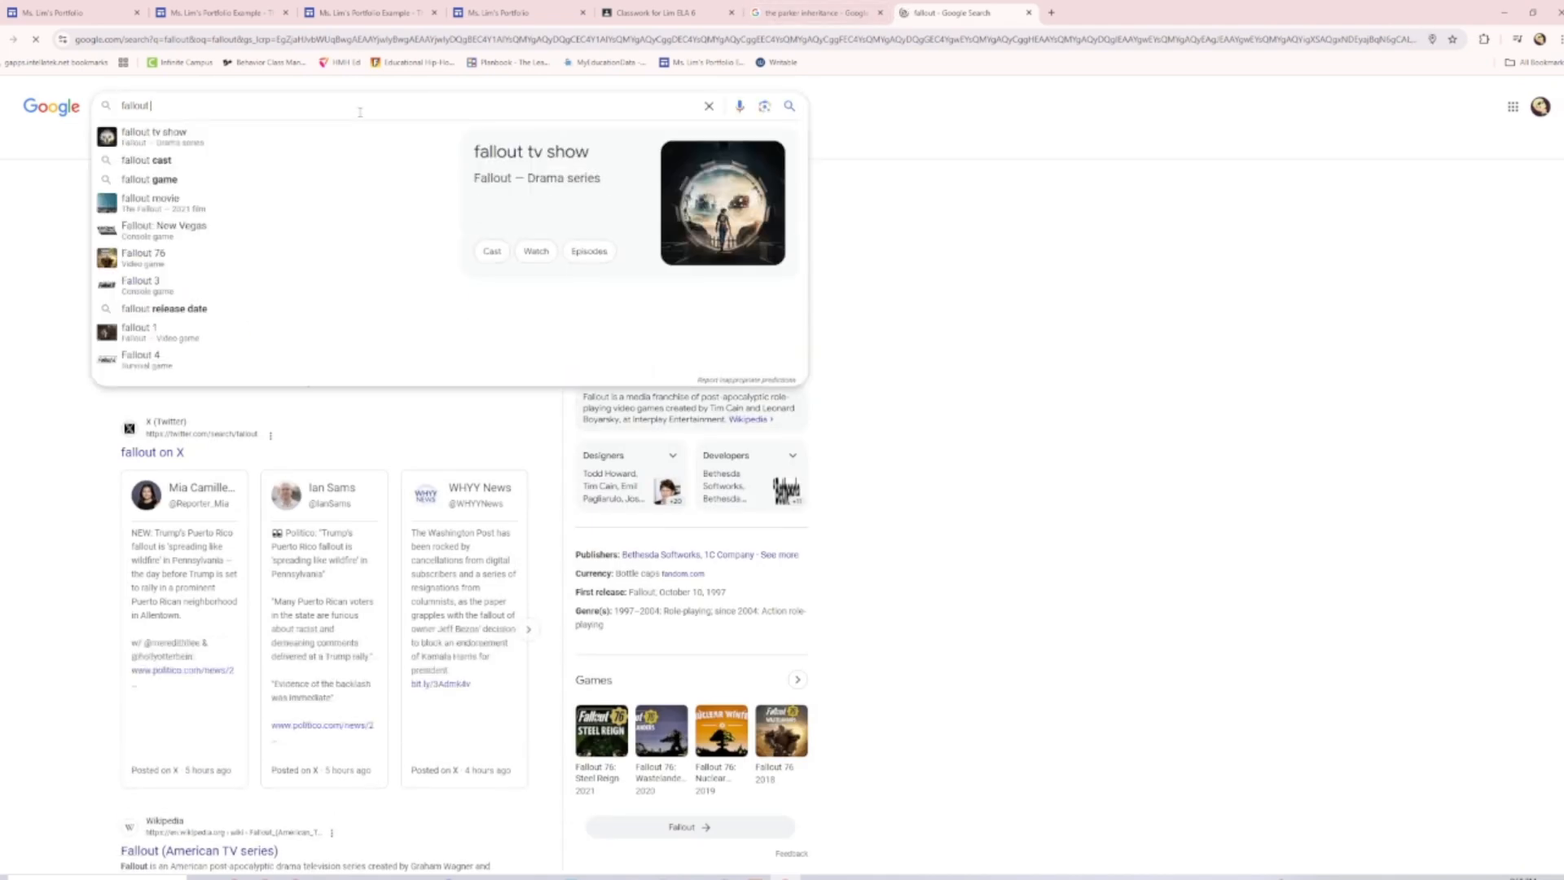
{"action": "type", "text": "definition"}
{"action": "key", "text": "Return"}
{"action": "left_click", "coordinate": [341, 446]}
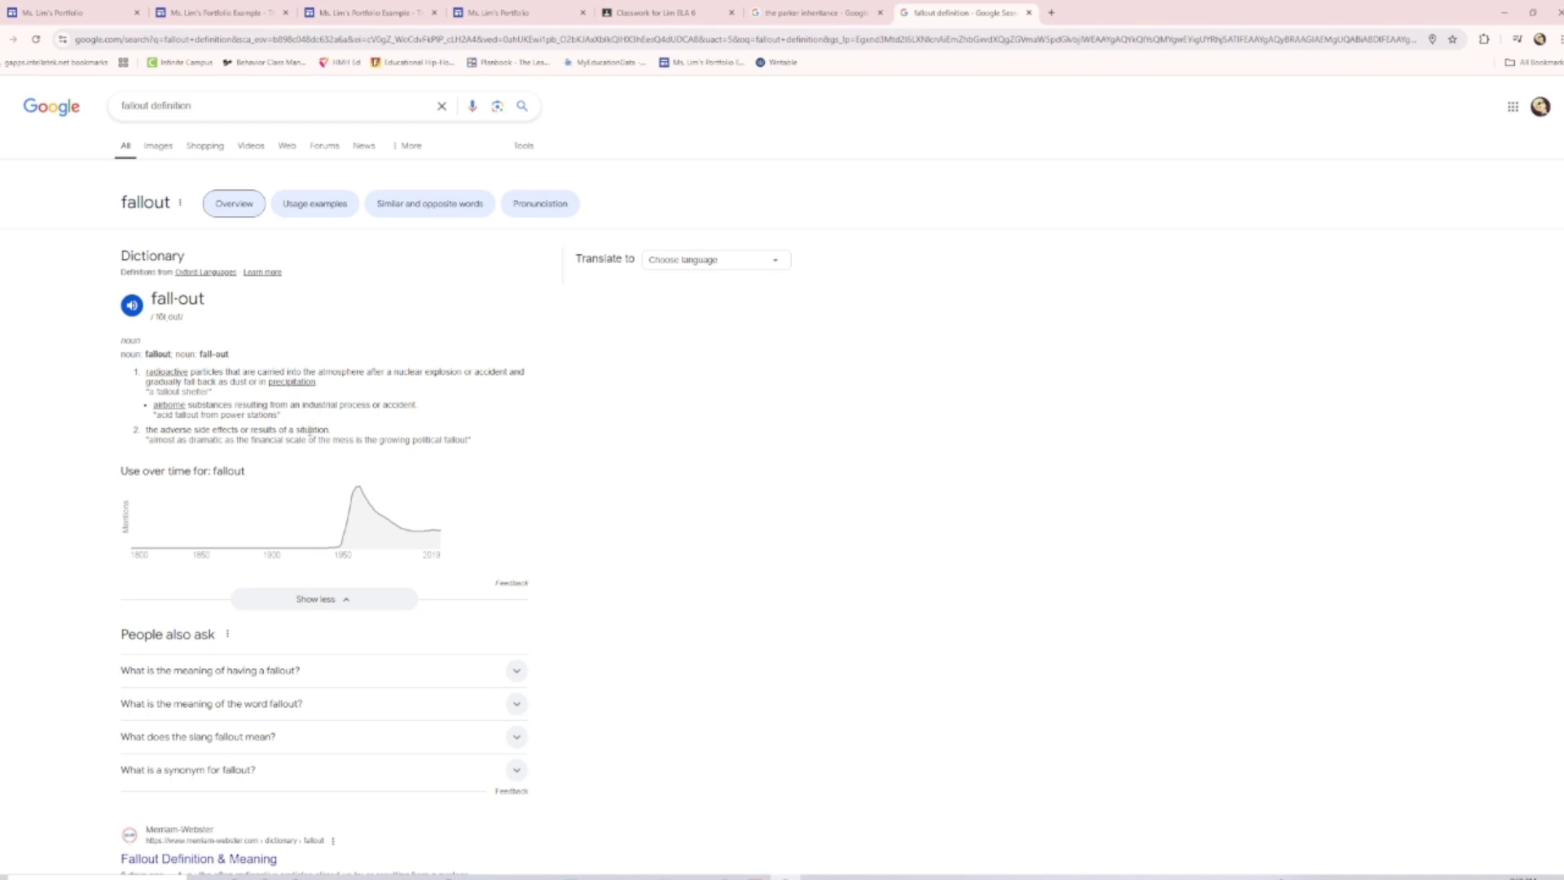
Copy the dictionary's second definition of fallout, "the adverse side effects or results of a situation."
{"action": "mouse_move", "coordinate": [331, 429]}
{"action": "left_mouse_down"}
{"action": "mouse_move", "coordinate": [146, 429]}
{"action": "mouse_move", "coordinate": [328, 429]}
{"action": "left_mouse_up"}
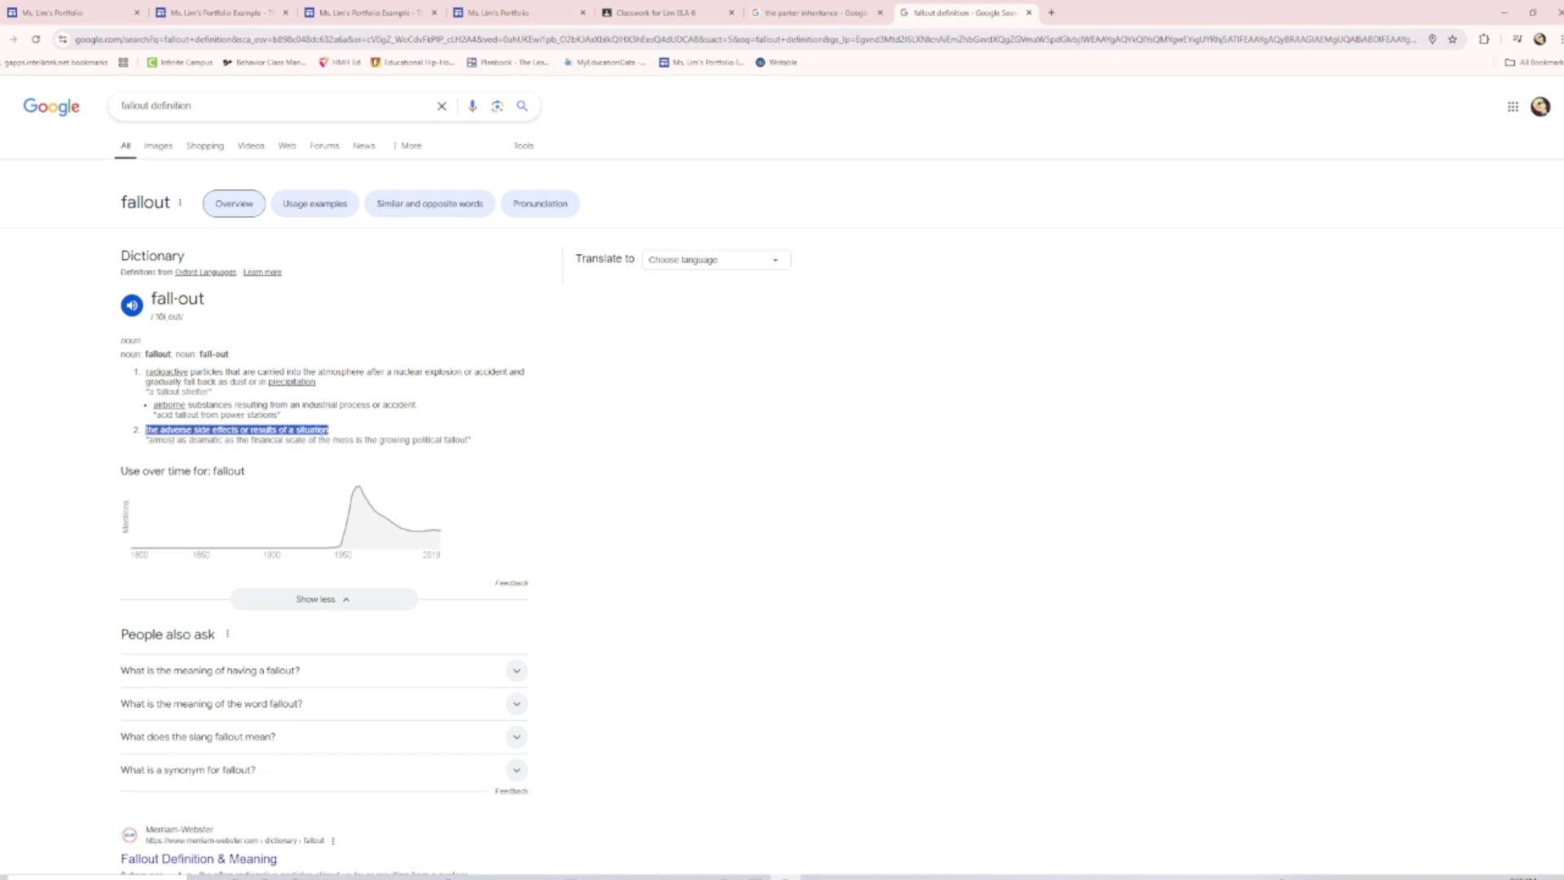
{"action": "right_click", "coordinate": [330, 438]}
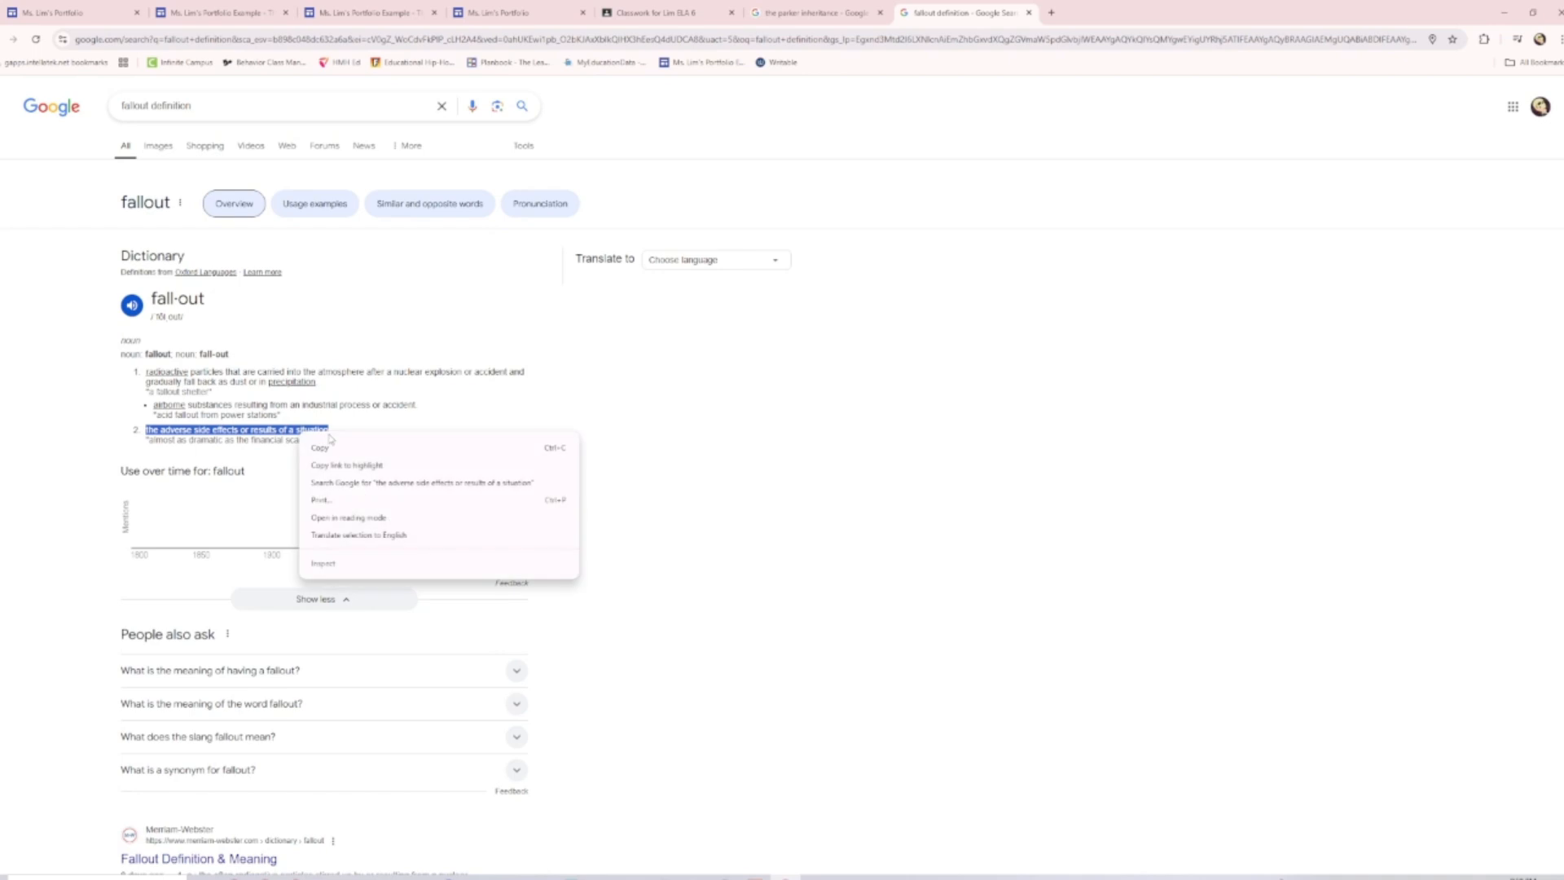
{"action": "left_click", "coordinate": [289, 431]}
{"action": "left_click_drag", "start_coordinate": [146, 429], "coordinate": [328, 430]}
{"action": "right_click", "coordinate": [317, 429]}
{"action": "triple_click", "coordinate": [313, 431]}
{"action": "right_click", "coordinate": [323, 431]}
{"action": "left_click", "coordinate": [340, 444]}
{"action": "left_click", "coordinate": [360, 420]}
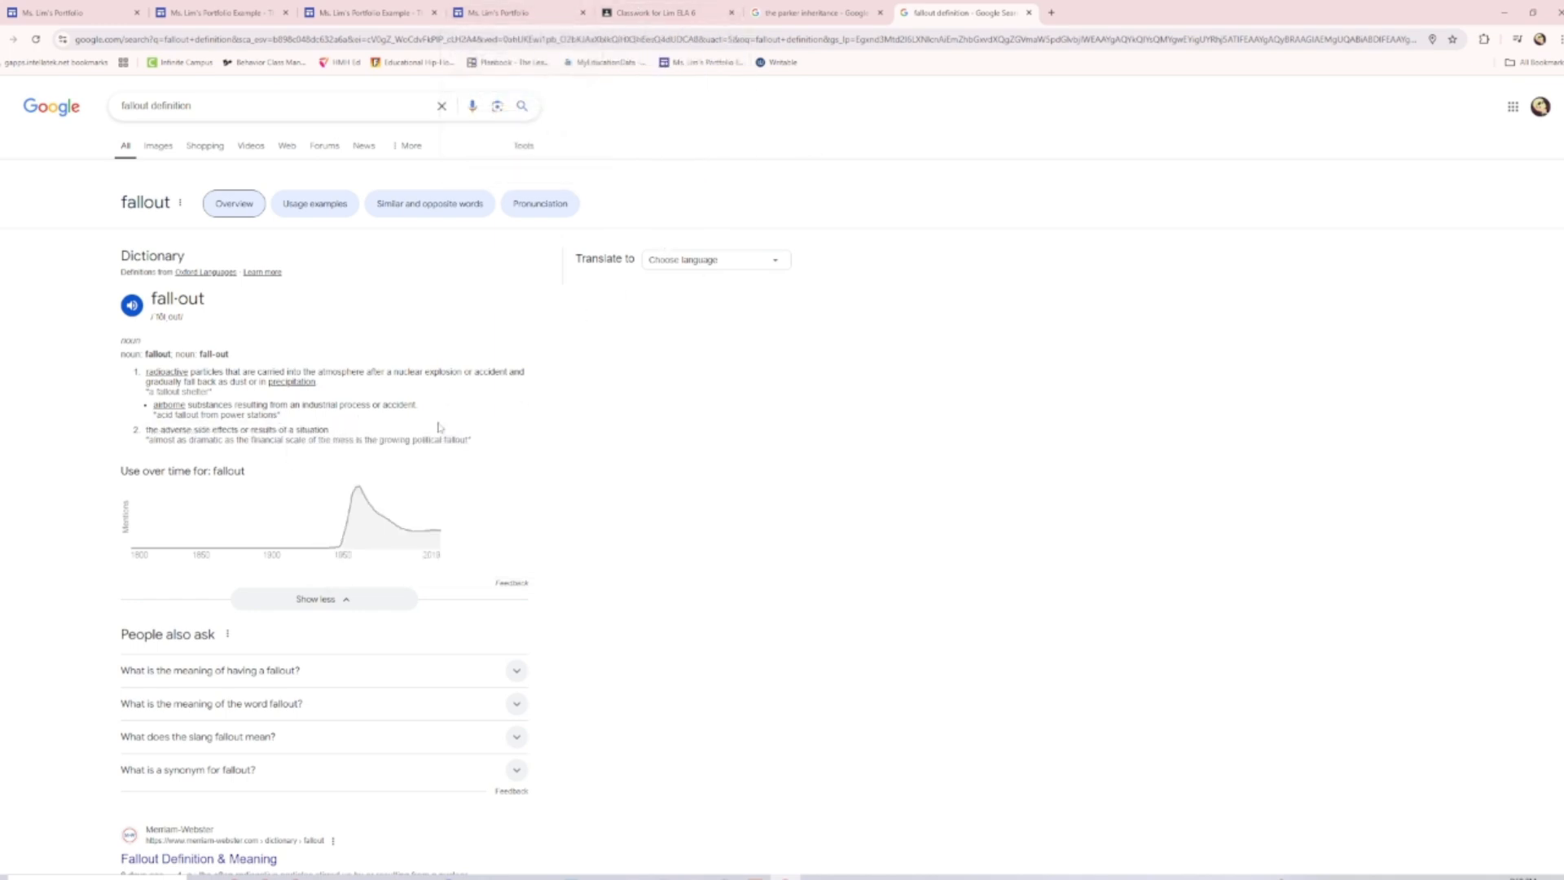
{"action": "triple_click", "coordinate": [290, 427]}
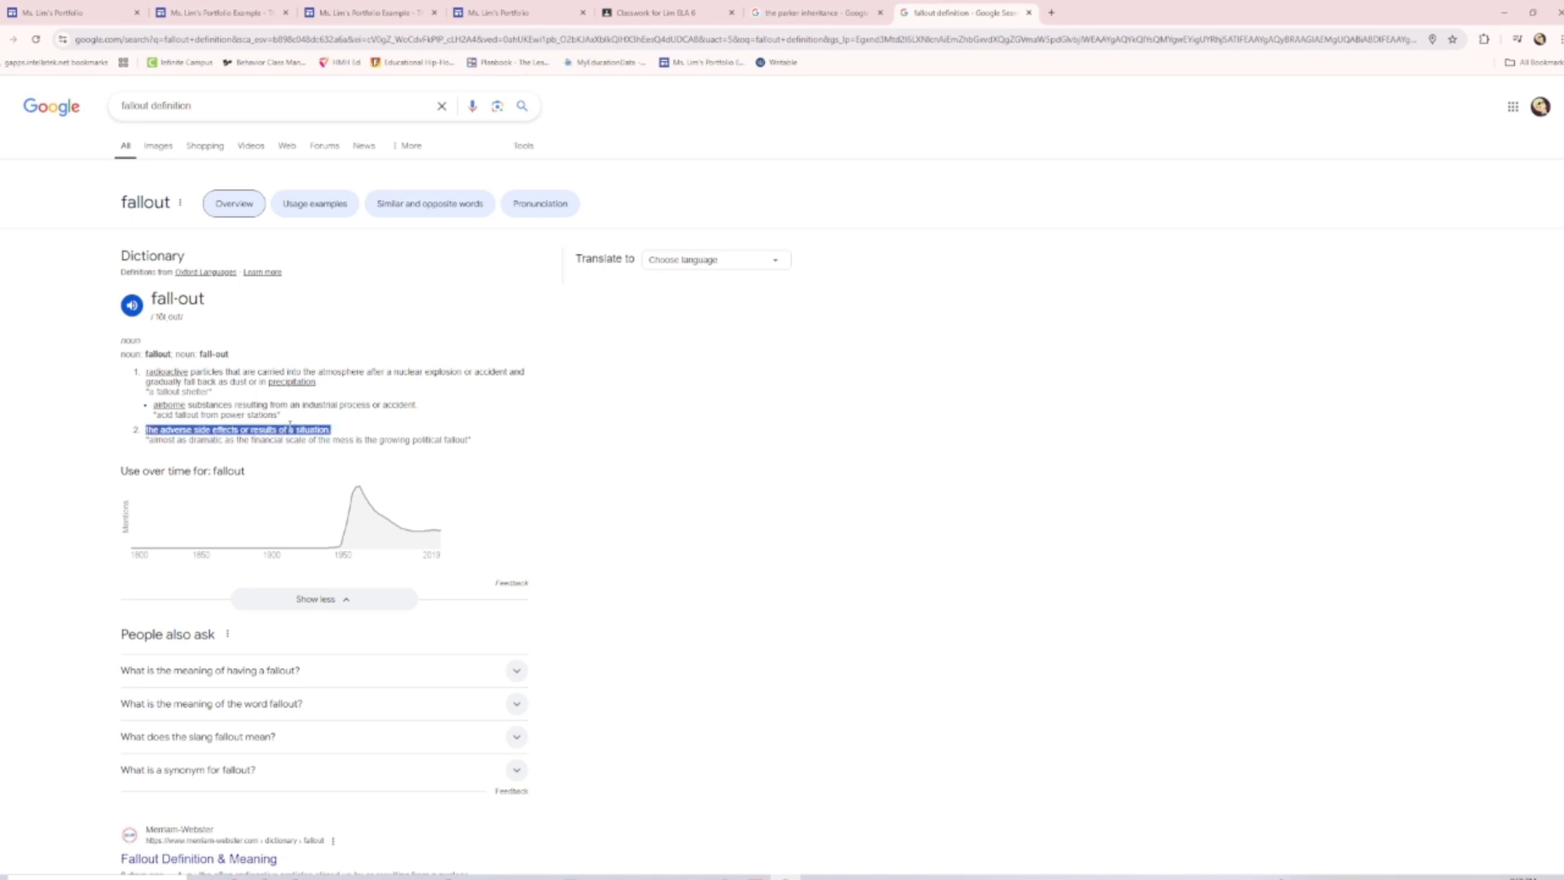
Check the word's part of speech in the dictionary entry, and add "(n.)" and the copied definition as plain text after "fallout" in the list
{"action": "left_click", "coordinate": [525, 12]}
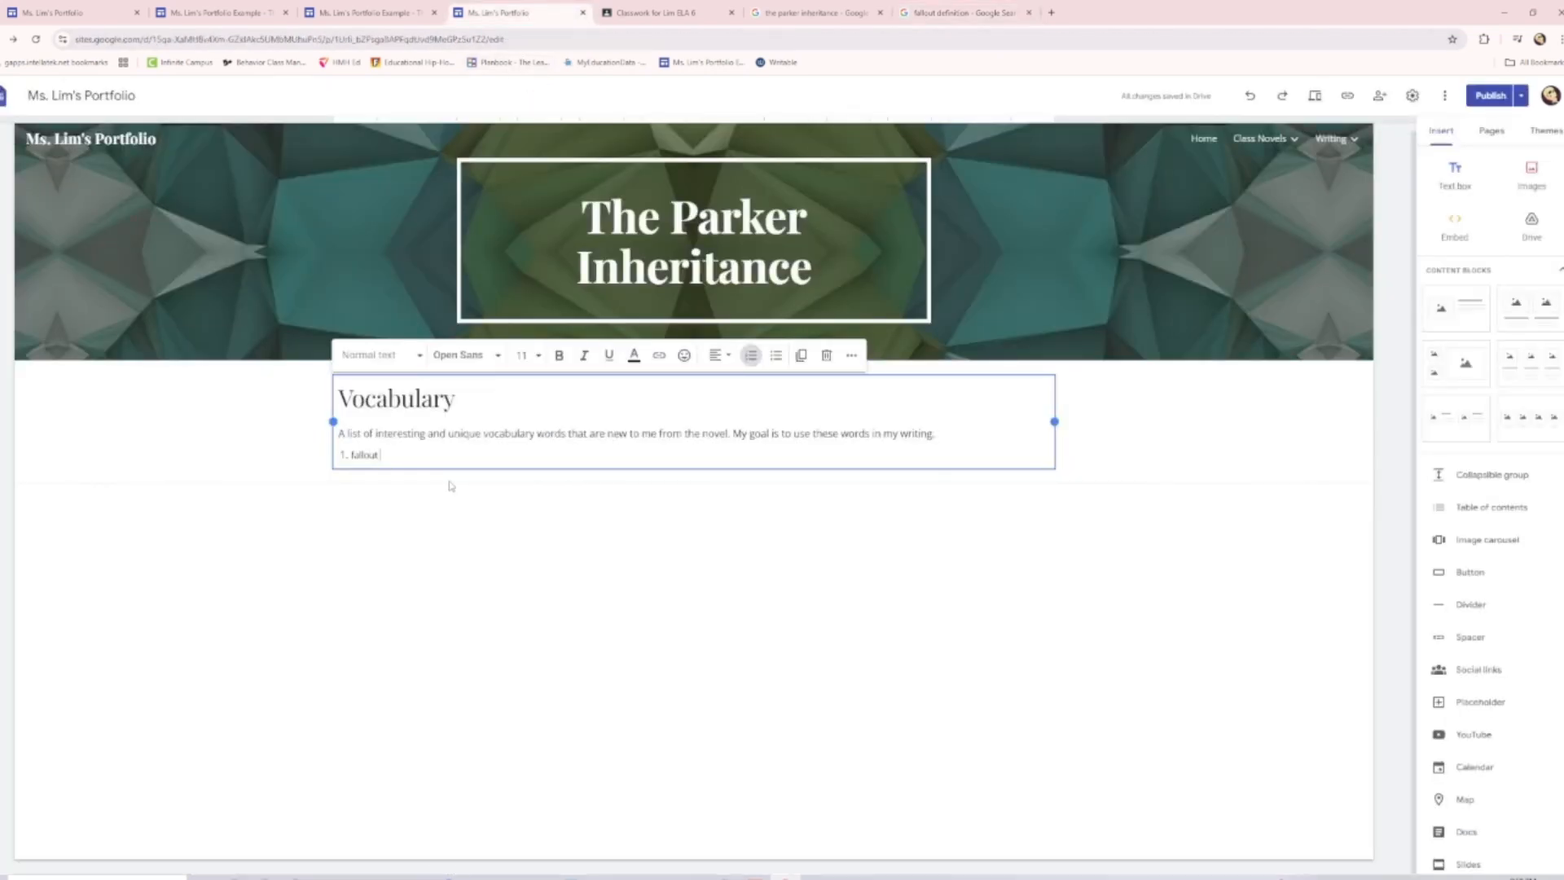
{"action": "left_click", "coordinate": [904, 12]}
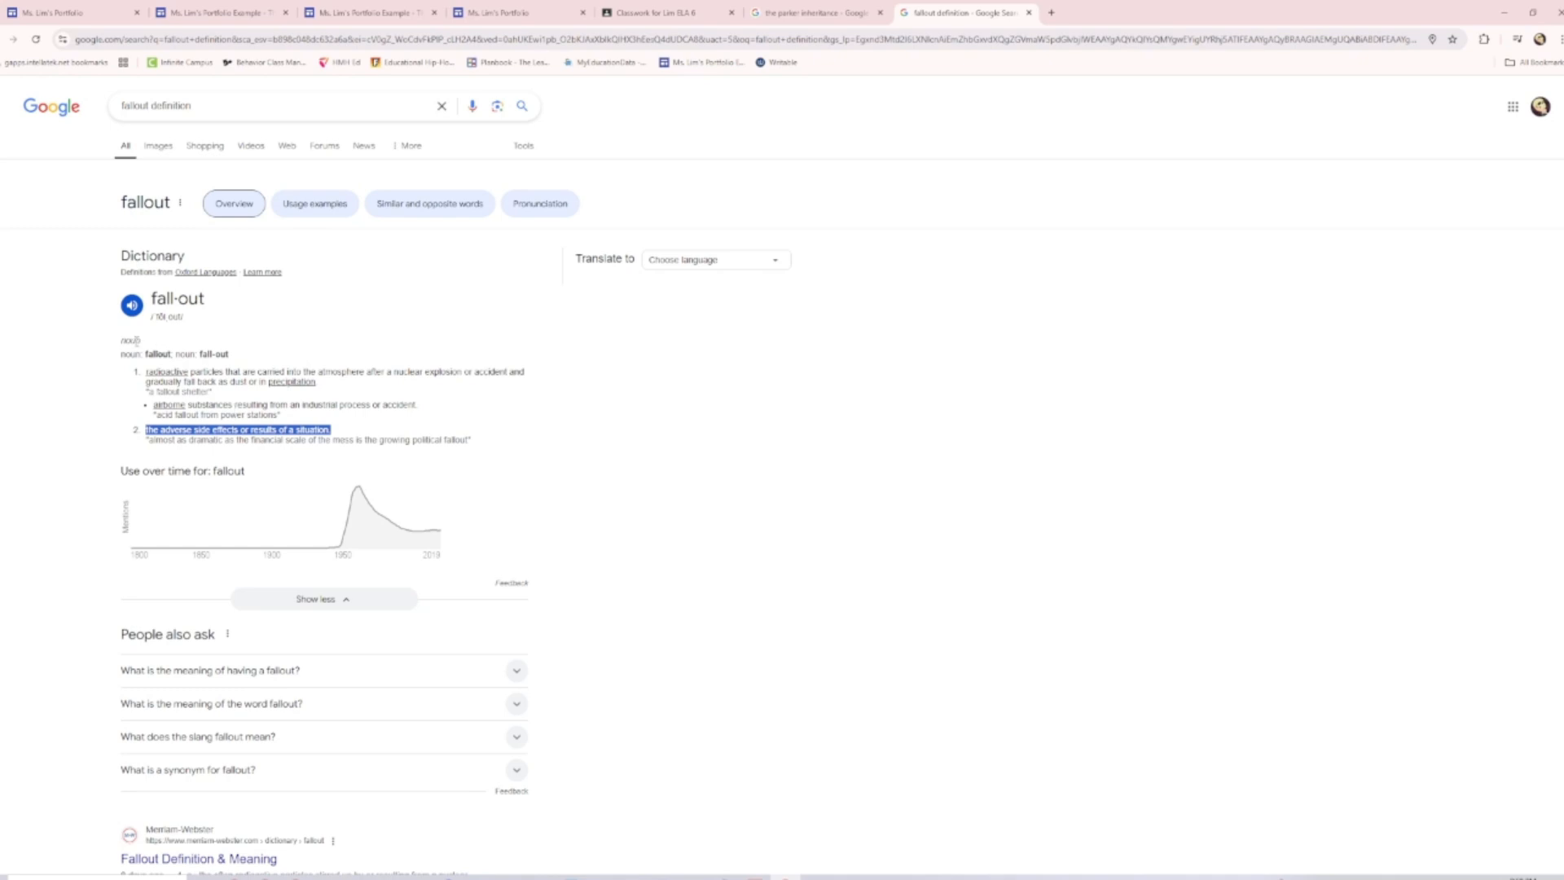
{"action": "double_click", "coordinate": [132, 341]}
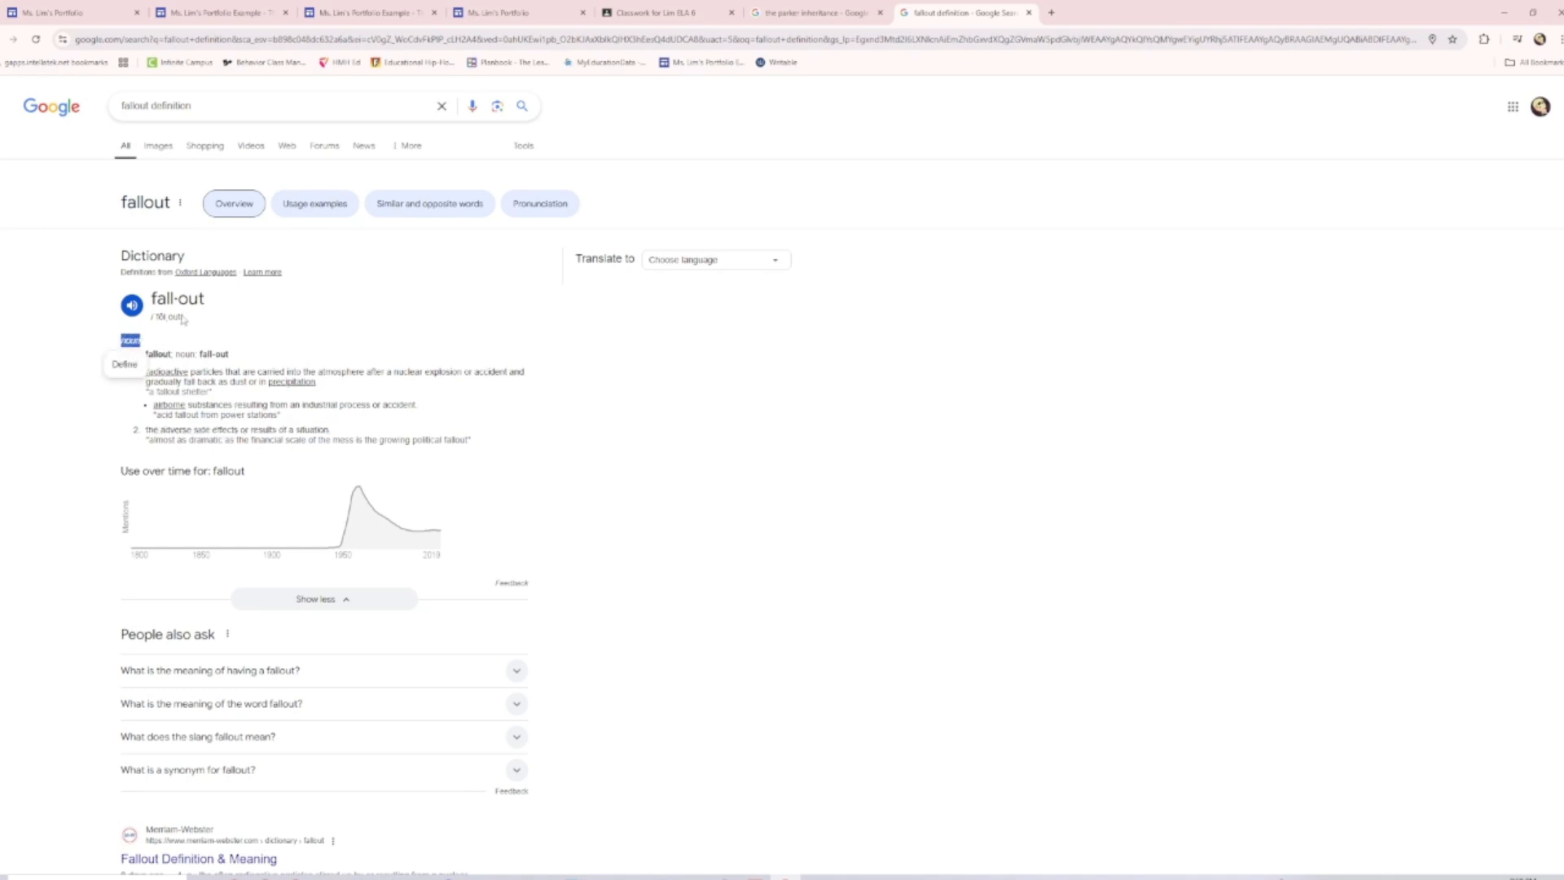
{"action": "left_click", "coordinate": [521, 12]}
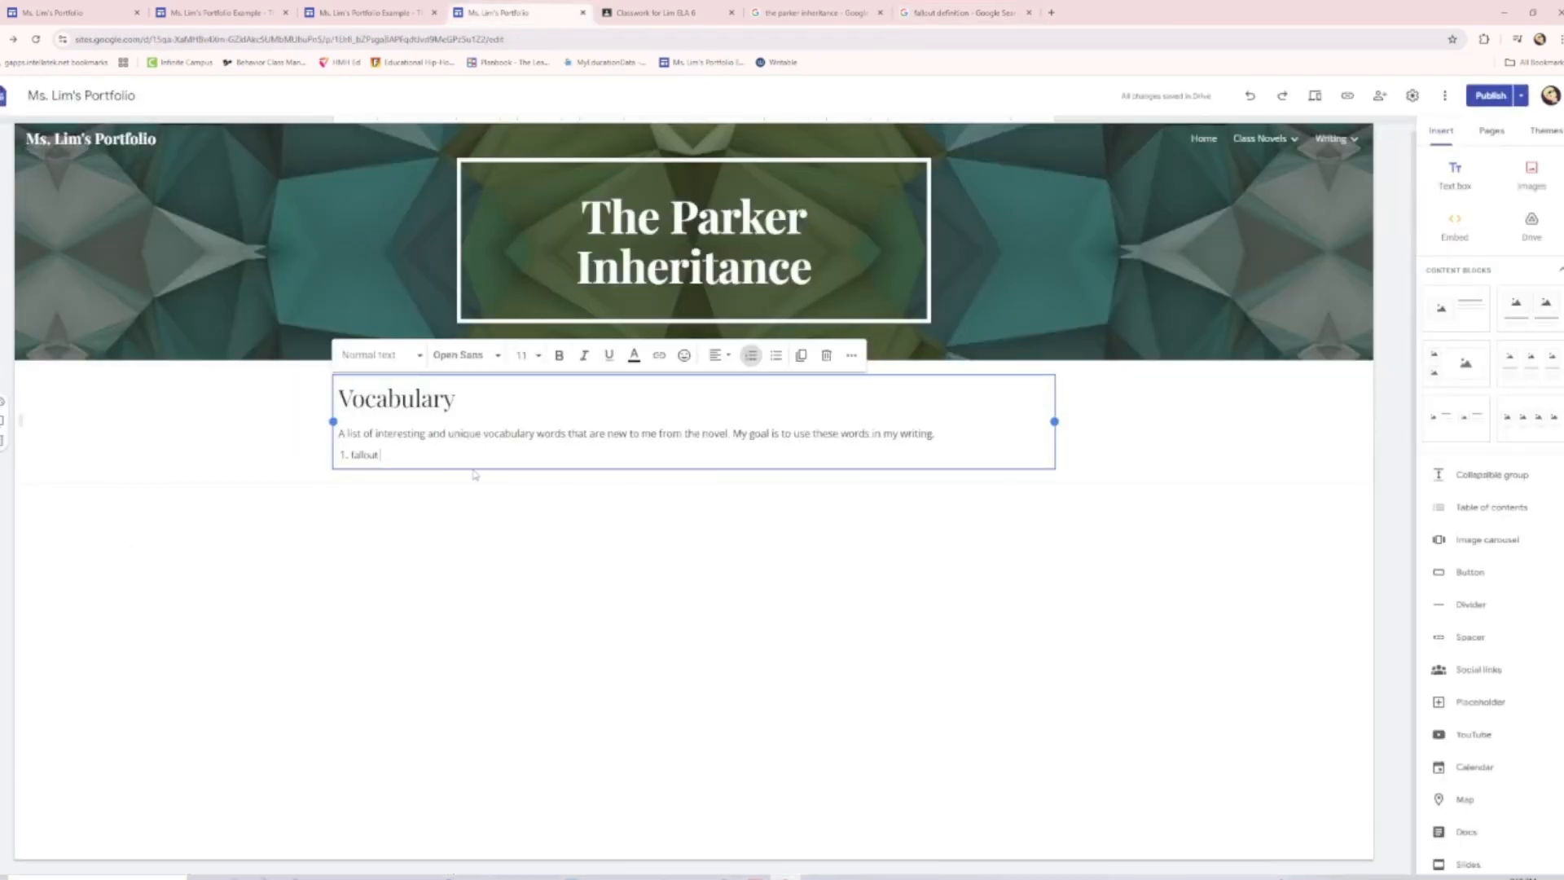
{"action": "type", "text": "(n.)"}
{"action": "key", "text": "ctrl+v"}
{"action": "key", "text": "ctrl+z"}
{"action": "key", "text": "ctrl+shift+v"}
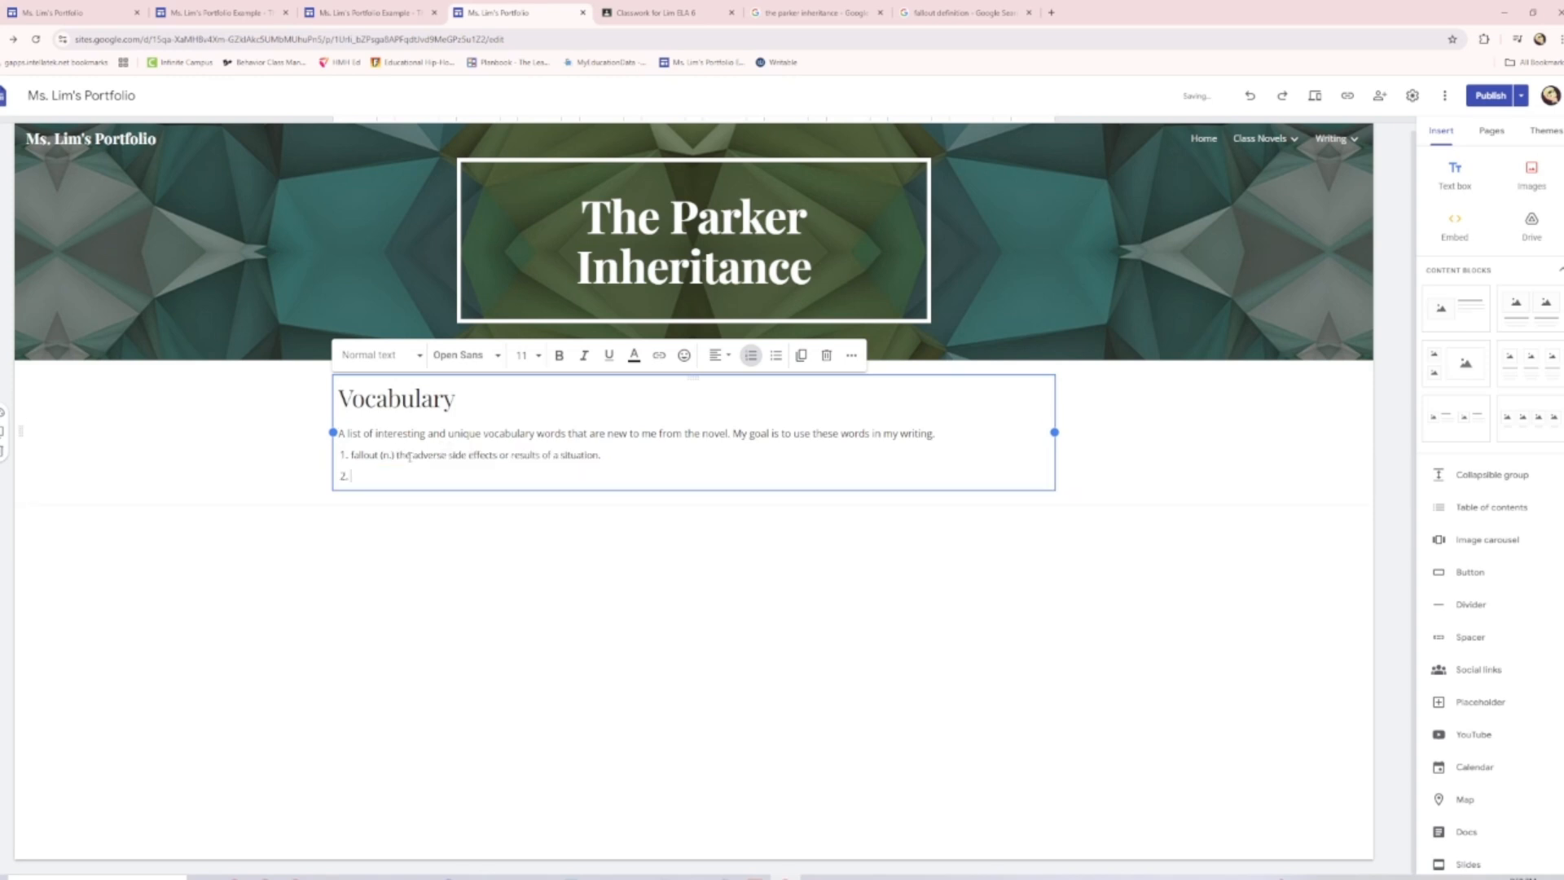
Compare the entry format with the example page and insert a hyphen between "(n.)" and the fallout definition
{"action": "triple_click", "coordinate": [361, 456]}
{"action": "left_click", "coordinate": [400, 457]}
{"action": "left_click", "coordinate": [284, 7]}
{"action": "double_click", "coordinate": [485, 394]}
{"action": "left_click", "coordinate": [501, 12]}
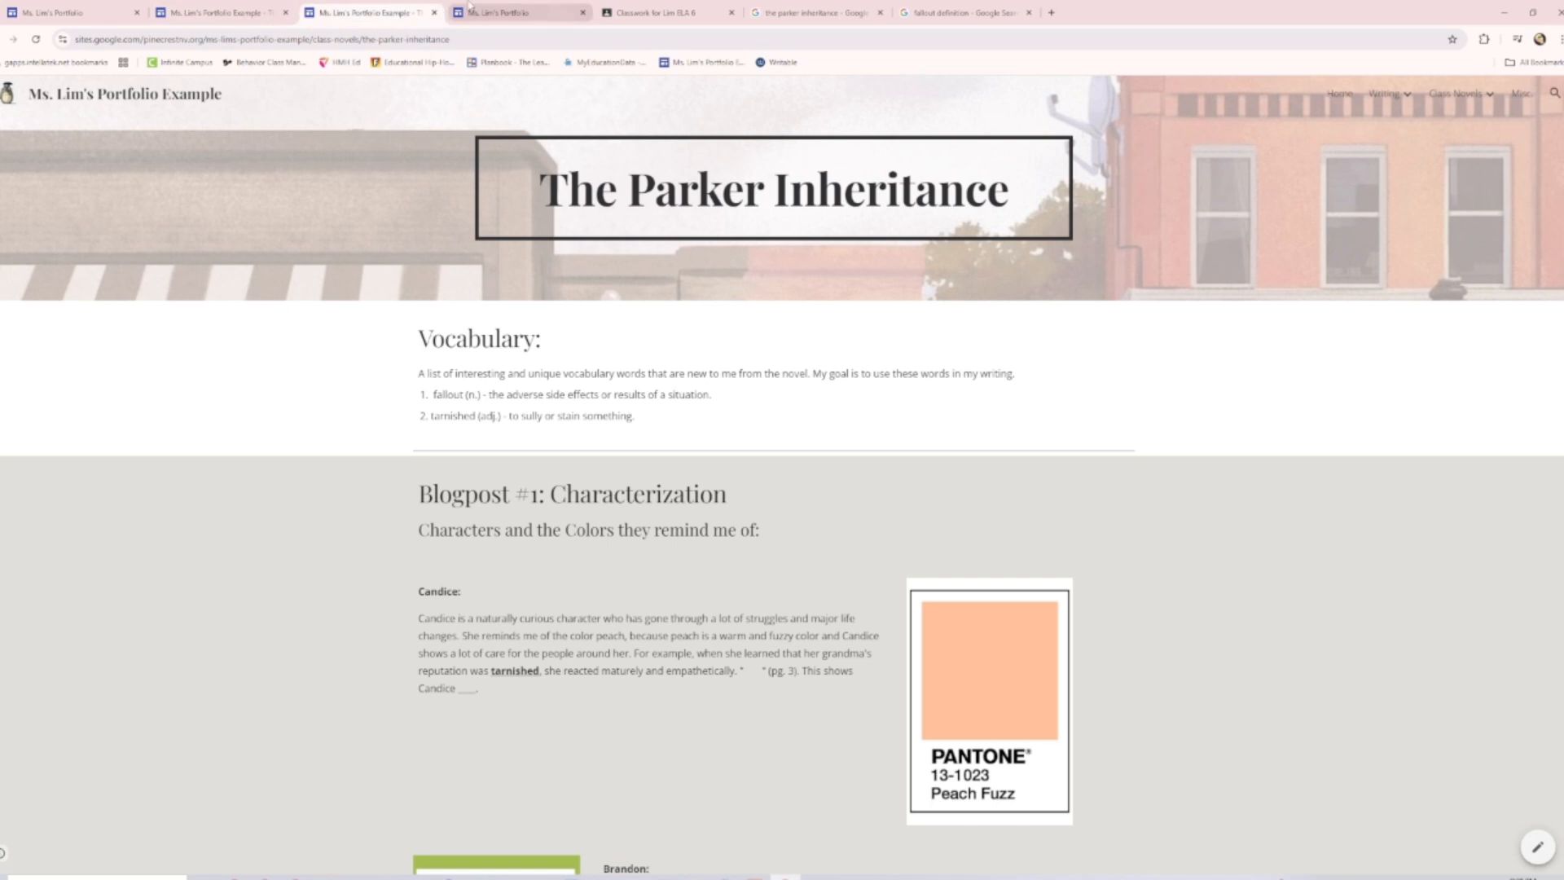
{"action": "key", "text": "ctrl+v"}
{"action": "left_click", "coordinate": [447, 475]}
{"action": "left_click", "coordinate": [405, 455]}
{"action": "key", "text": "BackSpace"}
{"action": "type", "text": "t"}
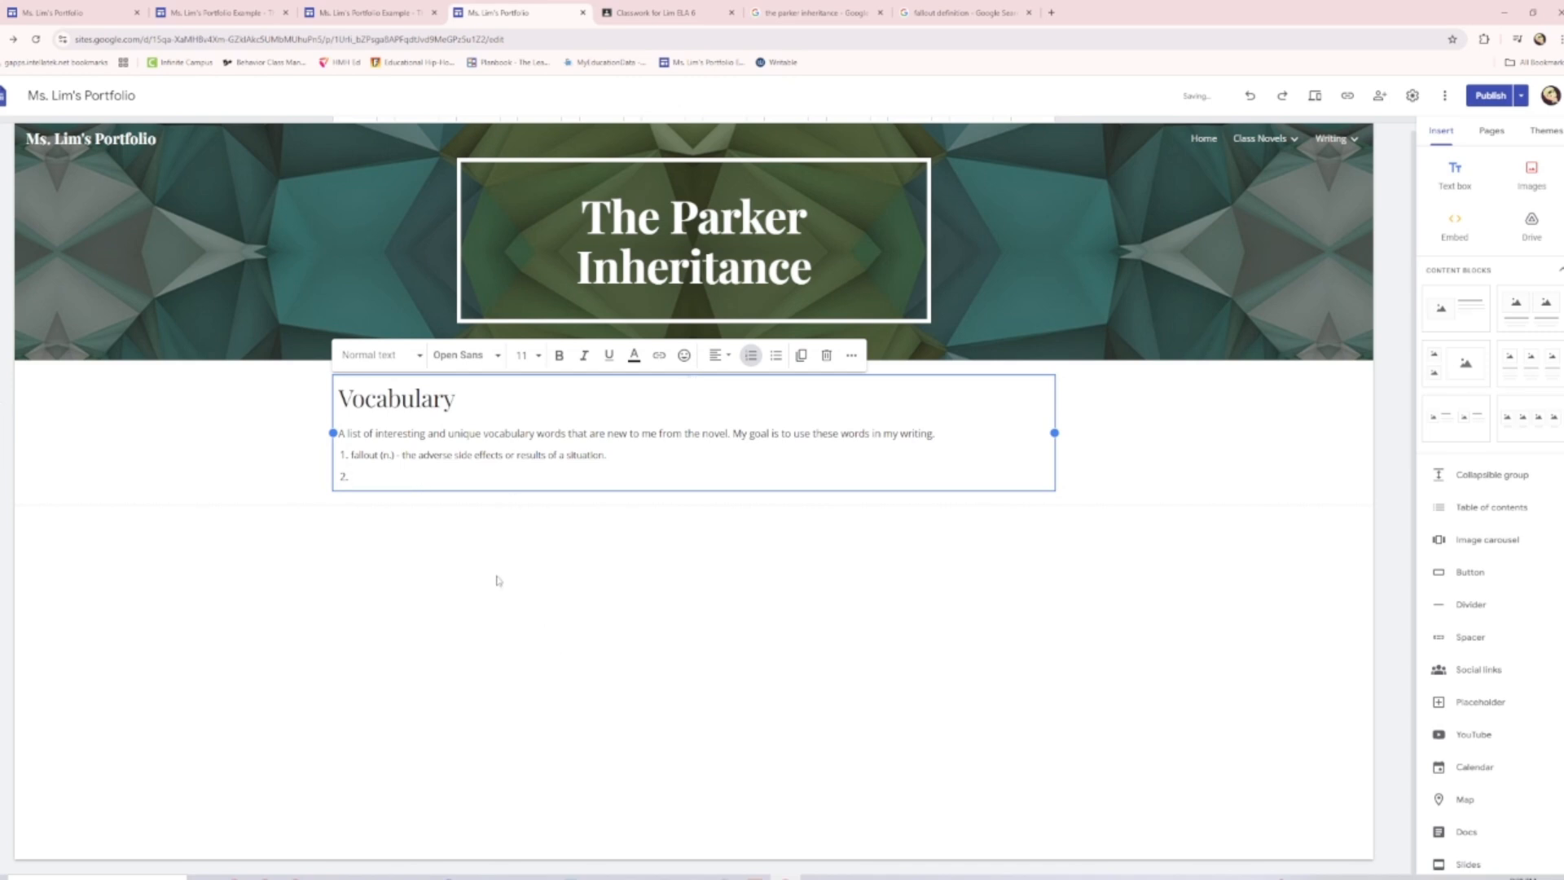
{"action": "triple_click", "coordinate": [434, 457]}
{"action": "left_click", "coordinate": [434, 457], "text": "shift"}
{"action": "triple_click", "coordinate": [435, 457]}
{"action": "left_click", "coordinate": [598, 469]}
{"action": "left_click", "coordinate": [487, 640]}
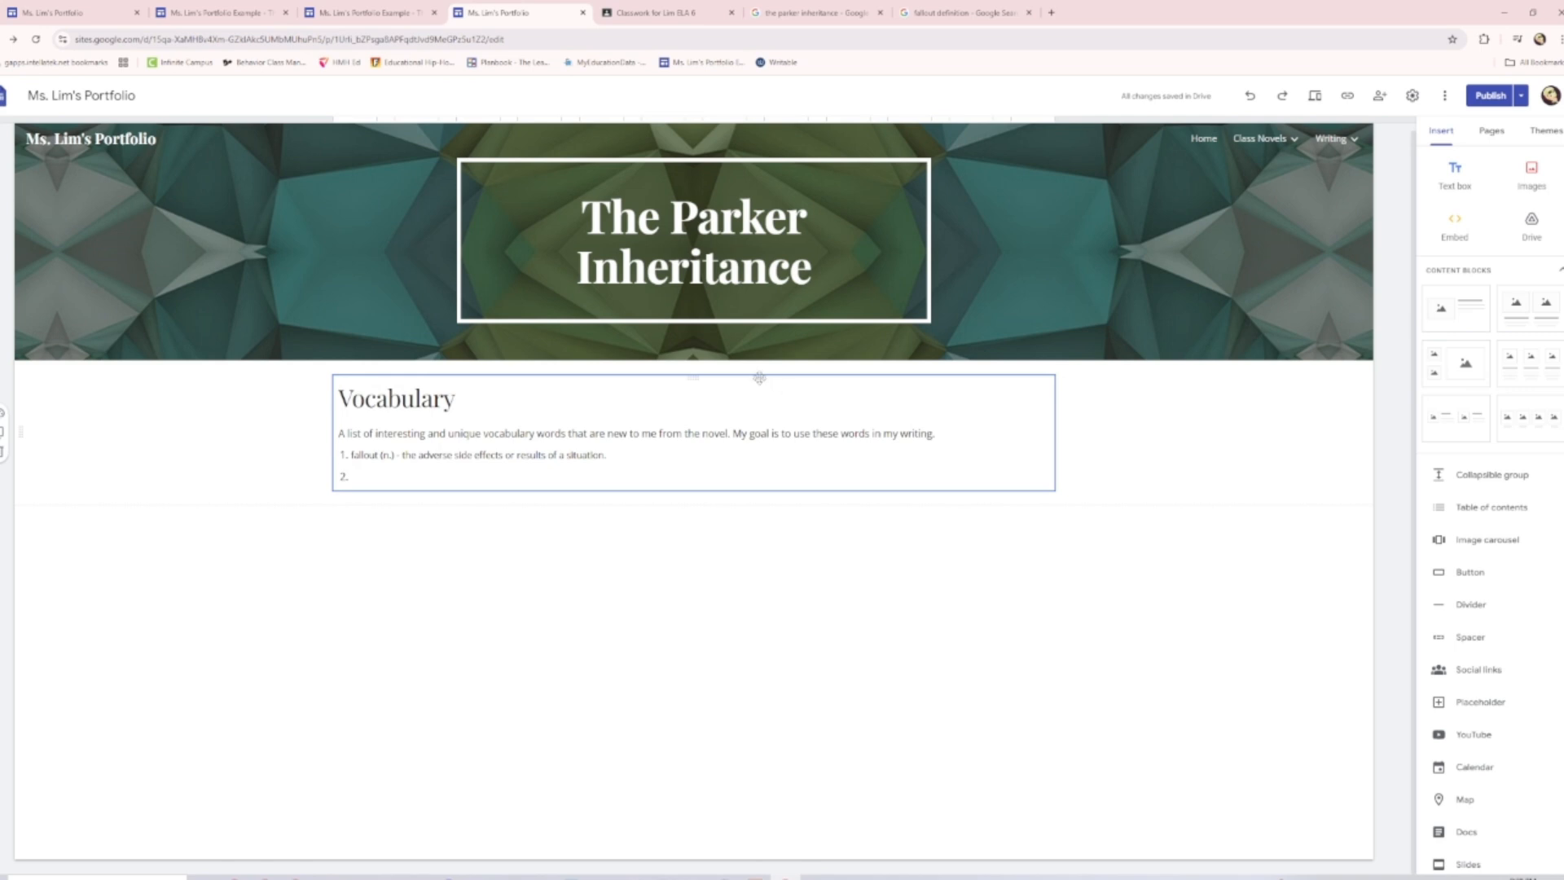
Look over the vocabulary list and Blogpost #1: Characterization on the example Parker Inheritance page
{"action": "key", "text": "ctrl+shift+Tab"}
{"action": "scroll", "coordinate": [669, 517], "scroll_direction": "down", "scroll_amount": 3}
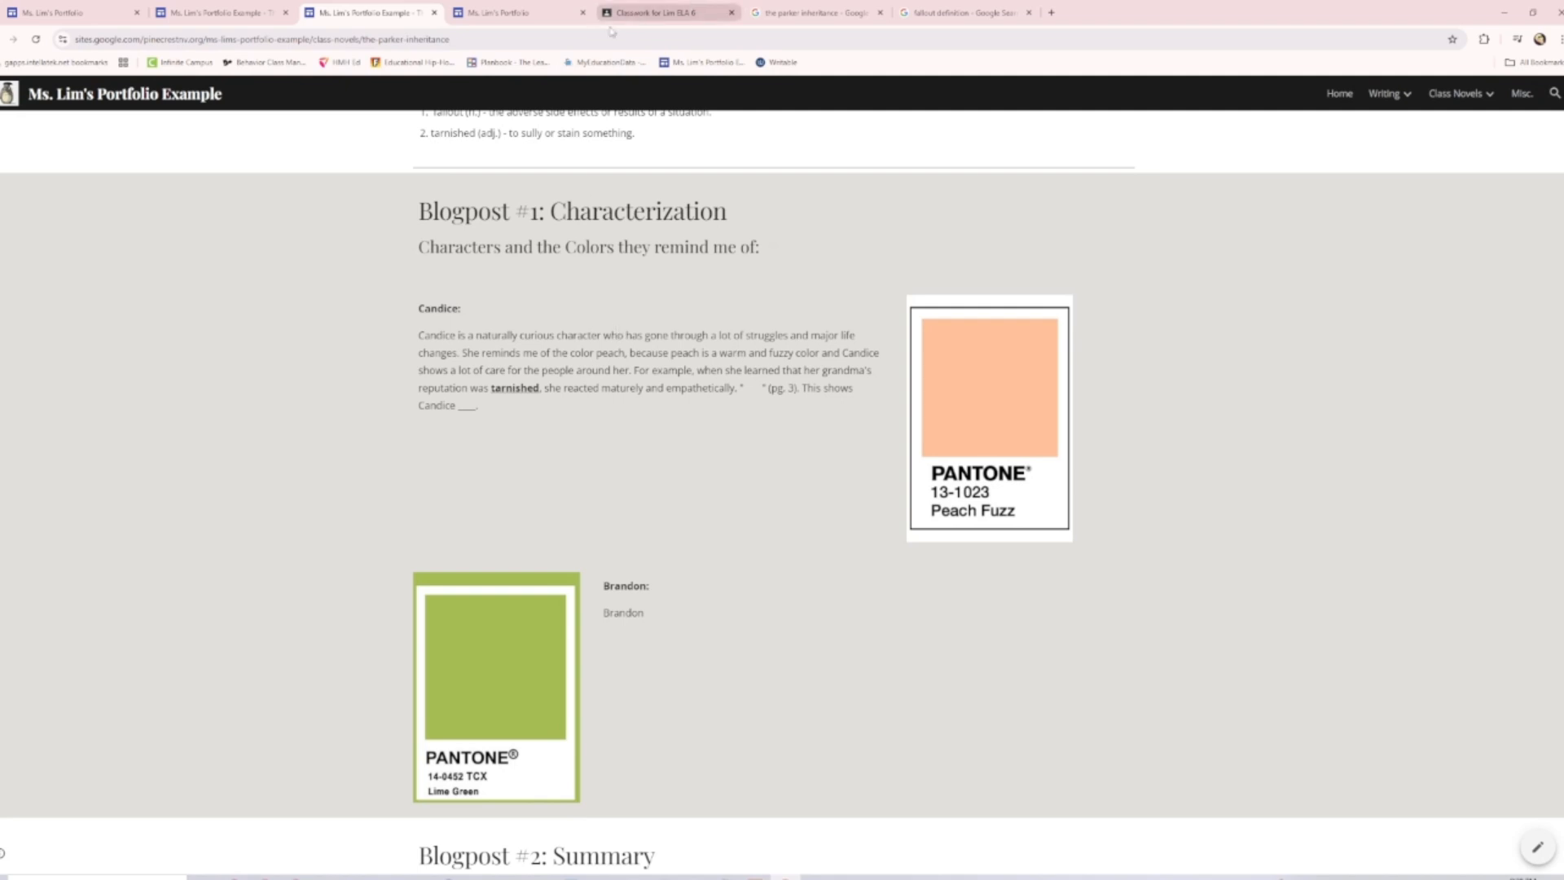
{"action": "scroll", "coordinate": [501, 385], "scroll_direction": "up", "scroll_amount": 5}
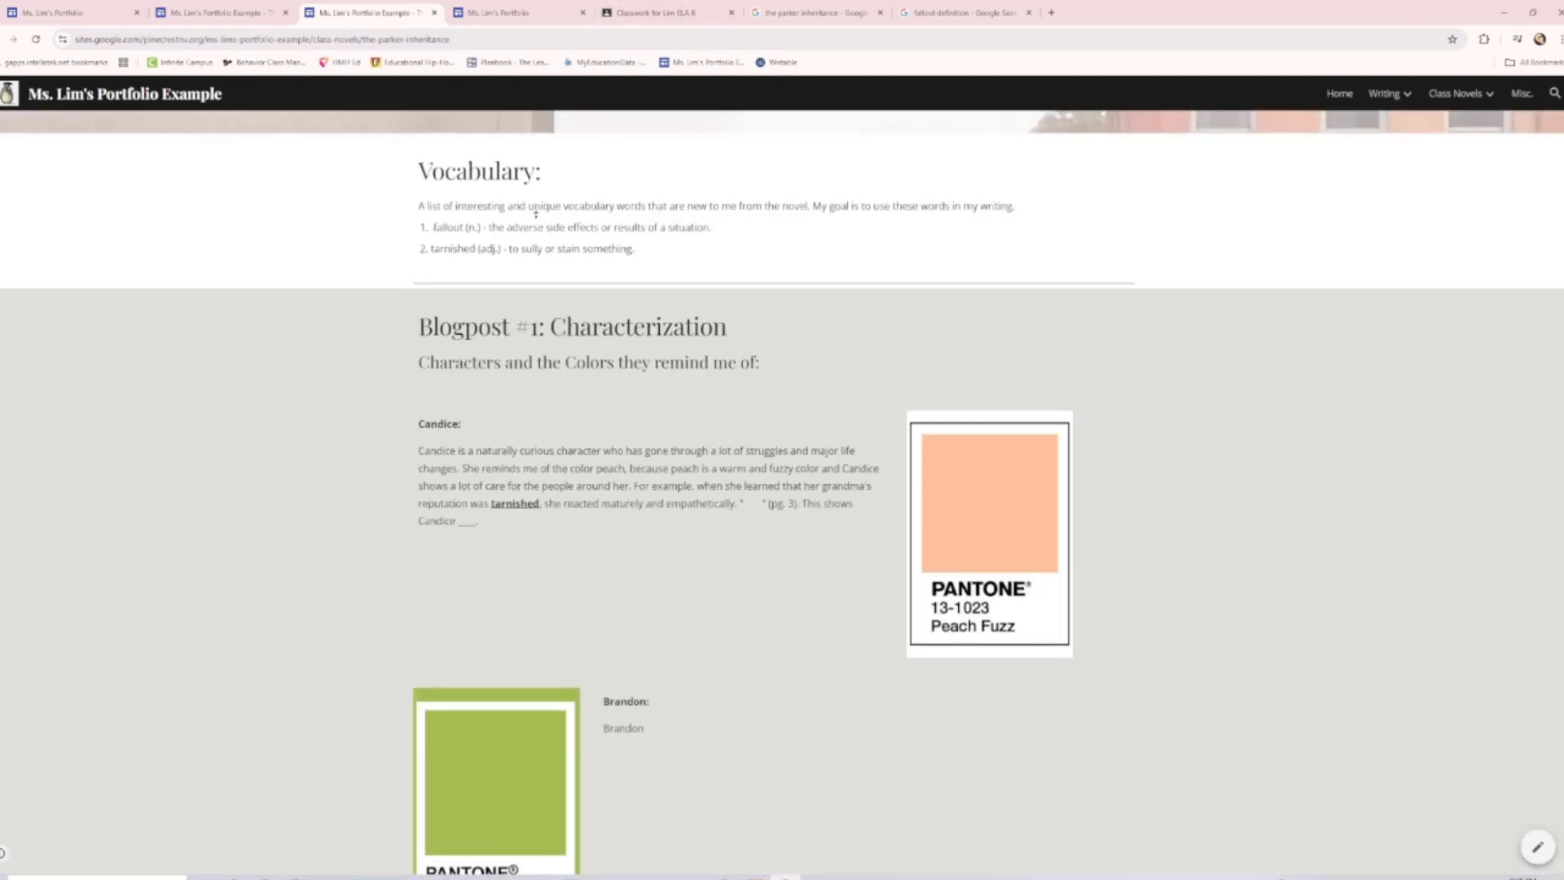
Switch to Google Classroom and expand "Blog Post #1: Characterization **Graded**" in the Classwork list under The Parker Inheritance: Novel Study
{"action": "left_click", "coordinate": [651, 13]}
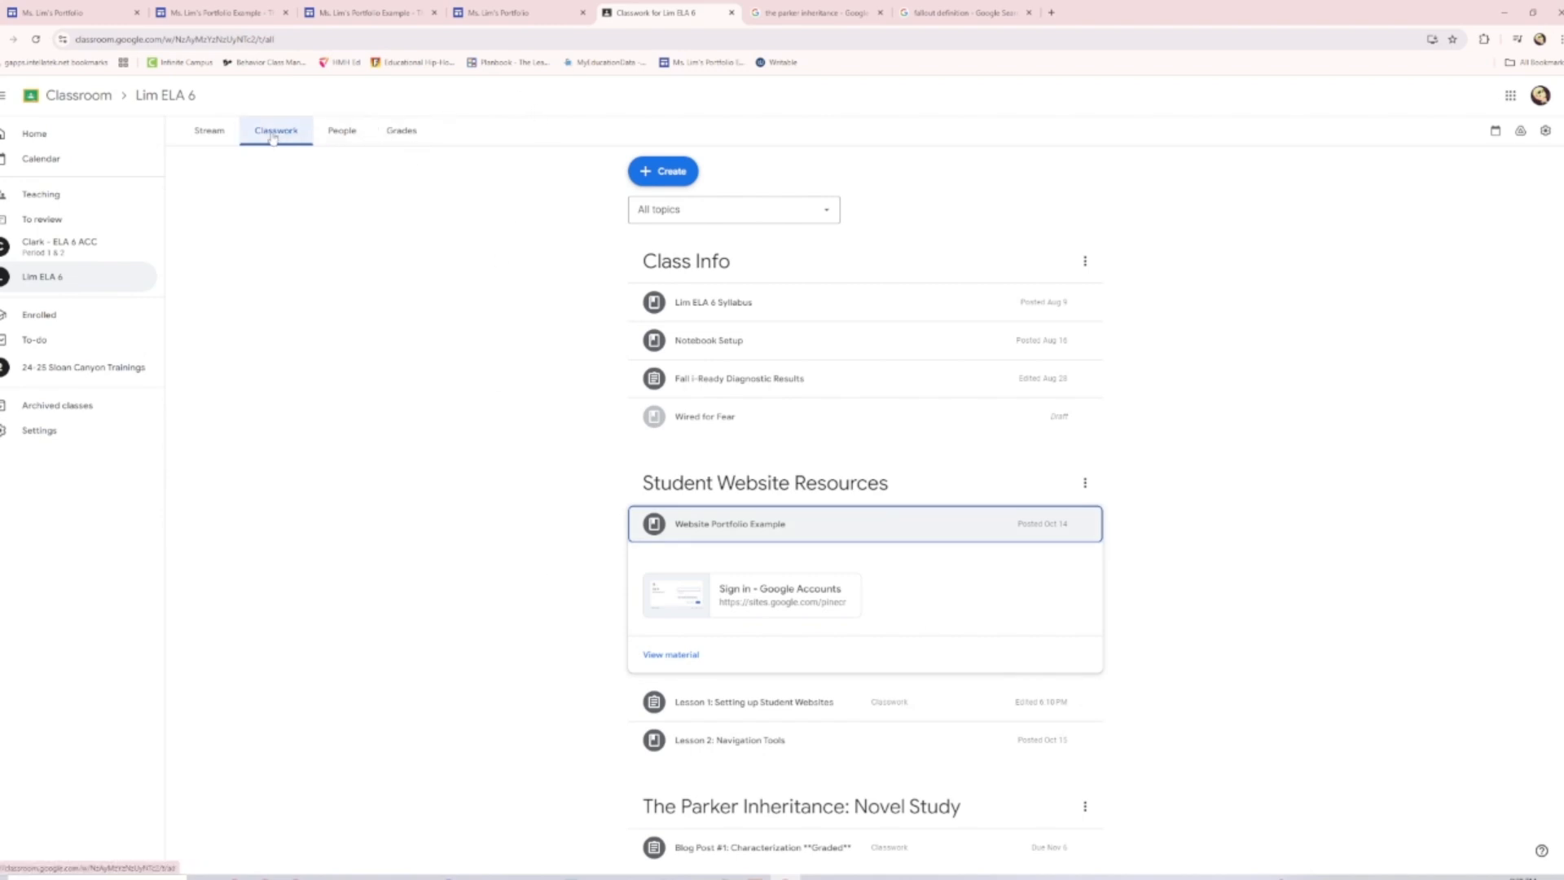
{"action": "left_click", "coordinate": [210, 130]}
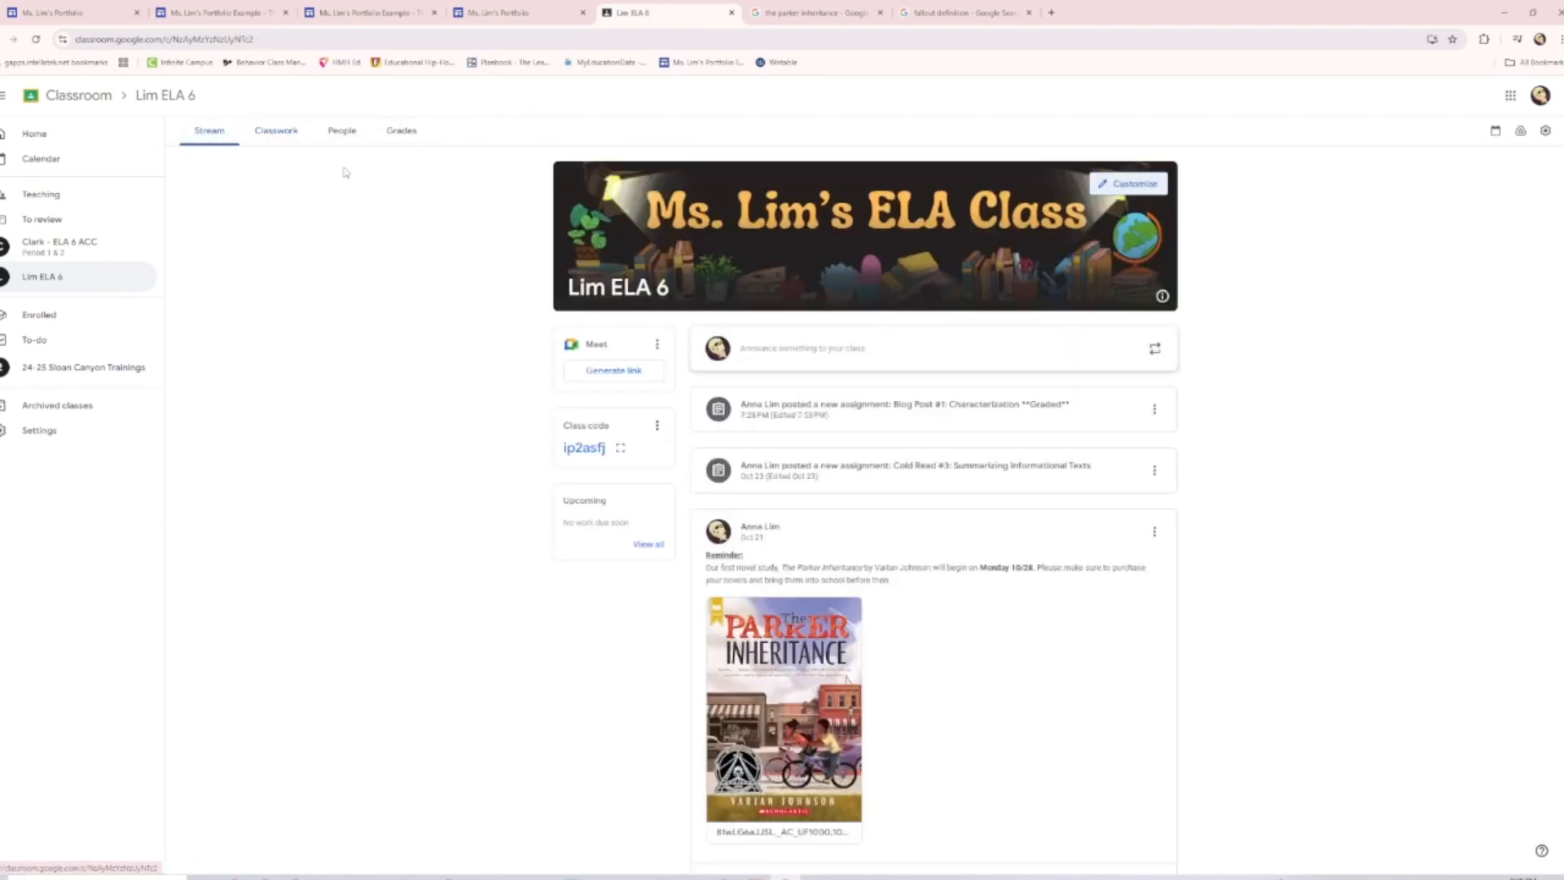
{"action": "left_click", "coordinate": [273, 132]}
{"action": "left_click", "coordinate": [888, 533]}
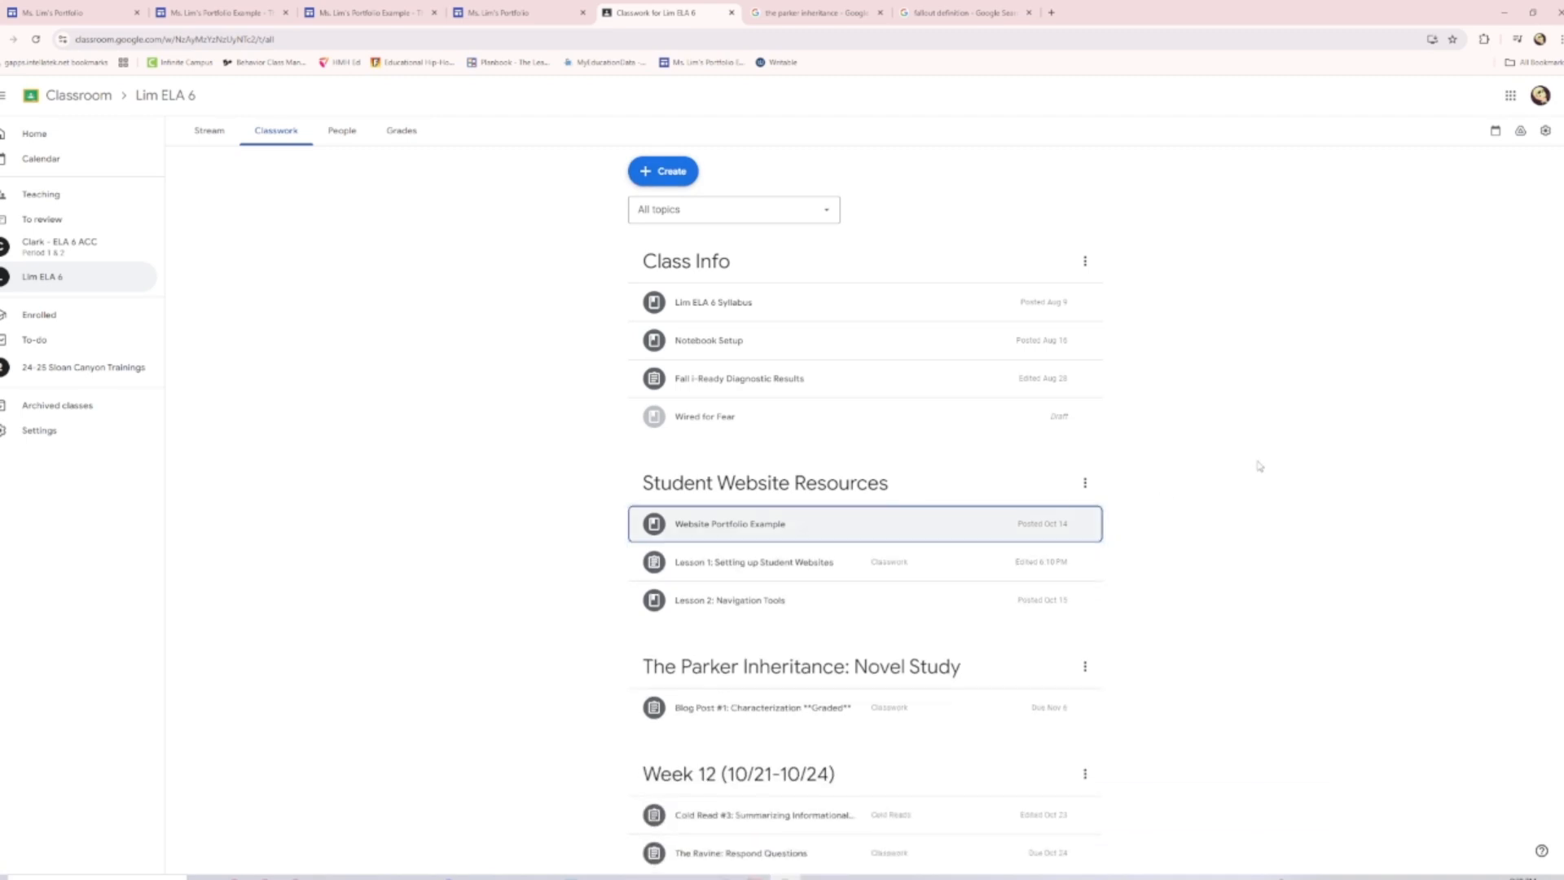
{"action": "scroll", "coordinate": [1254, 488], "scroll_direction": "down", "scroll_amount": 3}
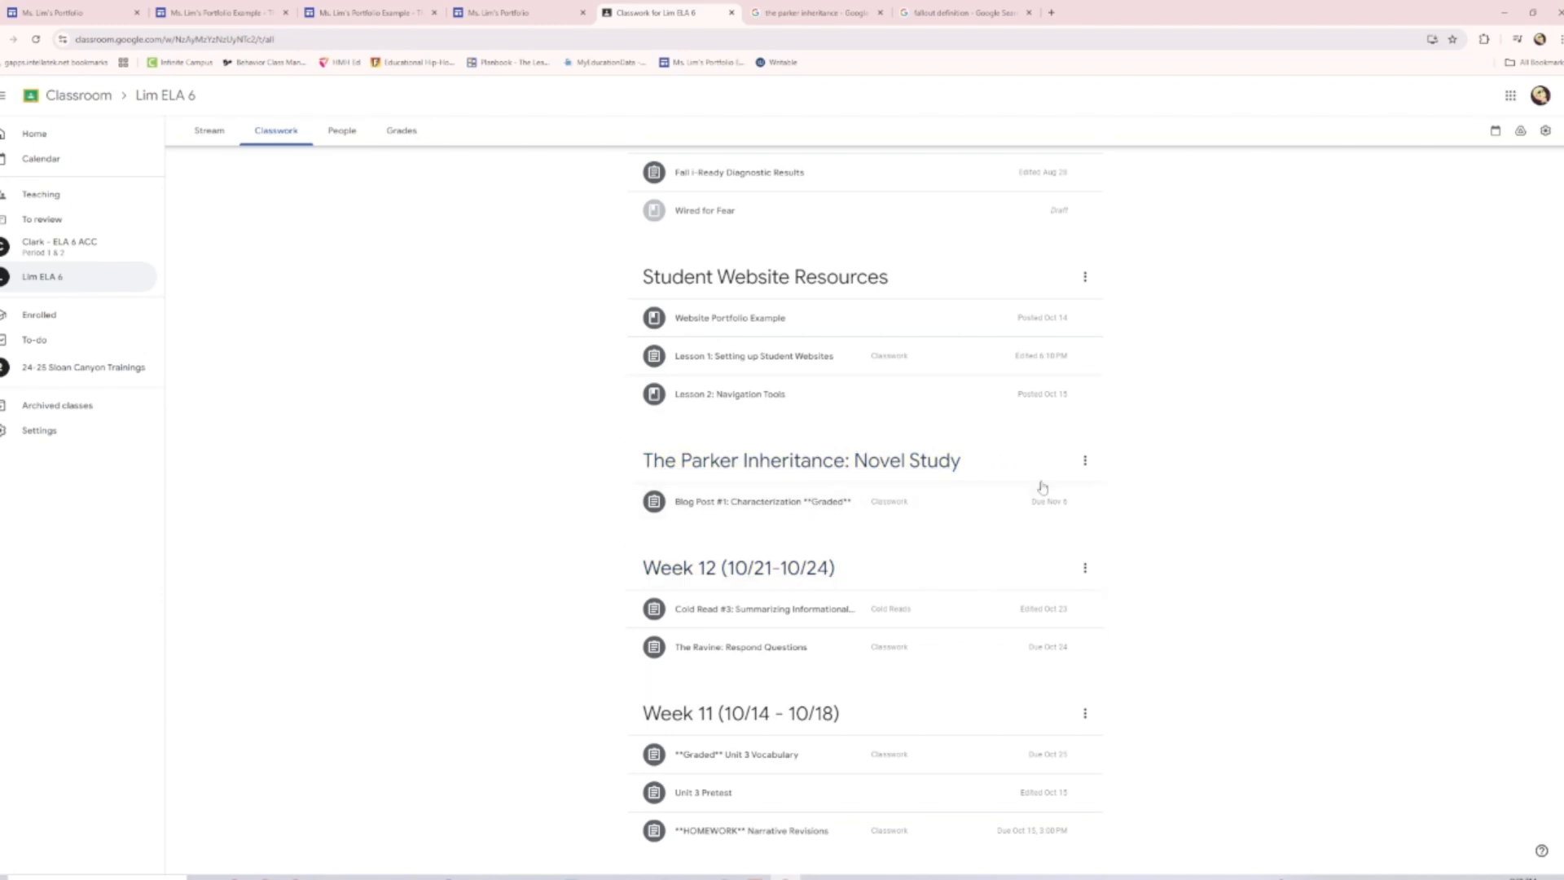
{"action": "left_click", "coordinate": [1003, 501]}
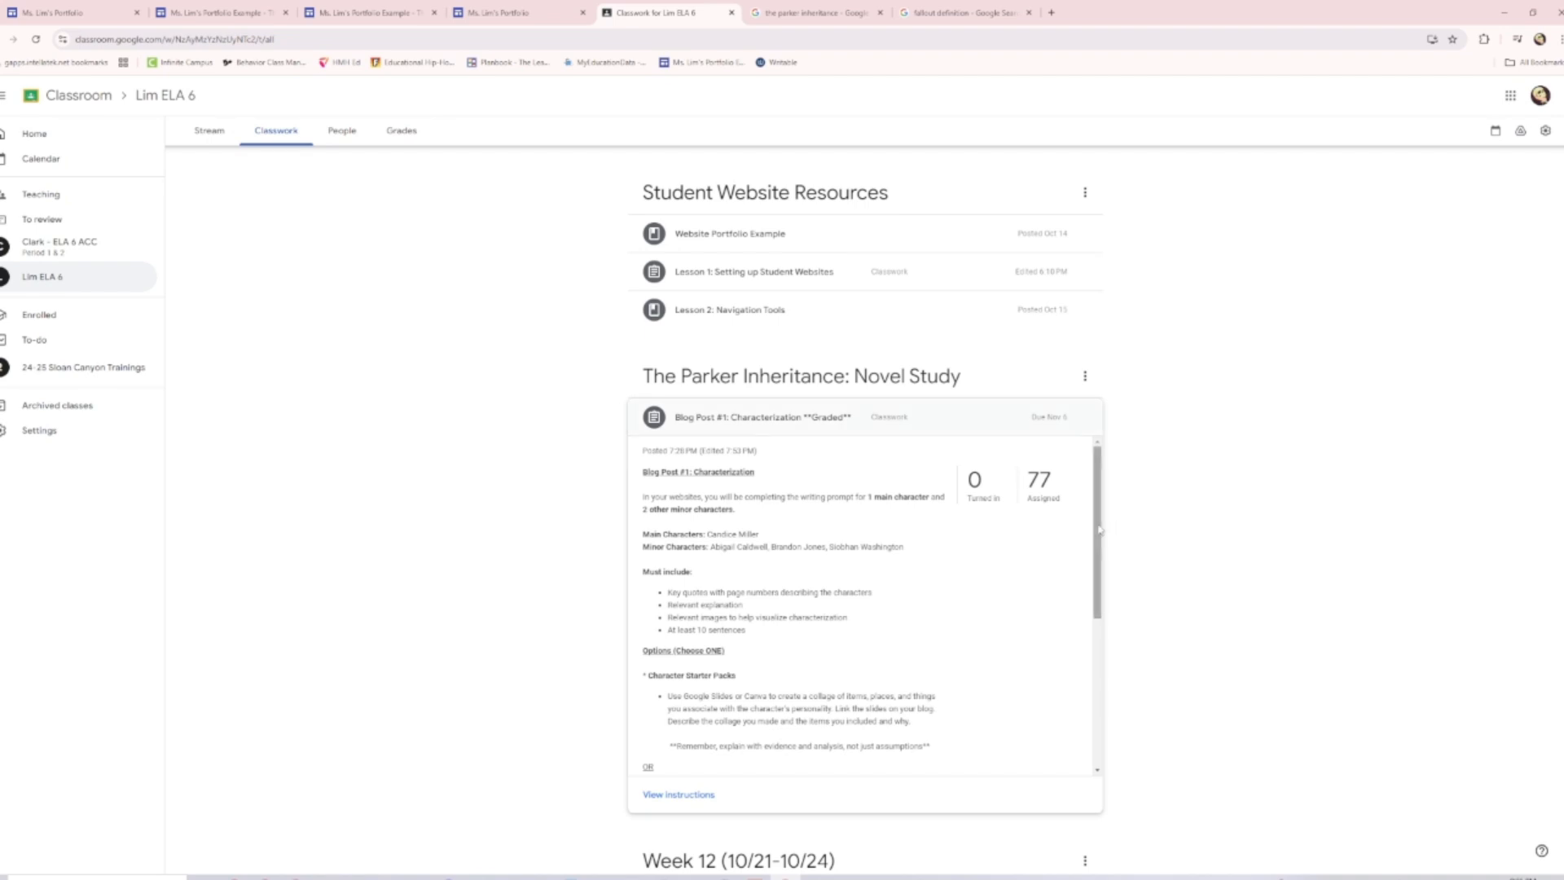
Read the Blog Post #1 instructions, covering the required characters, the must-include list and the writing options from starter packs to animal aura
{"action": "scroll", "coordinate": [648, 593], "scroll_direction": "down", "scroll_amount": 1}
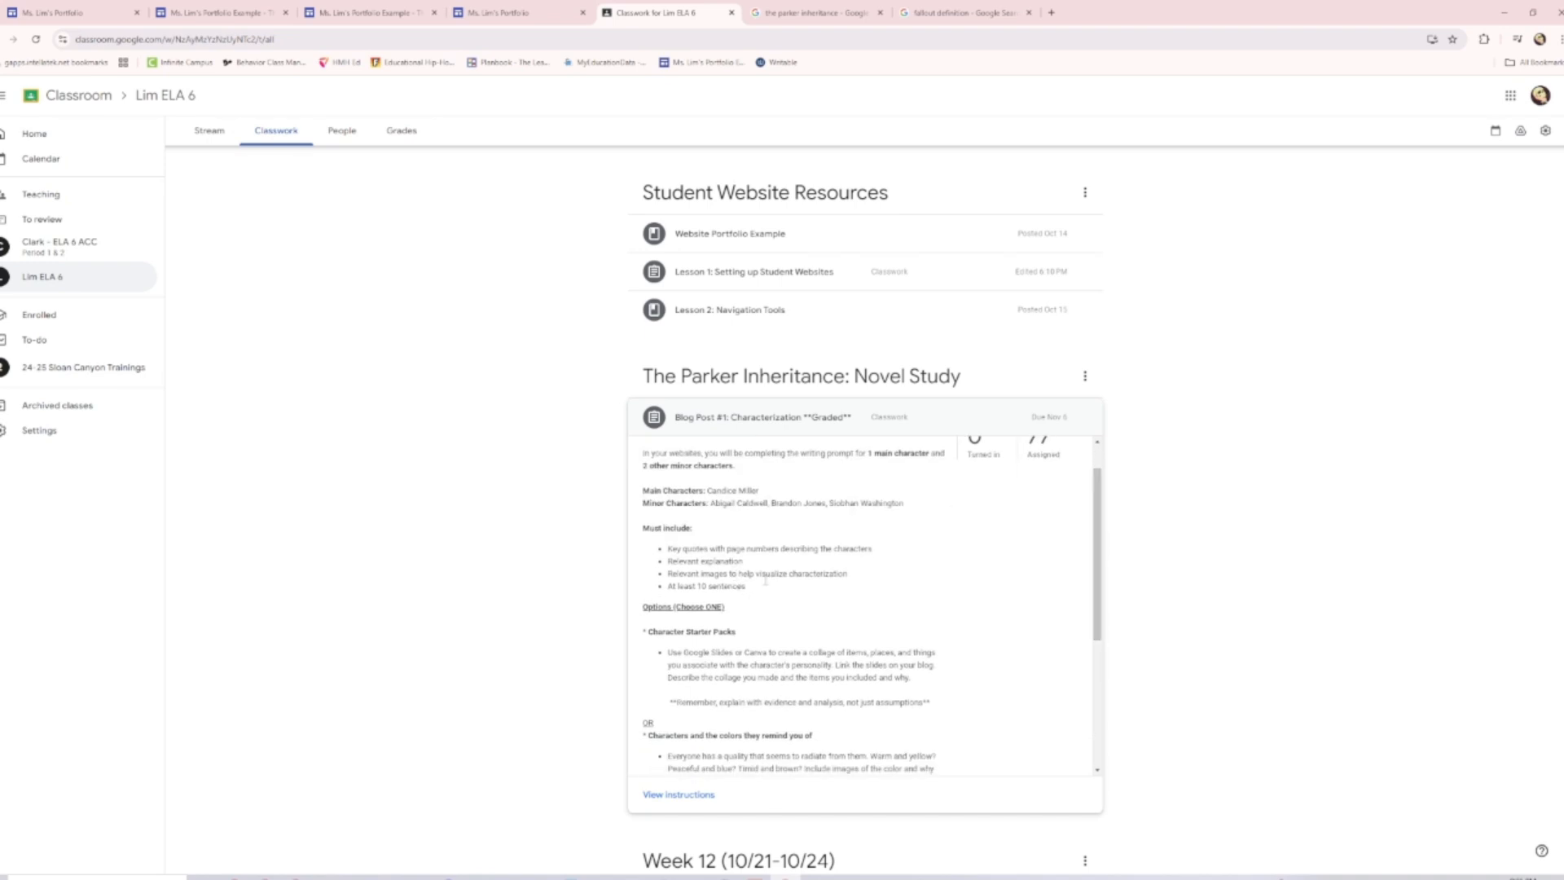
{"action": "scroll", "coordinate": [1101, 562], "scroll_direction": "up", "scroll_amount": 1}
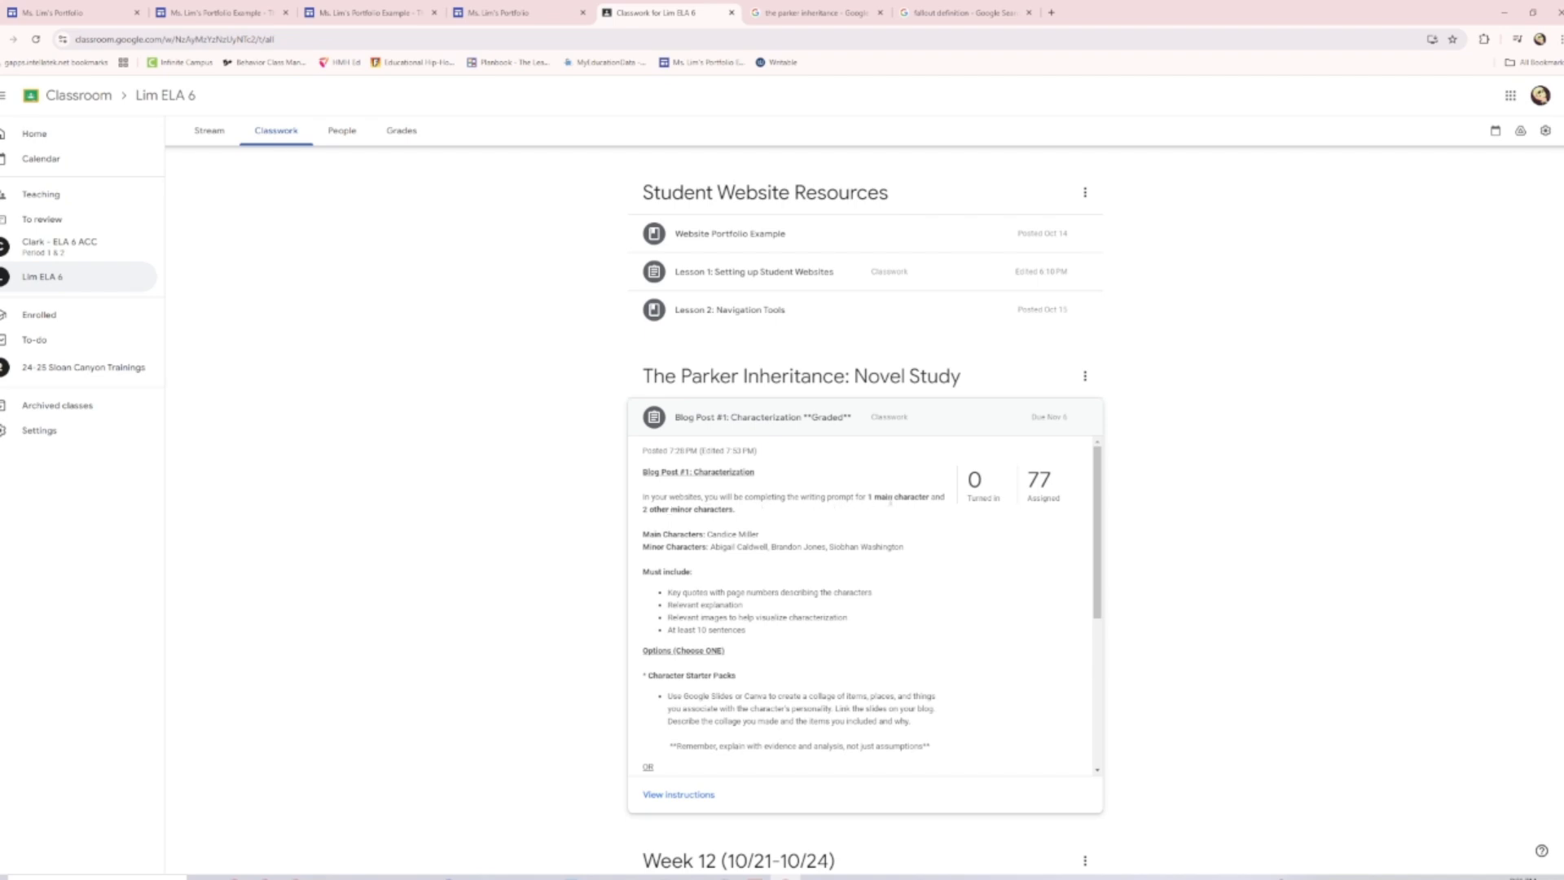
{"action": "mouse_move", "coordinate": [906, 503]}
{"action": "left_mouse_down"}
{"action": "mouse_move", "coordinate": [907, 486]}
{"action": "mouse_move", "coordinate": [896, 496]}
{"action": "left_mouse_up"}
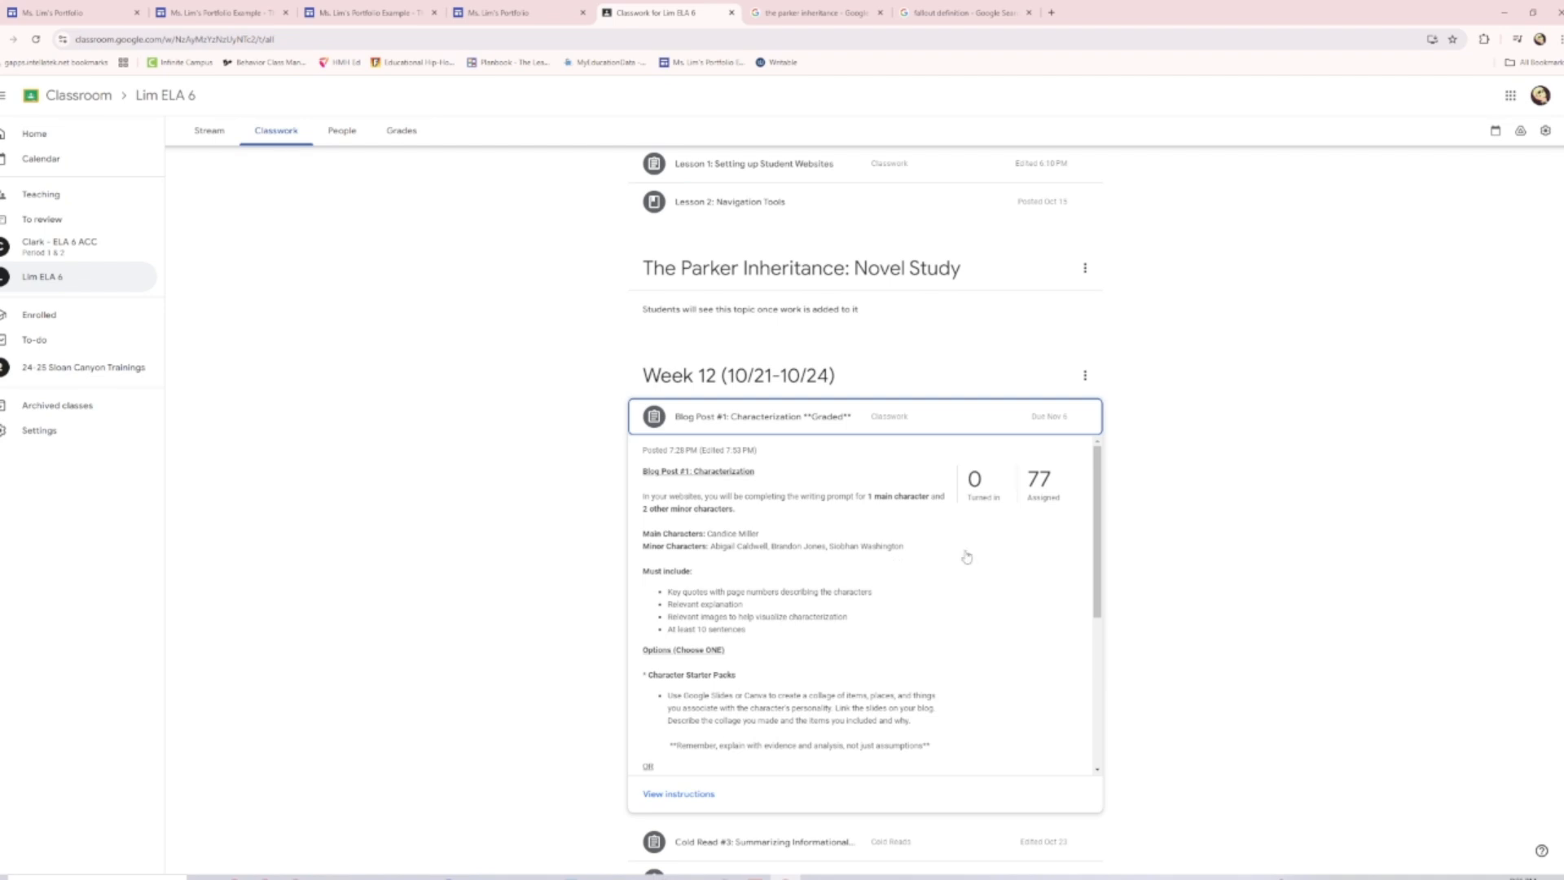
{"action": "left_click_drag", "start_coordinate": [1092, 543], "coordinate": [1098, 563]}
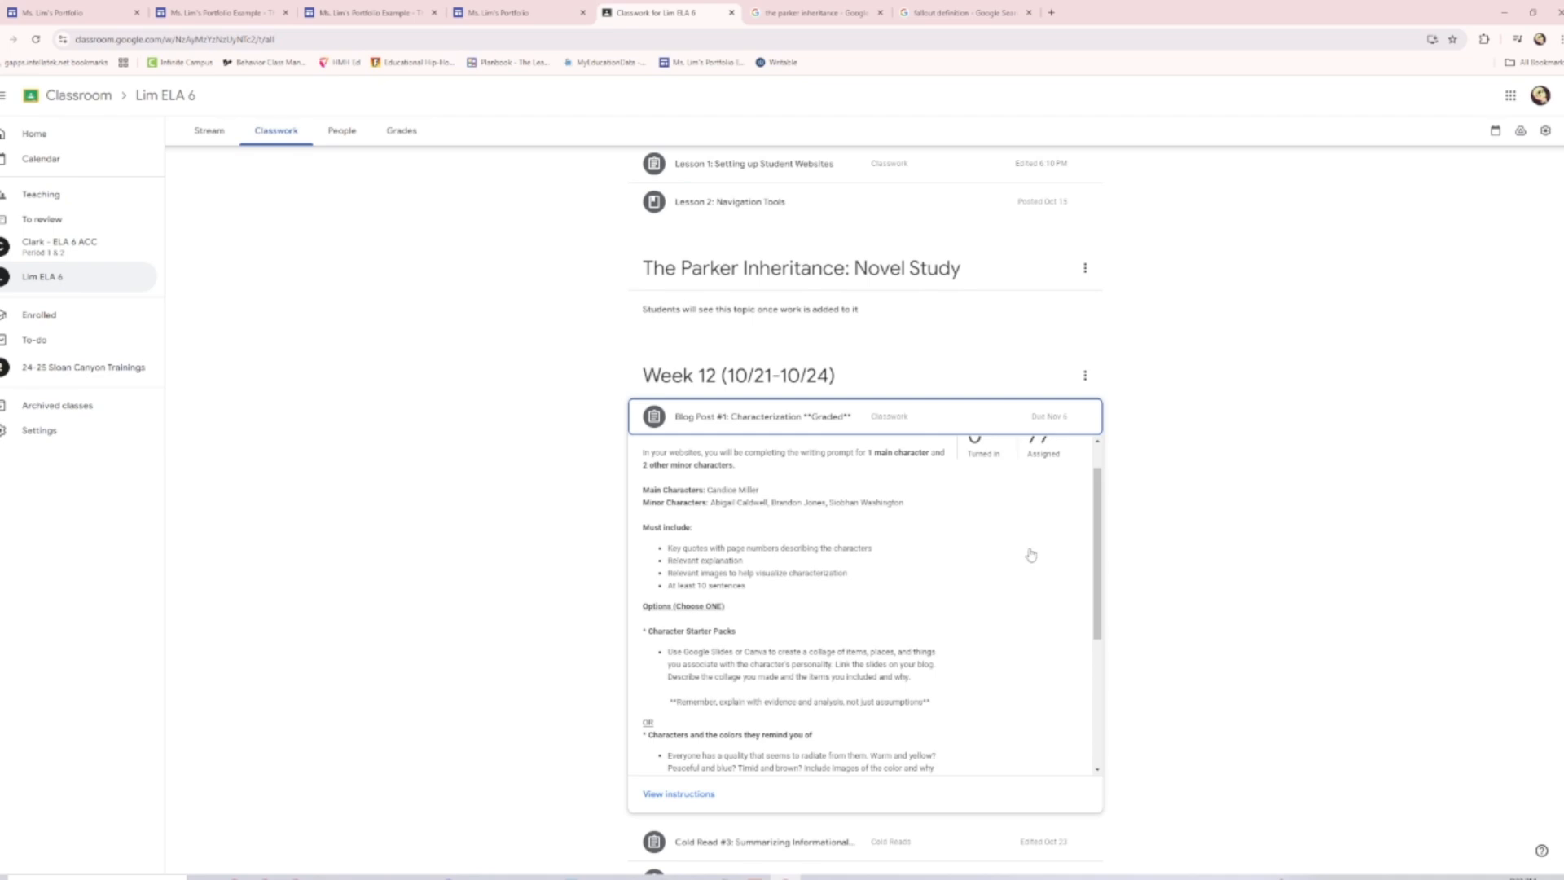
{"action": "mouse_move", "coordinate": [1097, 550]}
{"action": "left_mouse_down"}
{"action": "mouse_move", "coordinate": [1092, 590]}
{"action": "mouse_move", "coordinate": [1083, 530]}
{"action": "left_mouse_up"}
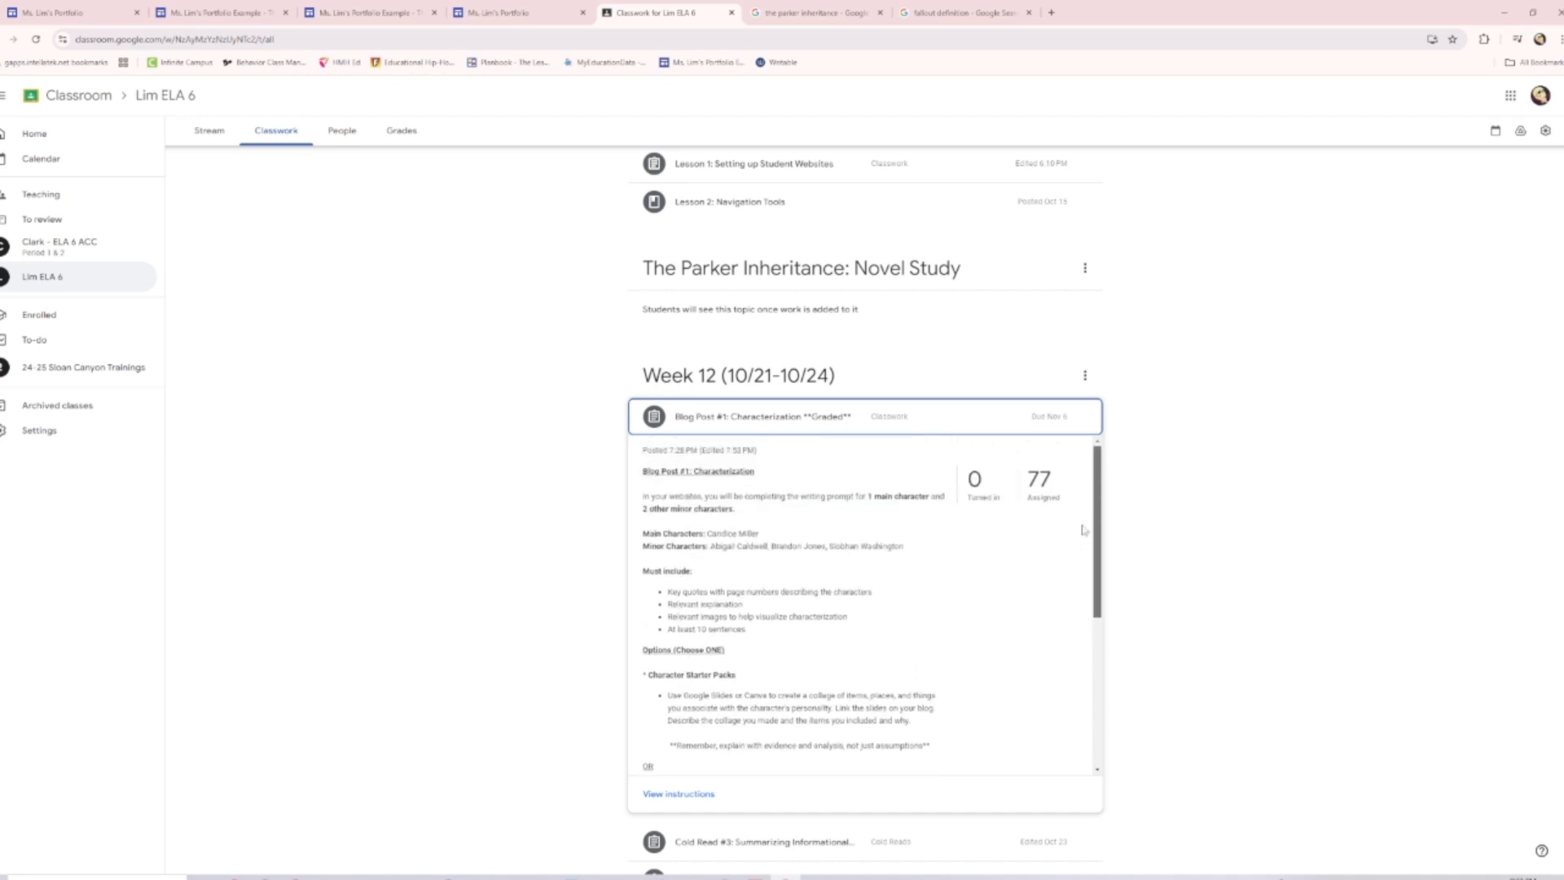
{"action": "scroll", "coordinate": [974, 446], "scroll_direction": "down", "scroll_amount": 2}
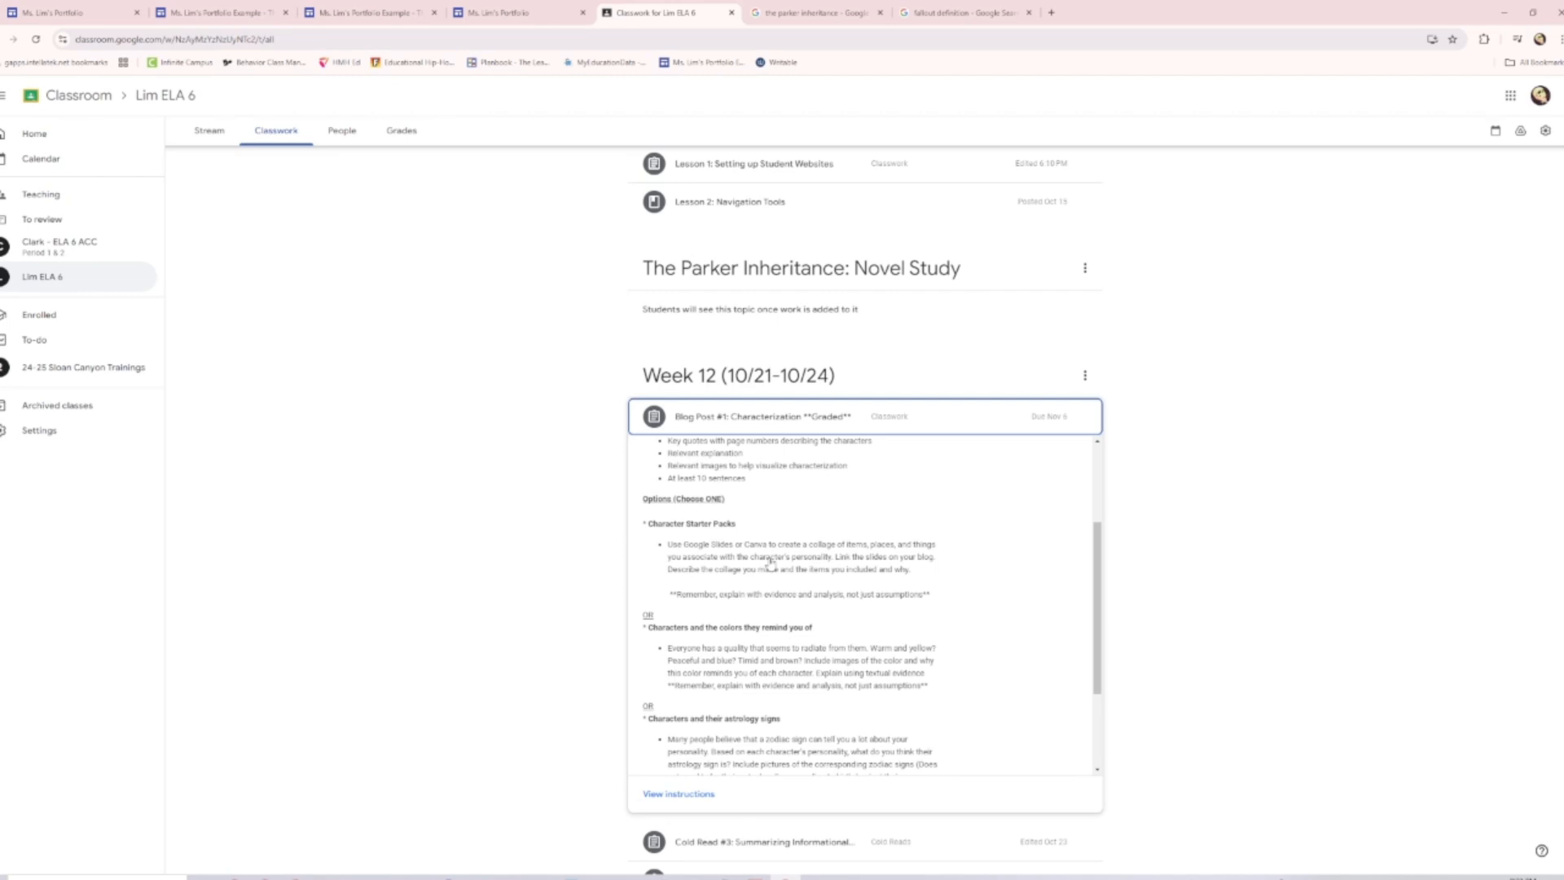
{"action": "scroll", "coordinate": [1087, 625], "scroll_direction": "down", "scroll_amount": 1}
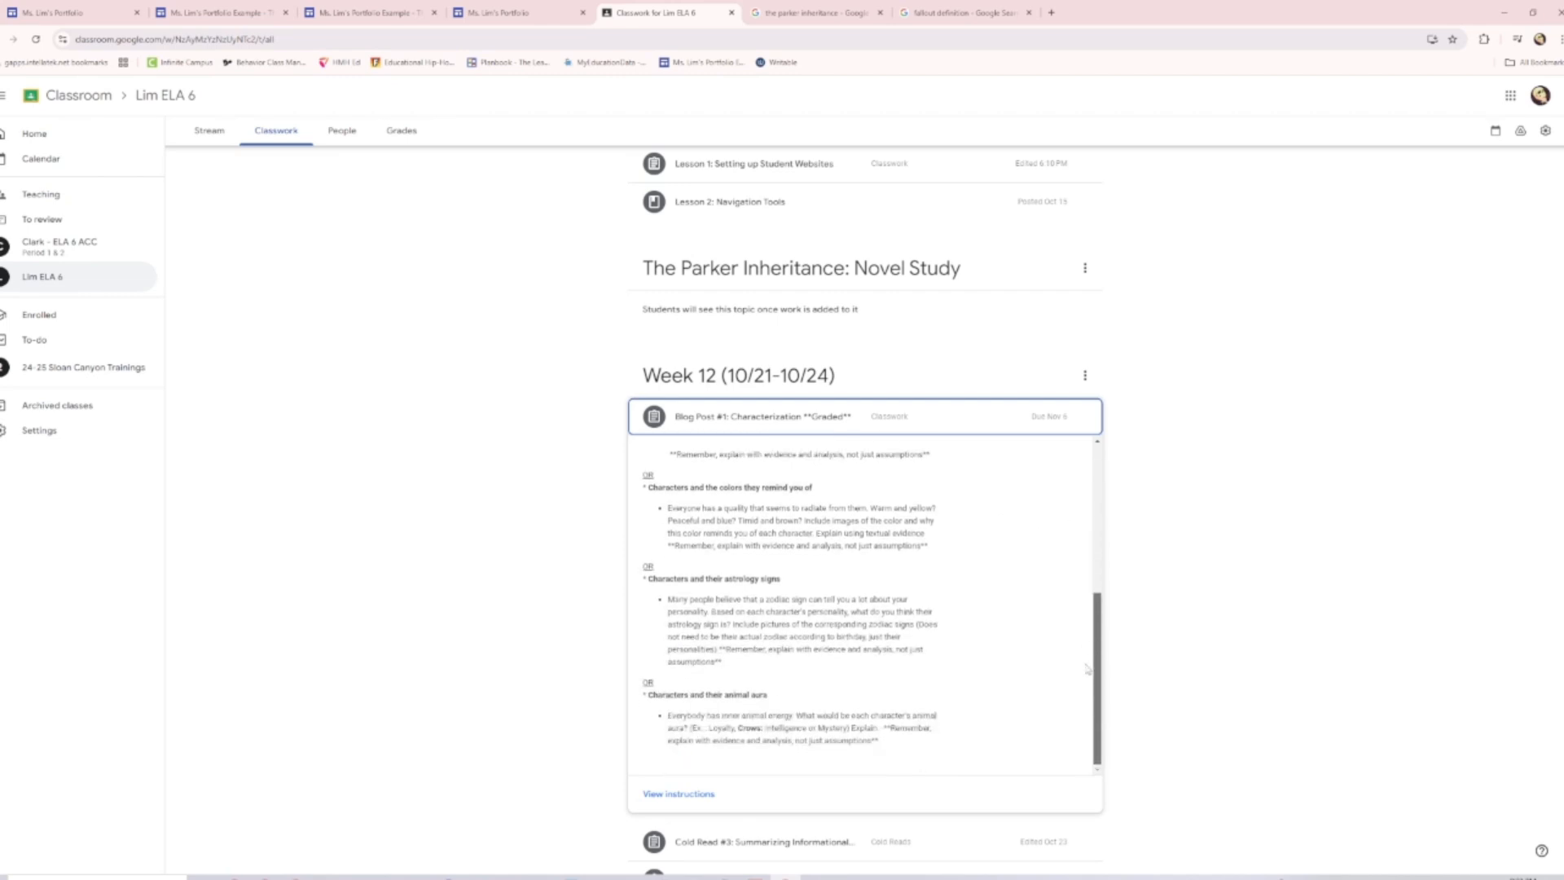
{"action": "scroll", "coordinate": [1087, 624], "scroll_direction": "up", "scroll_amount": 1}
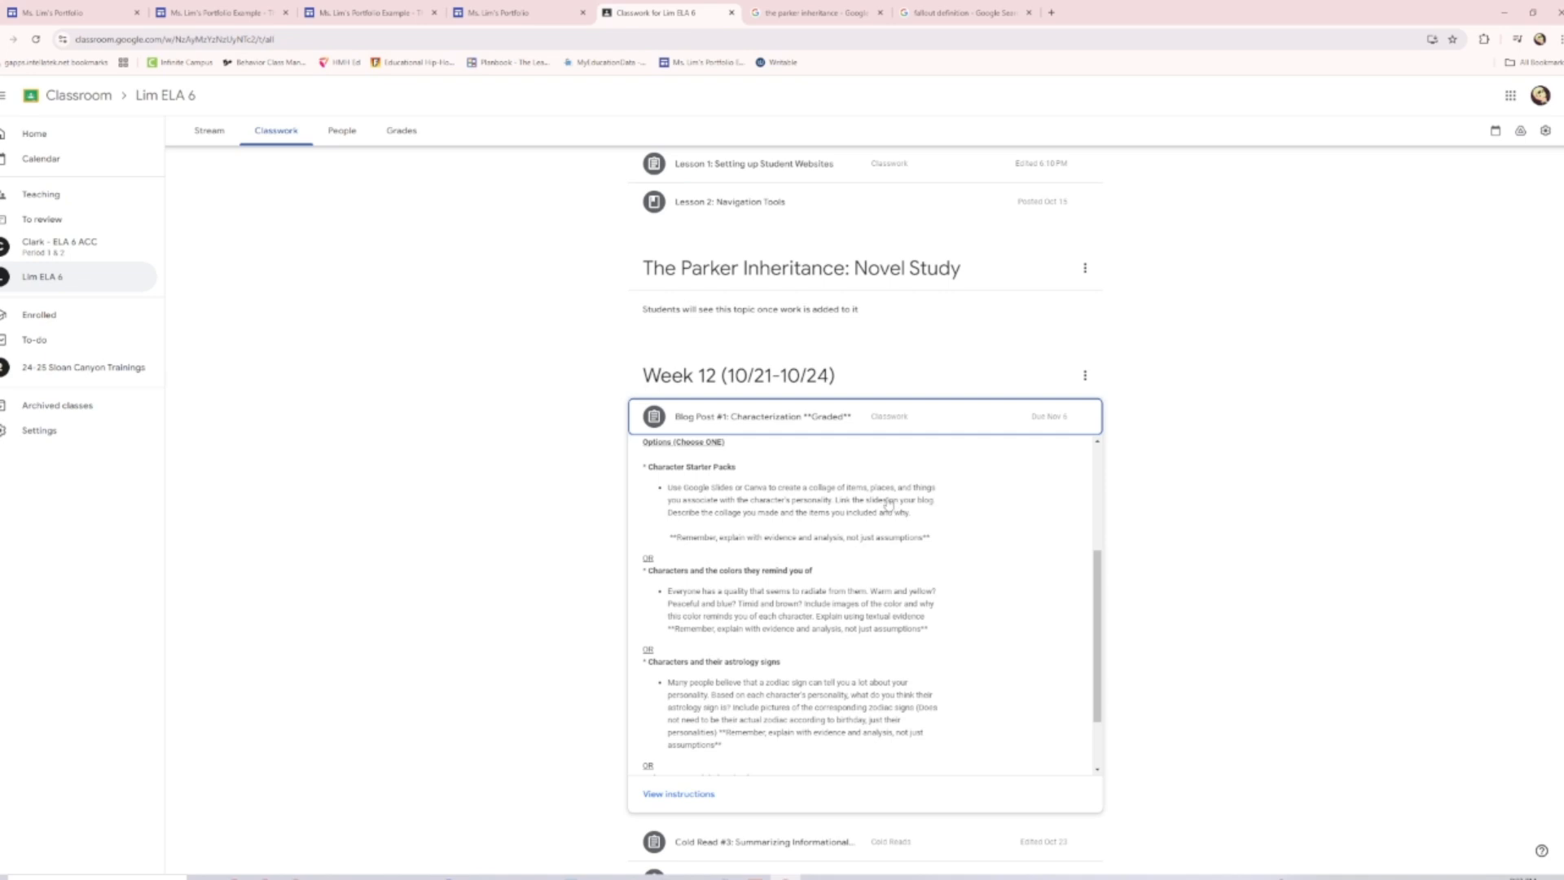
Return to the portfolio's Parker Inheritance page in Google Sites, browse the Slides presentations available for embedding, and close the list without inserting any
{"action": "left_click", "coordinate": [476, 11]}
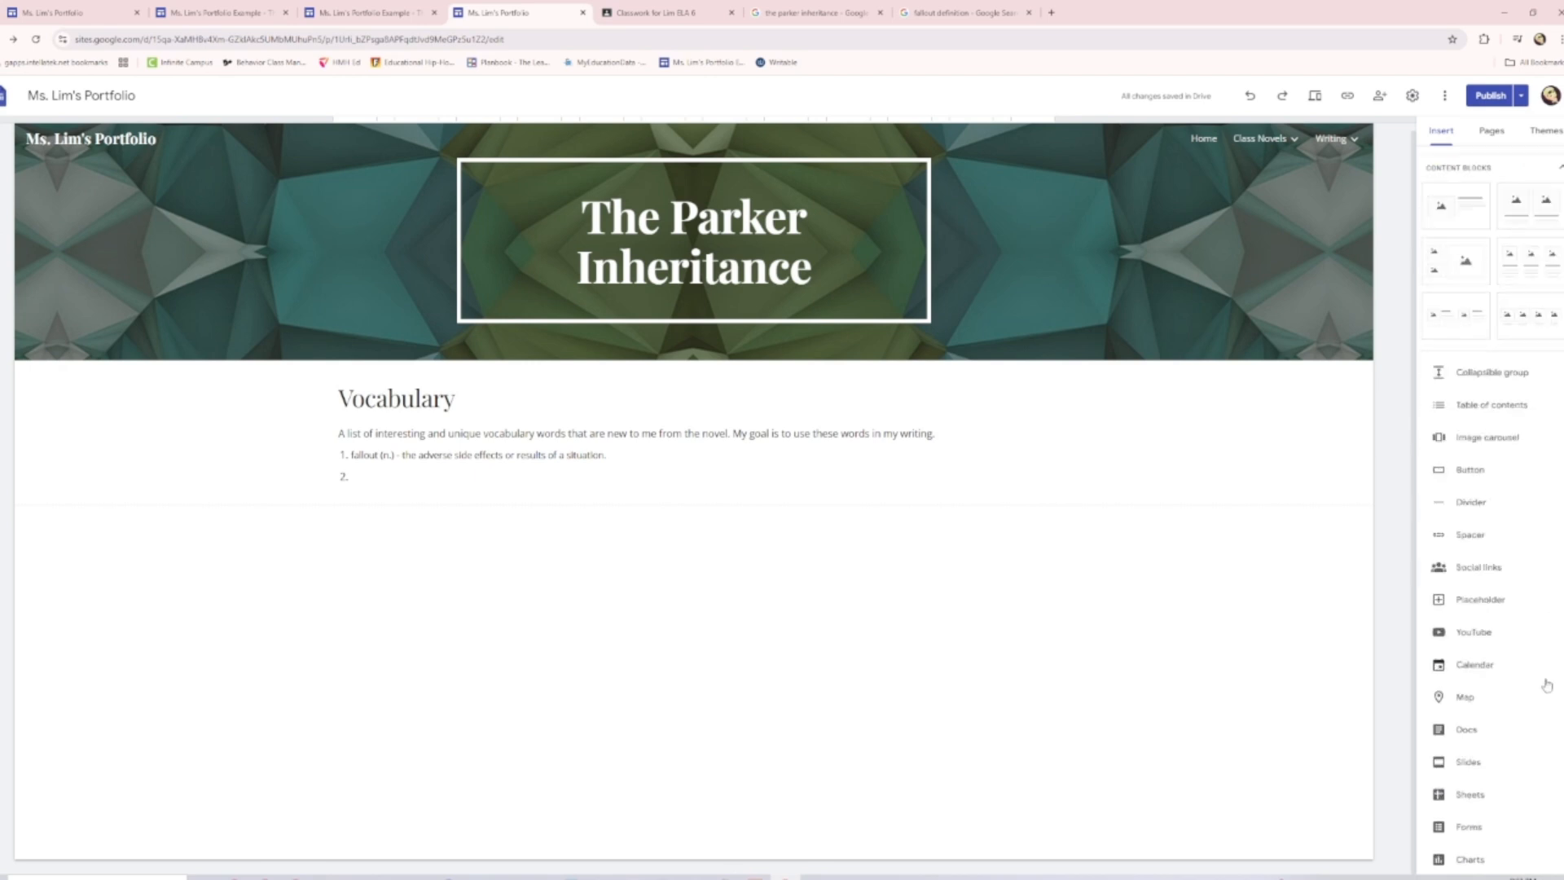
{"action": "scroll", "coordinate": [1531, 326], "scroll_direction": "down", "scroll_amount": 2}
{"action": "scroll", "coordinate": [1466, 245], "scroll_direction": "up", "scroll_amount": 2}
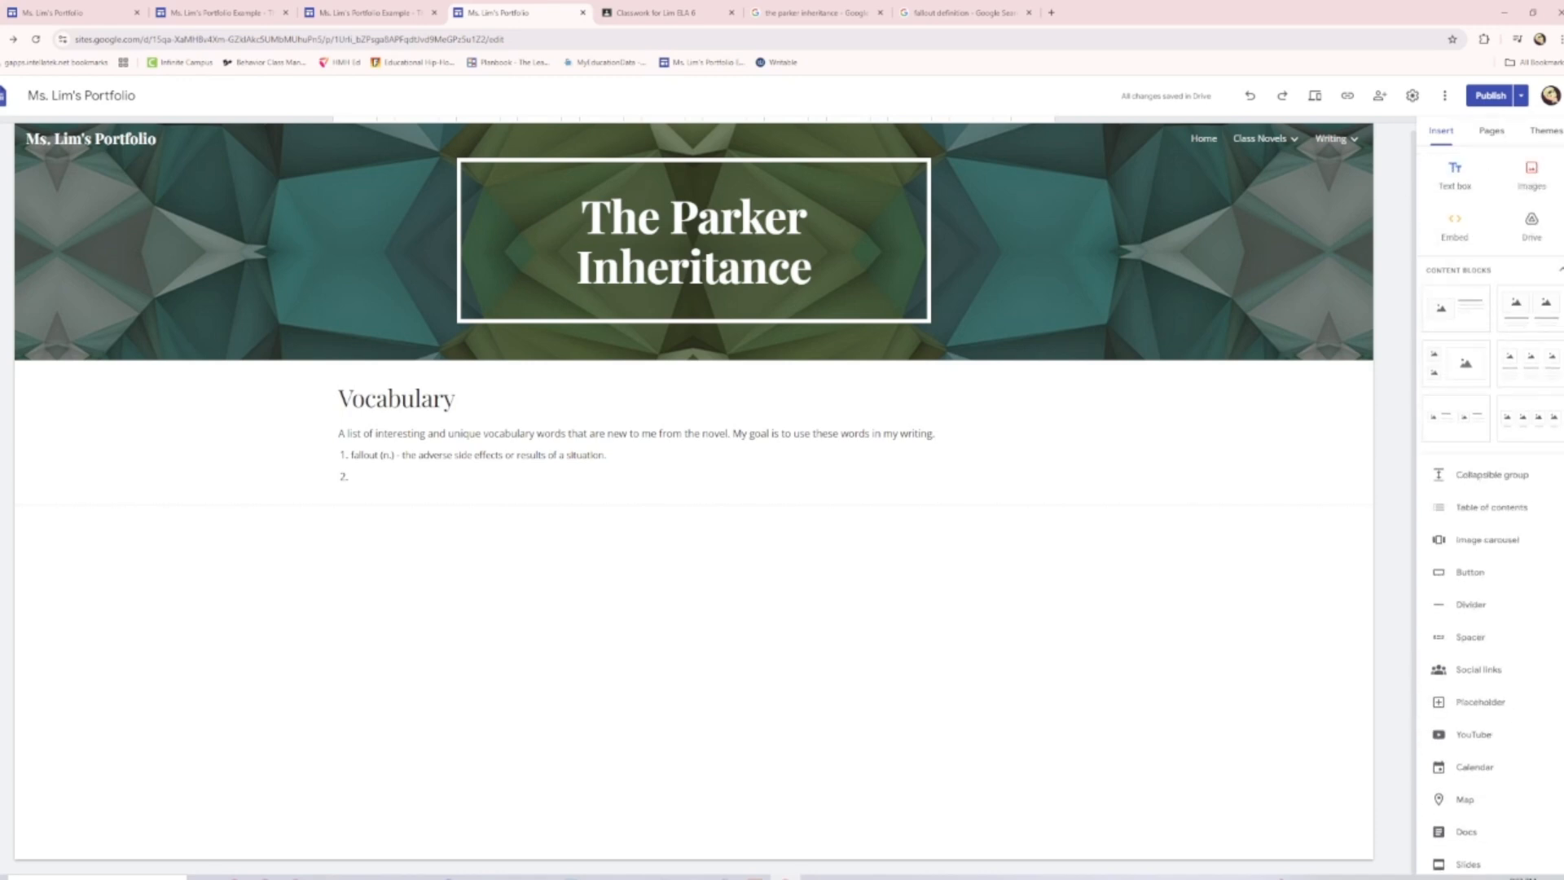
{"action": "scroll", "coordinate": [1507, 770], "scroll_direction": "down", "scroll_amount": 2}
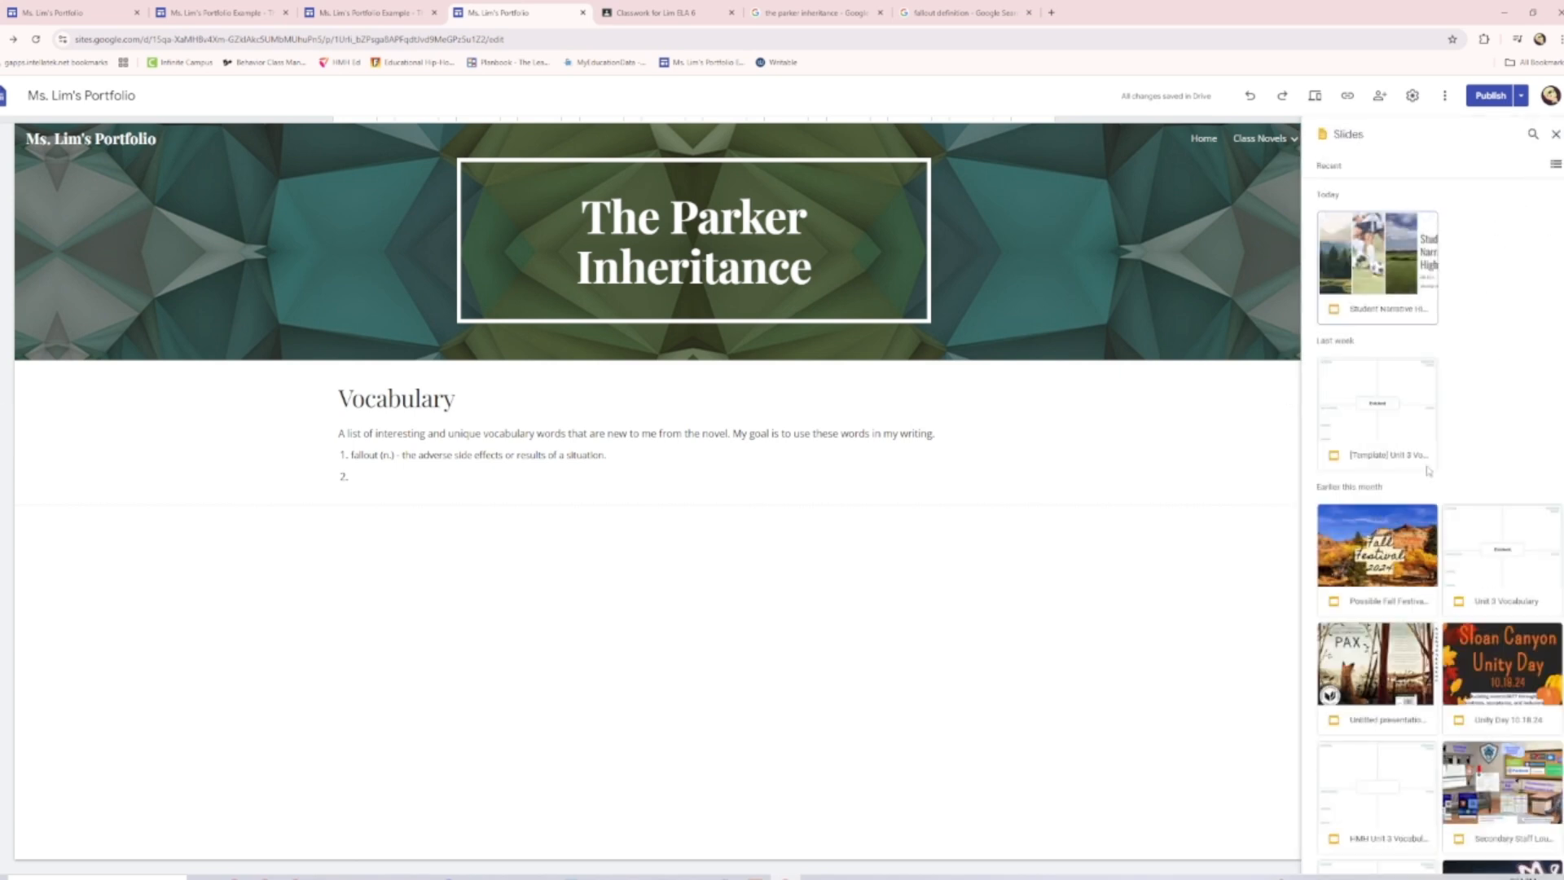
{"action": "scroll", "coordinate": [1440, 513], "scroll_direction": "down", "scroll_amount": 8}
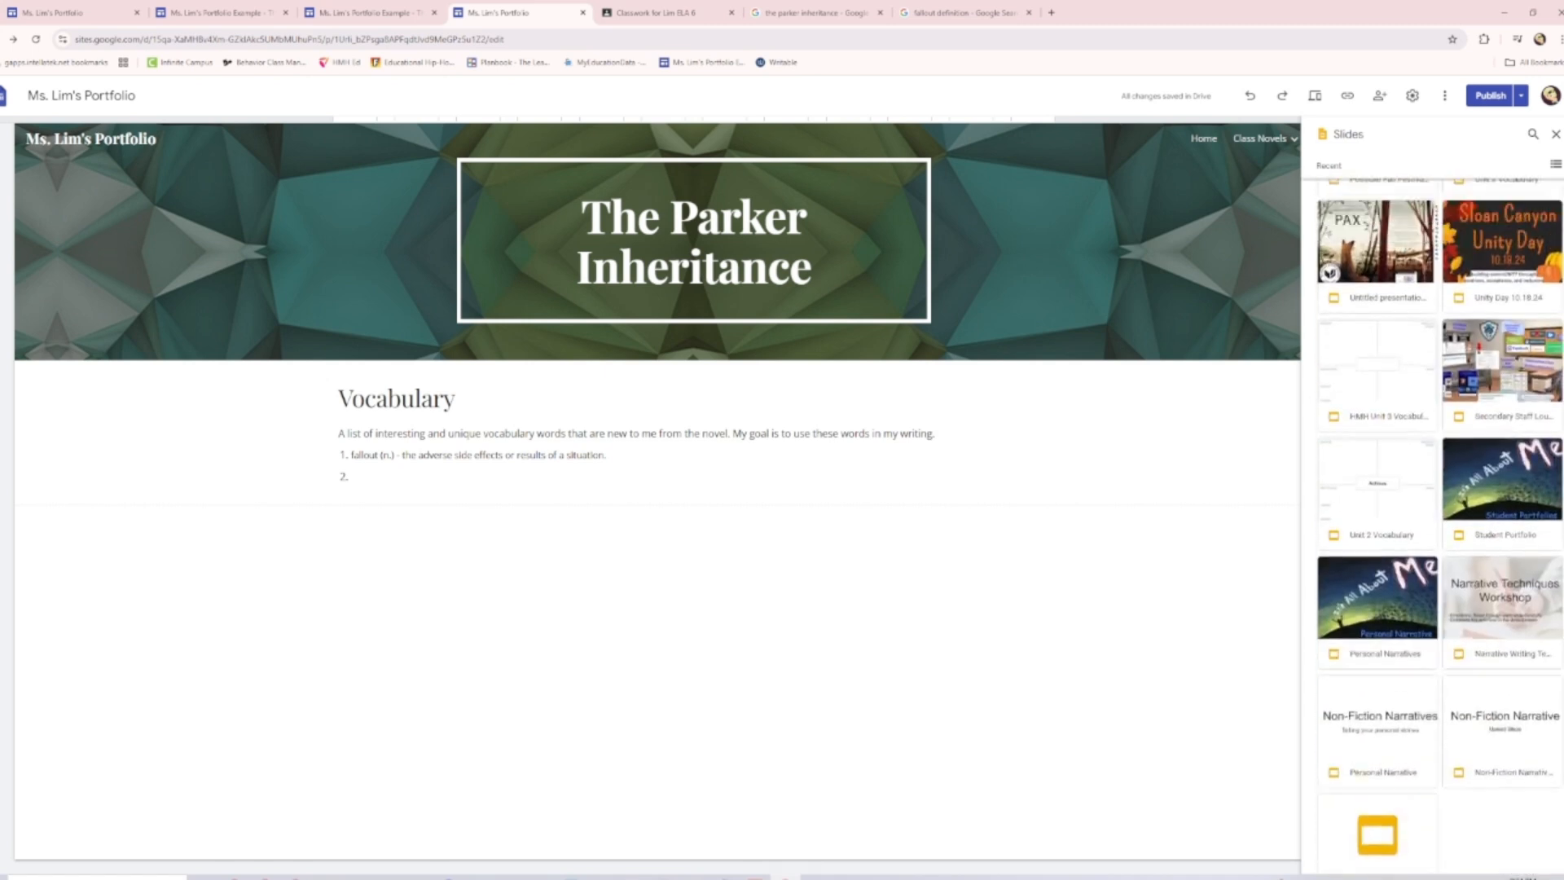
{"action": "scroll", "coordinate": [1440, 513], "scroll_direction": "up", "scroll_amount": 8}
{"action": "left_click", "coordinate": [1554, 134]}
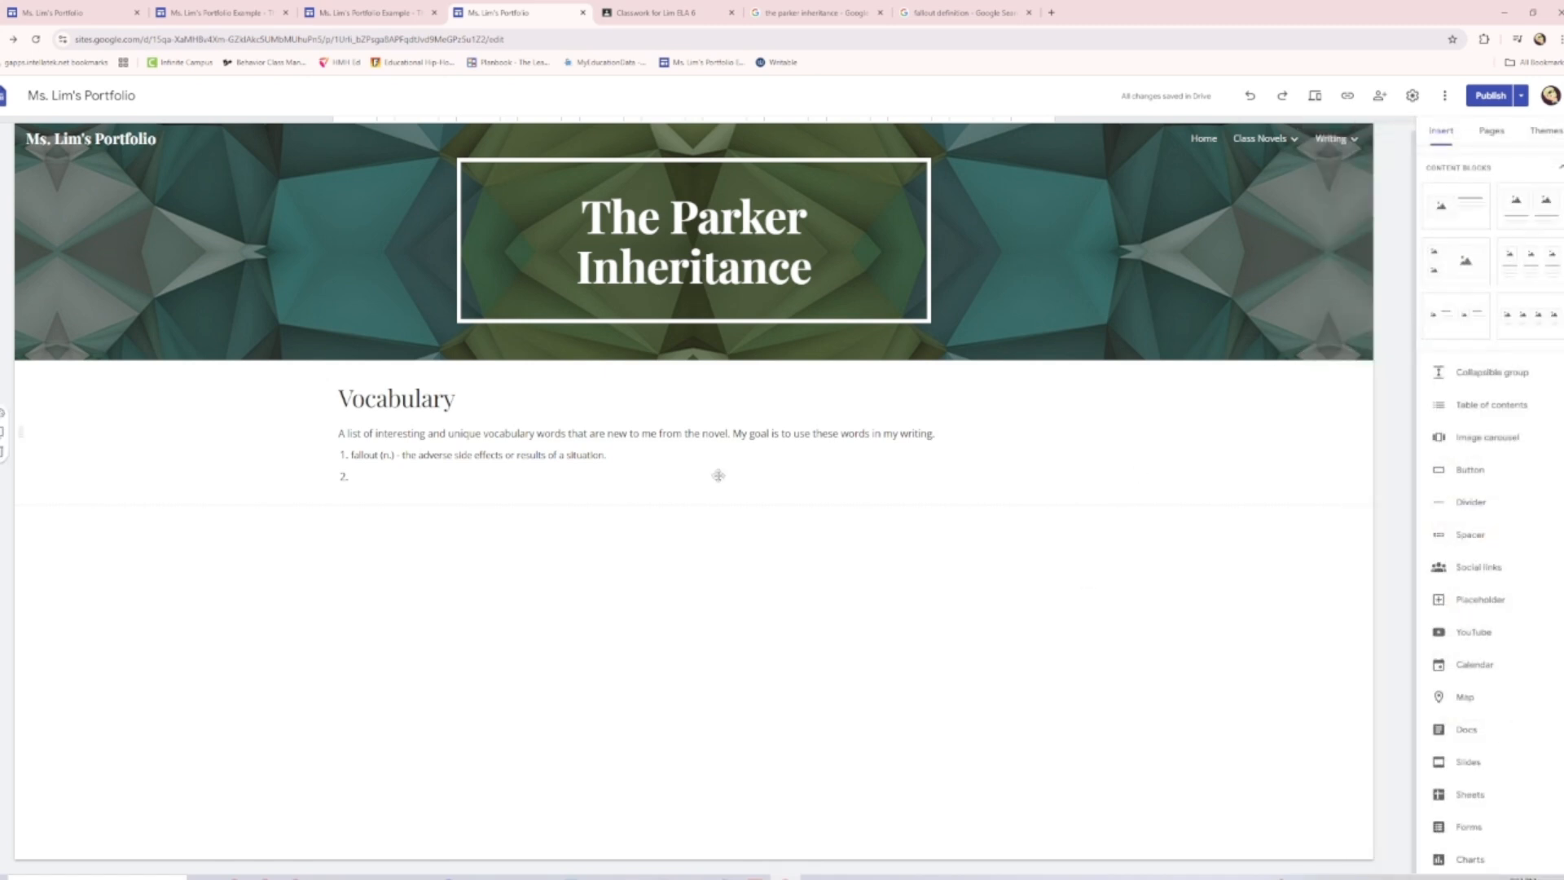
Check the remaining writing options in the Classroom assignment, and examine the title and subtitle of Blogpost #1 on the example page
{"action": "left_click", "coordinate": [643, 11]}
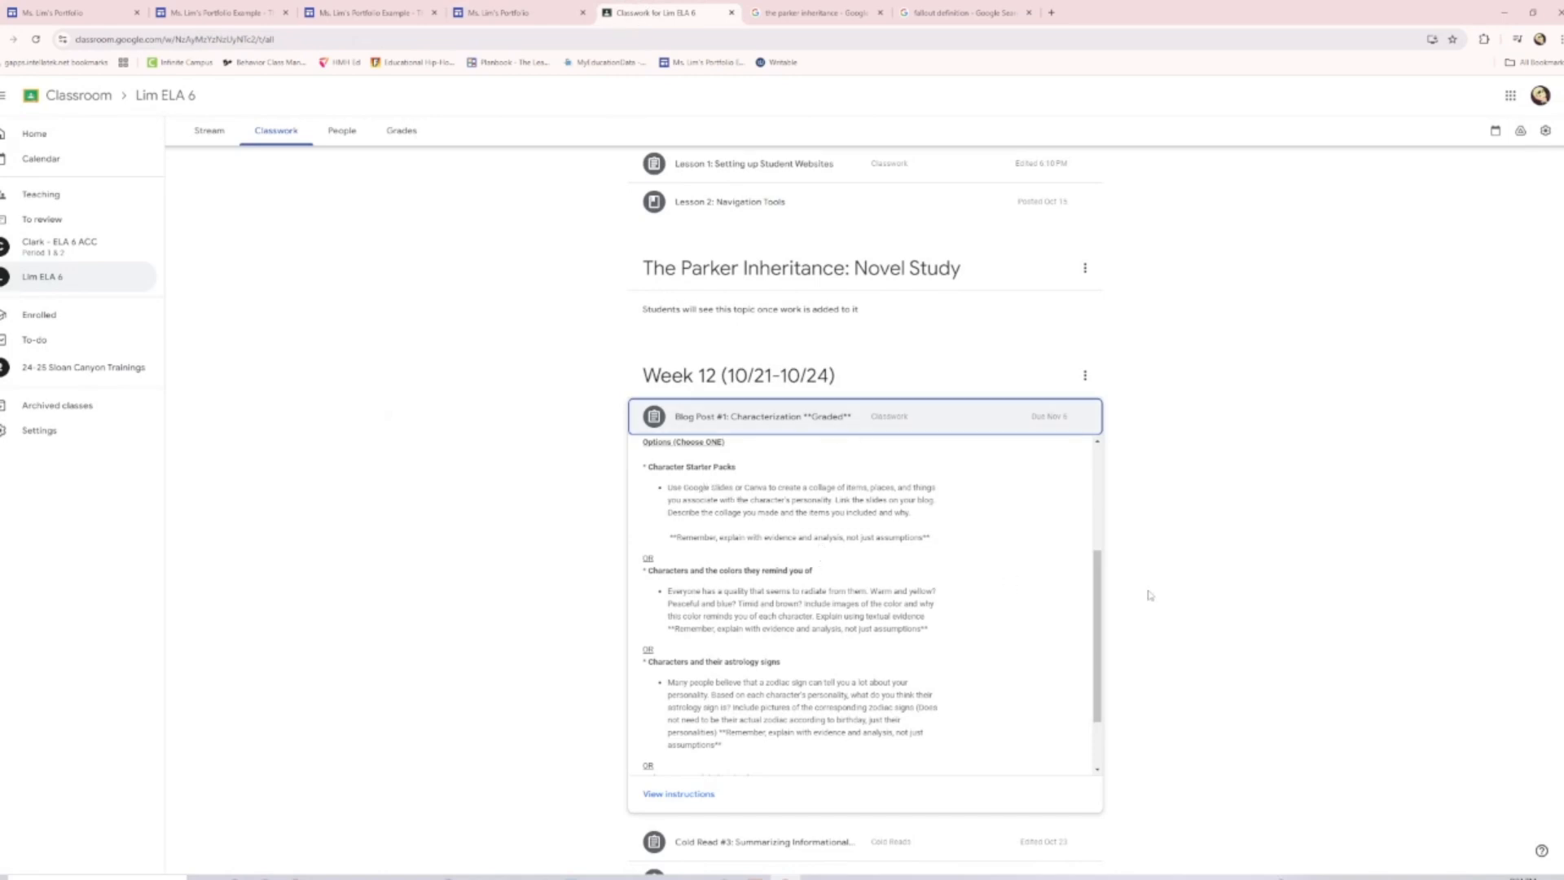
{"action": "scroll", "coordinate": [1090, 623], "scroll_direction": "down", "scroll_amount": 2}
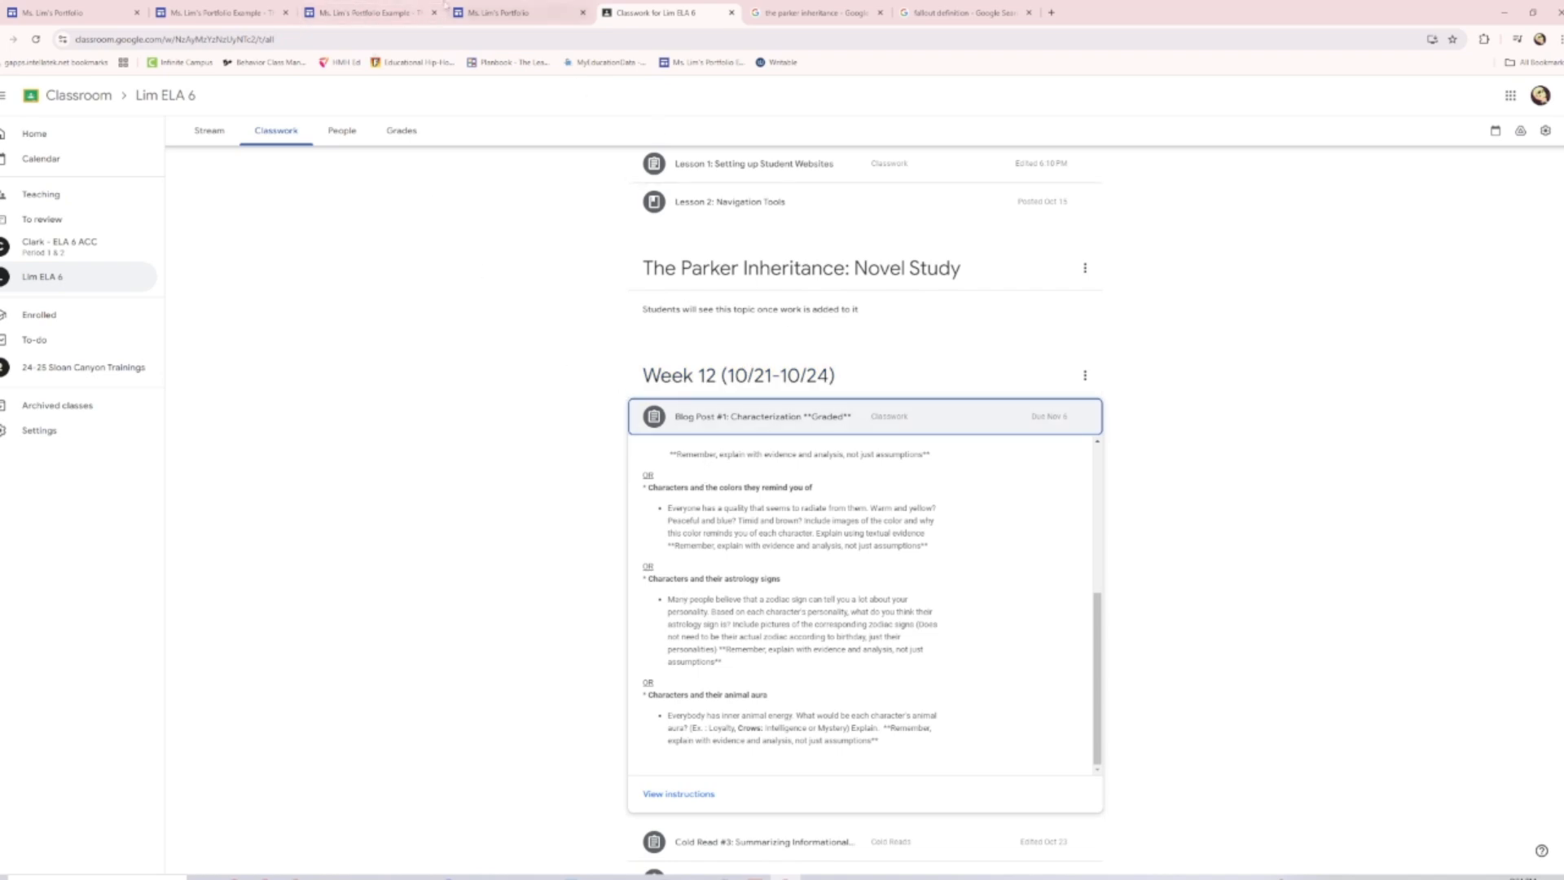
{"action": "left_click", "coordinate": [371, 12]}
{"action": "scroll", "coordinate": [809, 548], "scroll_direction": "down", "scroll_amount": 3}
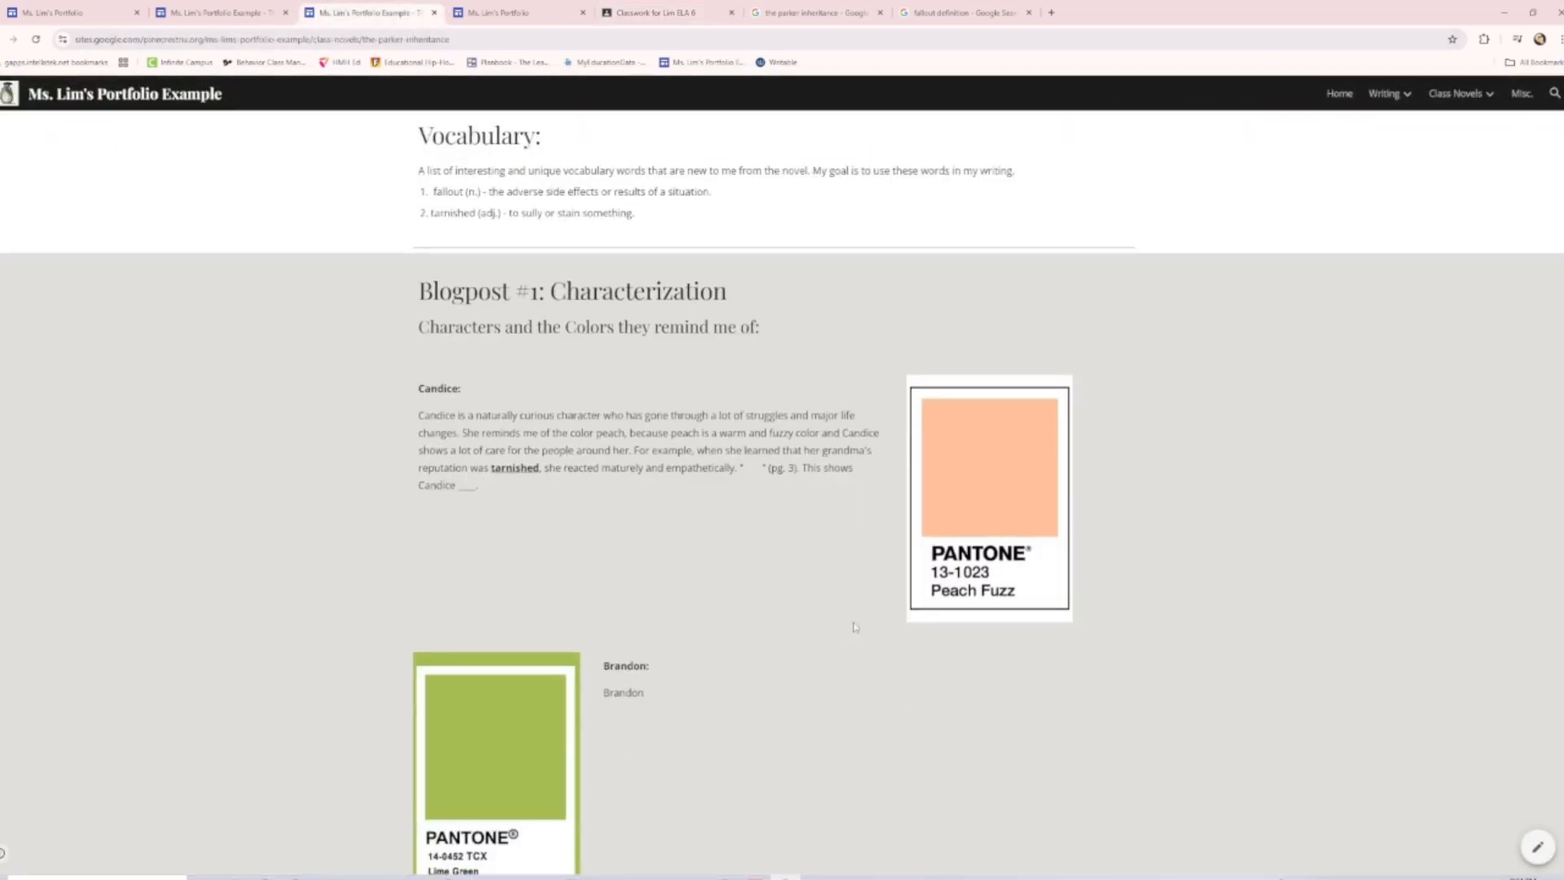
{"action": "scroll", "coordinate": [809, 548], "scroll_direction": "up", "scroll_amount": 3}
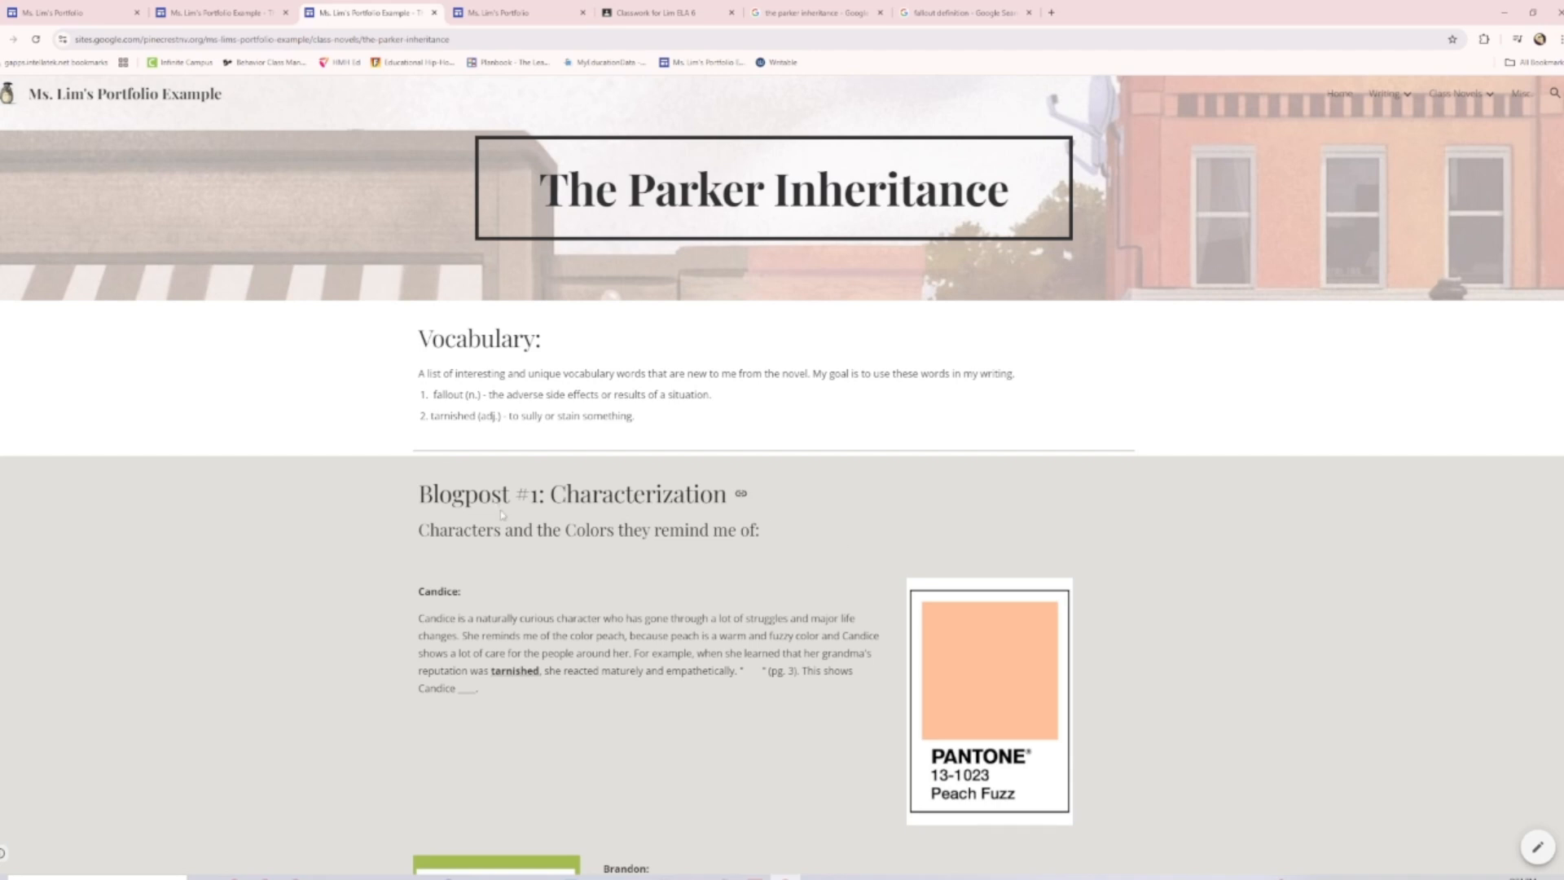
{"action": "scroll", "coordinate": [704, 598], "scroll_direction": "down", "scroll_amount": 1}
{"action": "left_click_drag", "start_coordinate": [419, 472], "coordinate": [760, 474]}
{"action": "left_click", "coordinate": [760, 474]}
{"action": "scroll", "coordinate": [746, 567], "scroll_direction": "down", "scroll_amount": 5}
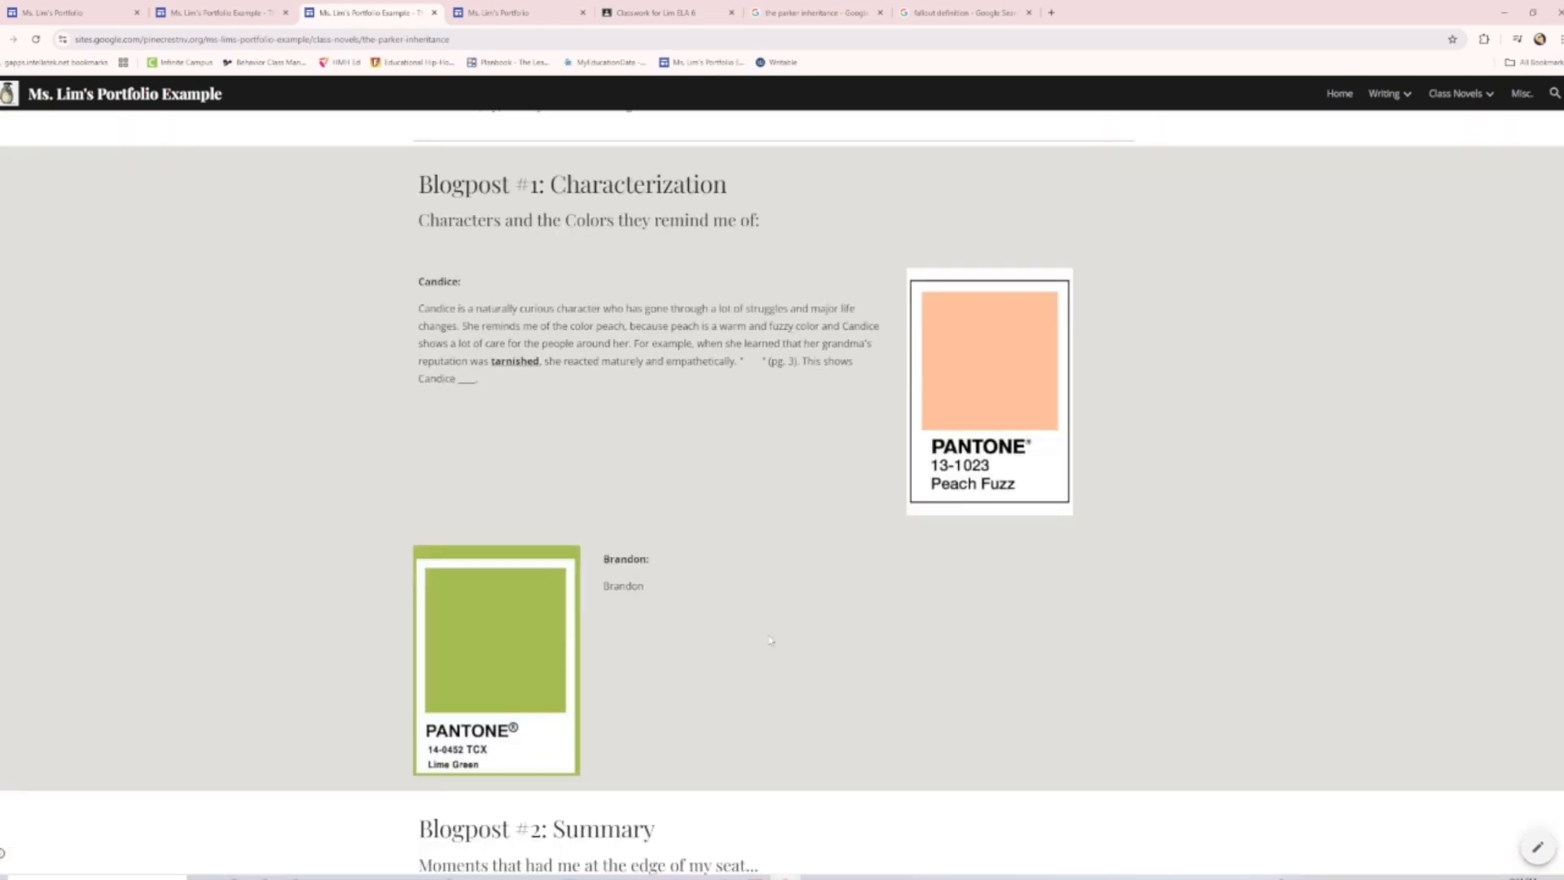
Examine the Candice heading and the opening sentences of her paragraph in the example's Blogpost #1
{"action": "scroll", "coordinate": [891, 496], "scroll_direction": "up", "scroll_amount": 4}
{"action": "double_click", "coordinate": [438, 462]}
{"action": "left_click", "coordinate": [456, 487]}
{"action": "left_click_drag", "start_coordinate": [431, 491], "coordinate": [535, 490]}
{"action": "left_click", "coordinate": [457, 472]}
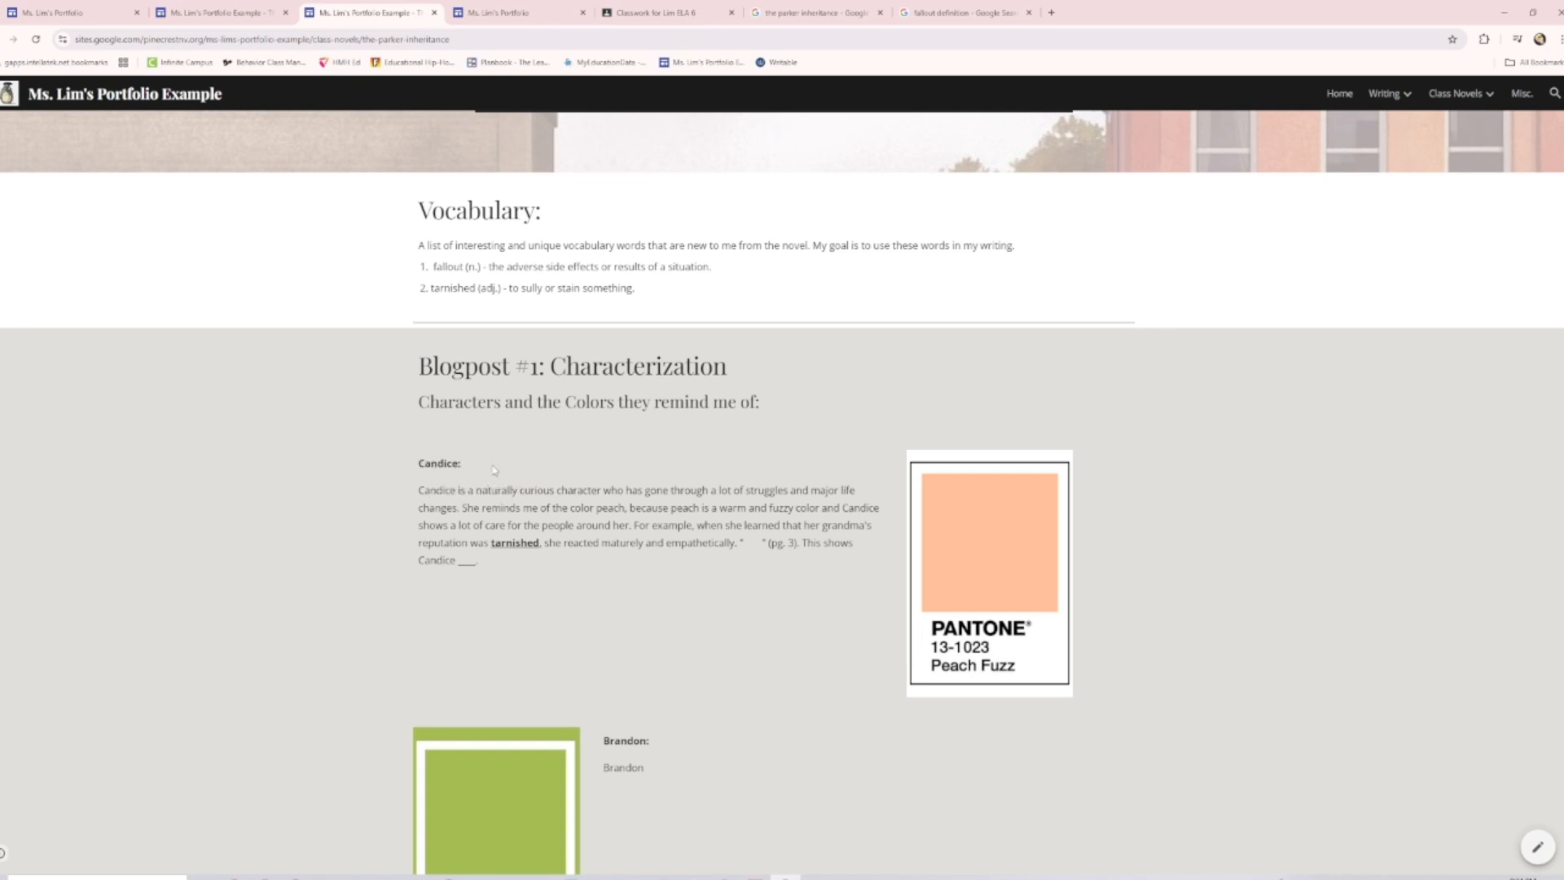
{"action": "left_click_drag", "start_coordinate": [415, 490], "coordinate": [812, 490]}
{"action": "left_click", "coordinate": [437, 521]}
{"action": "left_click_drag", "start_coordinate": [462, 508], "coordinate": [551, 511]}
{"action": "left_click", "coordinate": [548, 512]}
Compare the bold underlined word "tarnished" in the Candice paragraph with its entry in the vocabulary list
{"action": "double_click", "coordinate": [514, 542]}
{"action": "double_click", "coordinate": [467, 288]}
{"action": "left_click_drag", "start_coordinate": [440, 289], "coordinate": [654, 291]}
{"action": "left_click", "coordinate": [632, 463]}
Examine the evidence, quotation placeholder, page citation and closing "This shows Candice" explanation in the example's Candice paragraph
{"action": "left_click_drag", "start_coordinate": [548, 543], "coordinate": [763, 543]}
{"action": "left_click", "coordinate": [673, 548]}
{"action": "left_click", "coordinate": [772, 553]}
{"action": "left_click_drag", "start_coordinate": [768, 545], "coordinate": [795, 544]}
{"action": "left_click", "coordinate": [795, 550]}
{"action": "type", "text": "."}
{"action": "left_click_drag", "start_coordinate": [801, 544], "coordinate": [457, 562]}
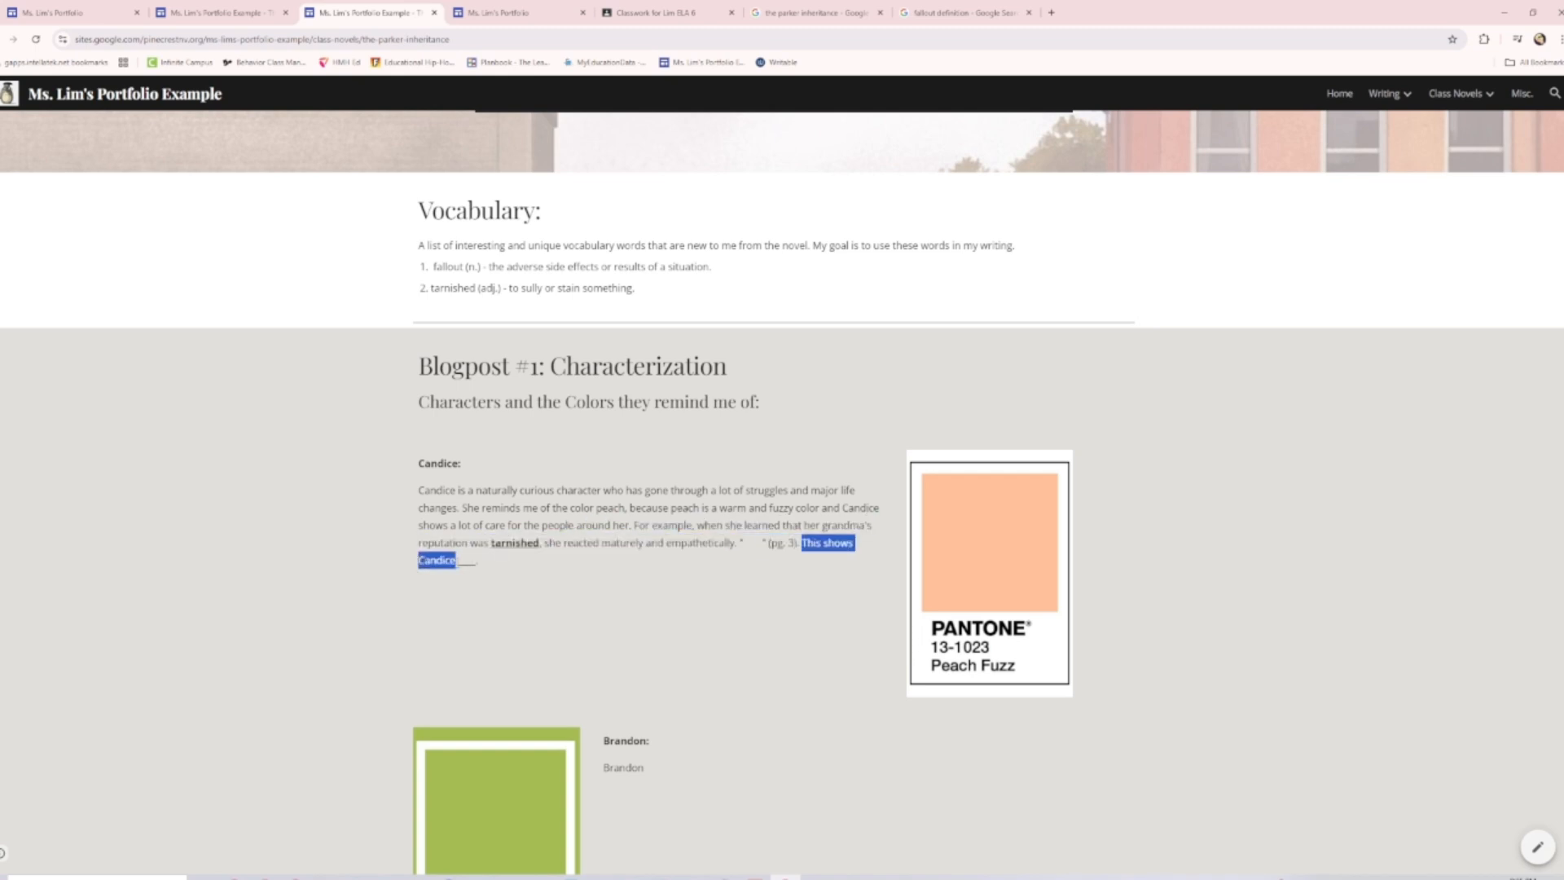
{"action": "left_click_drag", "start_coordinate": [458, 560], "coordinate": [478, 561]}
{"action": "left_click", "coordinate": [493, 562]}
Review how the example's Blogpost #1 pairs the Candice and Brandon texts with their color swatch images
{"action": "scroll", "coordinate": [934, 452], "scroll_direction": "down", "scroll_amount": 1}
{"action": "scroll", "coordinate": [994, 514], "scroll_direction": "down", "scroll_amount": 3}
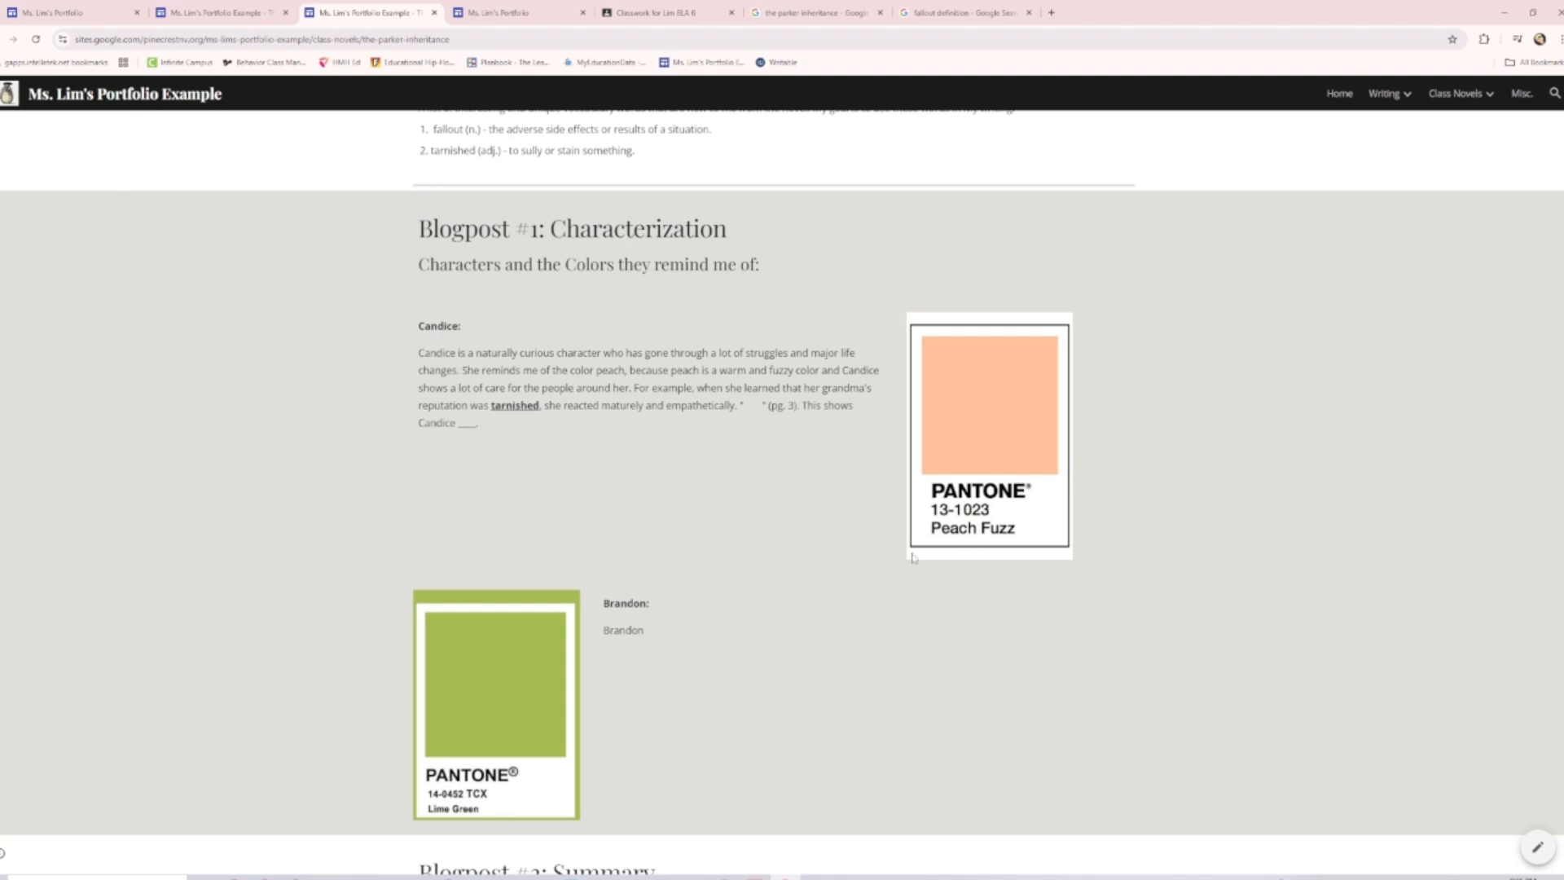
{"action": "scroll", "coordinate": [896, 639], "scroll_direction": "down", "scroll_amount": 3}
{"action": "scroll", "coordinate": [809, 535], "scroll_direction": "up", "scroll_amount": 5}
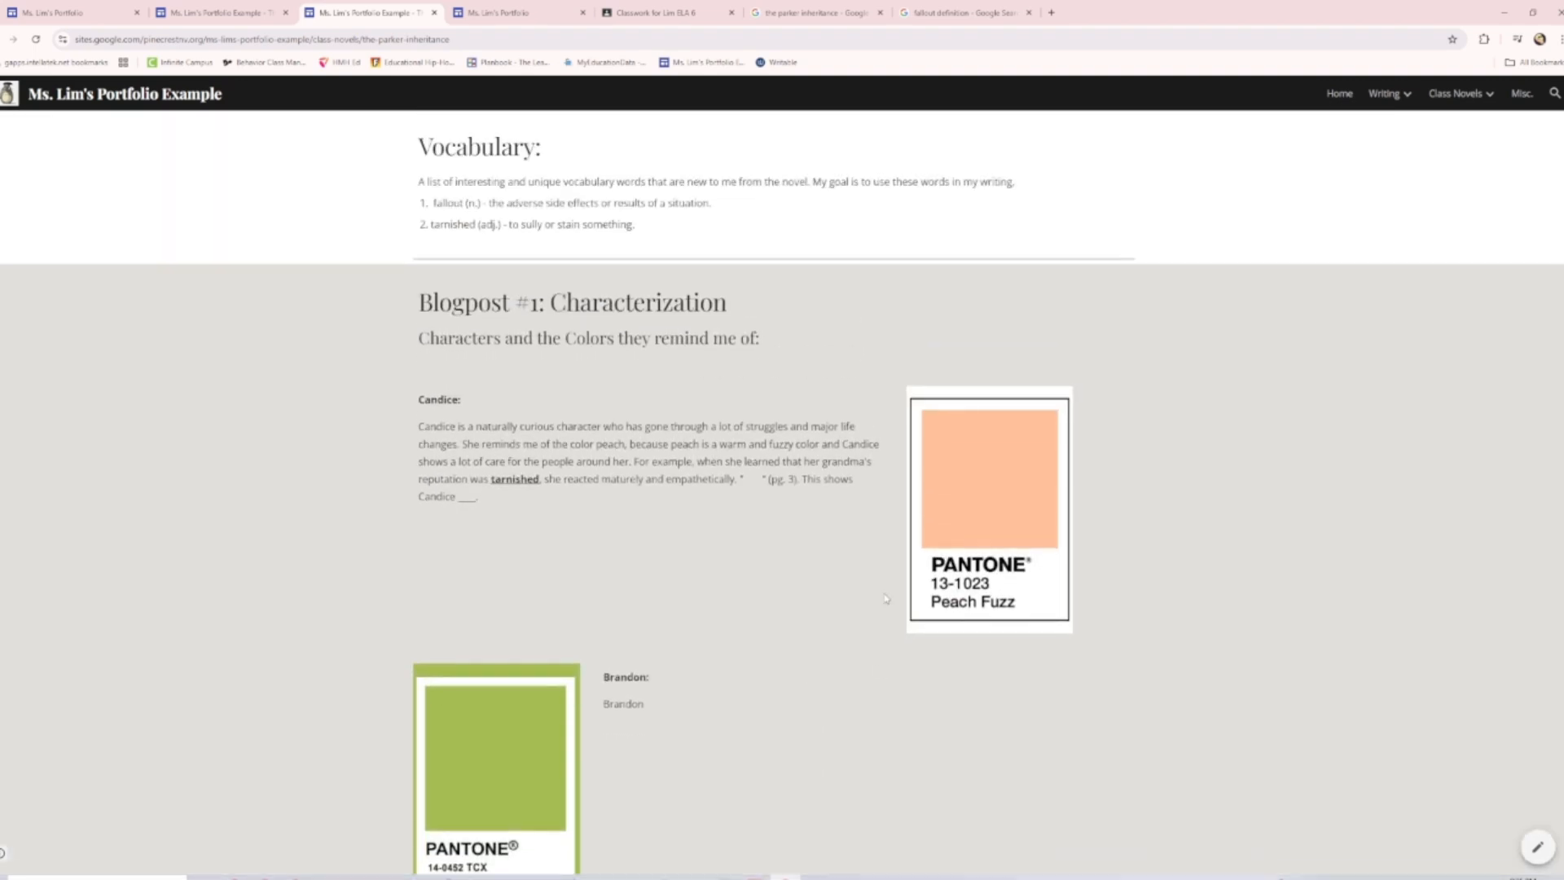
{"action": "scroll", "coordinate": [623, 442], "scroll_direction": "up", "scroll_amount": 1}
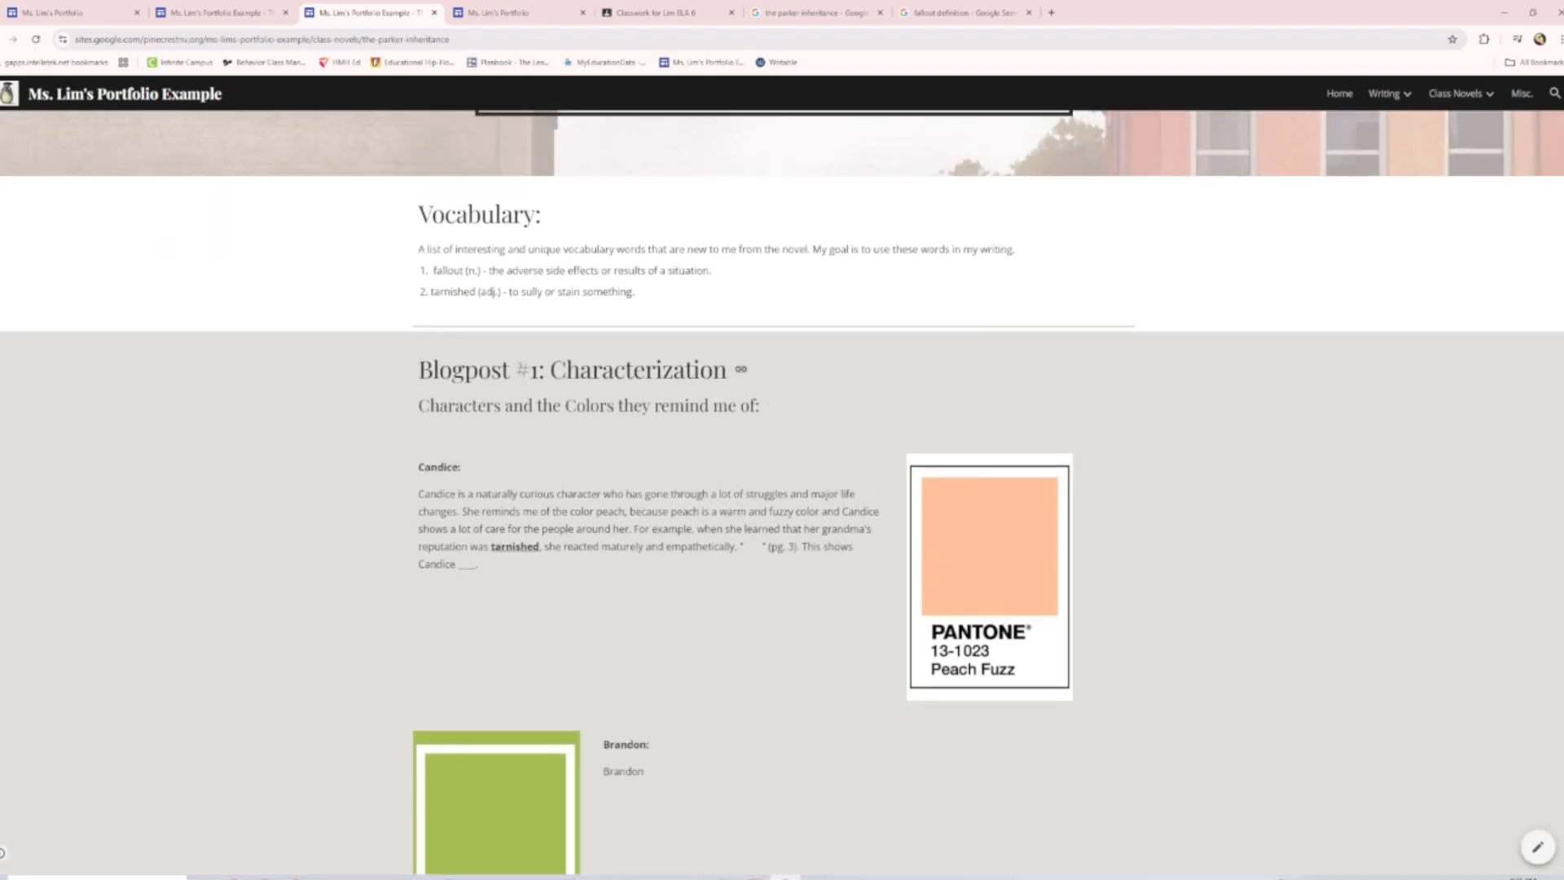
Switch back to the Blog Post #1 assignment in Google Classroom and review its requirements and writing options again
{"action": "left_click", "coordinate": [651, 12]}
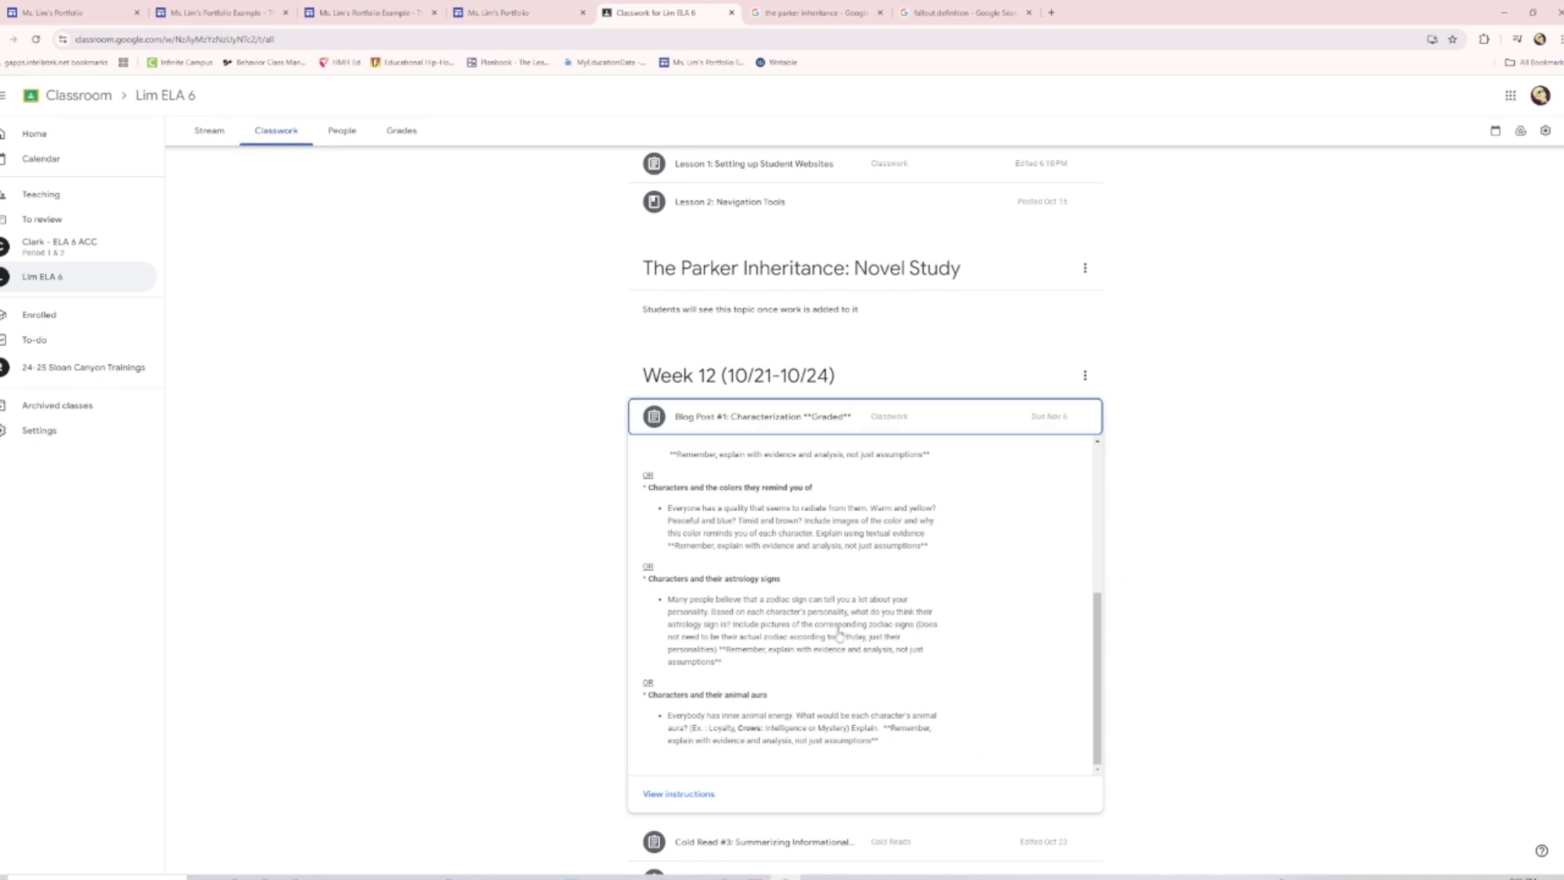
{"action": "left_click_drag", "start_coordinate": [1097, 620], "coordinate": [1093, 712]}
{"action": "scroll", "coordinate": [1064, 538], "scroll_direction": "up", "scroll_amount": 10}
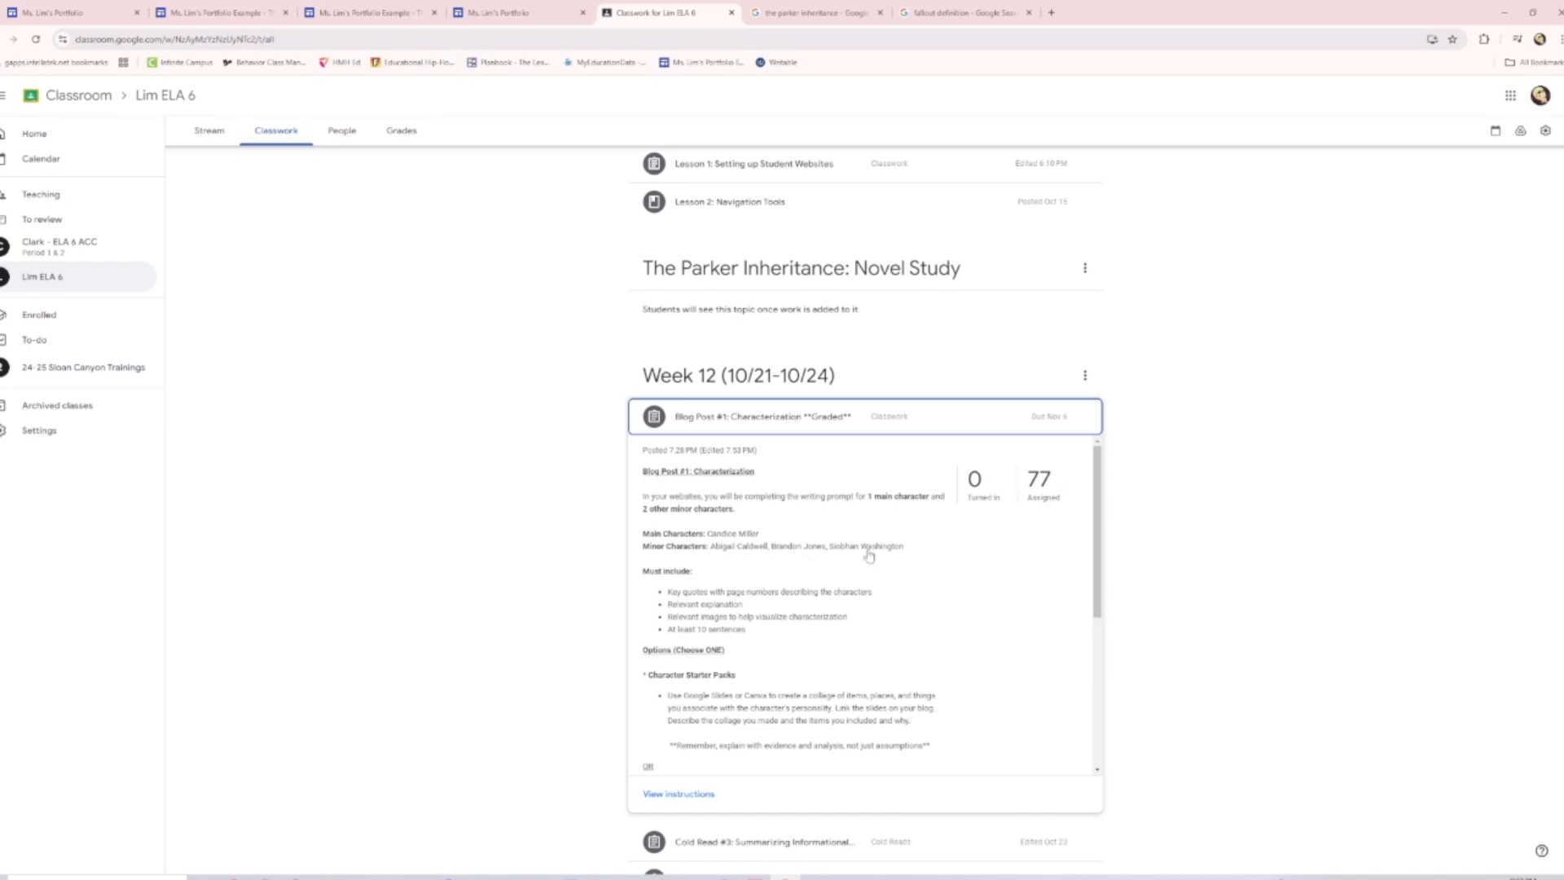
{"action": "scroll", "coordinate": [684, 460], "scroll_direction": "down", "scroll_amount": 3}
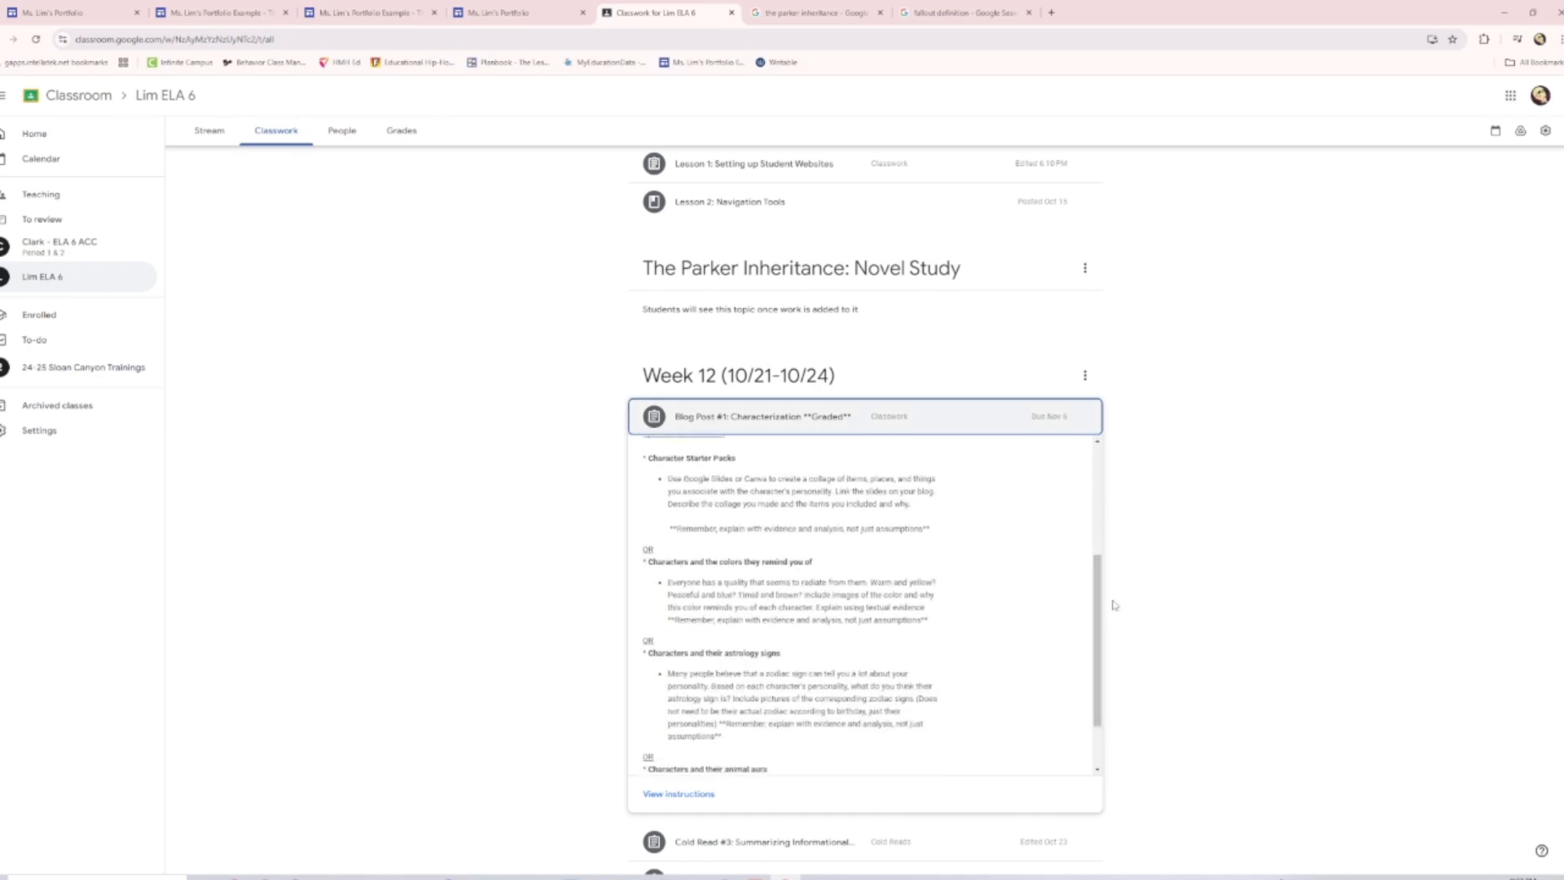
{"action": "scroll", "coordinate": [895, 651], "scroll_direction": "down", "scroll_amount": 1}
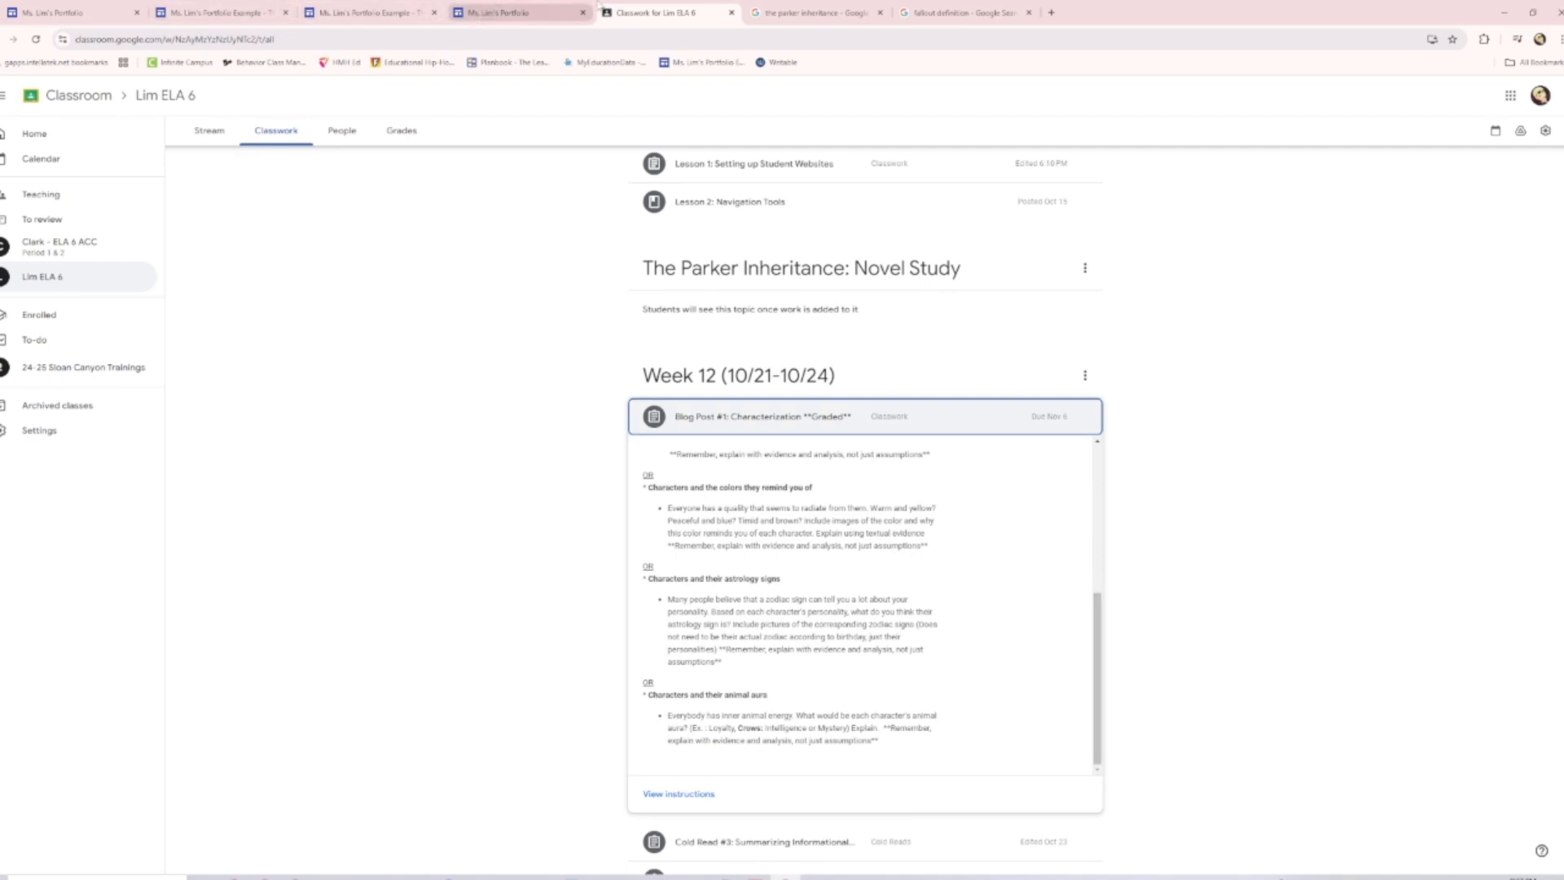
Switch to the example portfolio's The Parker Inheritance page and review its vocabulary and blog post sections
{"action": "left_click", "coordinate": [402, 9]}
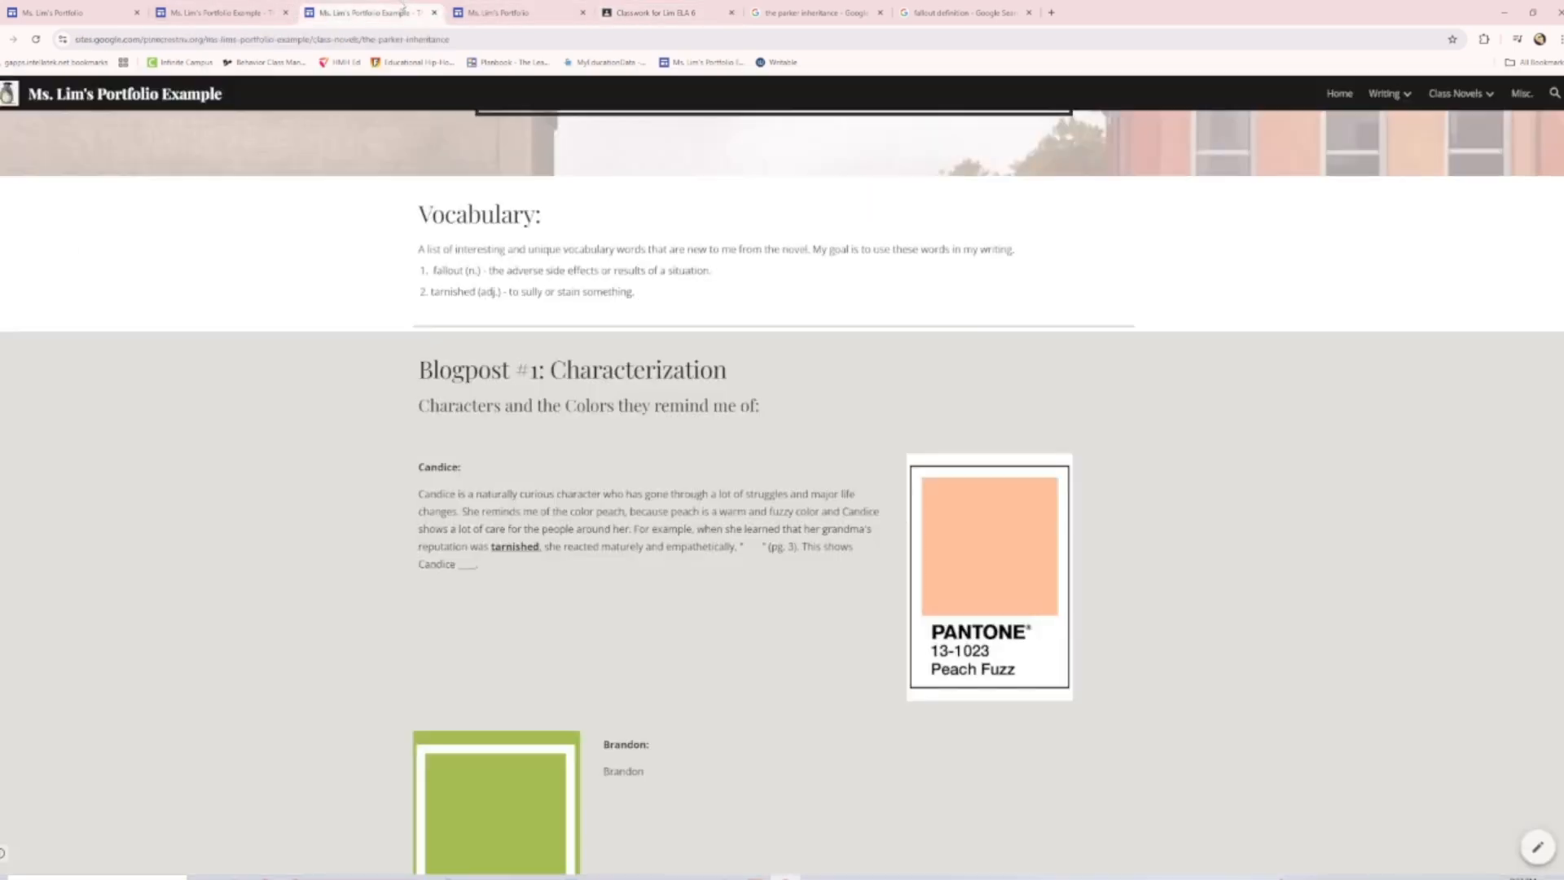
{"action": "scroll", "coordinate": [749, 470], "scroll_direction": "down", "scroll_amount": 12}
{"action": "scroll", "coordinate": [814, 570], "scroll_direction": "up", "scroll_amount": 13}
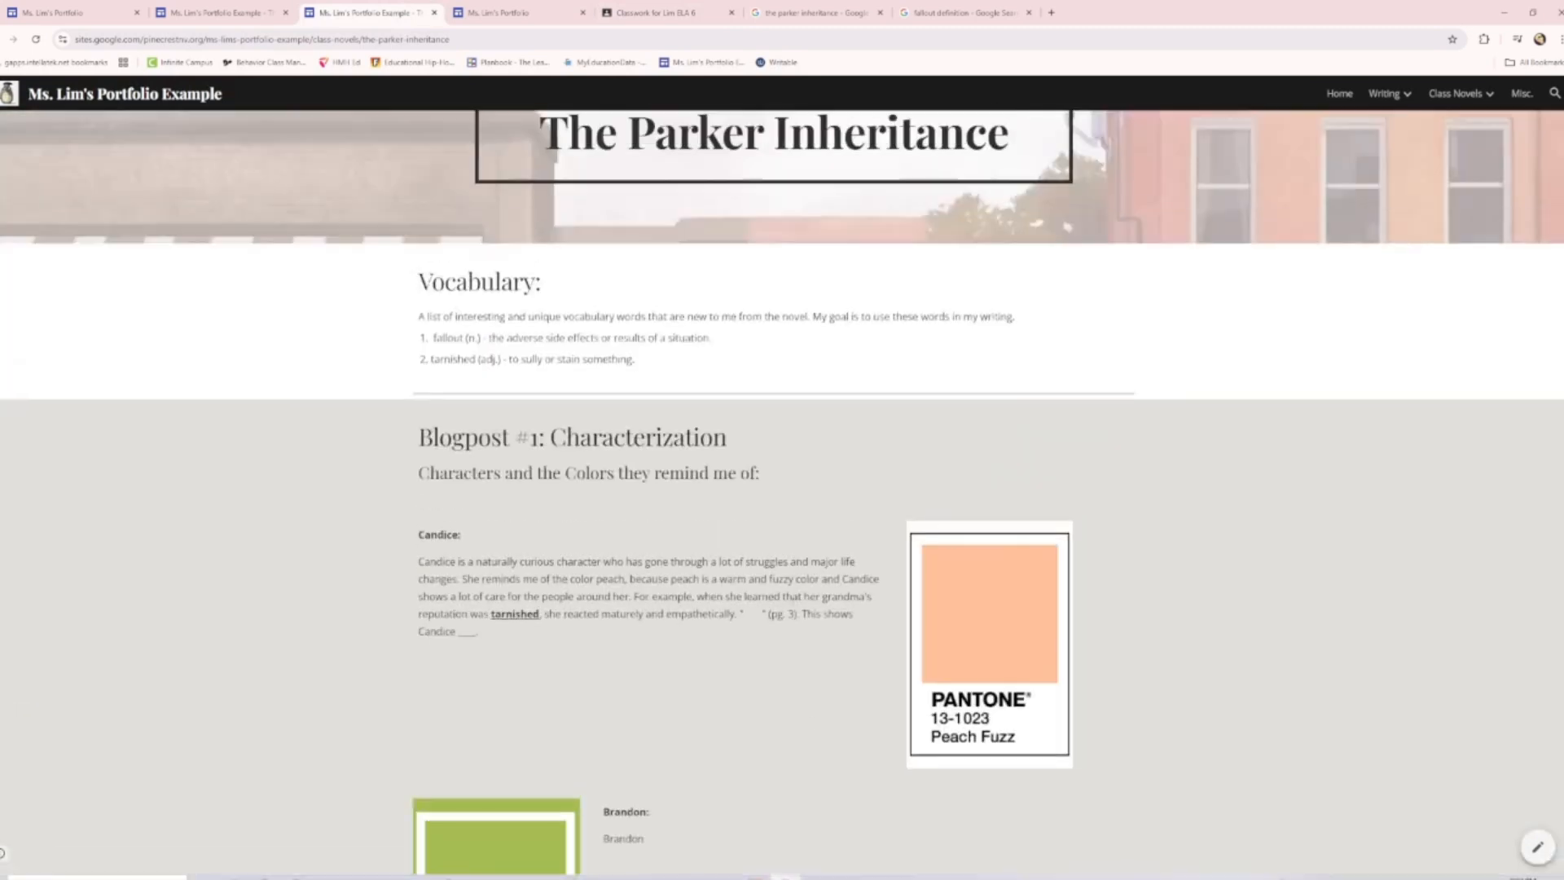
{"action": "scroll", "coordinate": [810, 656], "scroll_direction": "down", "scroll_amount": 3}
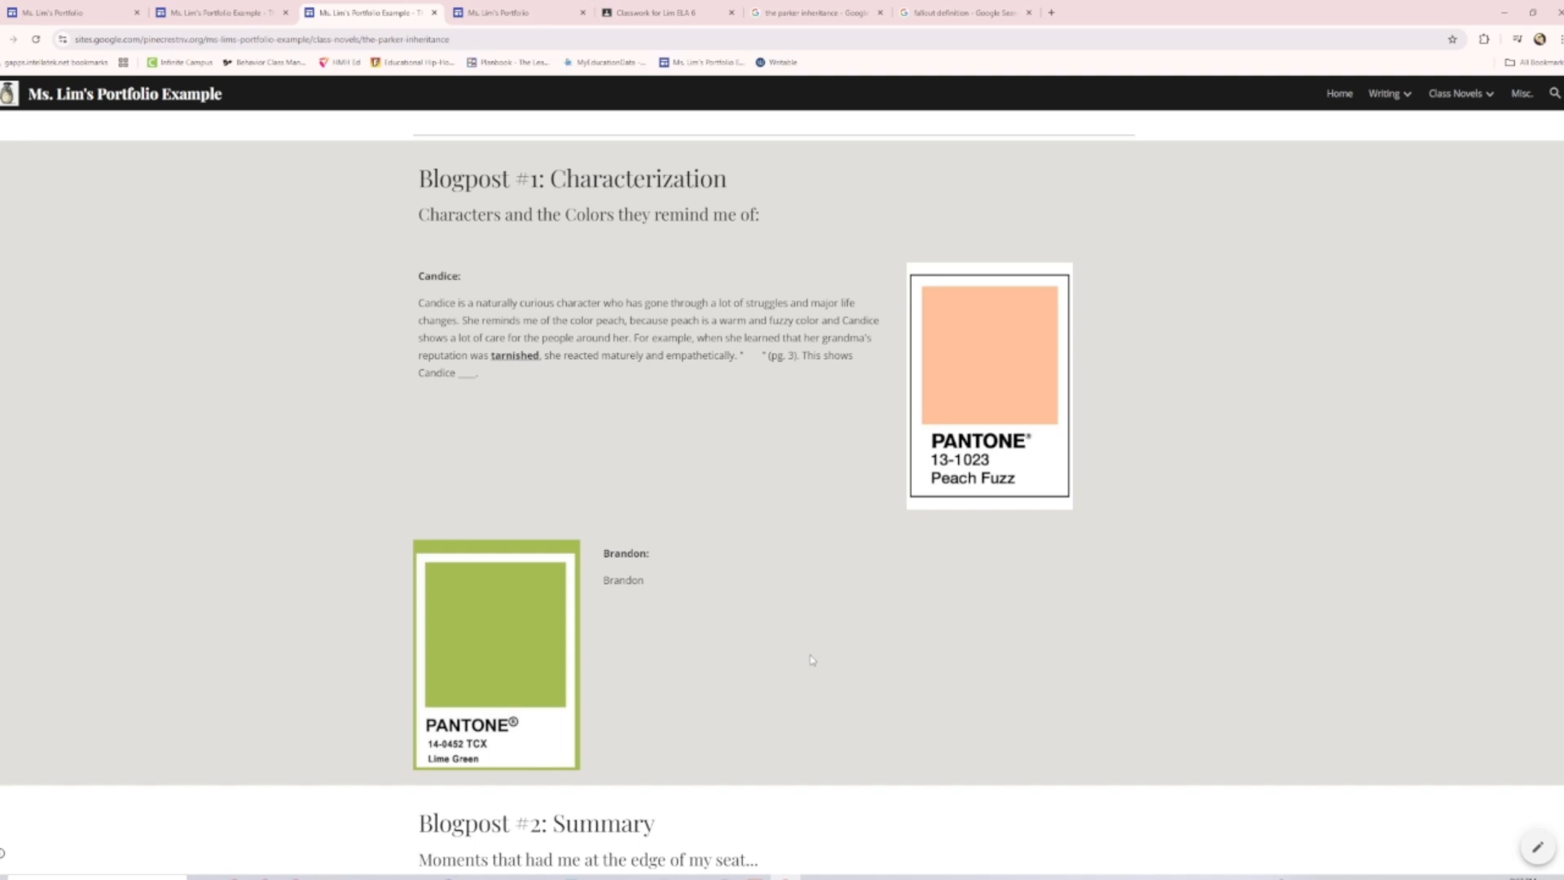
{"action": "scroll", "coordinate": [771, 408], "scroll_direction": "up", "scroll_amount": 4}
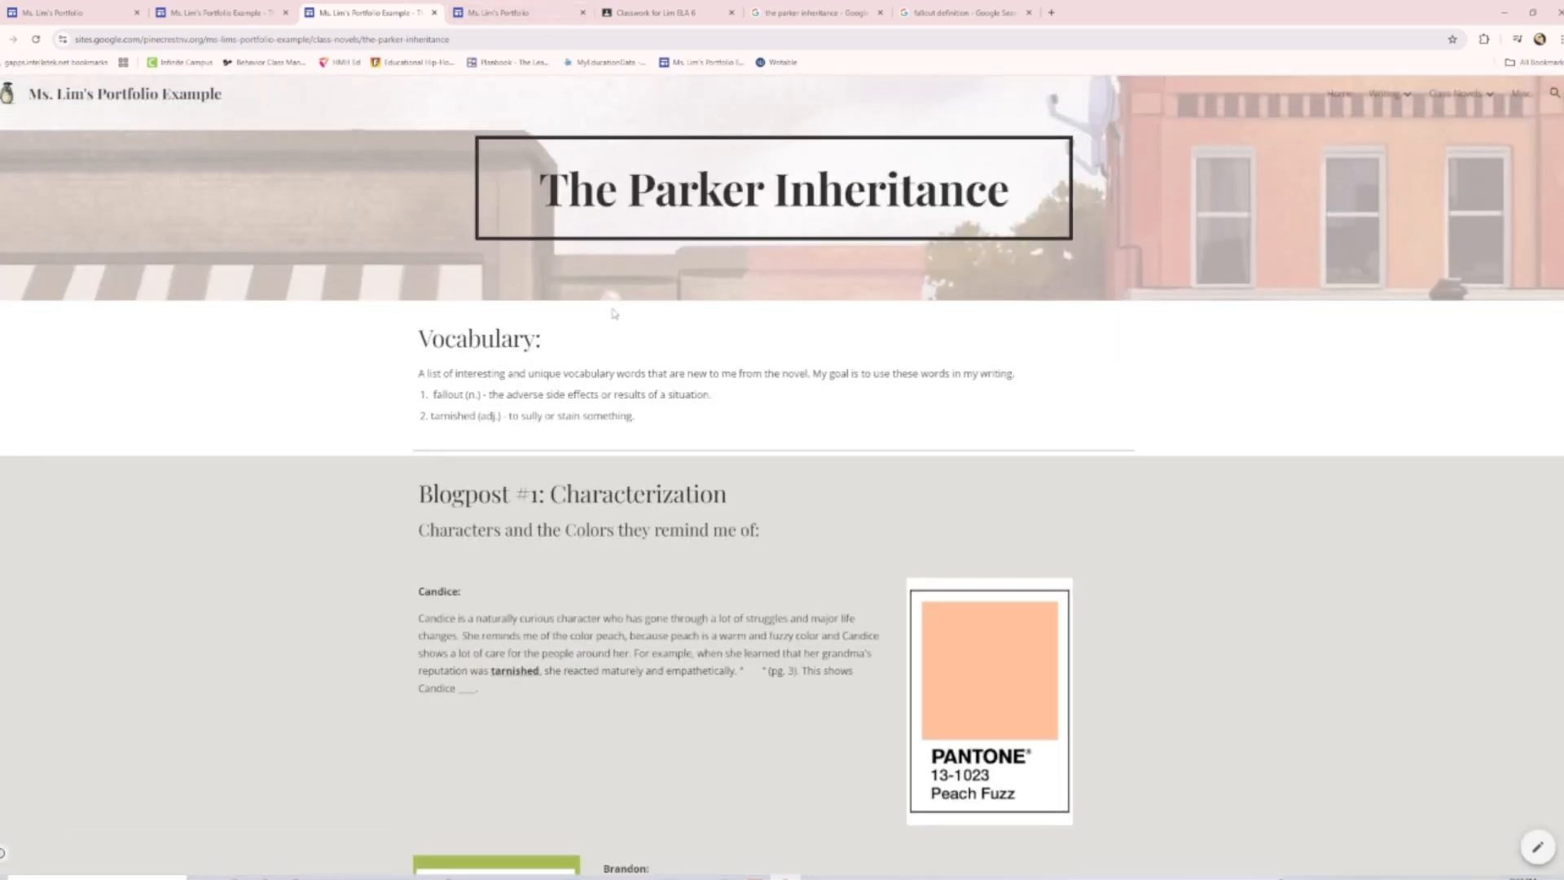
Return to the portfolio editor and insert a divider below the Vocabulary section
{"action": "left_click", "coordinate": [468, 6]}
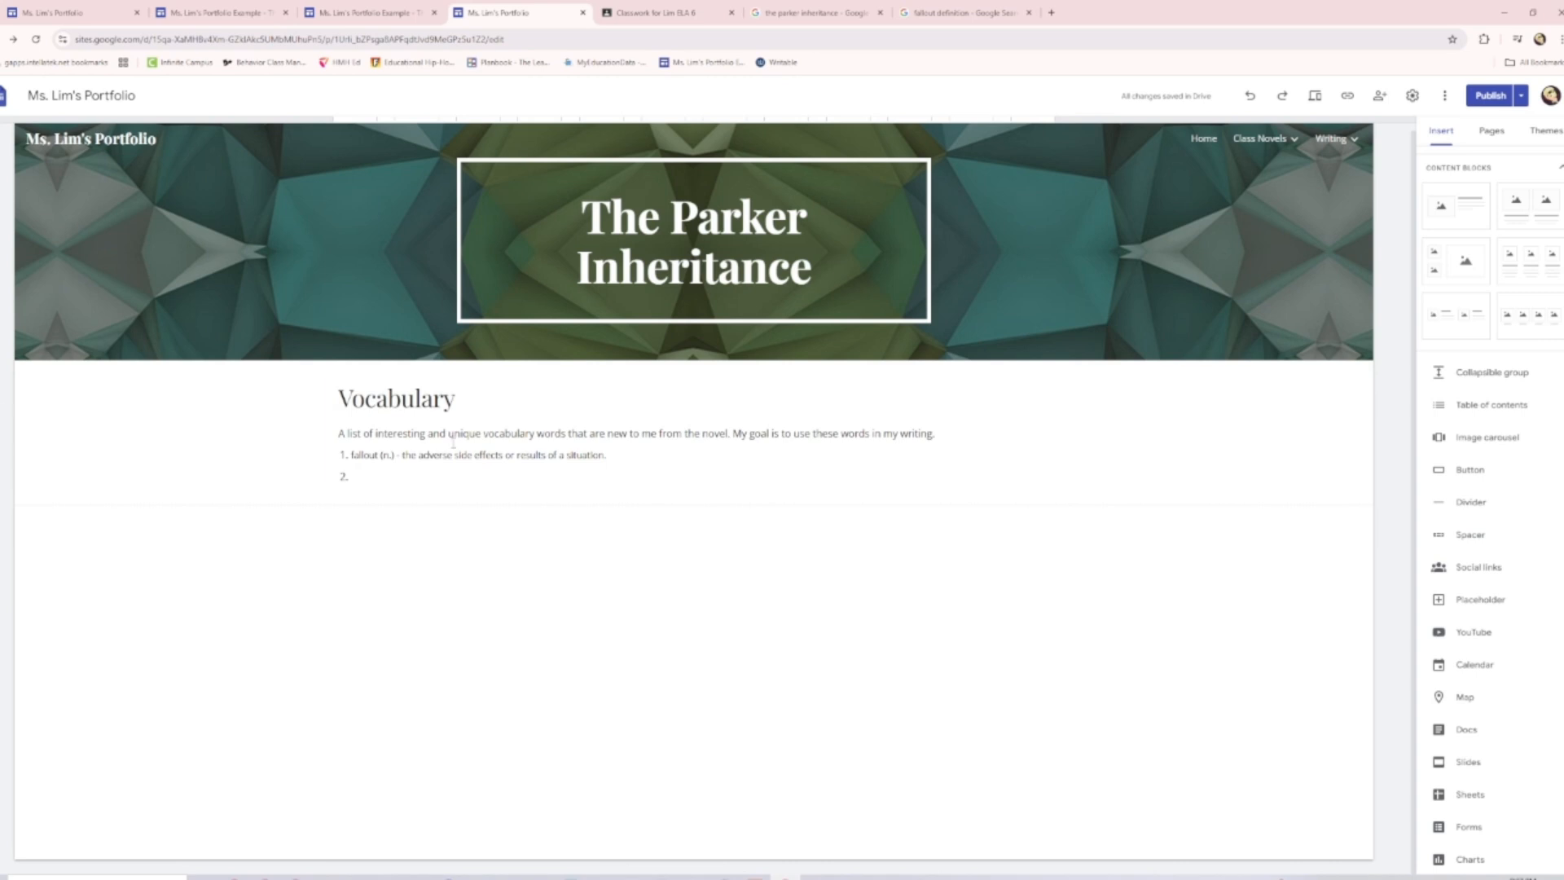
{"action": "left_click", "coordinate": [704, 385]}
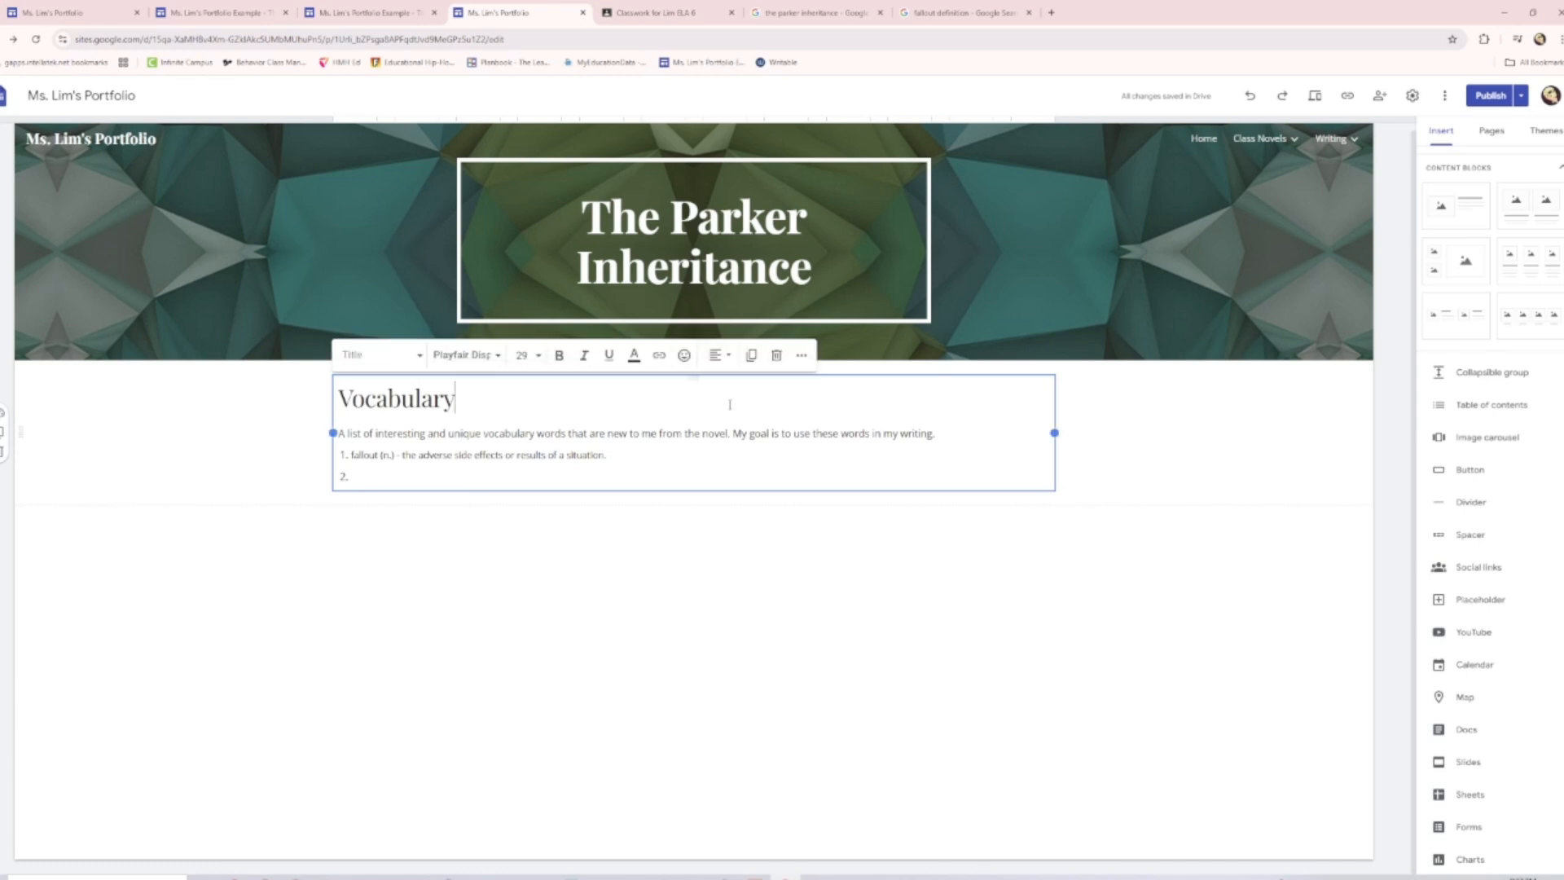
{"action": "left_click", "coordinate": [1140, 534]}
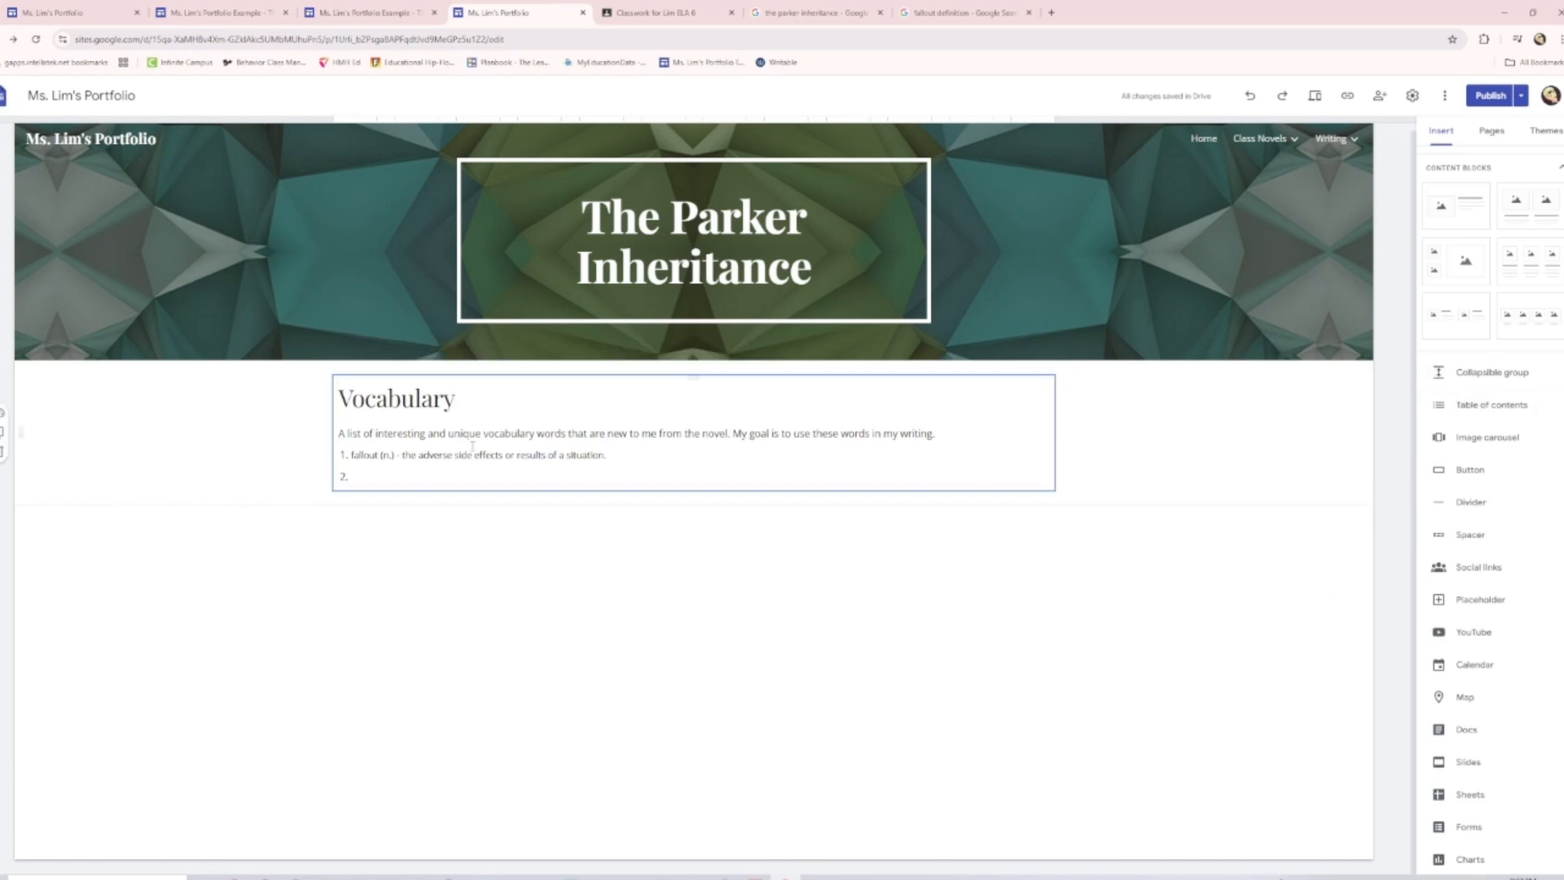
{"action": "left_click", "coordinate": [1520, 513]}
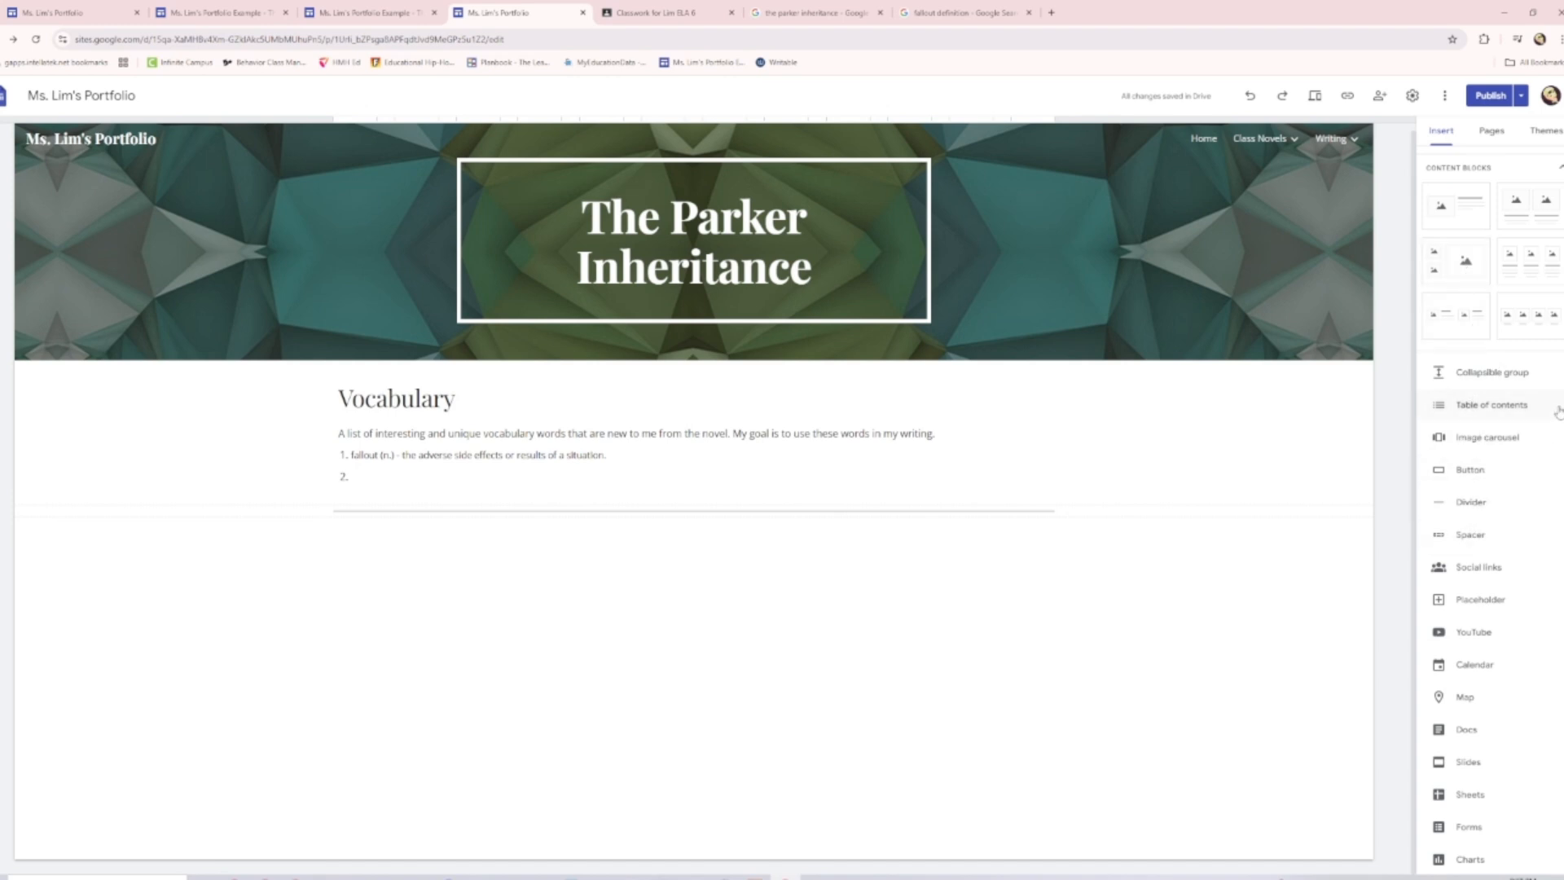
Add a text box below the divider with the Title-style text "Blog Post #1: Characterization"
{"action": "scroll", "coordinate": [1472, 407], "scroll_direction": "up", "scroll_amount": 1}
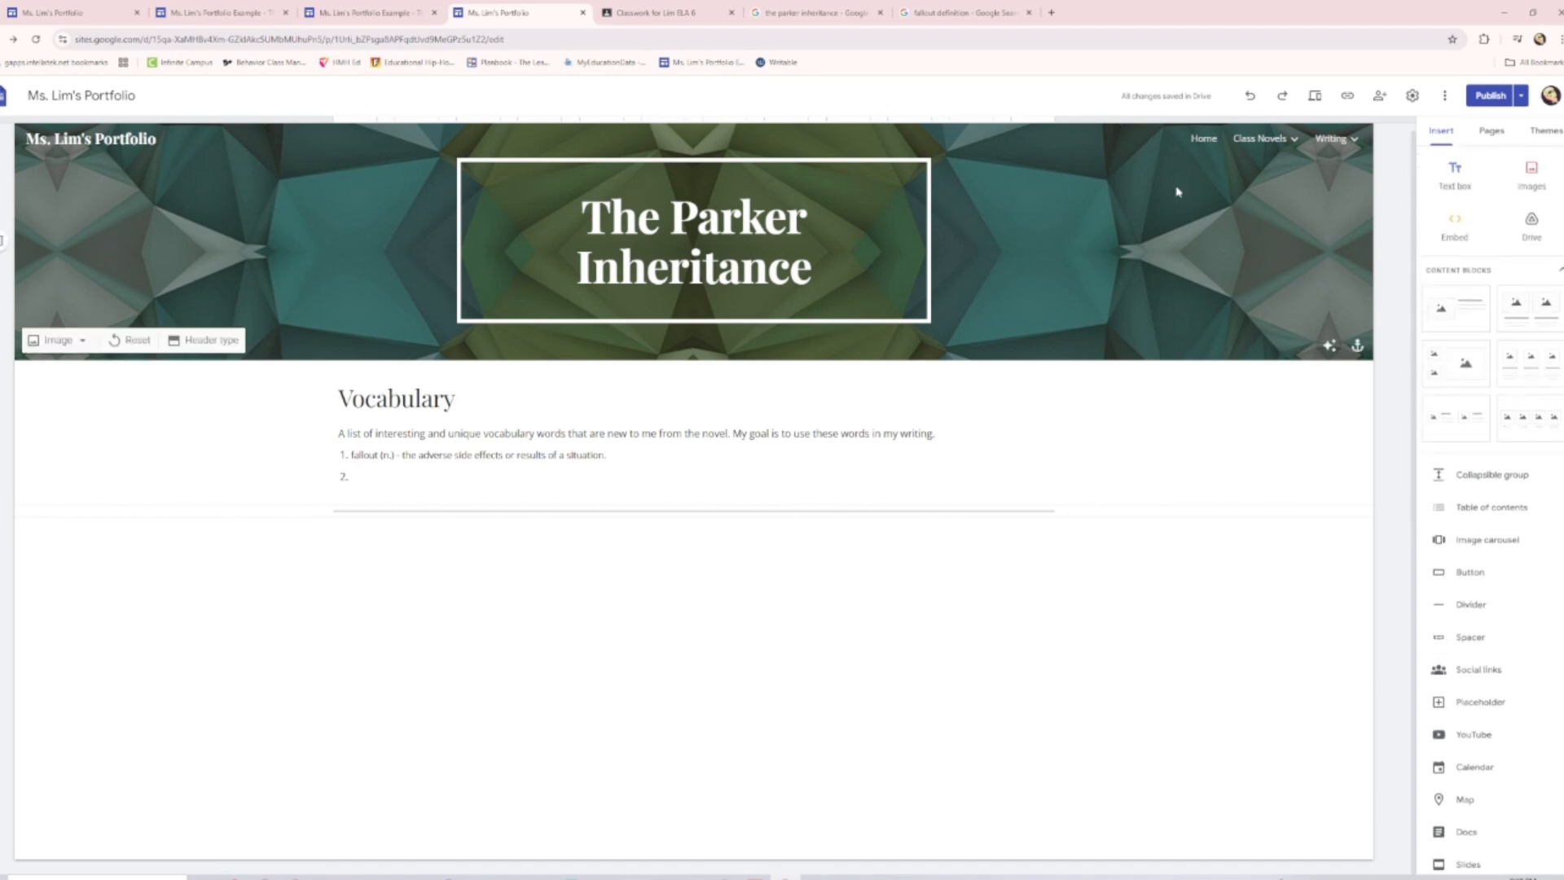
{"action": "left_click", "coordinate": [1455, 171]}
{"action": "left_click", "coordinate": [397, 514]}
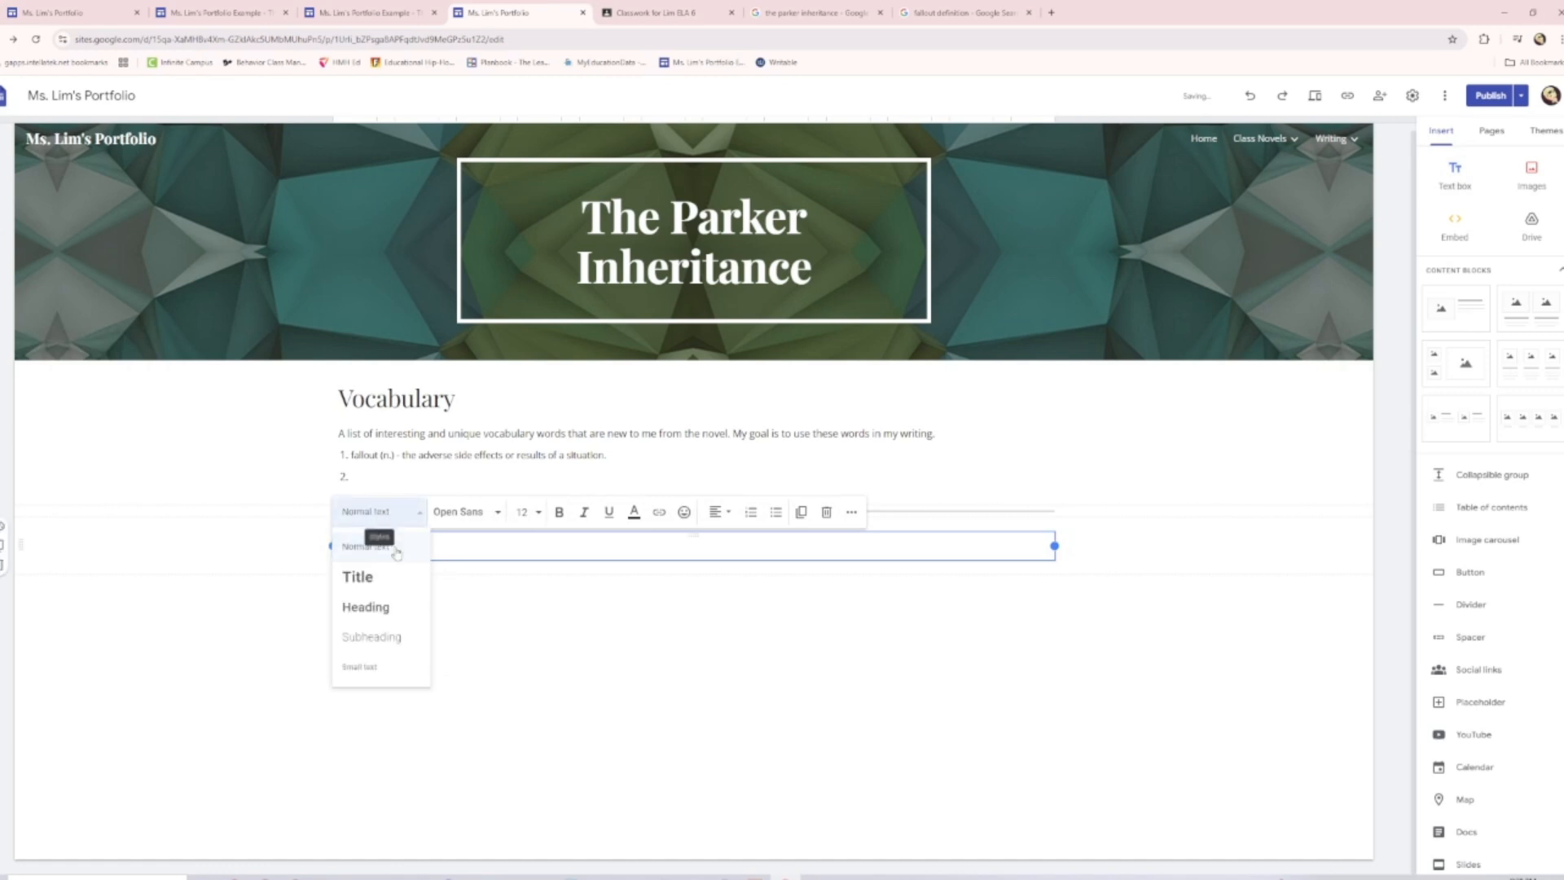
{"action": "left_click", "coordinate": [414, 576]}
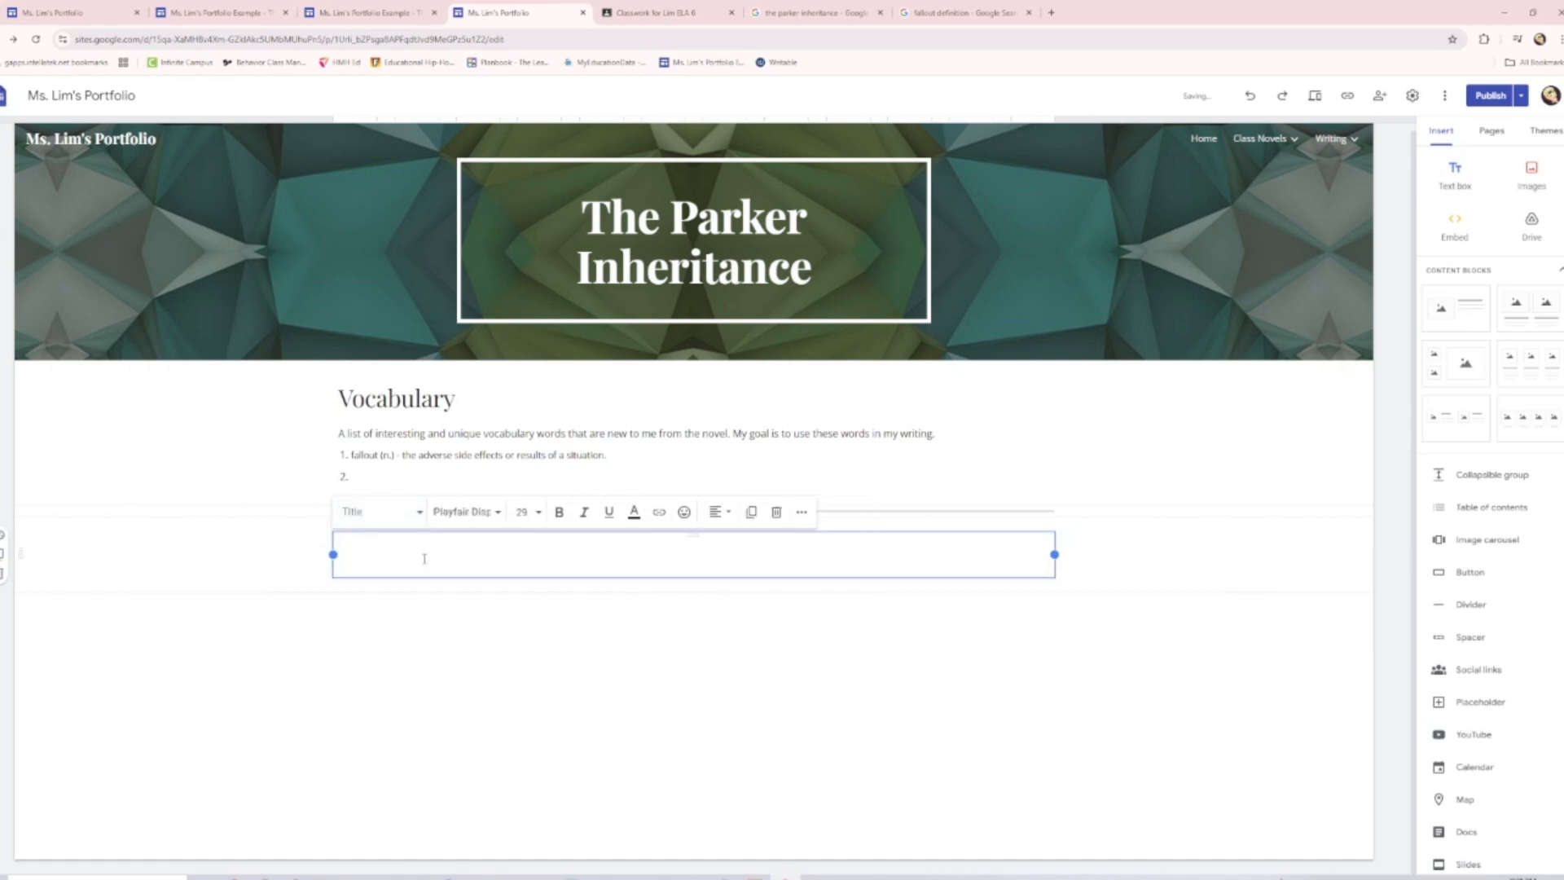
{"action": "type", "text": "Blog post"}
{"action": "key", "text": "BackSpace"}
{"action": "key", "text": "BackSpace"}
{"action": "key", "text": "BackSpace"}
{"action": "key", "text": "BackSpace"}
{"action": "type", "text": "Post "}
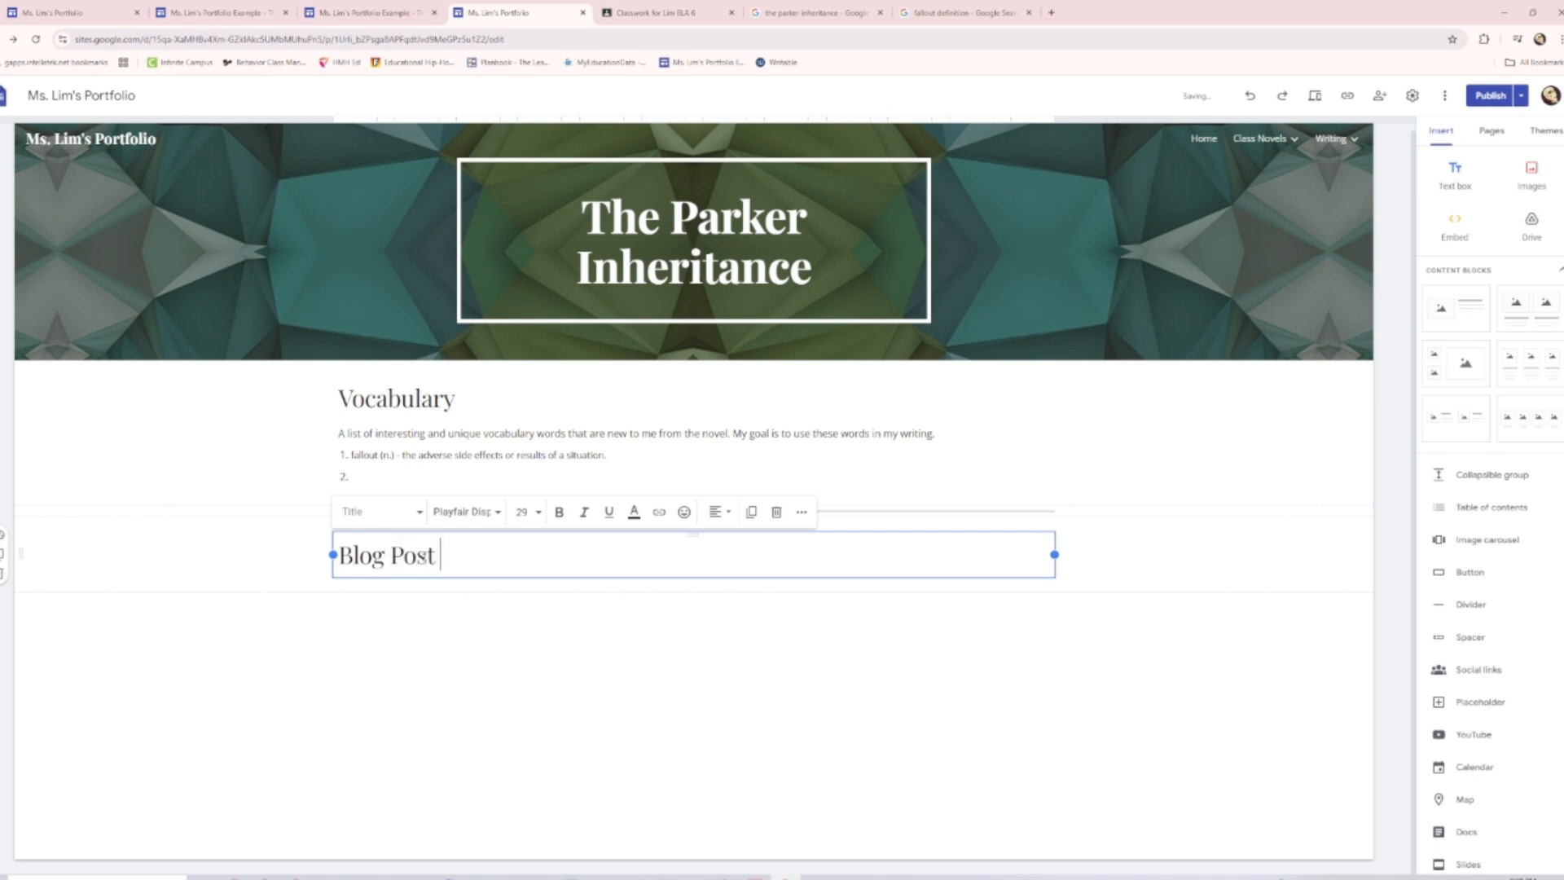
{"action": "type", "text": "#1: Characterization"}
{"action": "key", "text": "Return"}
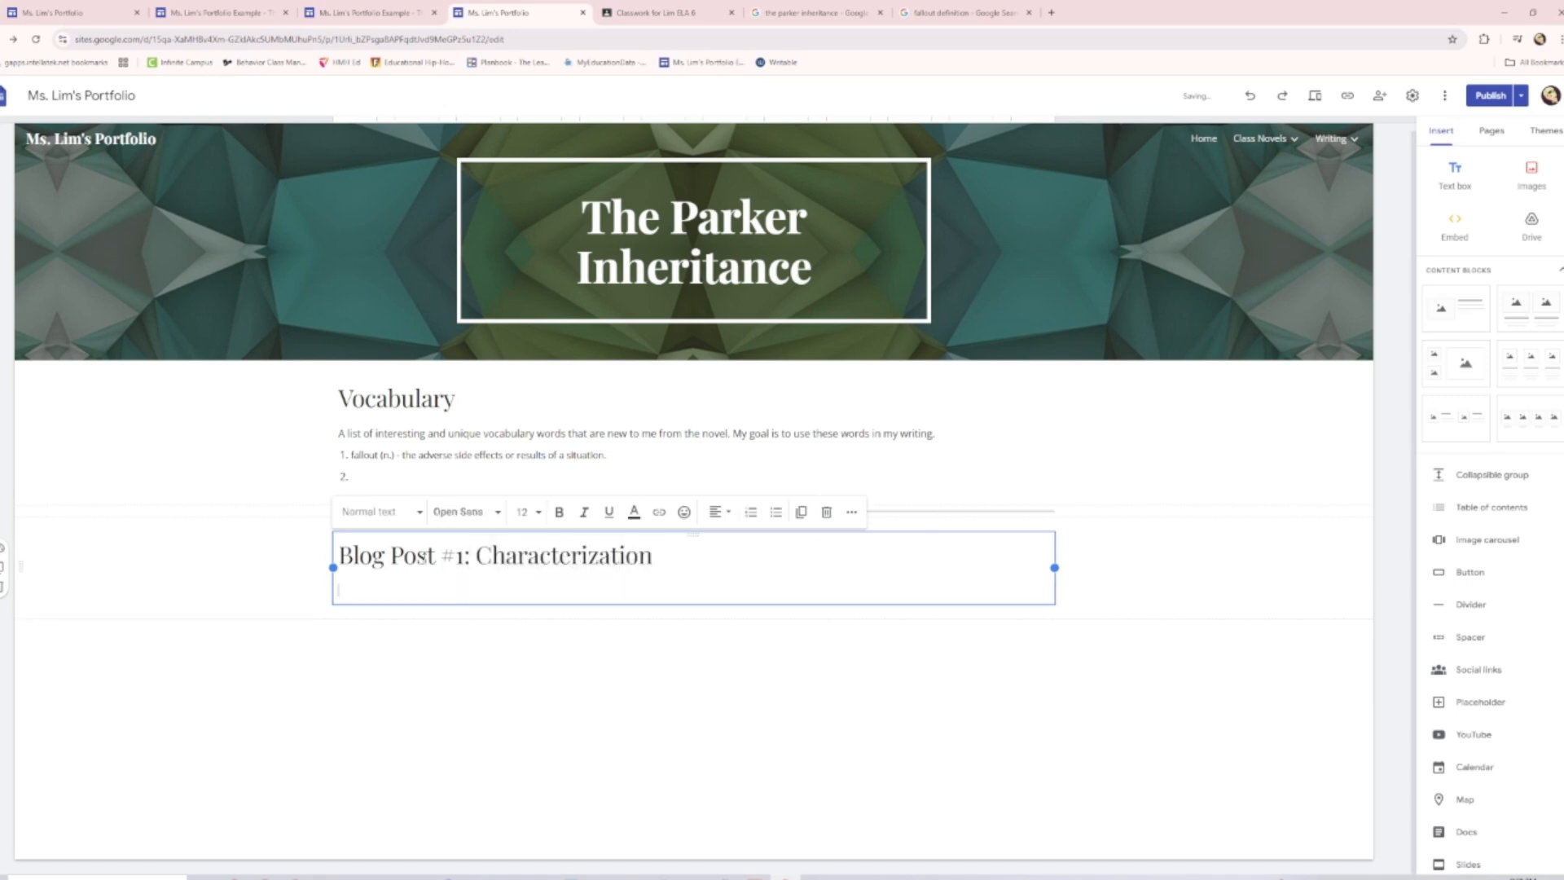
Add a Heading-style line "Characters and the colors they remind me of" under the blog post title, checking the option's wording in Classroom
{"action": "left_click", "coordinate": [411, 511]}
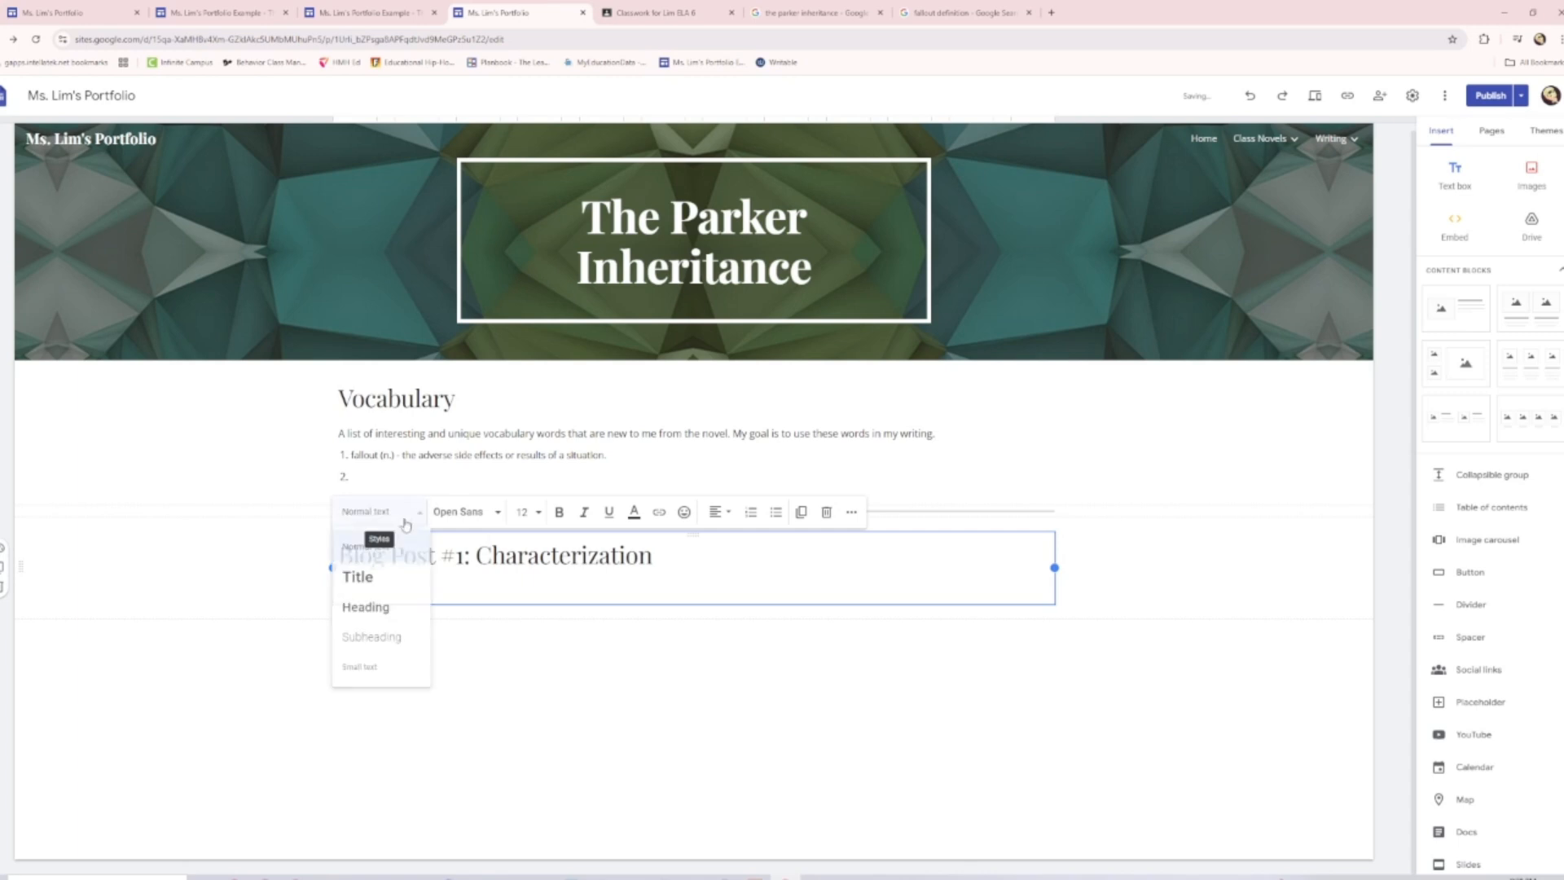
{"action": "left_click", "coordinate": [377, 608]}
{"action": "left_click", "coordinate": [651, 12]}
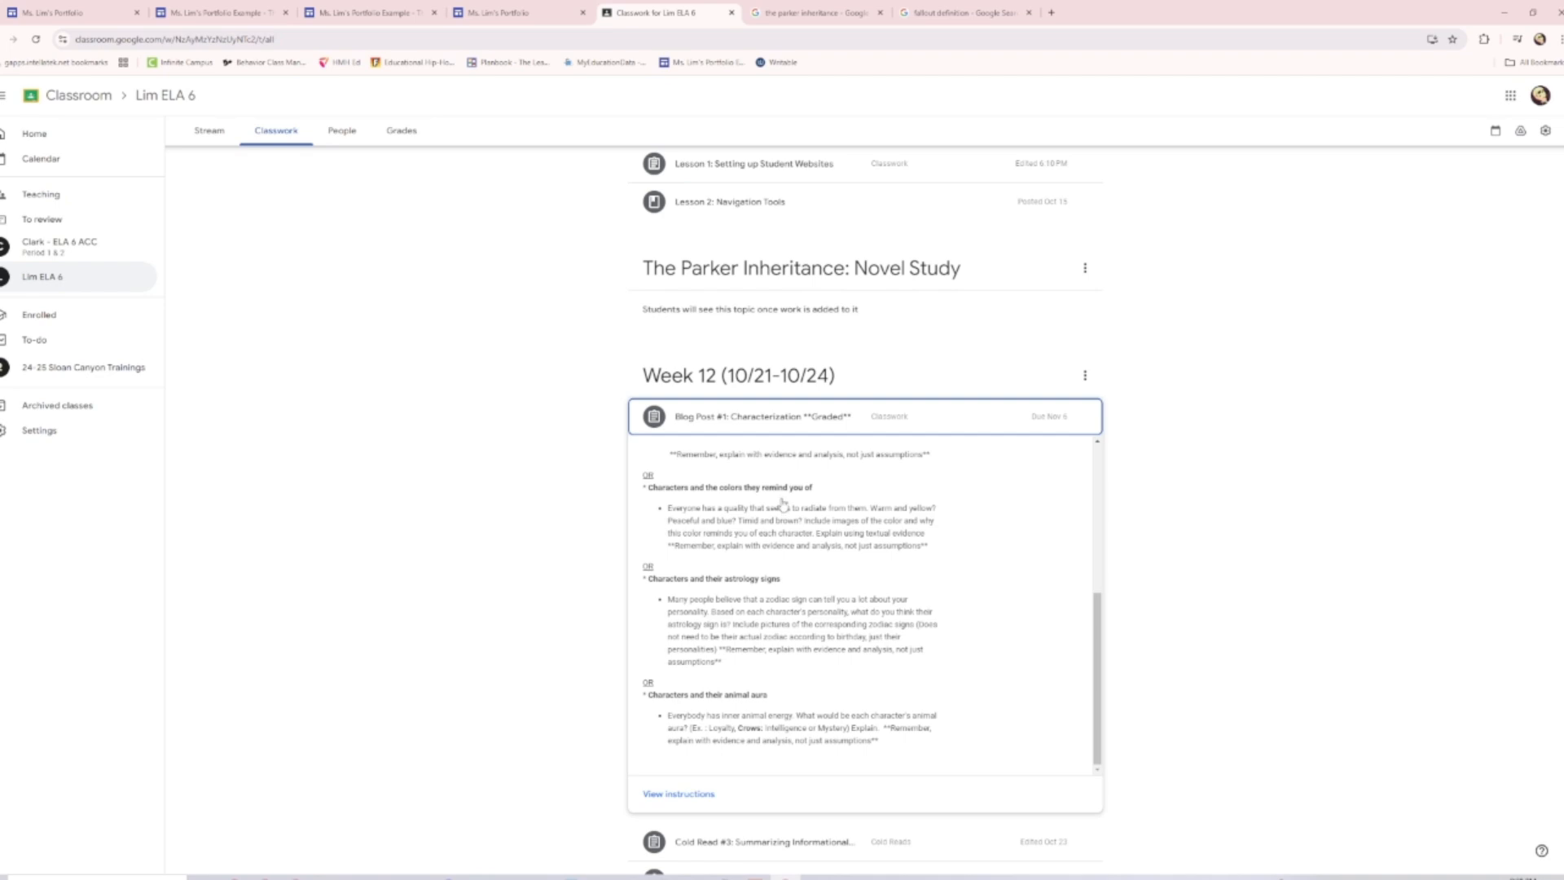
{"action": "left_click", "coordinate": [560, 6]}
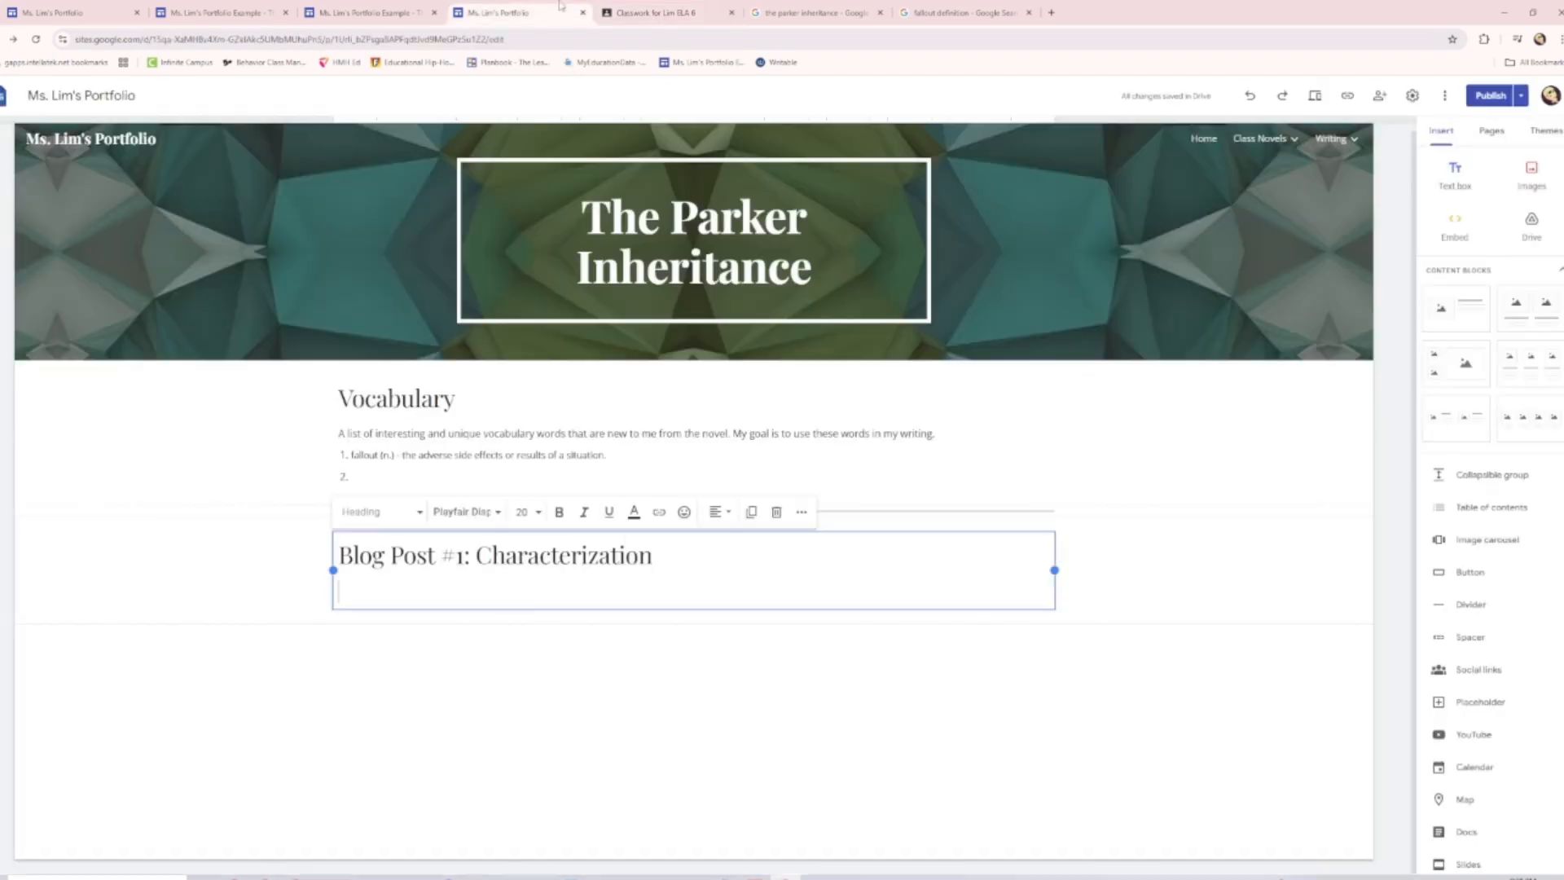
{"action": "type", "text": "Characte"}
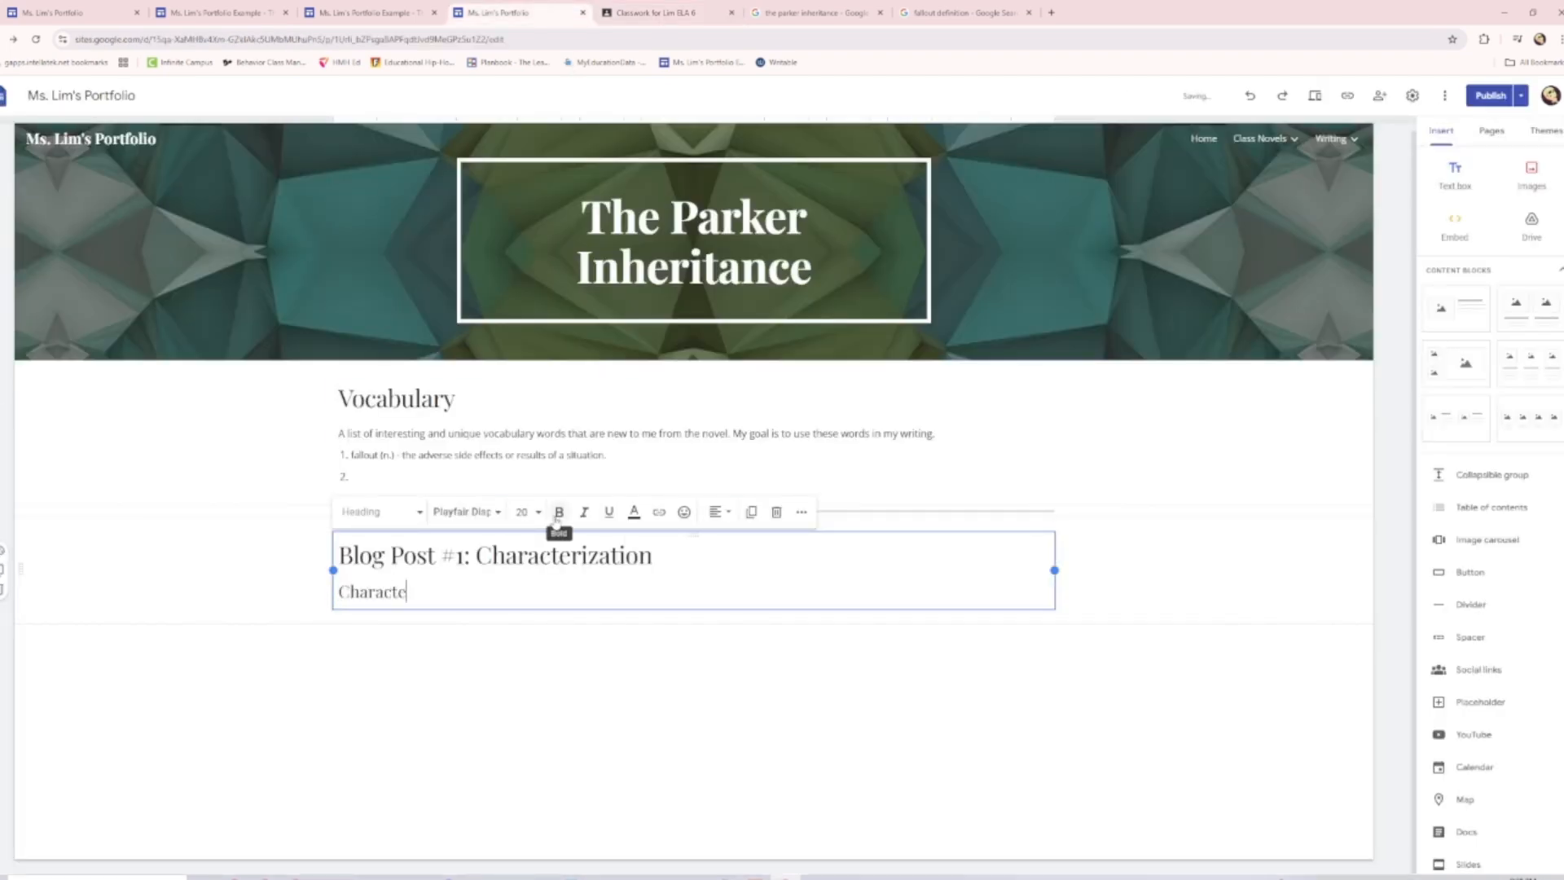
{"action": "type", "text": "rs and the colors the"}
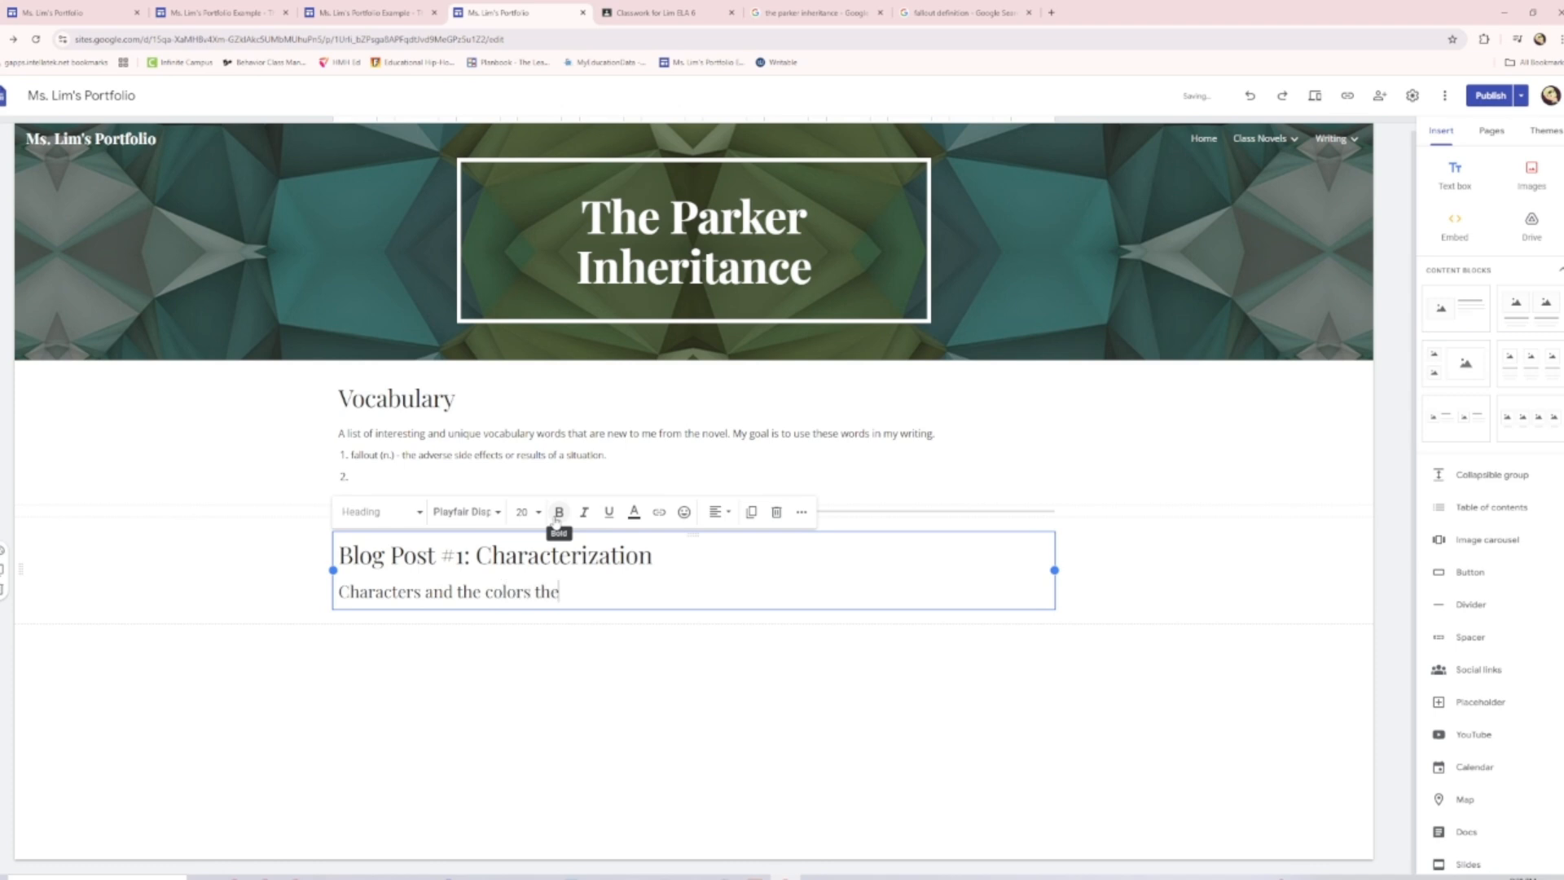
{"action": "type", "text": "y remind me of"}
Capitalize the words Colors, They, Remind and Me in the blog post's subheading
{"action": "left_click", "coordinate": [495, 592]}
{"action": "key", "text": "BackSpace"}
{"action": "type", "text": "C"}
{"action": "left_click_drag", "start_coordinate": [544, 592], "coordinate": [539, 591]}
{"action": "type", "text": "T"}
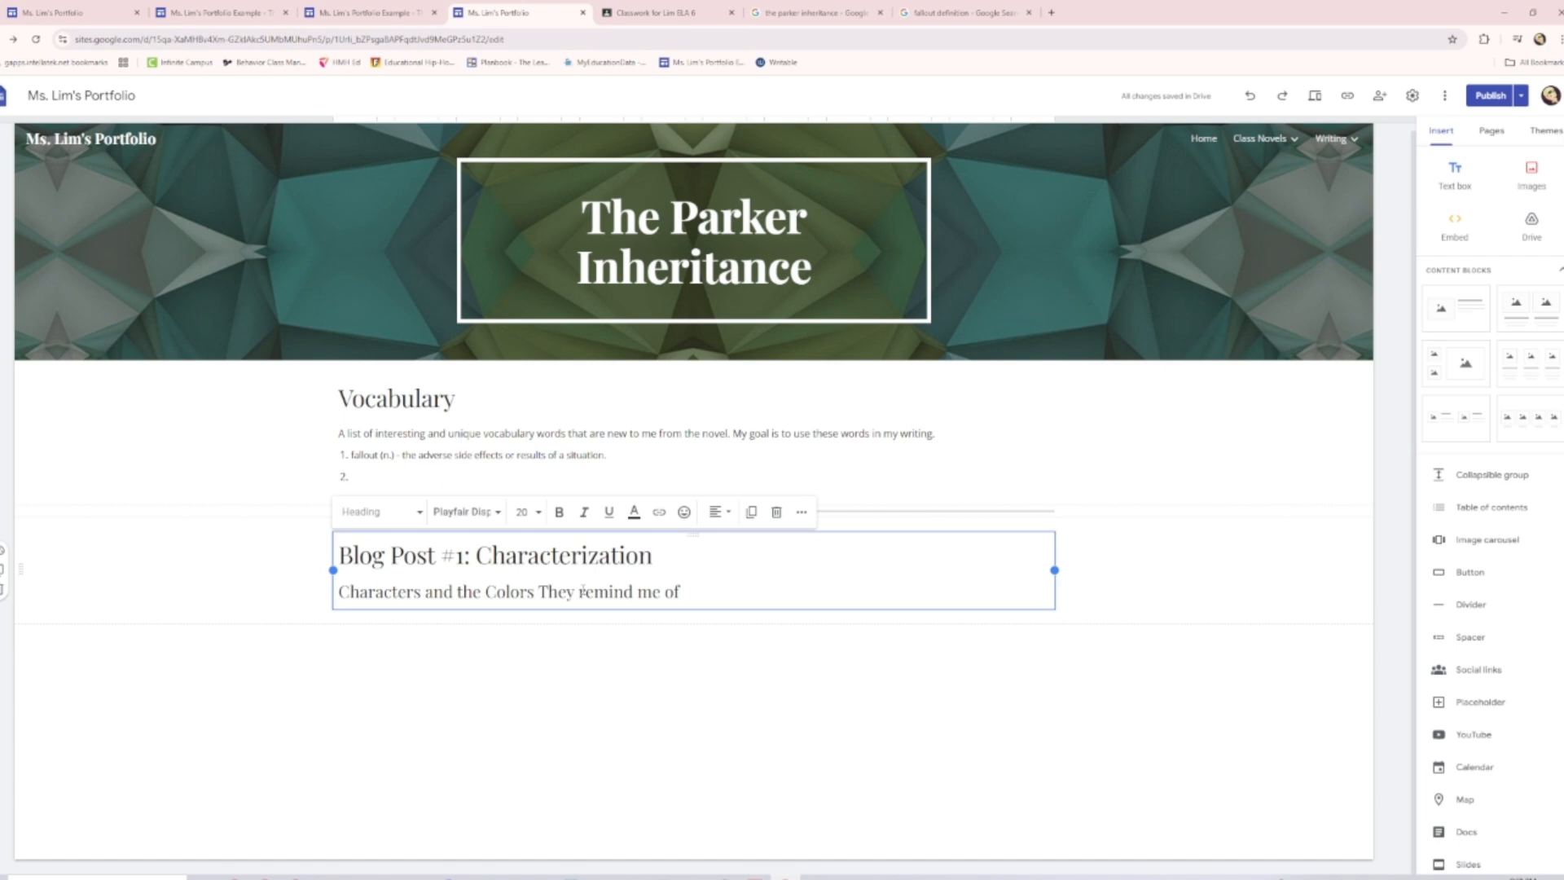
{"action": "key", "text": "BackSpace"}
{"action": "type", "text": "R"}
{"action": "double_click", "coordinate": [653, 597]}
{"action": "type", "text": "Me"}
Check the other topic options in Classroom and change the subheading to "Characters and their astrology signs"
{"action": "left_click_drag", "start_coordinate": [695, 584], "coordinate": [337, 592]}
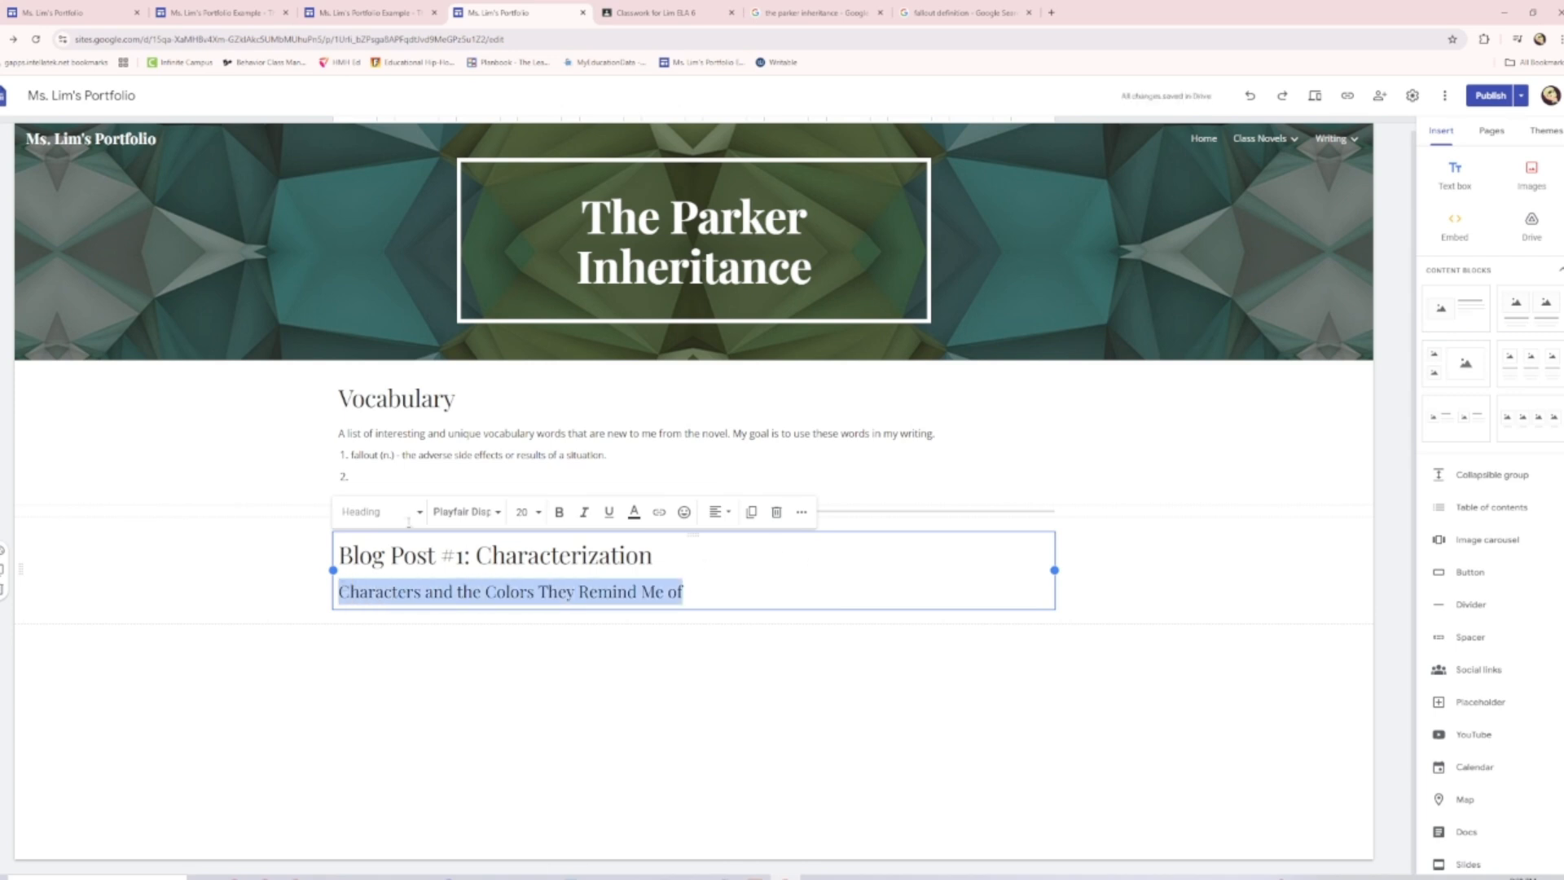
{"action": "left_click", "coordinate": [650, 12]}
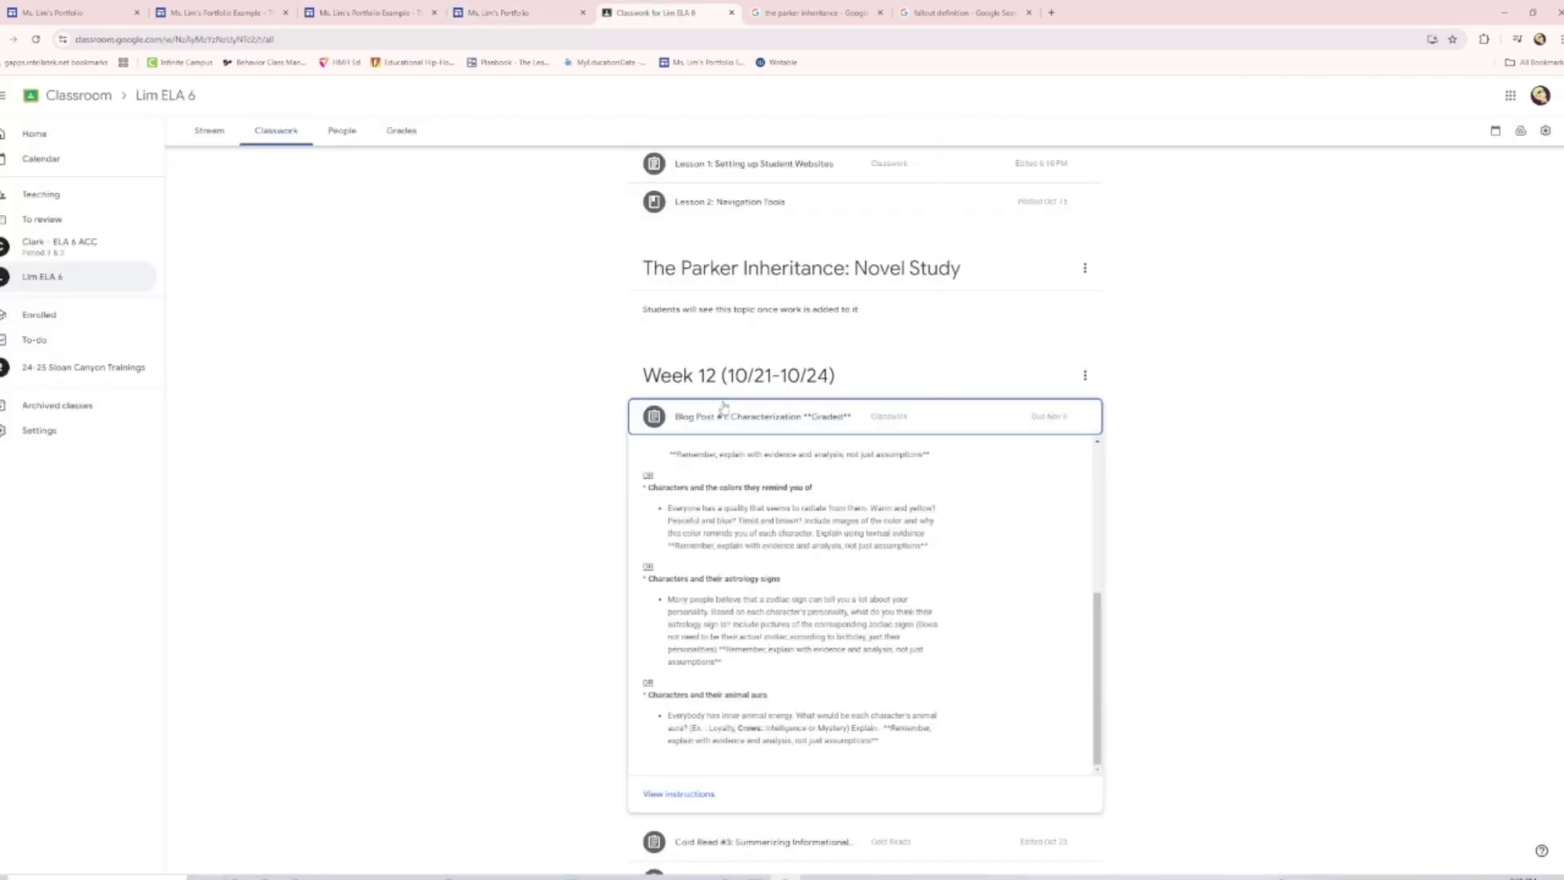
{"action": "key", "text": "ctrl+shift+Tab"}
{"action": "left_click", "coordinate": [600, 557]}
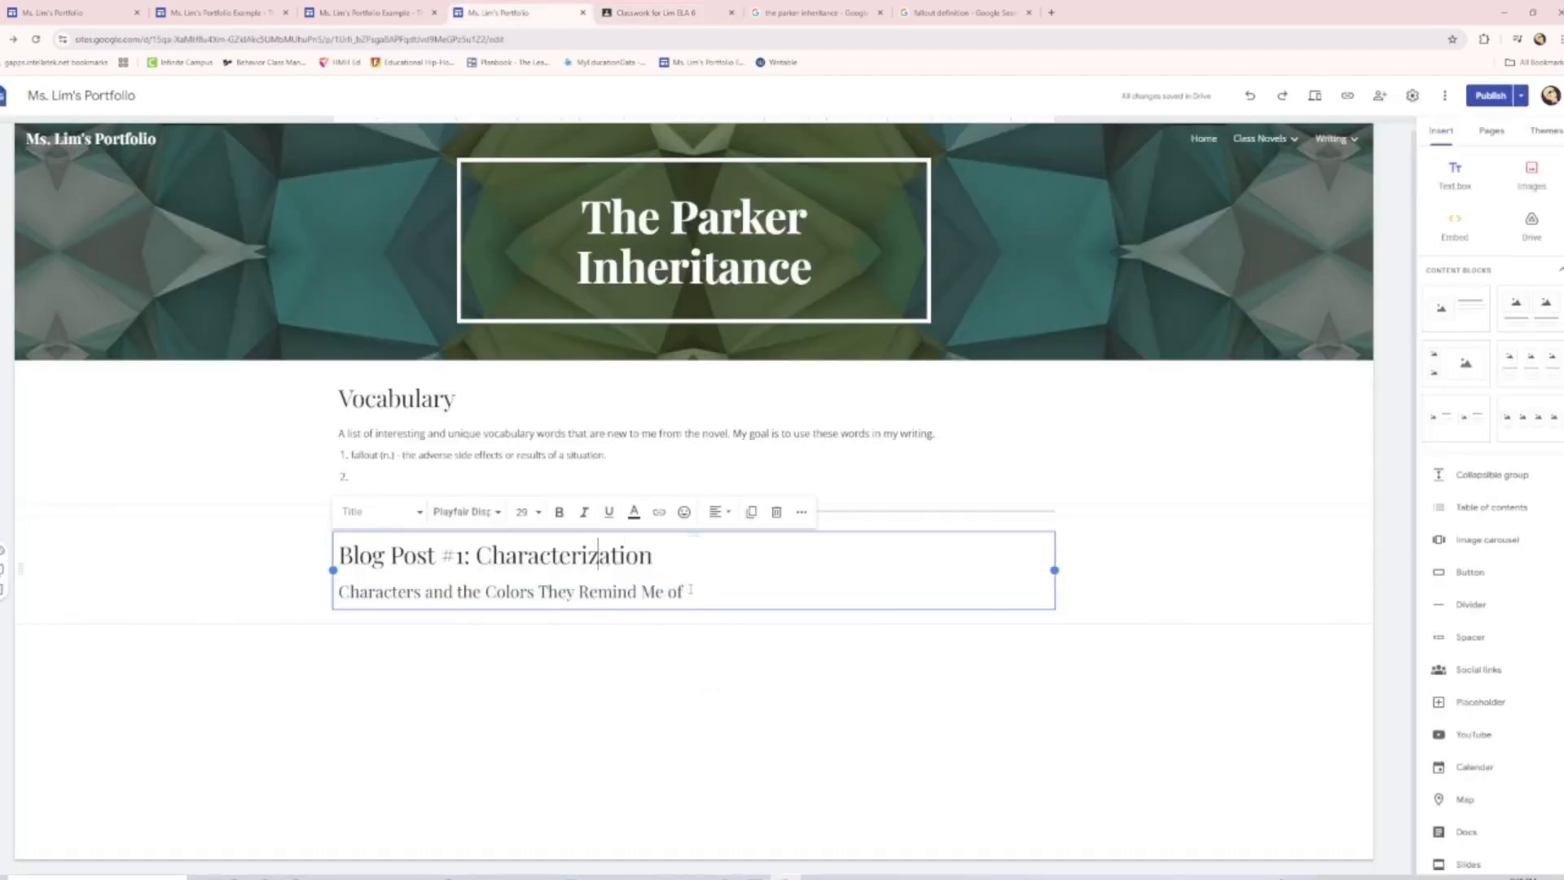
{"action": "left_click_drag", "start_coordinate": [691, 588], "coordinate": [508, 592]}
{"action": "type", "text": "eir"}
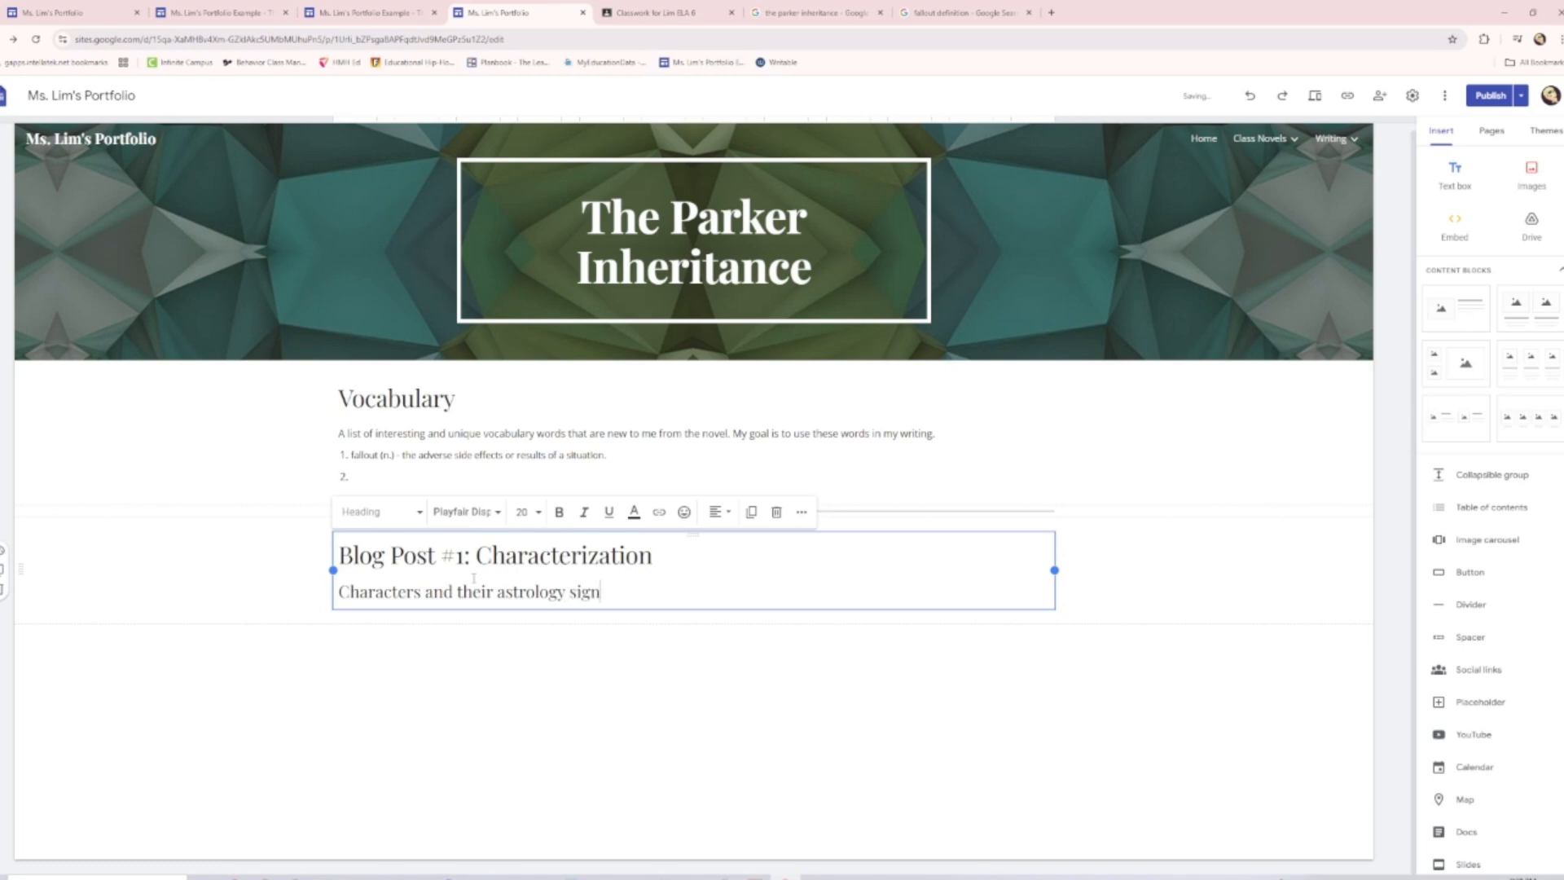
{"action": "left_click", "coordinate": [671, 658]}
{"action": "left_click", "coordinate": [849, 584]}
{"action": "left_click", "coordinate": [1110, 663]}
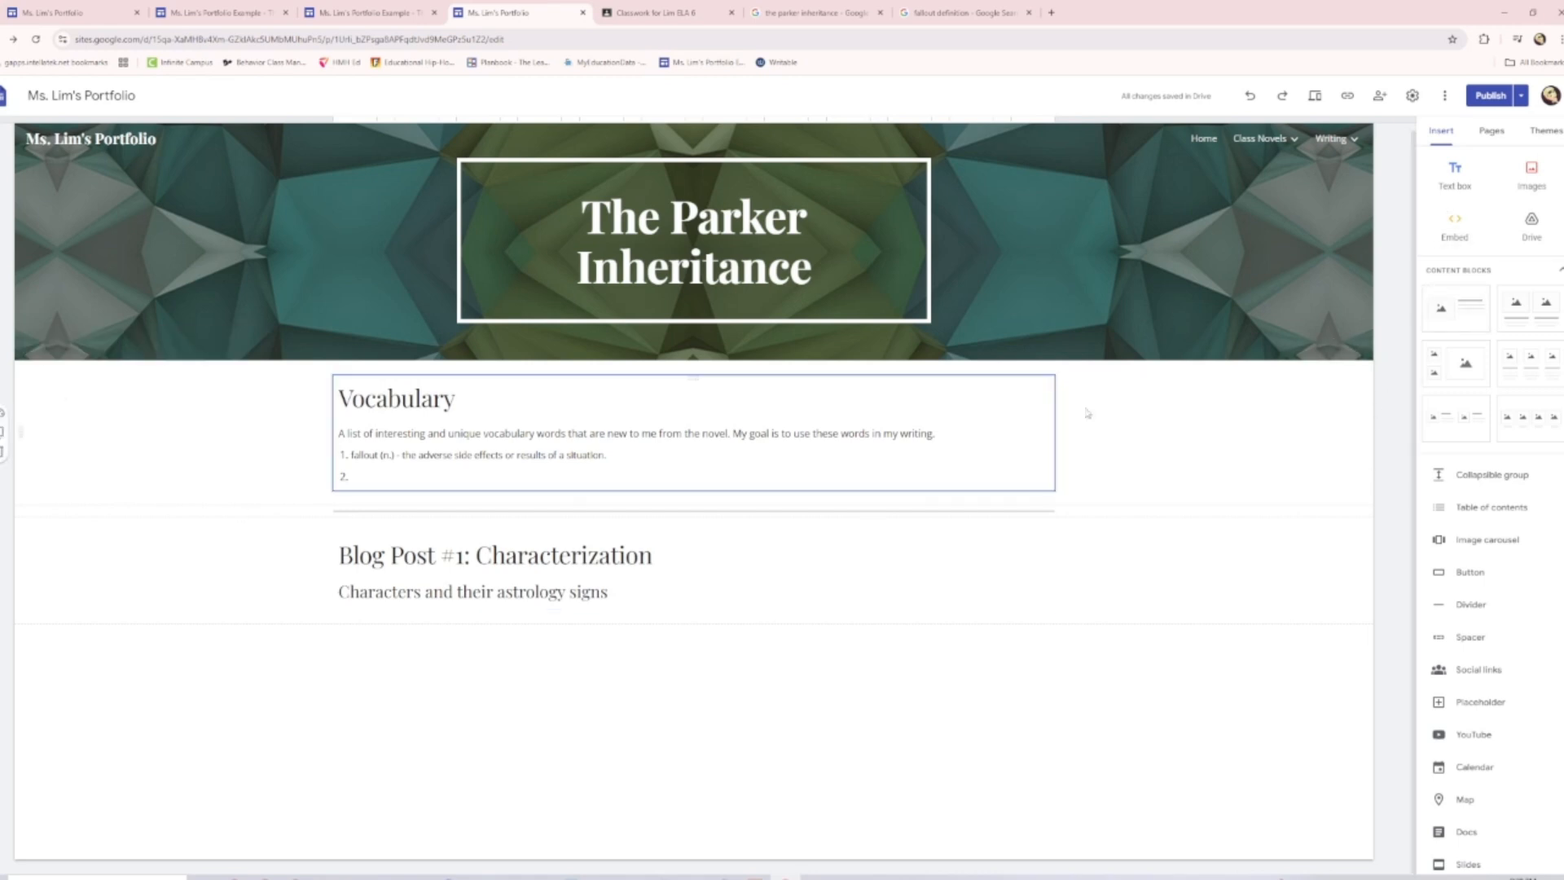
Add a text box below the subheading containing the Candice label and paragraph copied from the example's Blogpost #1, without the trailing blank line
{"action": "mouse_move", "coordinate": [1264, 139]}
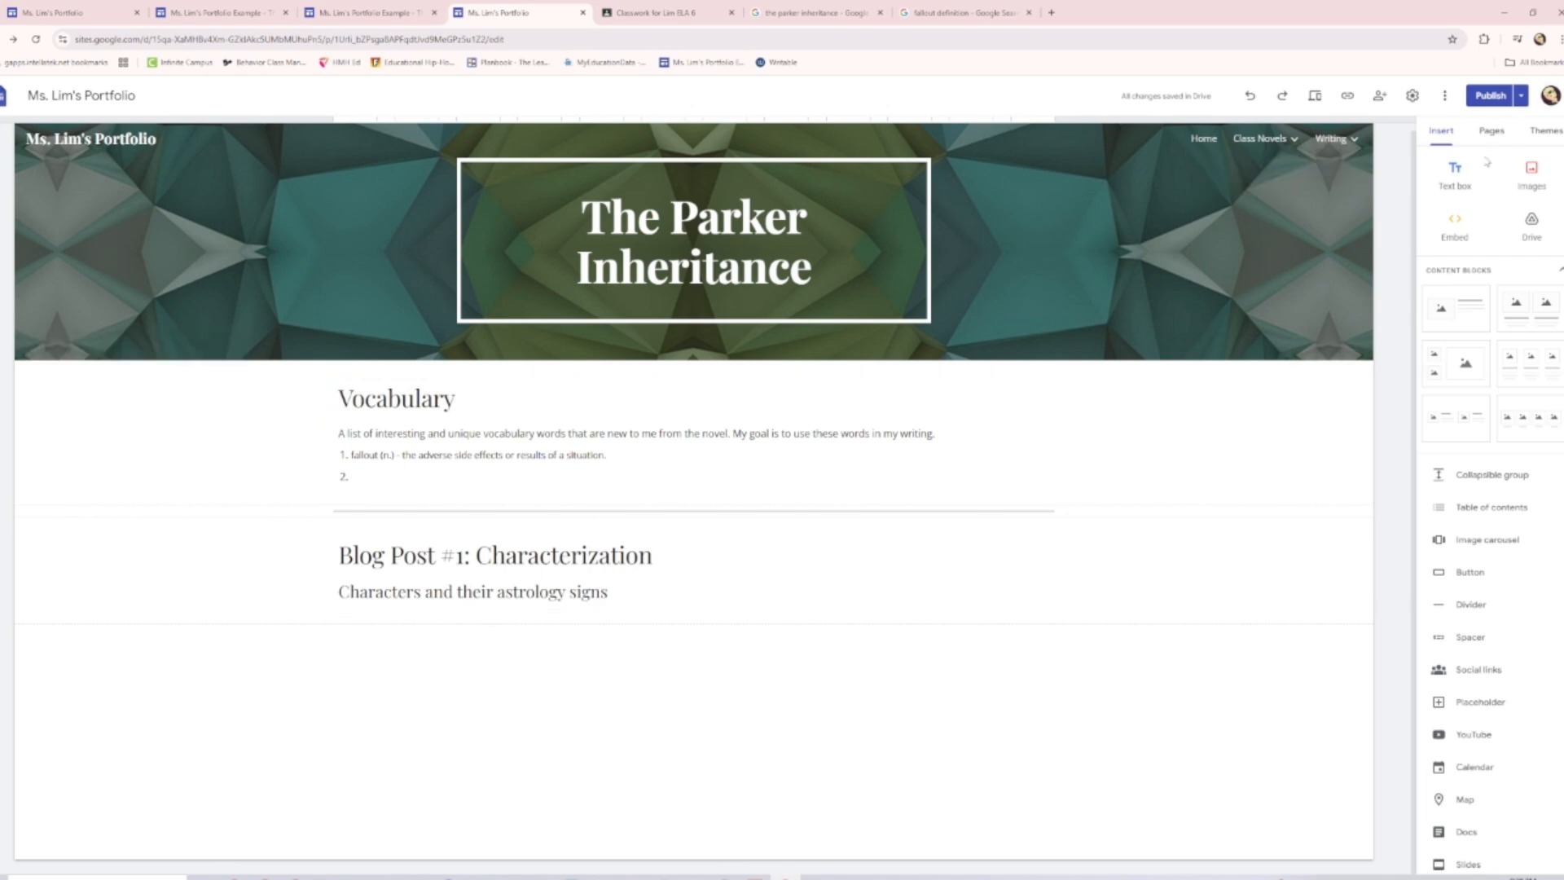
{"action": "left_click", "coordinate": [1474, 168]}
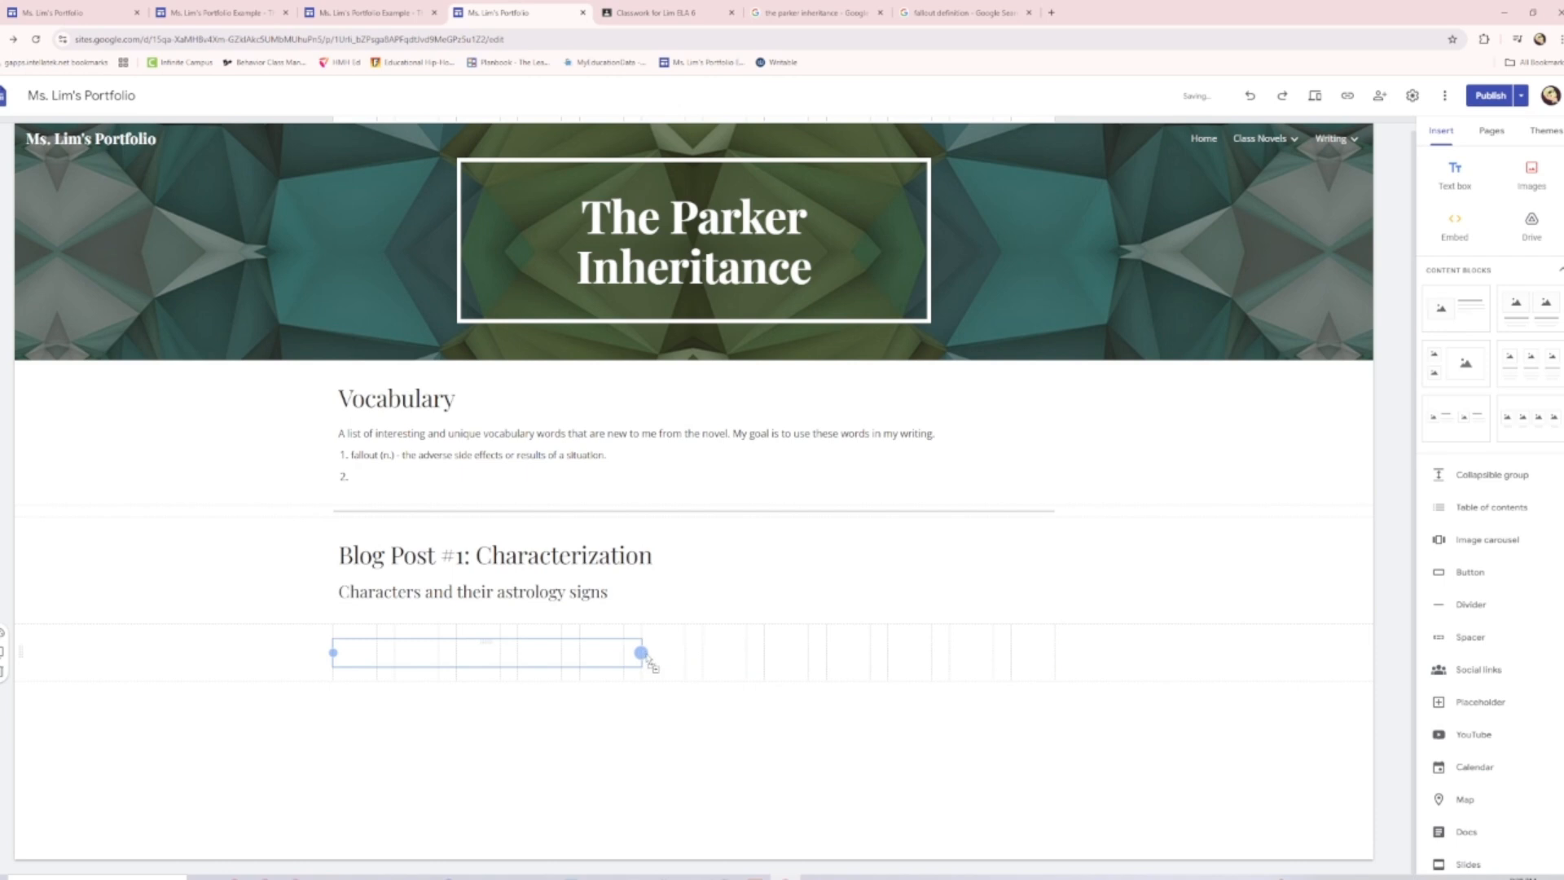
{"action": "left_click", "coordinate": [398, 11]}
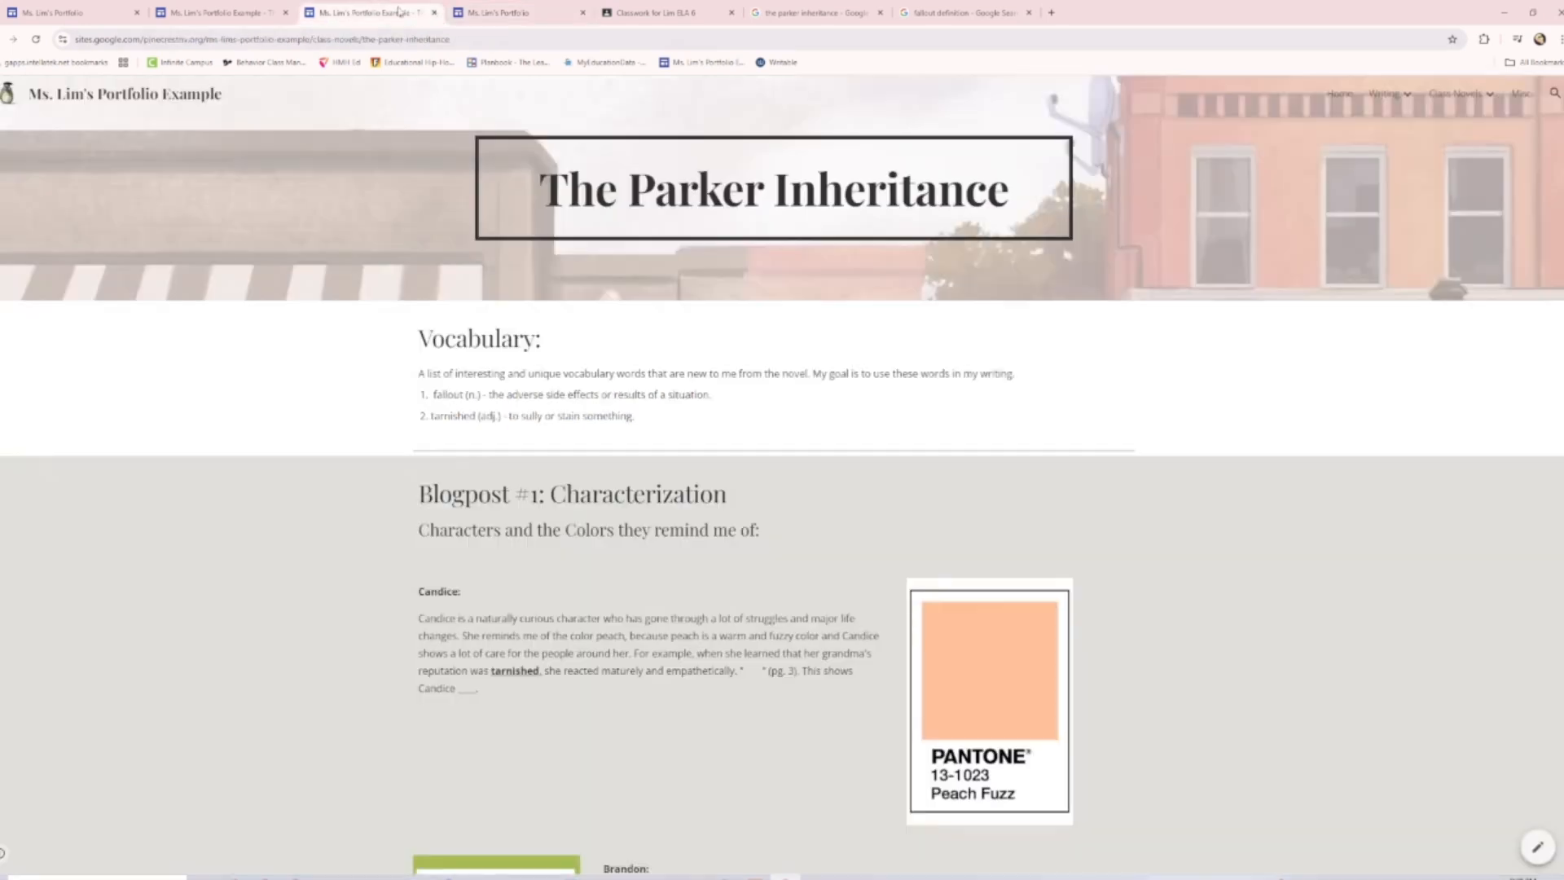
{"action": "left_click_drag", "start_coordinate": [417, 592], "coordinate": [481, 695]}
{"action": "key", "text": "ctrl+c"}
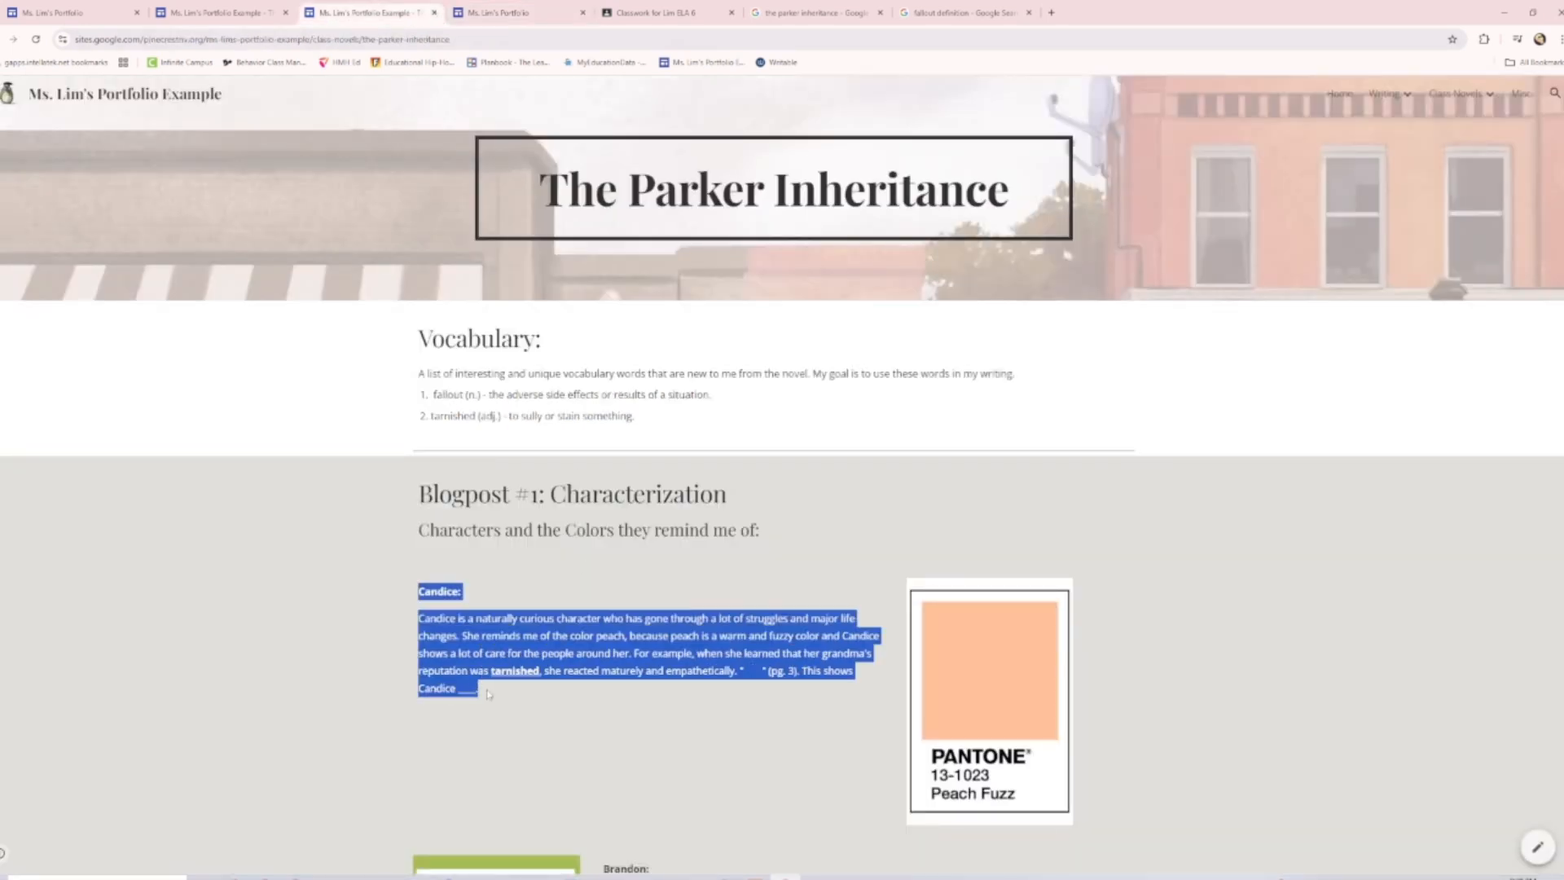
{"action": "left_click", "coordinate": [521, 13]}
{"action": "key", "text": "ctrl+v"}
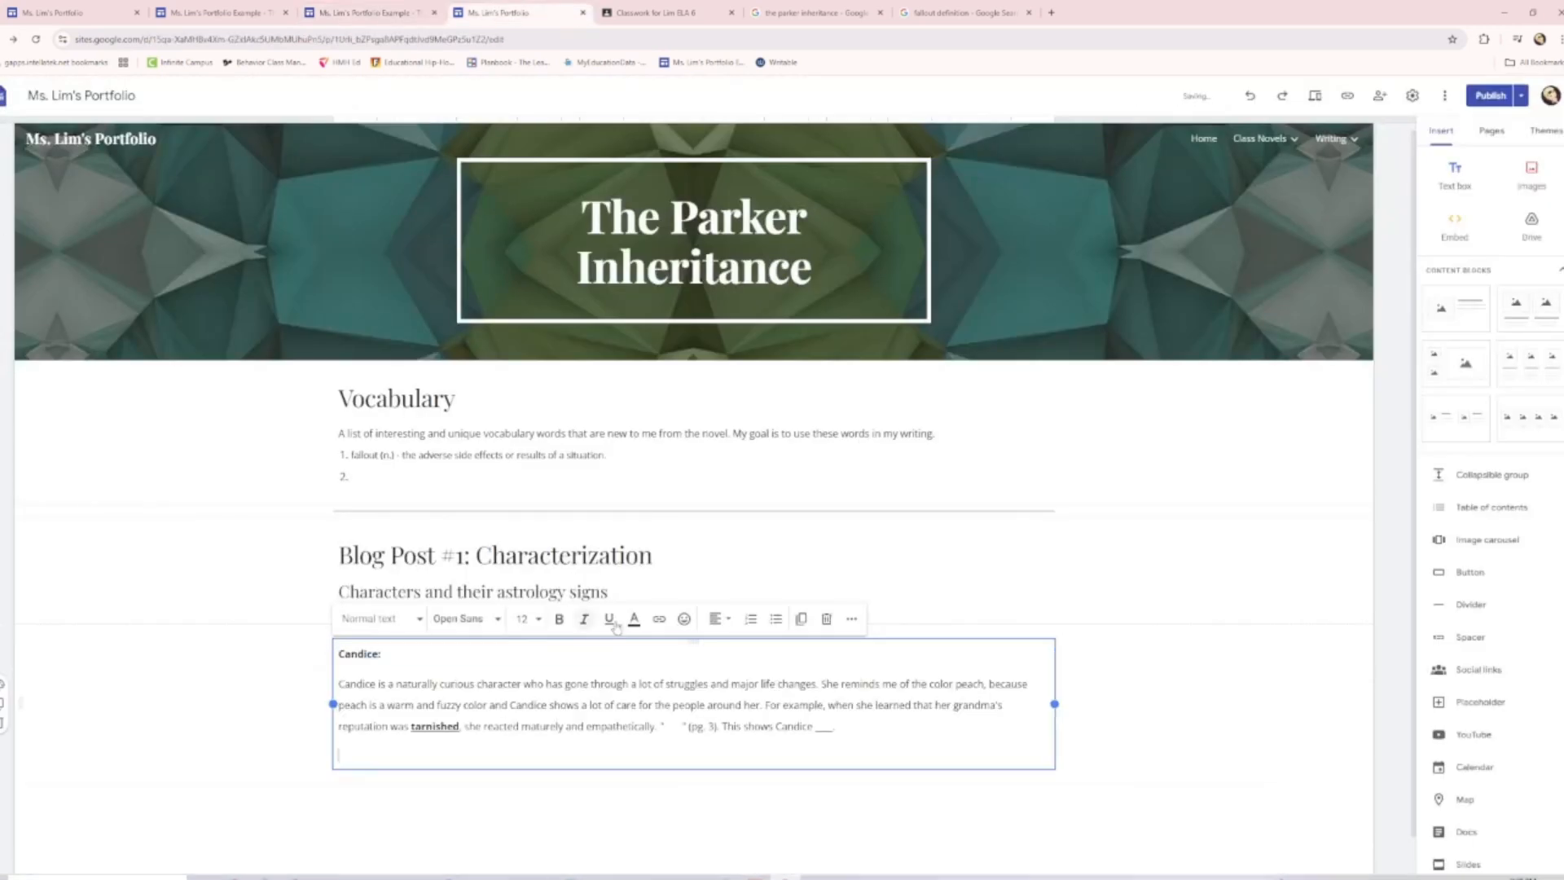
{"action": "key", "text": "BackSpace"}
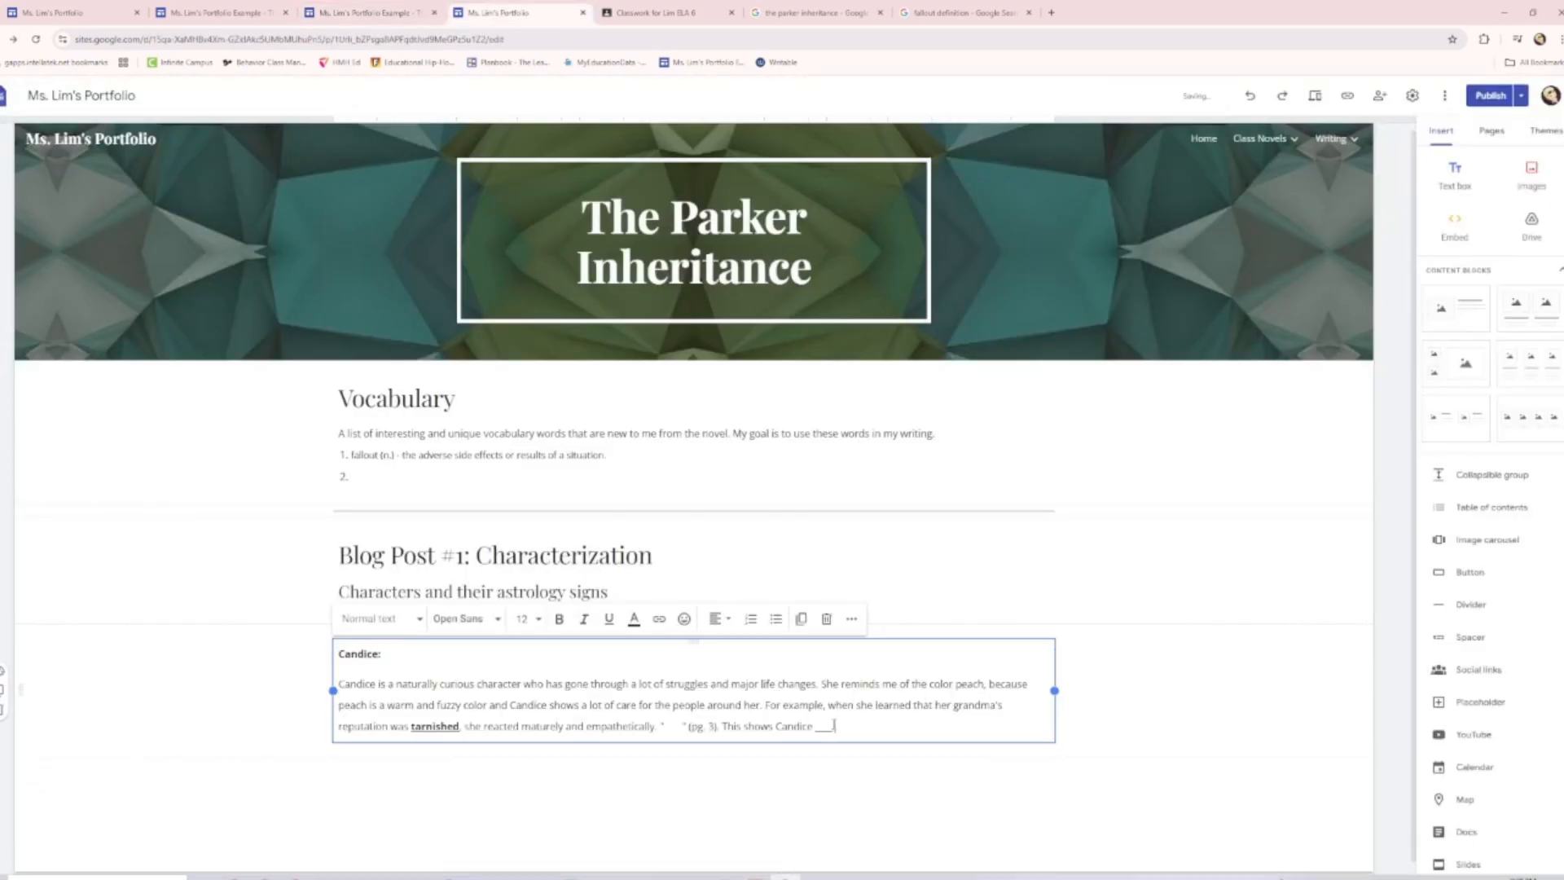
{"action": "left_click", "coordinate": [1160, 608]}
Add a text box below Candice's with the bold label "Brandon" and a copy of the Candice paragraph as sample text
{"action": "scroll", "coordinate": [698, 719], "scroll_direction": "down", "scroll_amount": 1}
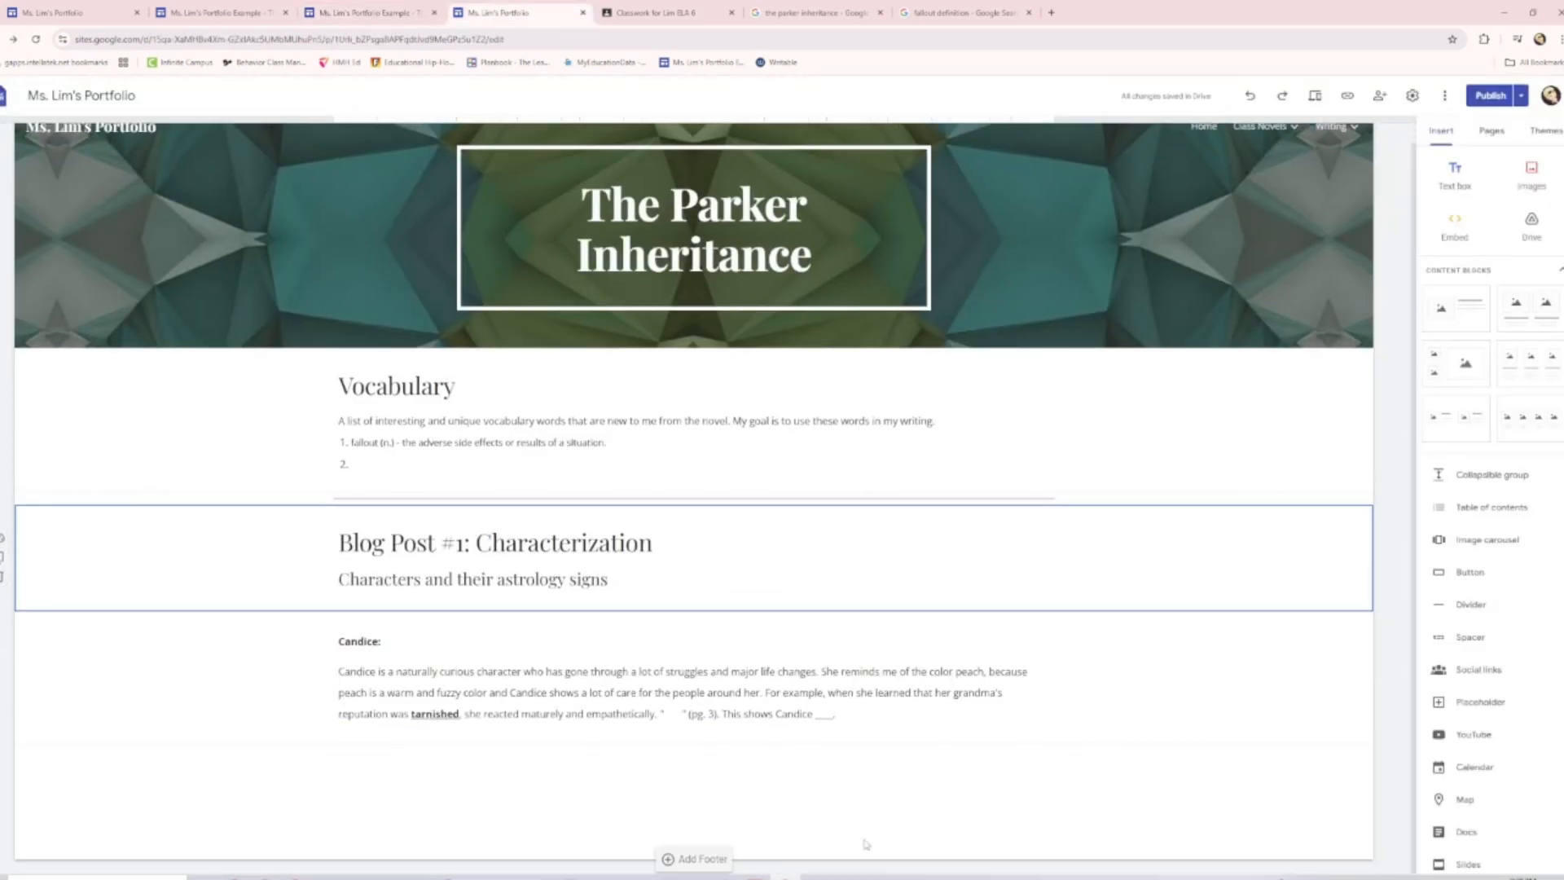
{"action": "left_click", "coordinate": [1455, 174]}
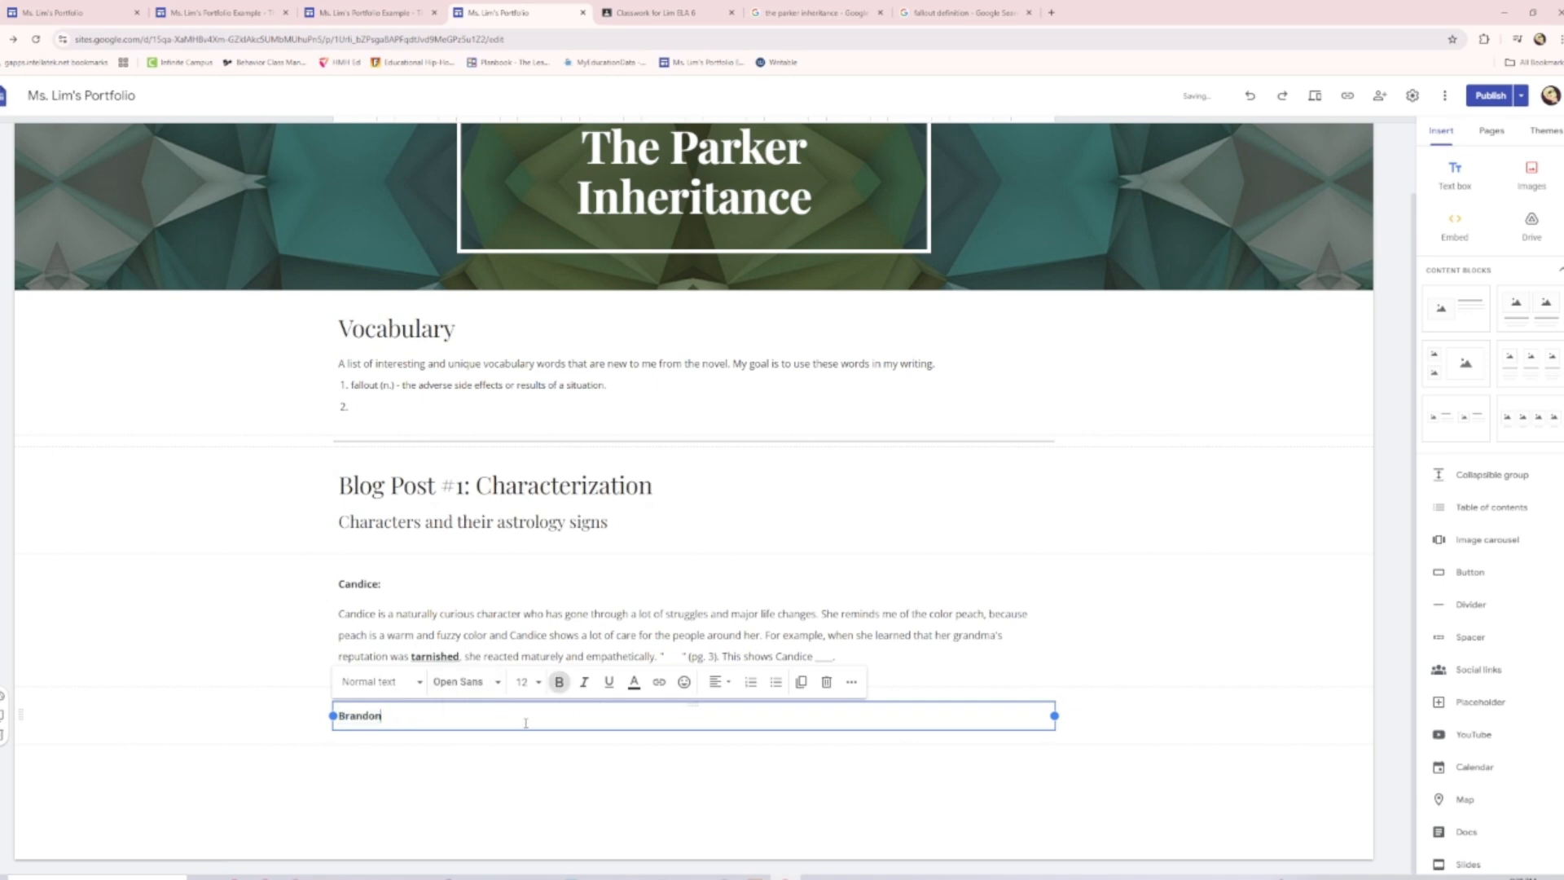
{"action": "triple_click", "coordinate": [500, 624]}
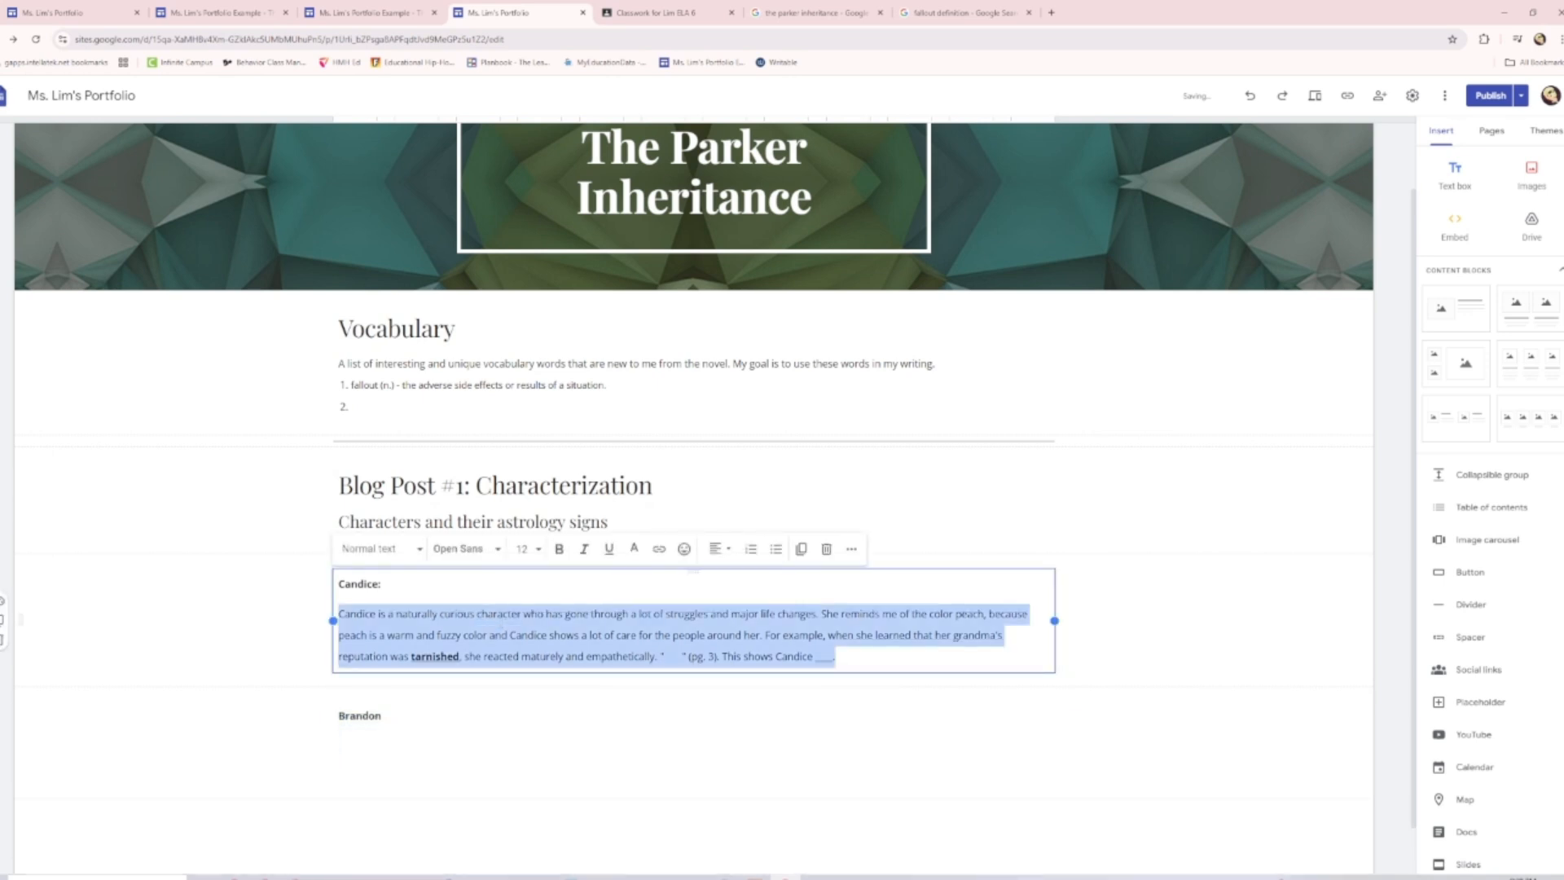
{"action": "key", "text": "ctrl+c"}
{"action": "left_click", "coordinate": [415, 737]}
{"action": "key", "text": "ctrl+v"}
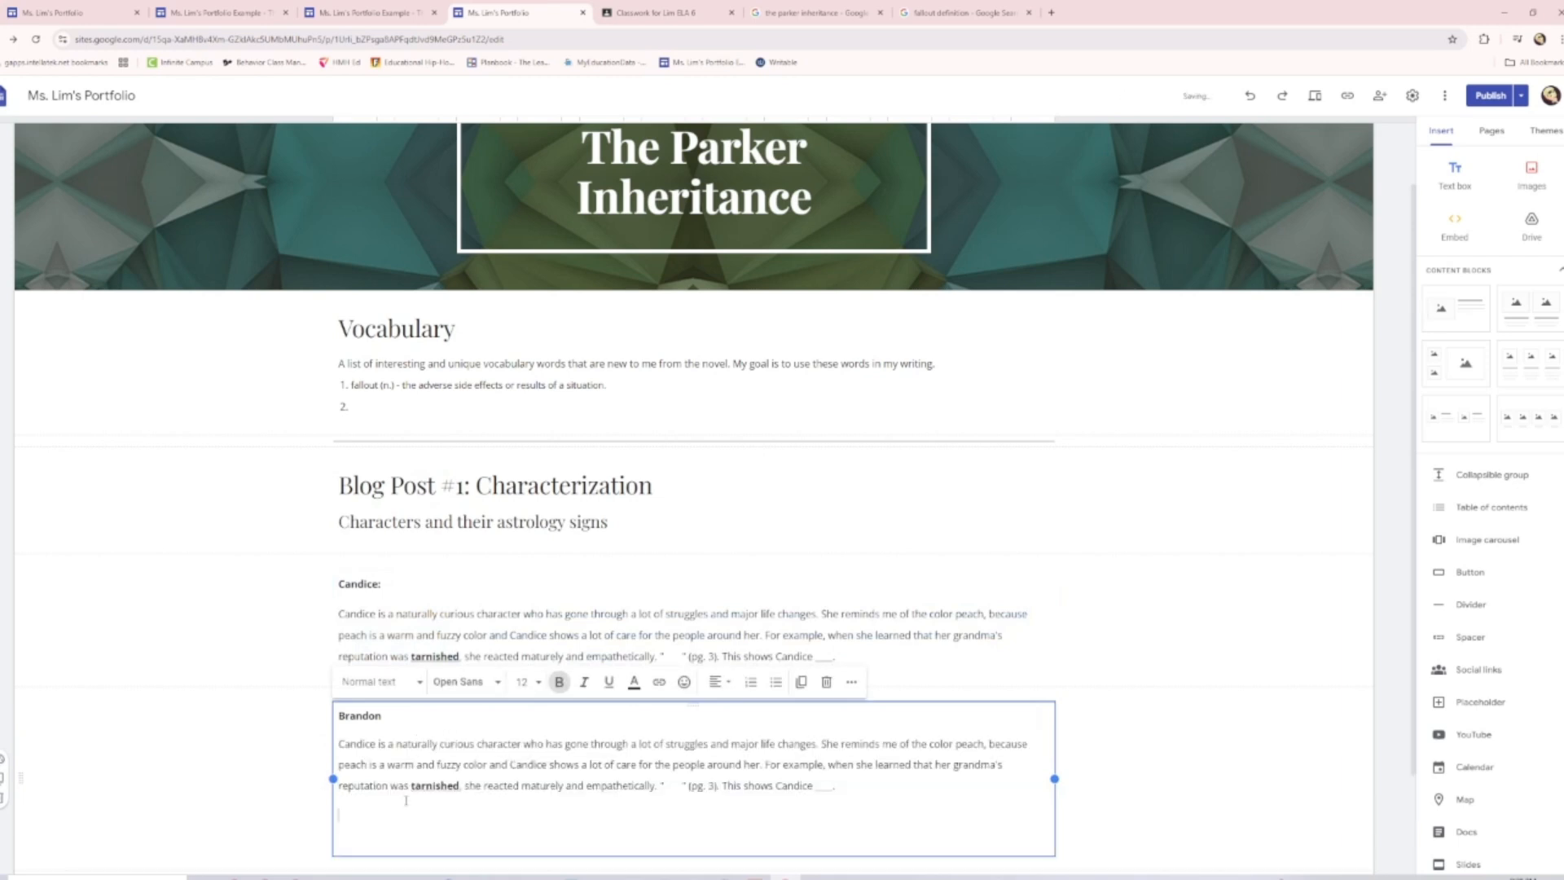
{"action": "key", "text": "BackSpace"}
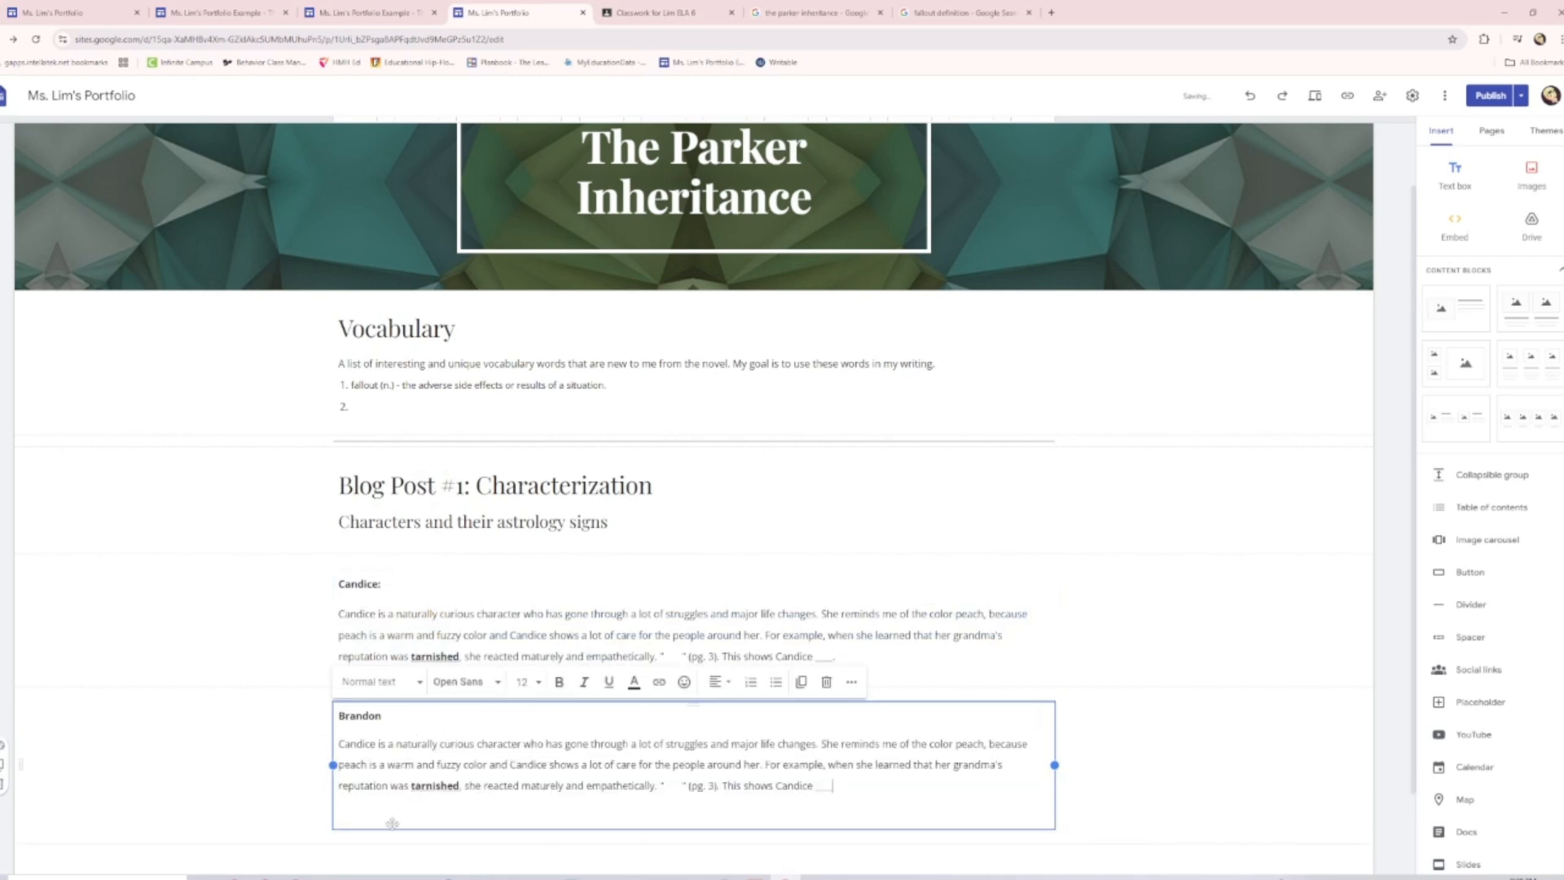
Remove the trailing blank line from Brandon's text box and leave the box
{"action": "key", "text": "BackSpace"}
{"action": "left_click", "coordinate": [1287, 583]}
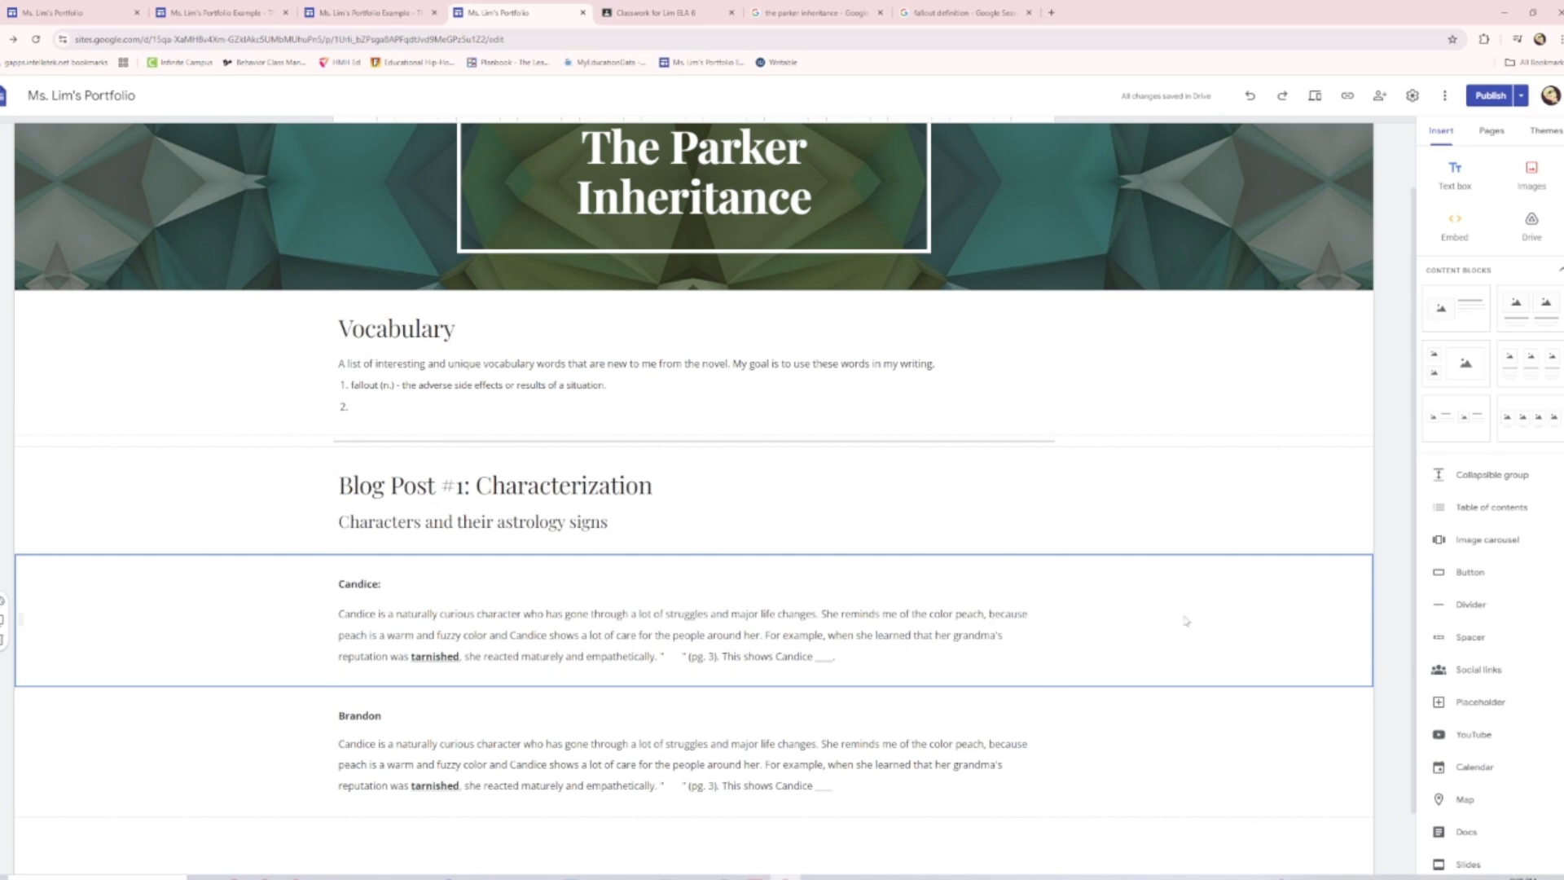
{"action": "left_click", "coordinate": [610, 486]}
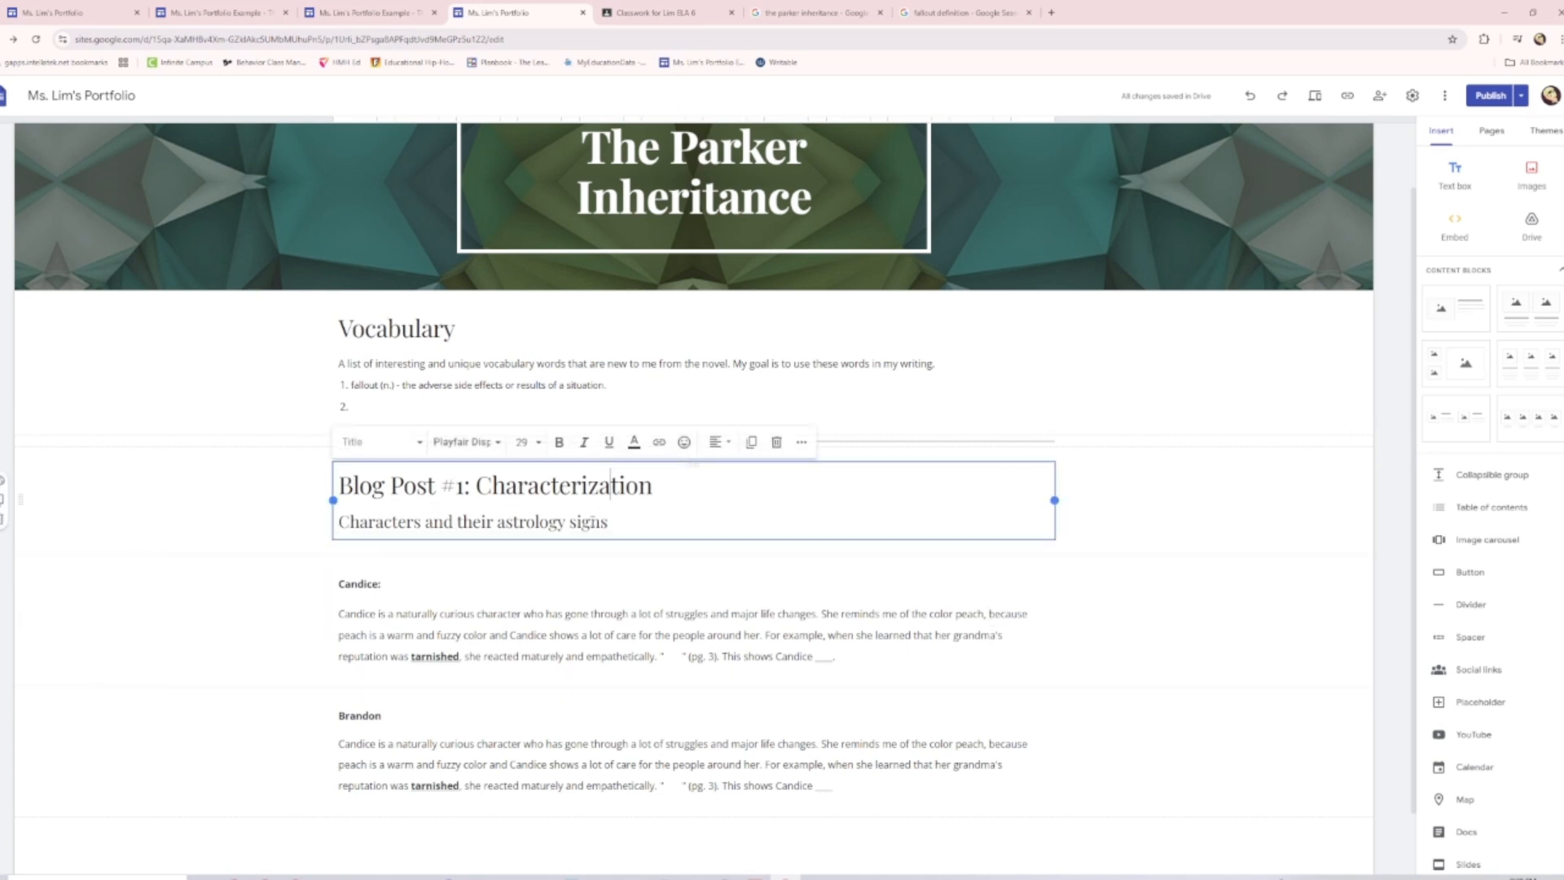
{"action": "left_click_drag", "start_coordinate": [628, 523], "coordinate": [502, 512]}
{"action": "left_click", "coordinate": [582, 522]}
{"action": "left_click", "coordinate": [716, 539]}
Switch to Google Images and search for "star signs"
{"action": "left_click", "coordinate": [825, 12]}
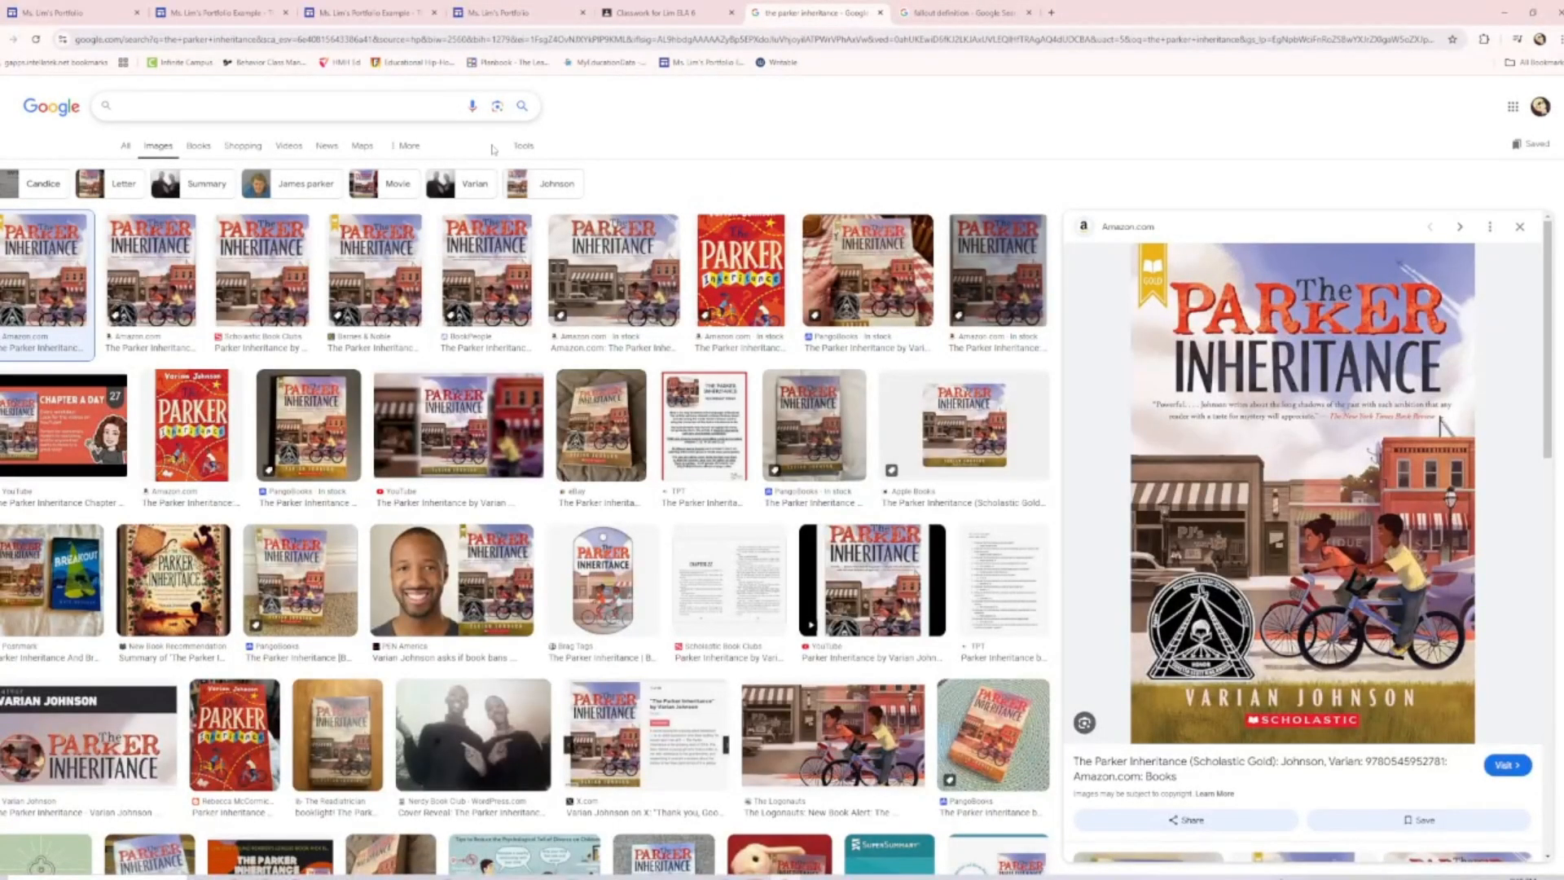
{"action": "type", "text": "star sing"}
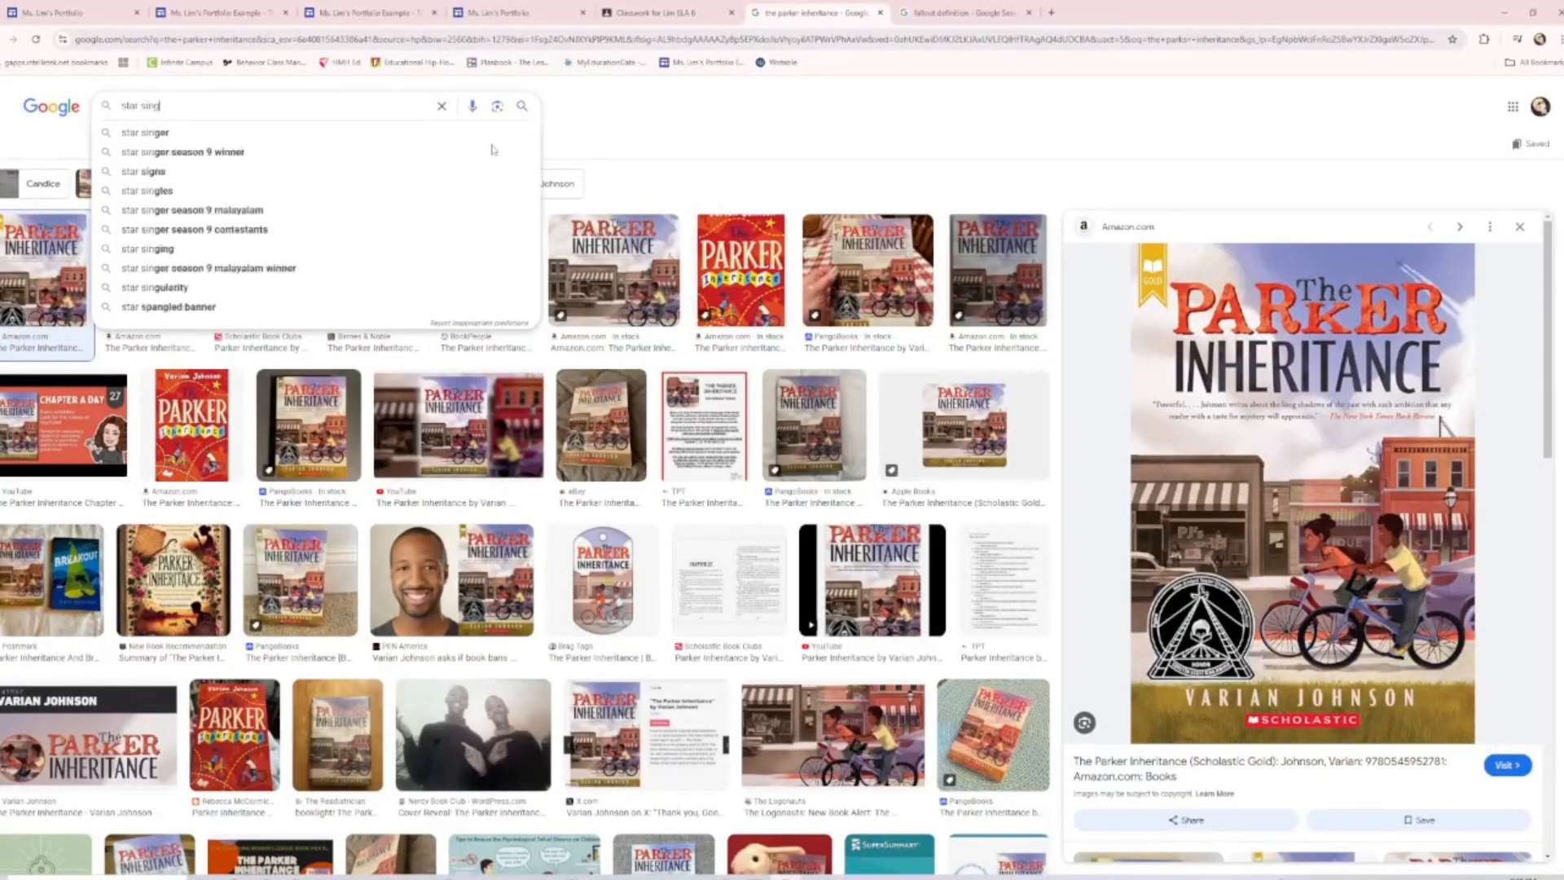
{"action": "type", "text": "ns"}
{"action": "key", "text": "Return"}
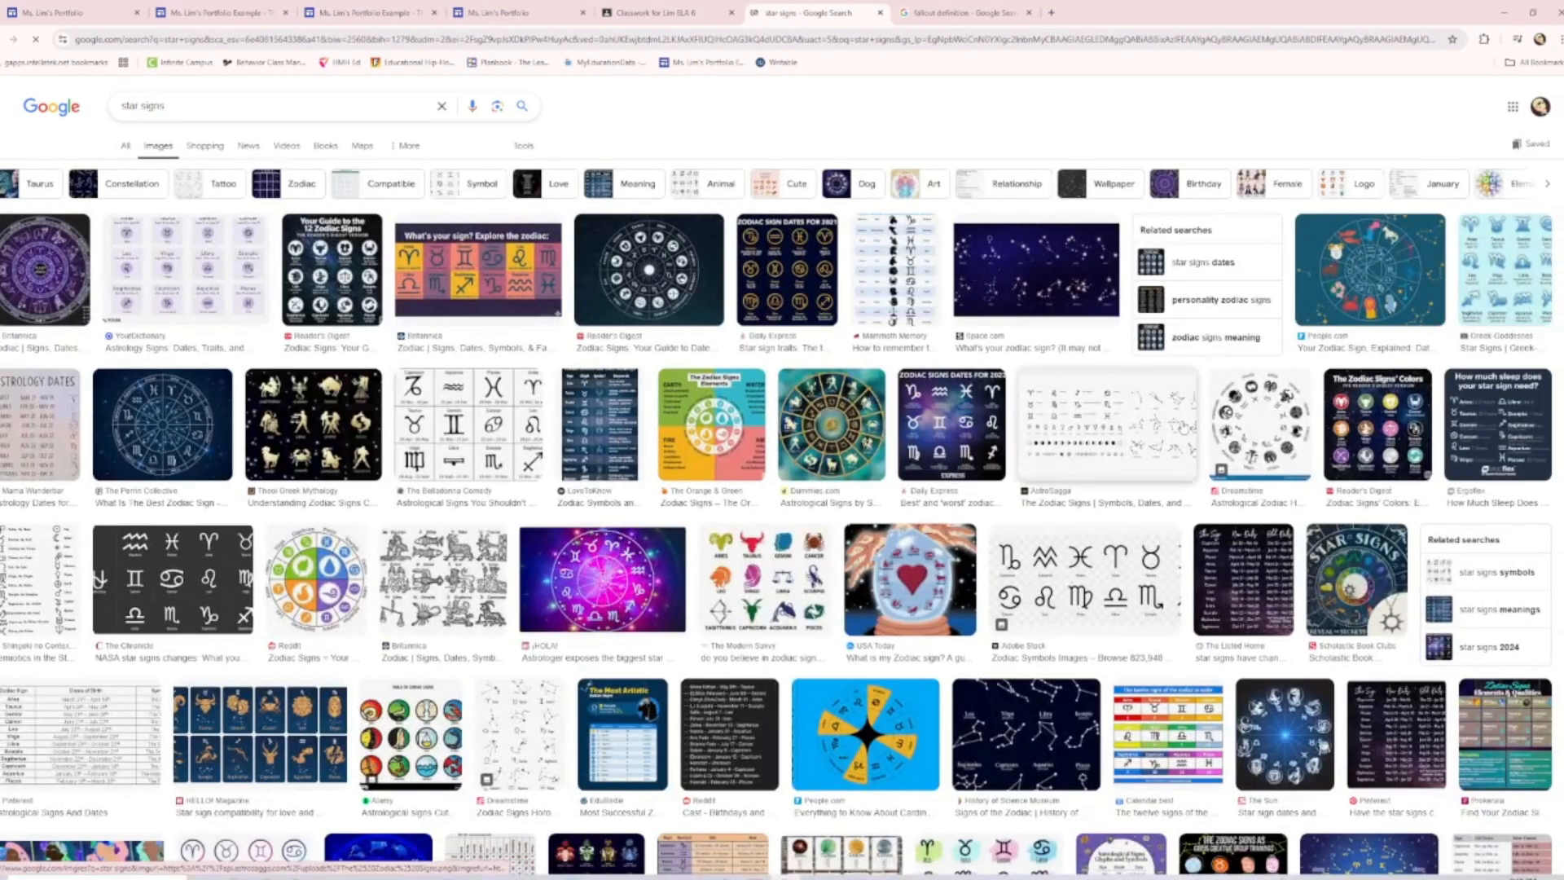
Search Google Images for "aquarius" and copy the image address of the USA Today Aquarius picture
{"action": "left_click", "coordinate": [199, 106]}
{"action": "type", "text": "aquarius"}
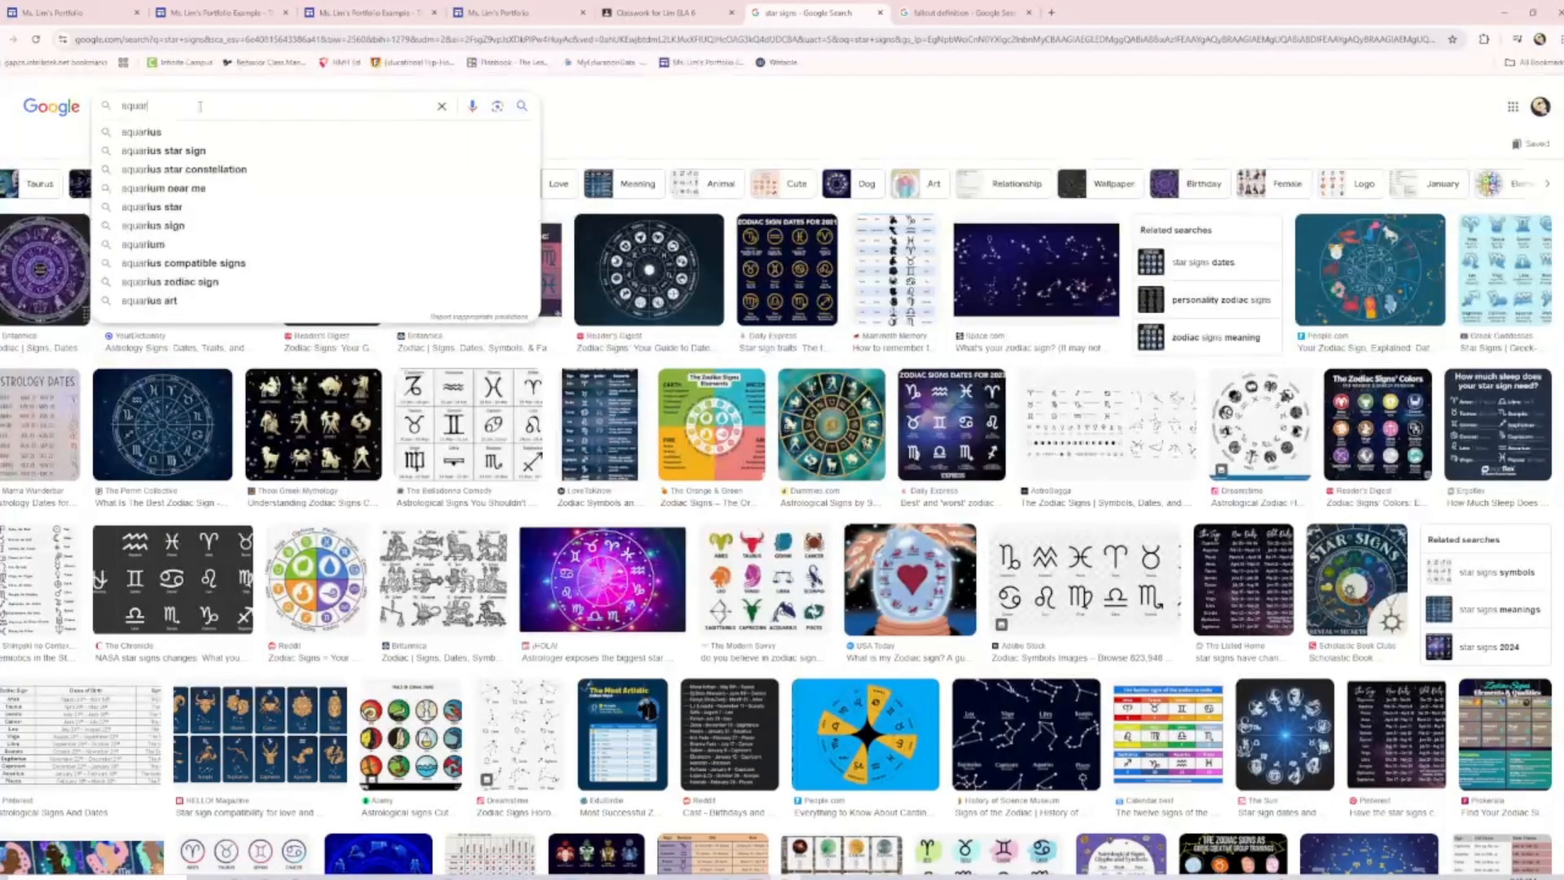
{"action": "key", "text": "Return"}
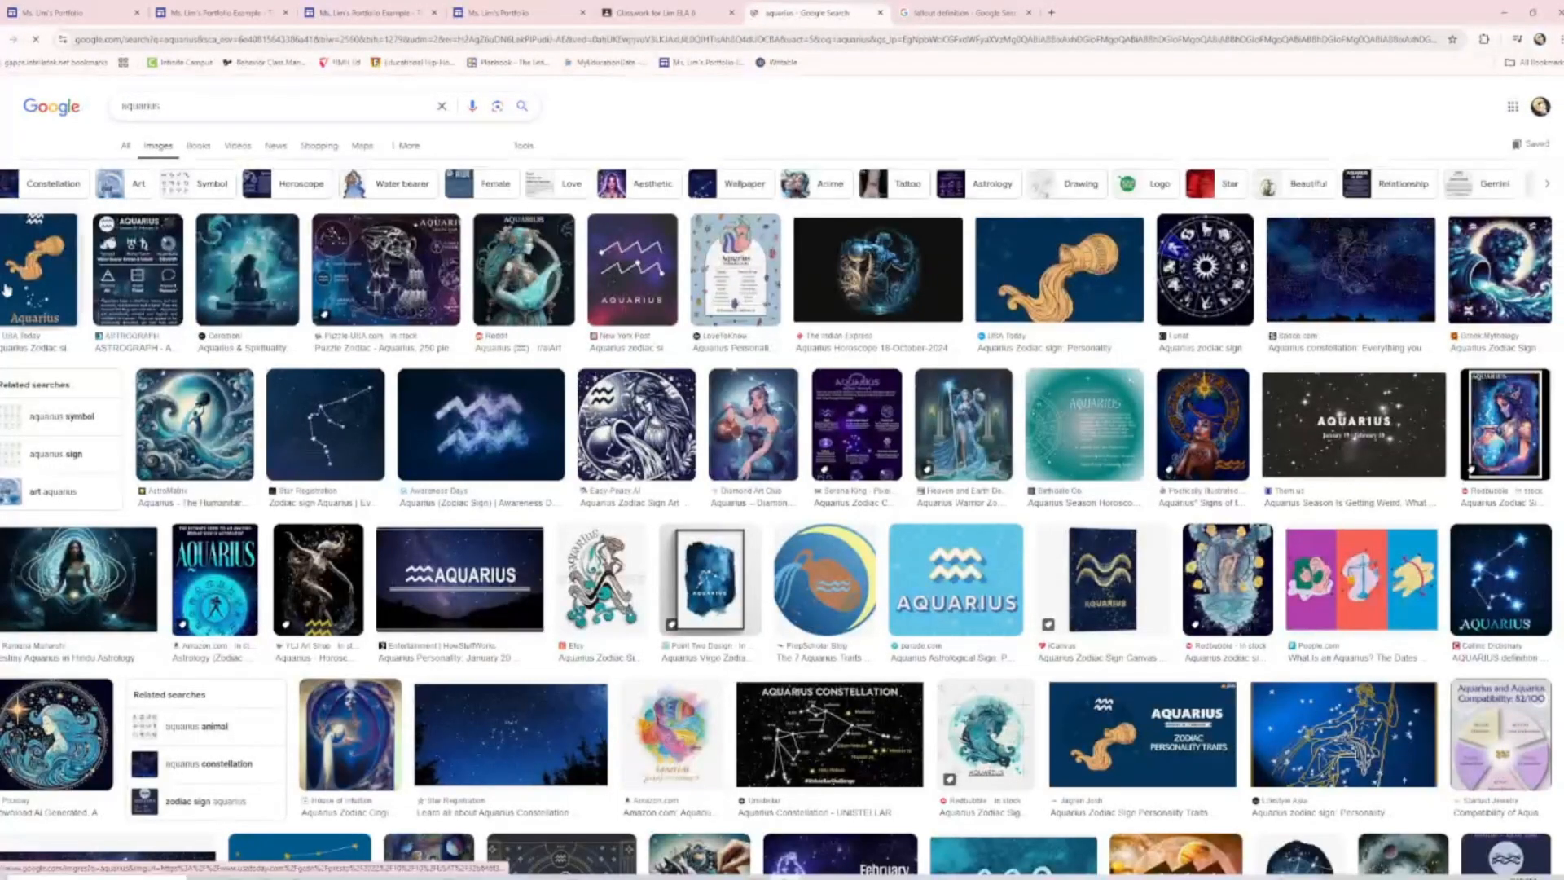
{"action": "left_click", "coordinate": [40, 269]}
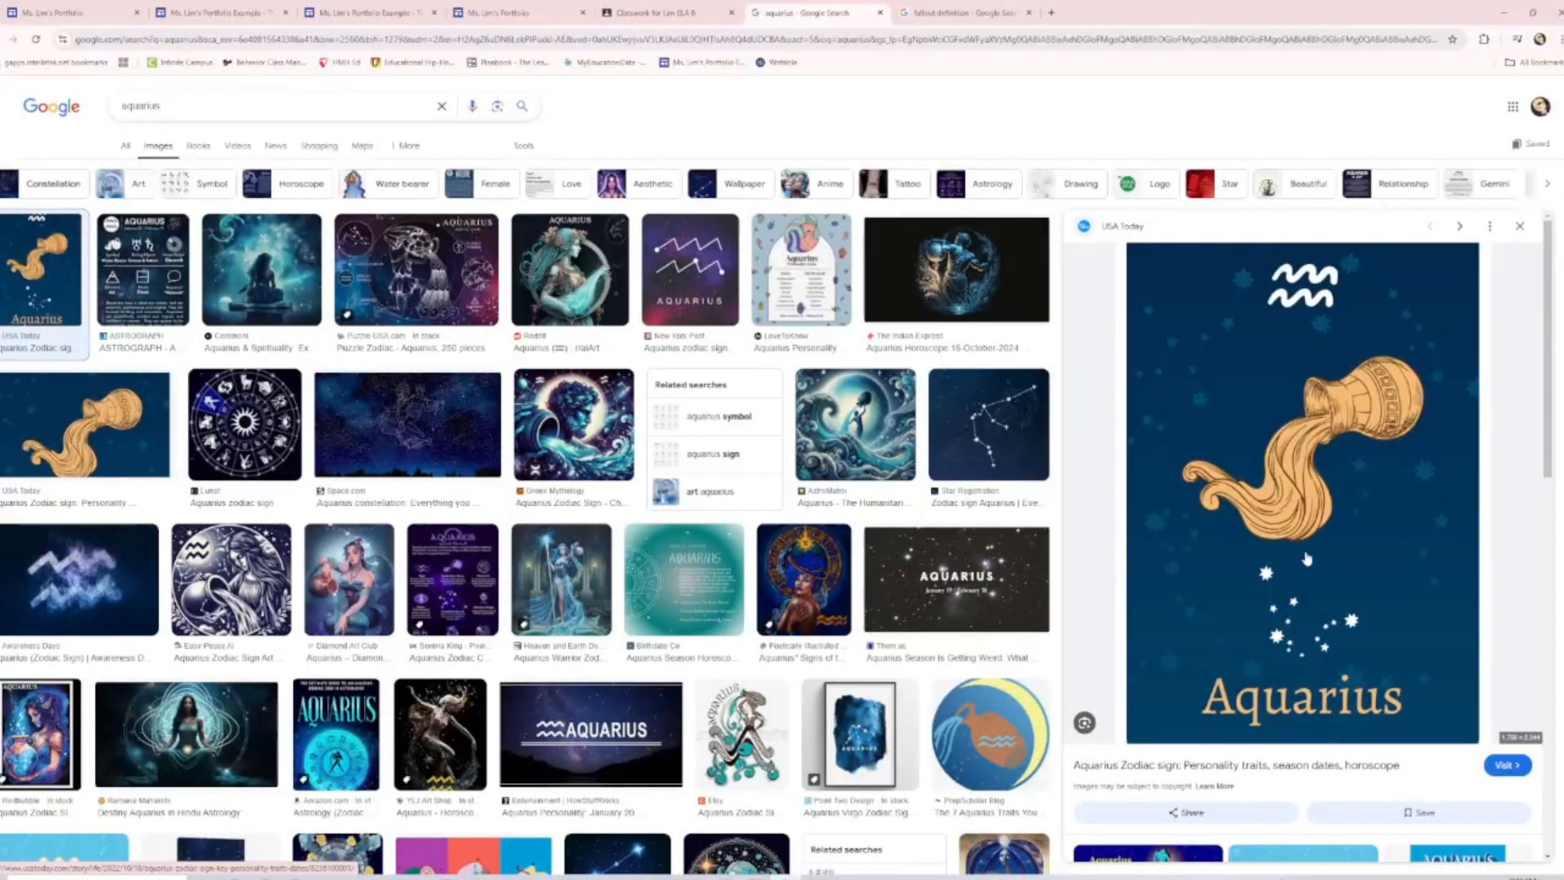
{"action": "right_click", "coordinate": [1306, 557]}
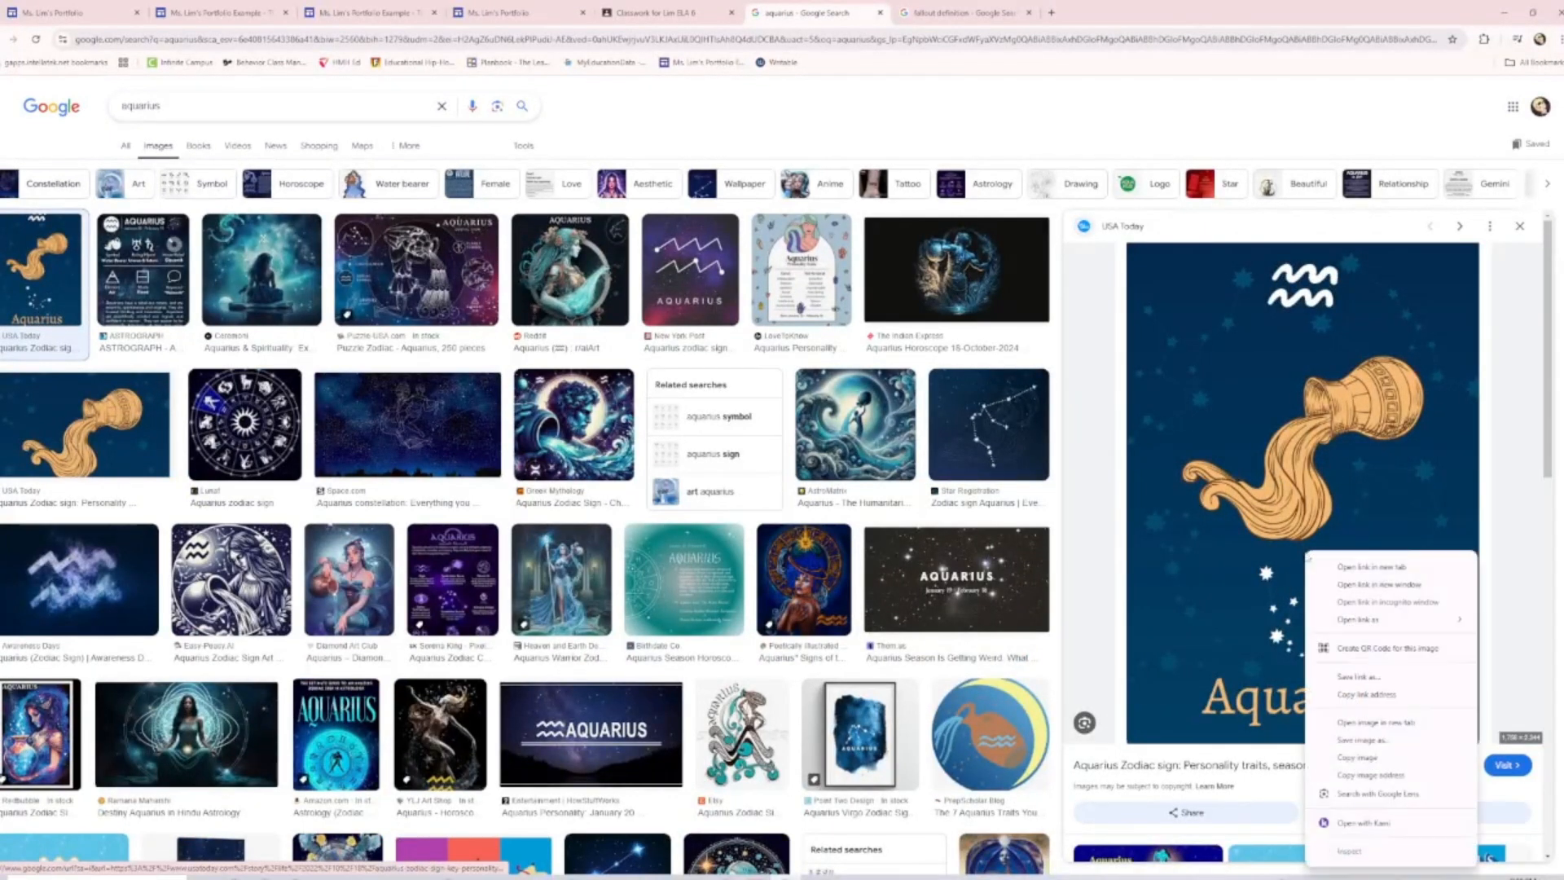
{"action": "left_click", "coordinate": [1366, 774]}
Return to the portfolio page in Google Sites and insert the Aquarius picture from its copied image URL
{"action": "left_click", "coordinate": [634, 8]}
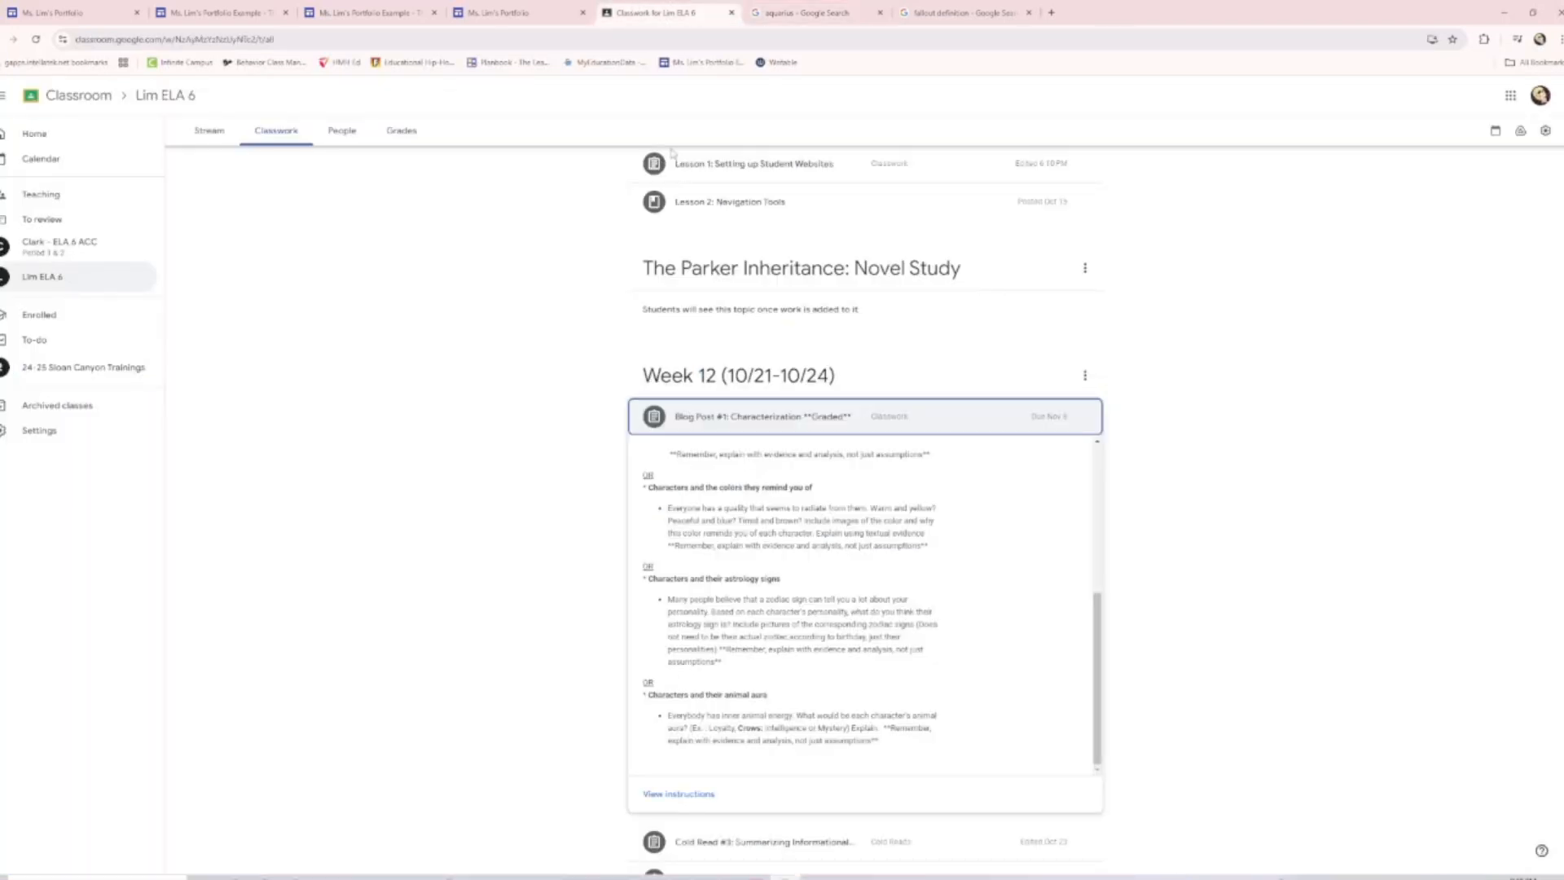
{"action": "left_click", "coordinate": [370, 12]}
{"action": "left_click", "coordinate": [513, 12]}
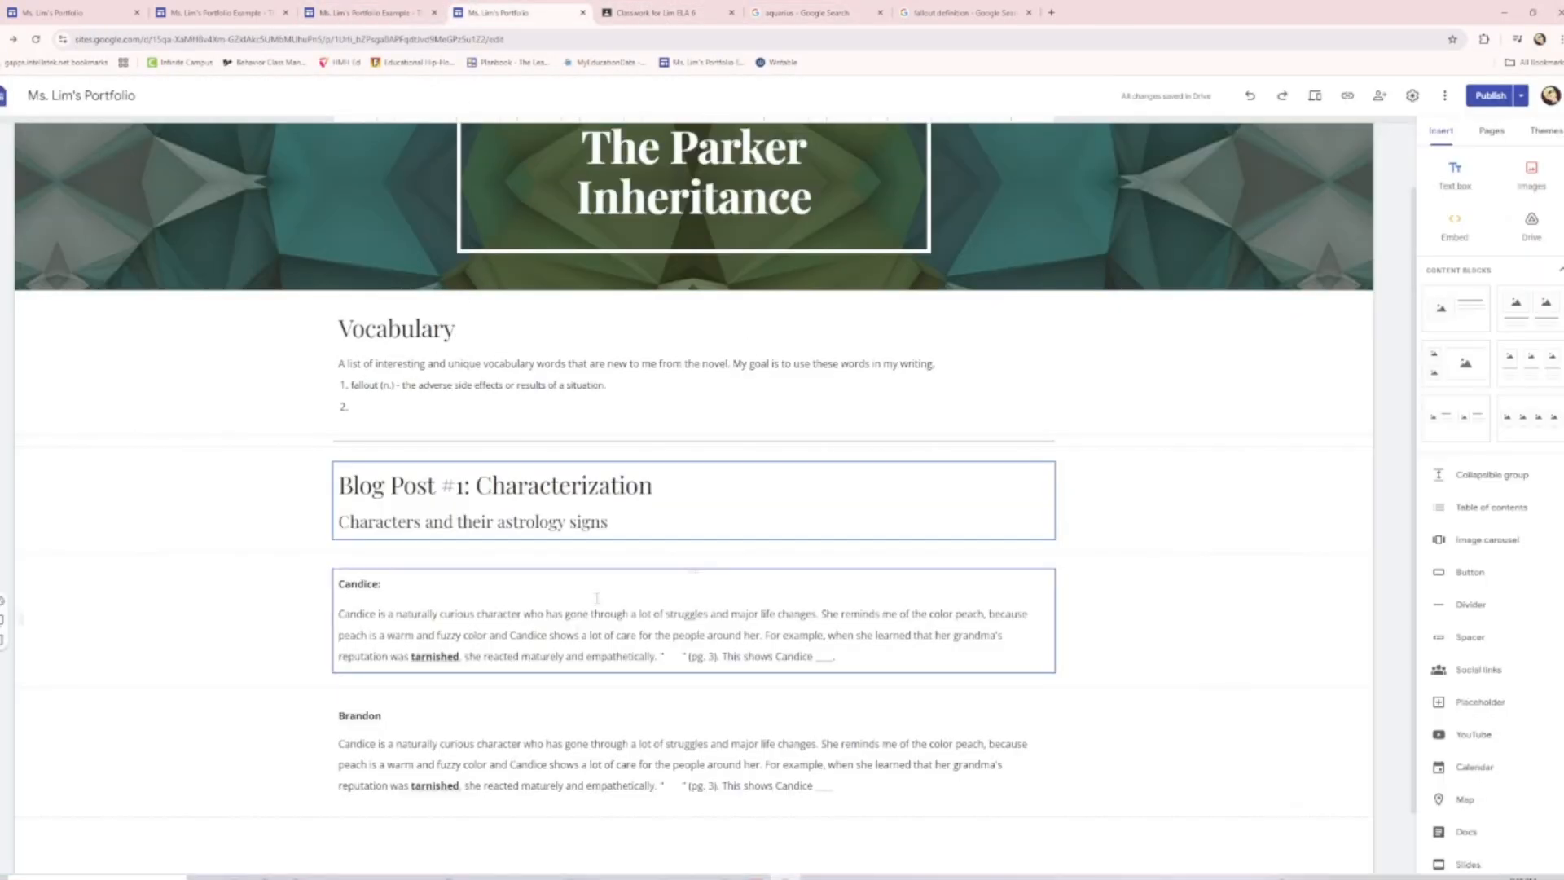
{"action": "left_click", "coordinate": [1531, 171]}
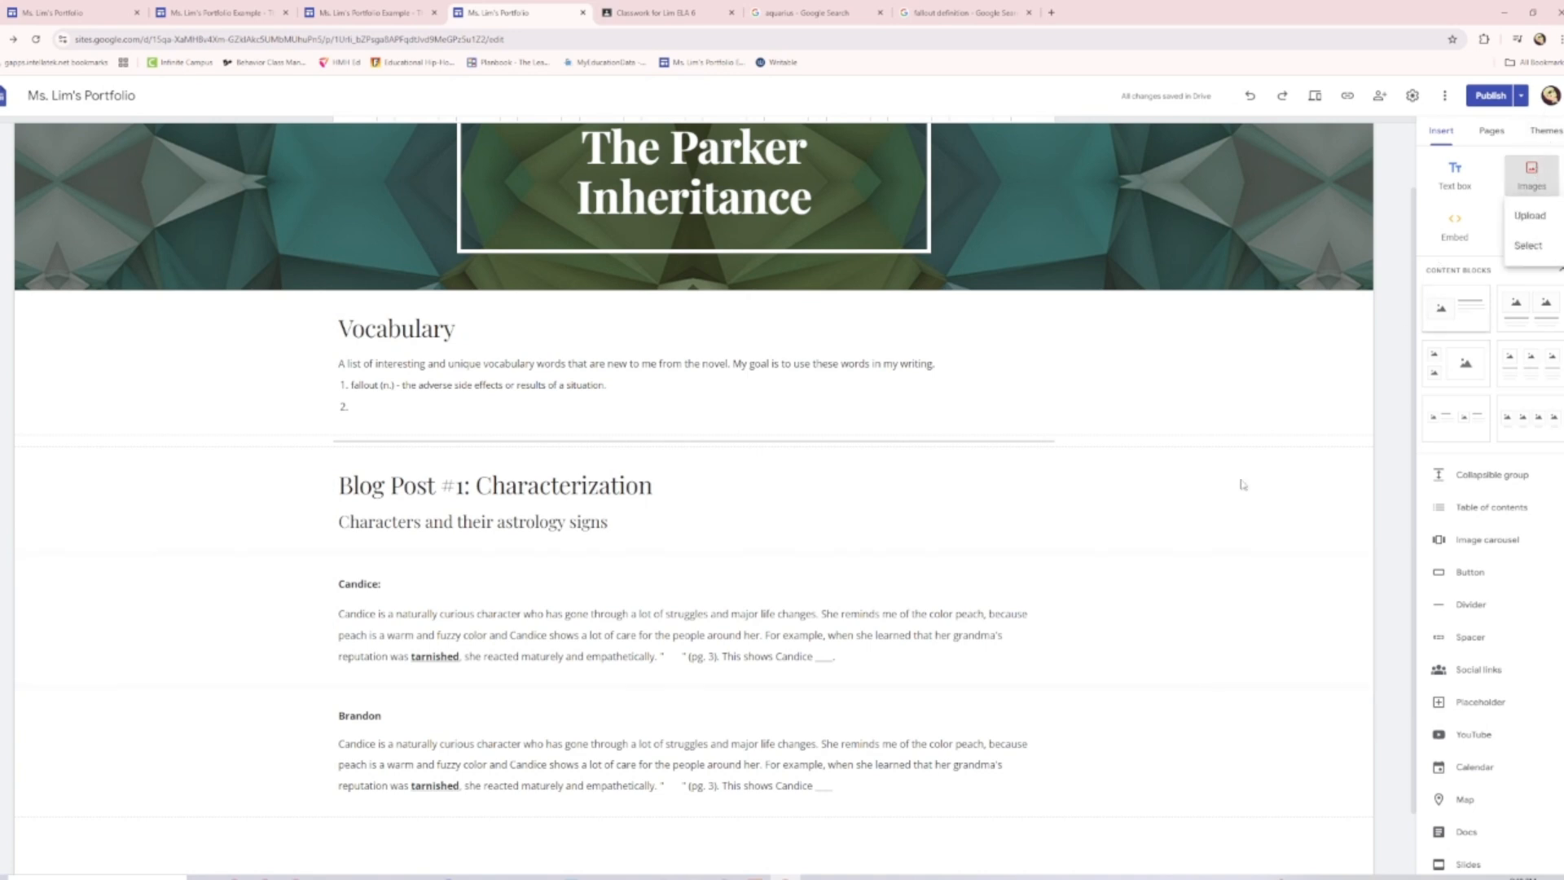
{"action": "left_click", "coordinate": [1527, 245]}
{"action": "left_click", "coordinate": [327, 169]}
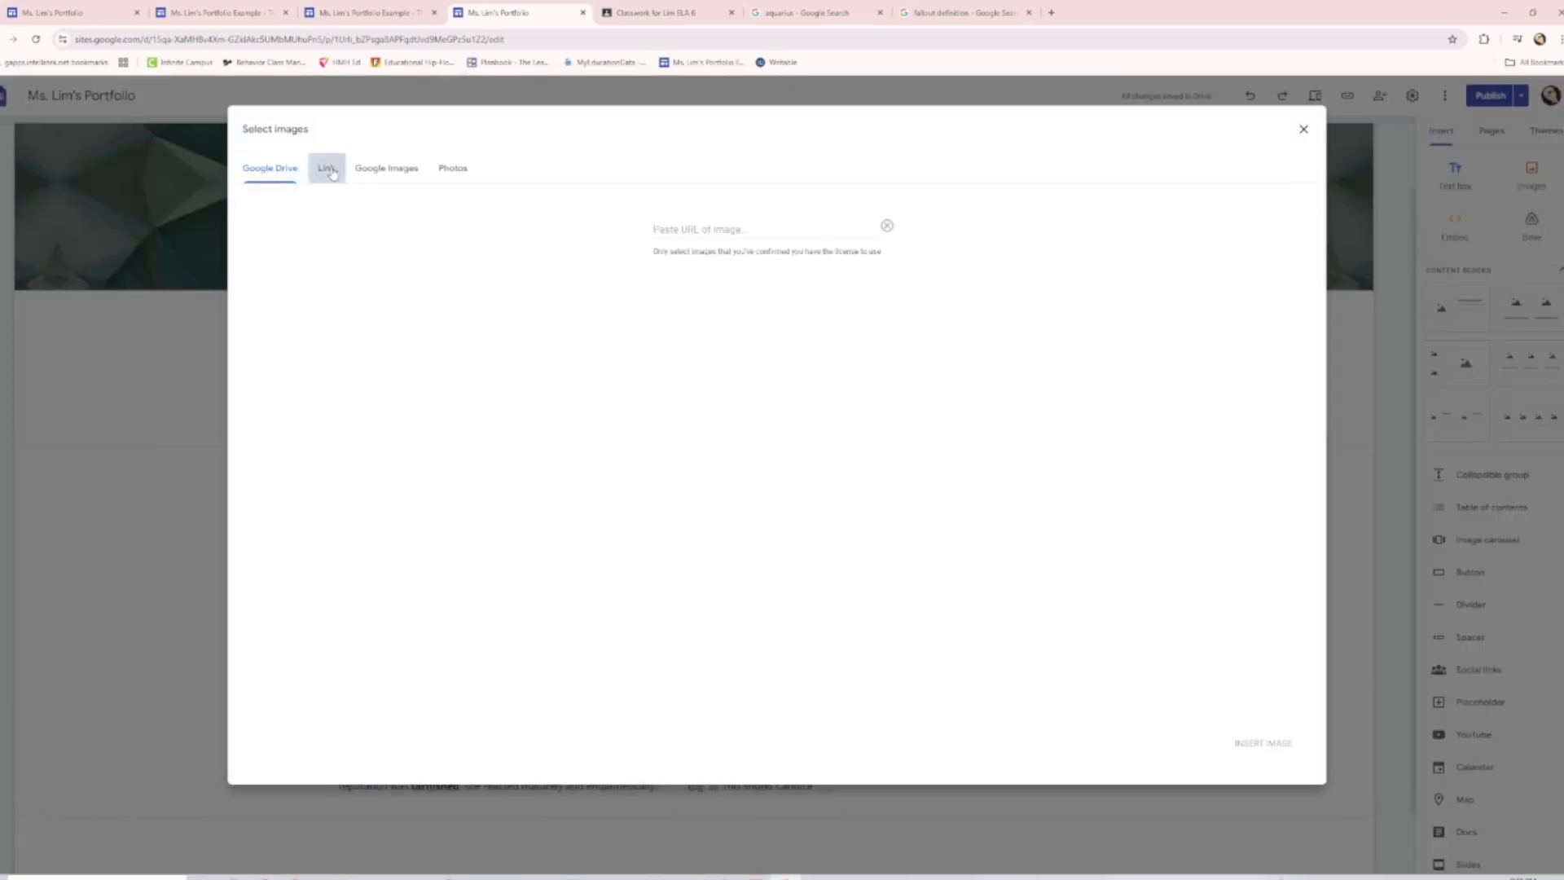
{"action": "key", "text": "ctrl+v"}
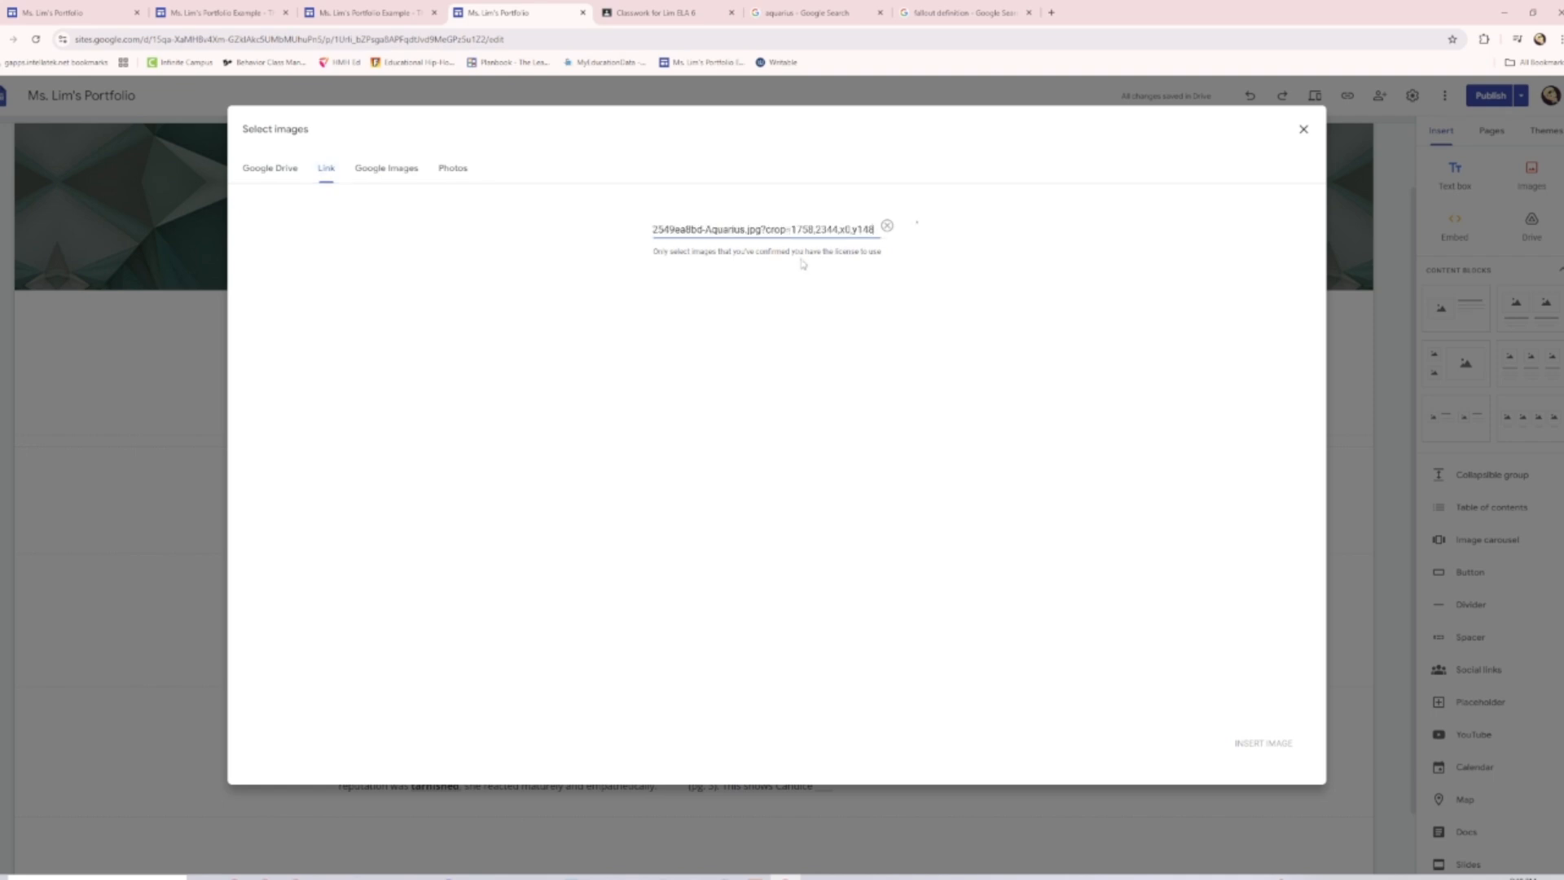
{"action": "left_click", "coordinate": [1246, 742]}
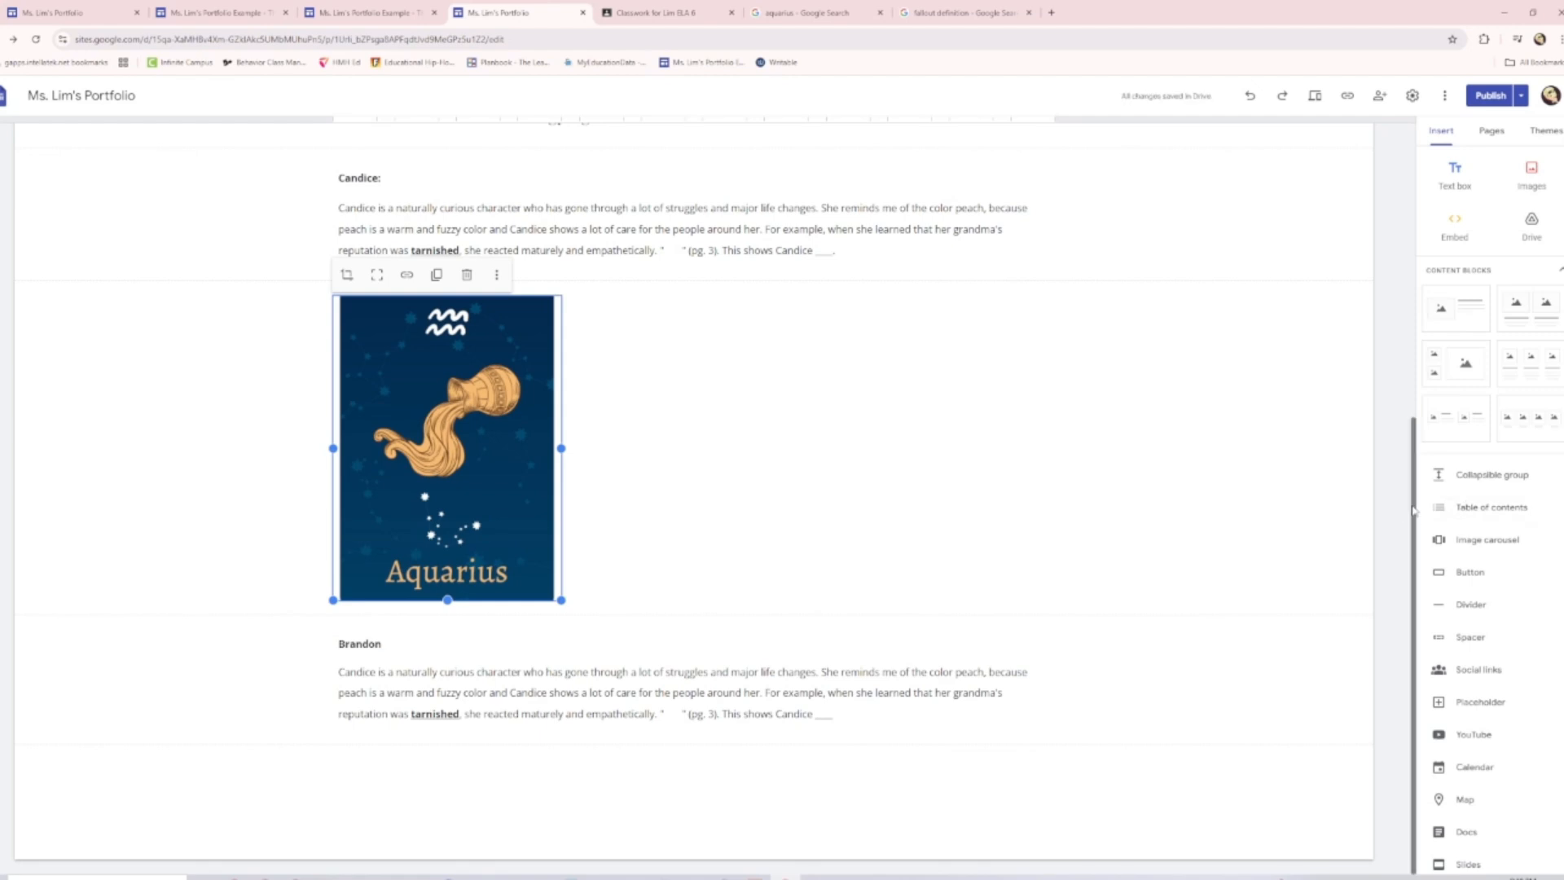
Move the Aquarius image up into Candice's section, to the right of her paragraph, at a reduced size
{"action": "left_click_drag", "start_coordinate": [1414, 512], "coordinate": [1414, 455]}
{"action": "left_click_drag", "start_coordinate": [440, 537], "coordinate": [1059, 317]}
{"action": "left_click", "coordinate": [881, 534]}
{"action": "left_click_drag", "start_coordinate": [931, 523], "coordinate": [891, 524]}
{"action": "left_click_drag", "start_coordinate": [1002, 529], "coordinate": [943, 533]}
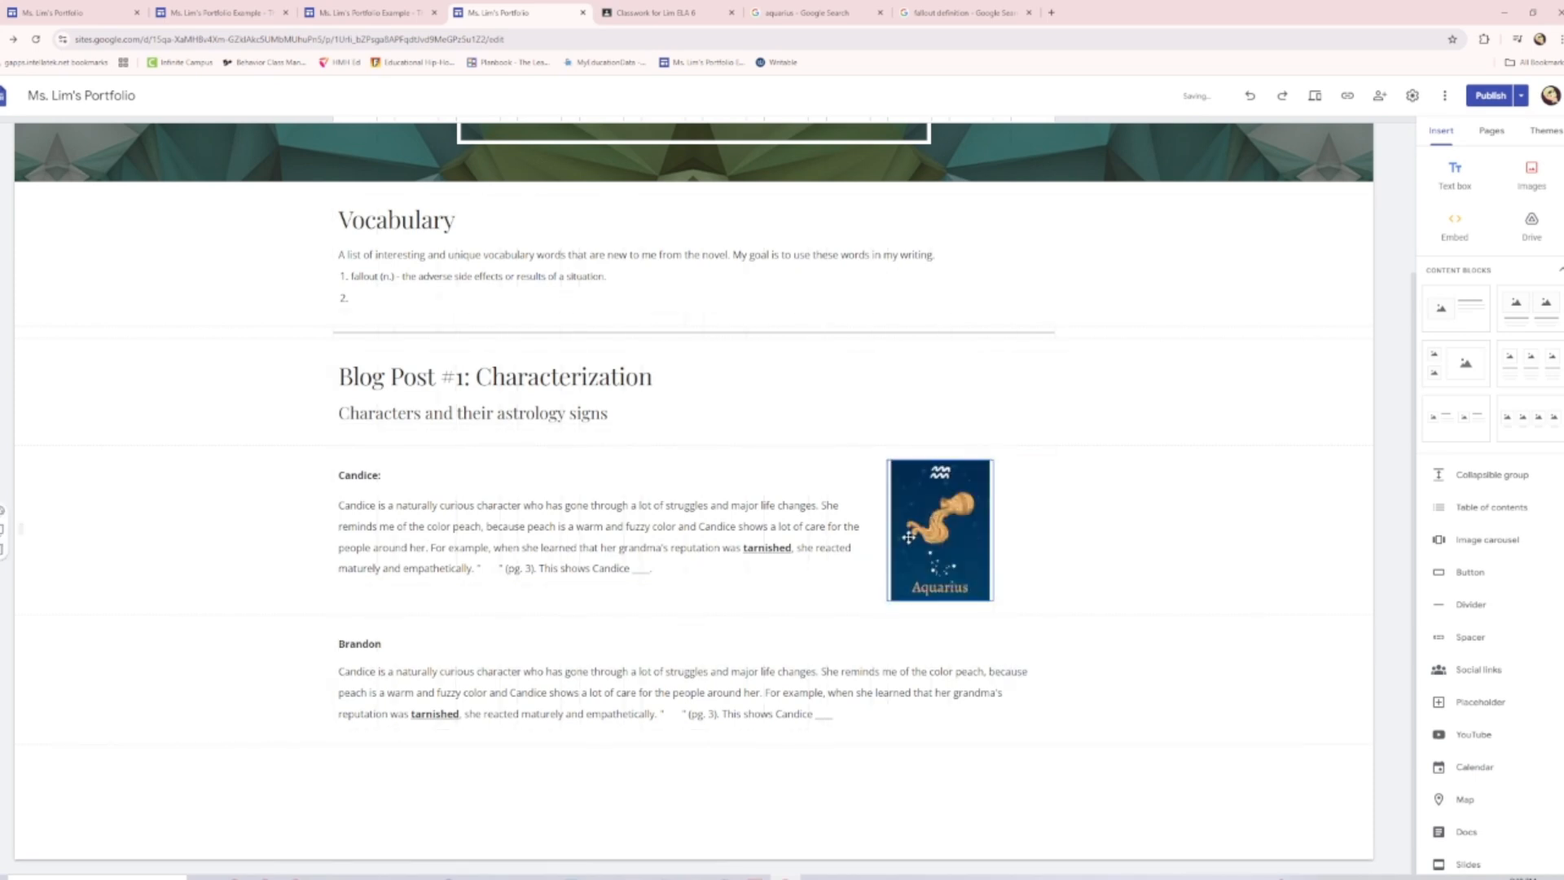
Try to enlarge the Aquarius image beside Candice's paragraph
{"action": "left_click", "coordinate": [995, 602]}
{"action": "left_click_drag", "start_coordinate": [993, 600], "coordinate": [1040, 623]}
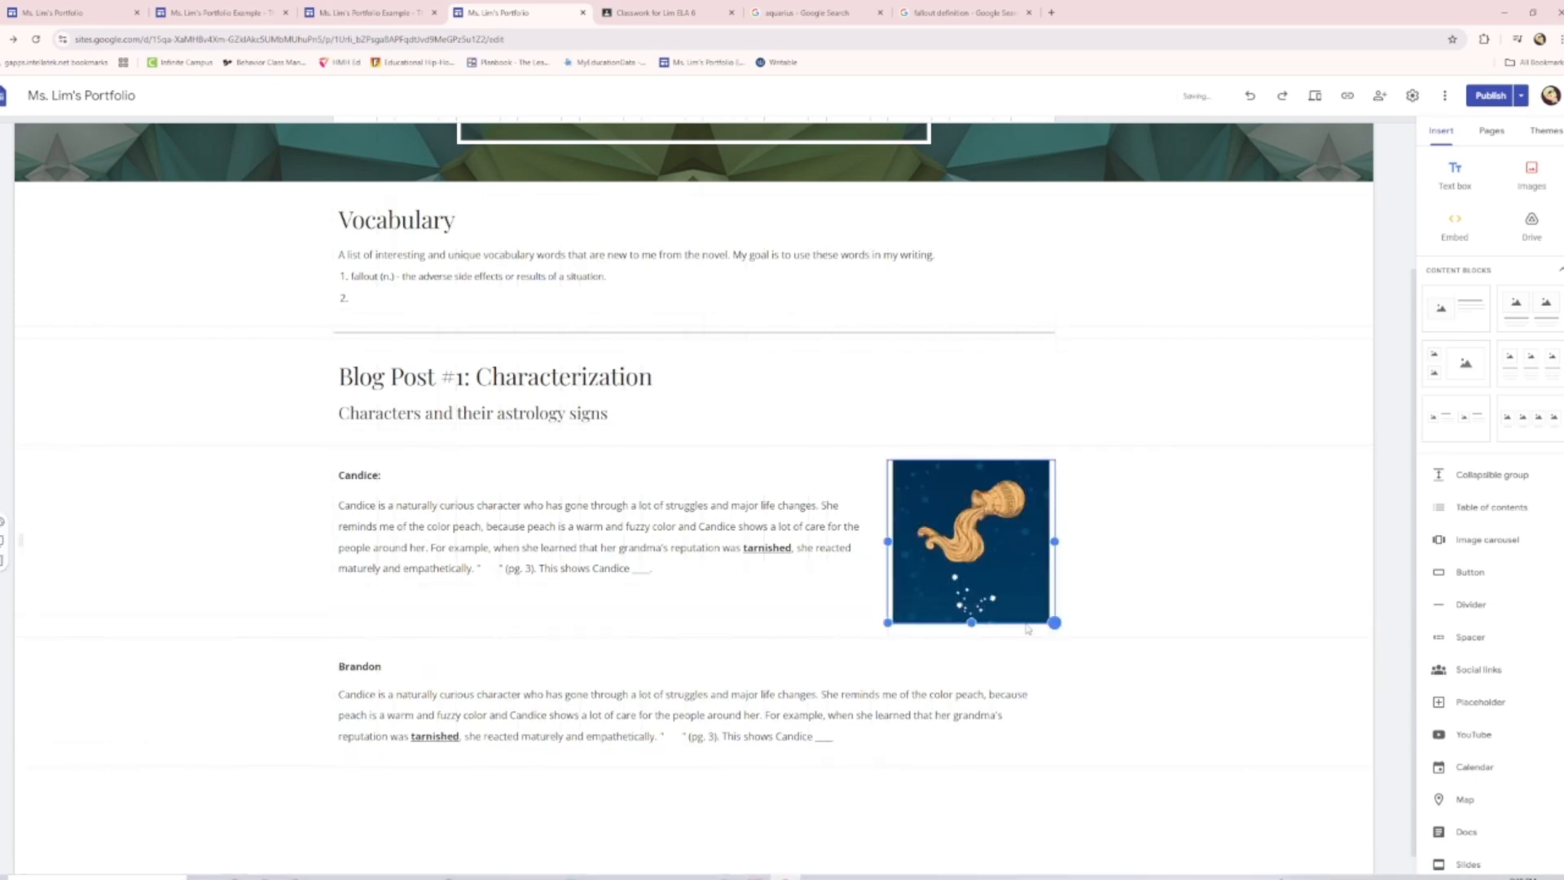
{"action": "left_click", "coordinate": [1046, 598]}
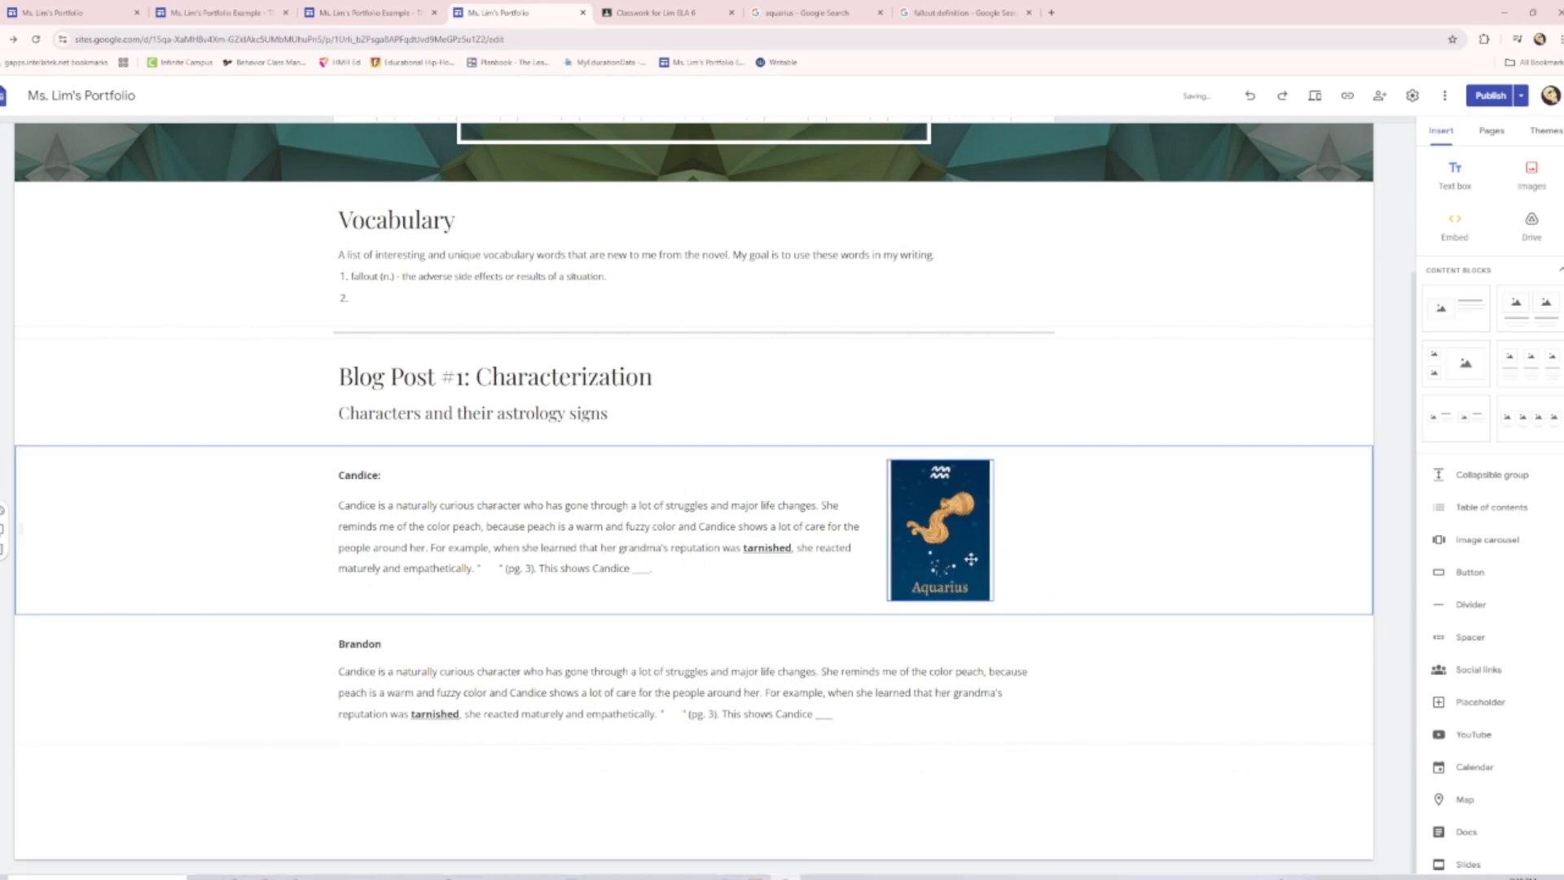
Enlarge the Aquarius picture within its crop frame and place the image at the right edge of the content column
{"action": "double_click", "coordinate": [902, 569]}
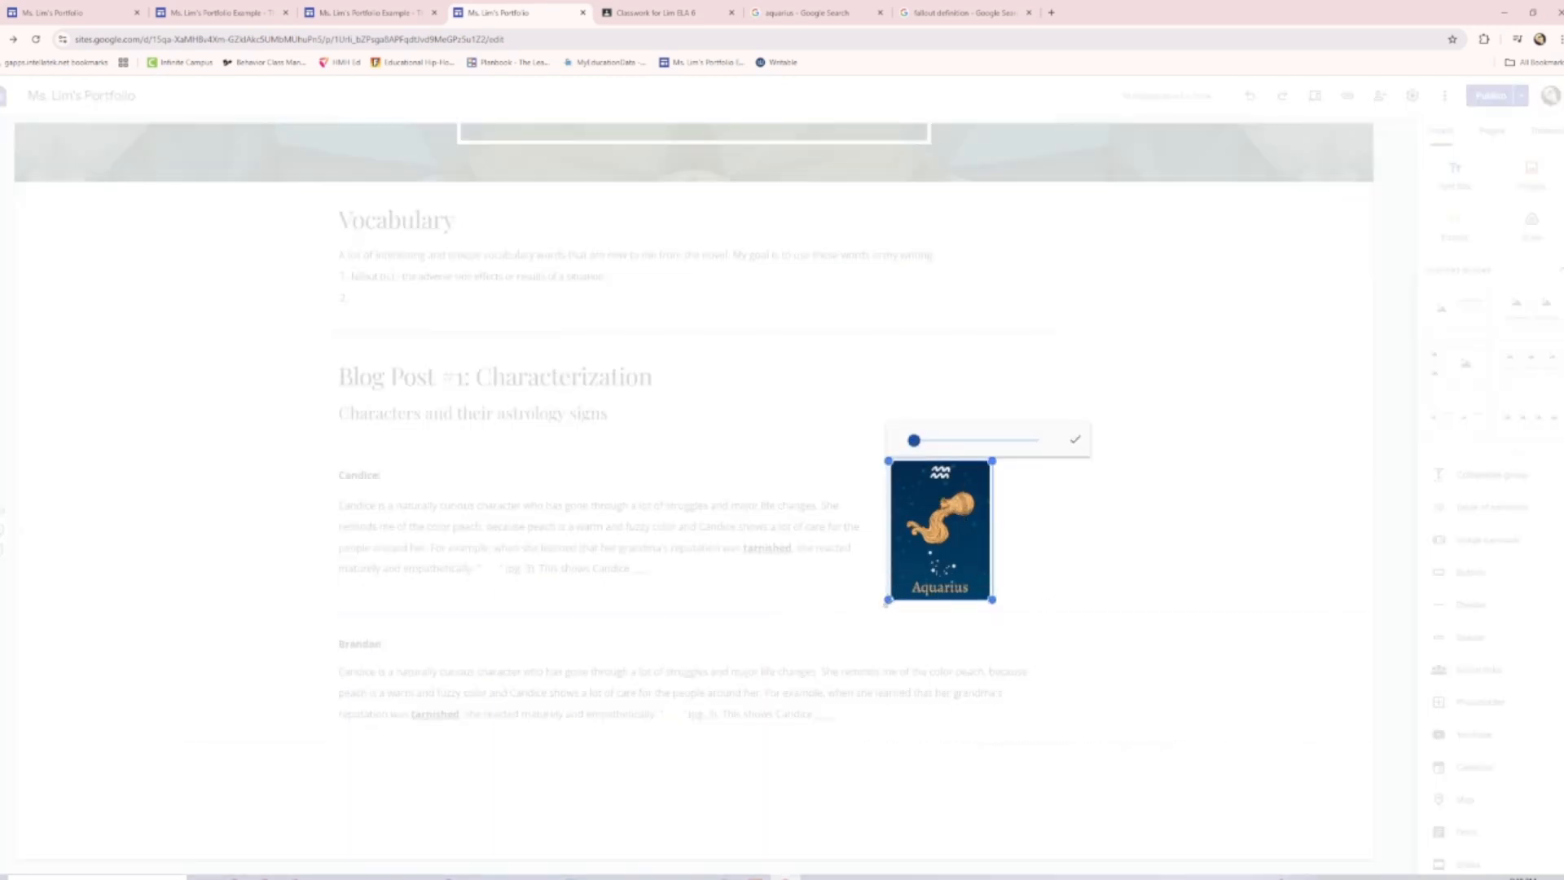
{"action": "left_click_drag", "start_coordinate": [888, 600], "coordinate": [861, 638]}
{"action": "left_click", "coordinate": [1035, 572]}
{"action": "left_click", "coordinate": [999, 599]}
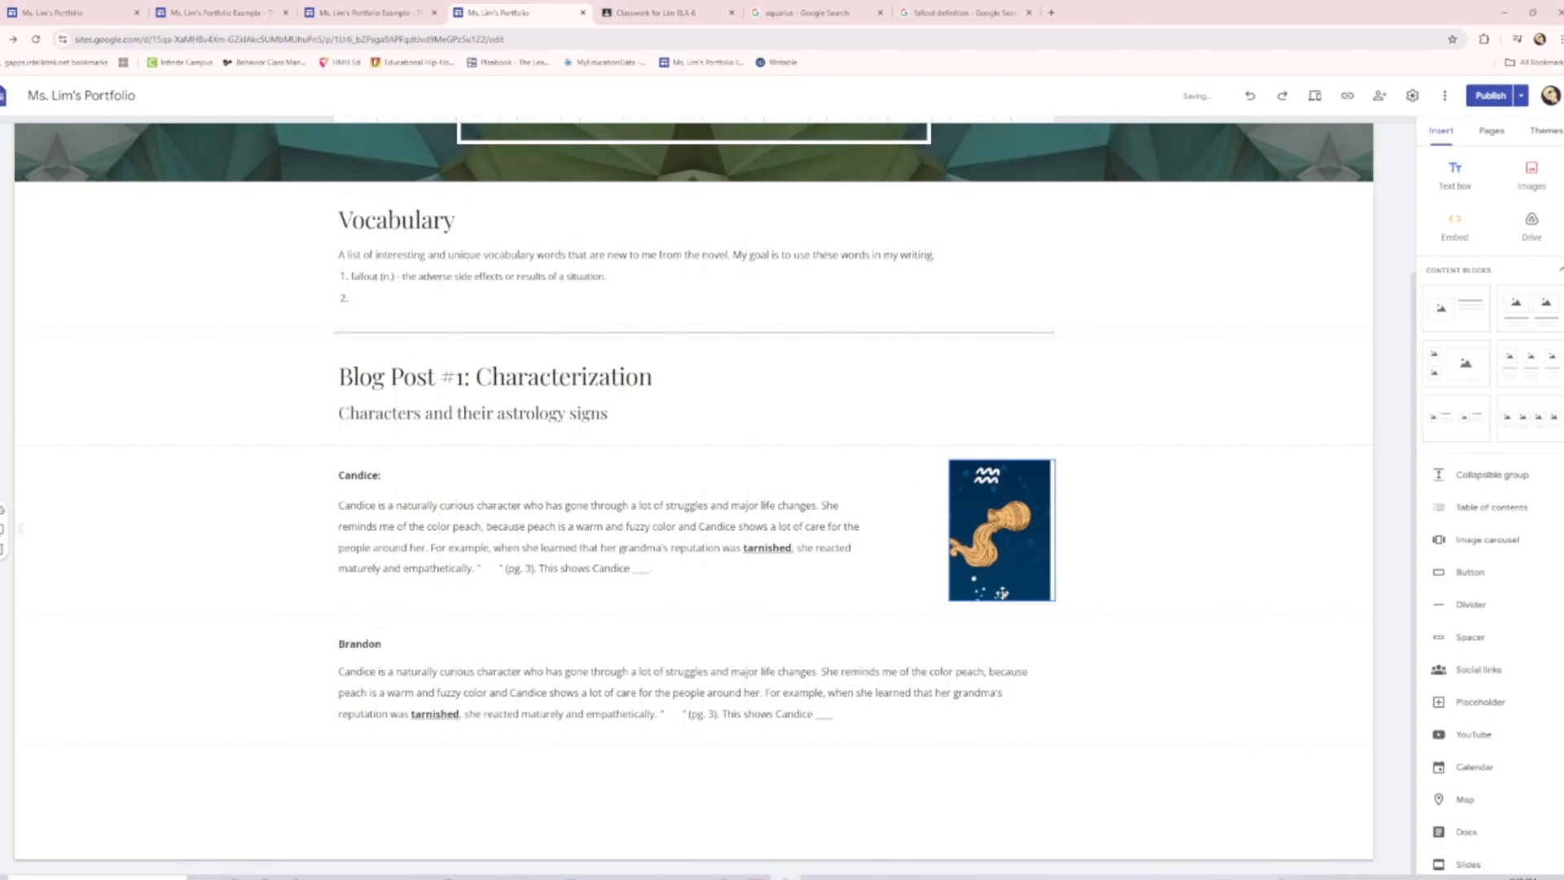
Scale the Aquarius picture down inside its crop frame so the whole card fits, and apply the crop
{"action": "left_click", "coordinate": [991, 581]}
{"action": "double_click", "coordinate": [955, 567]}
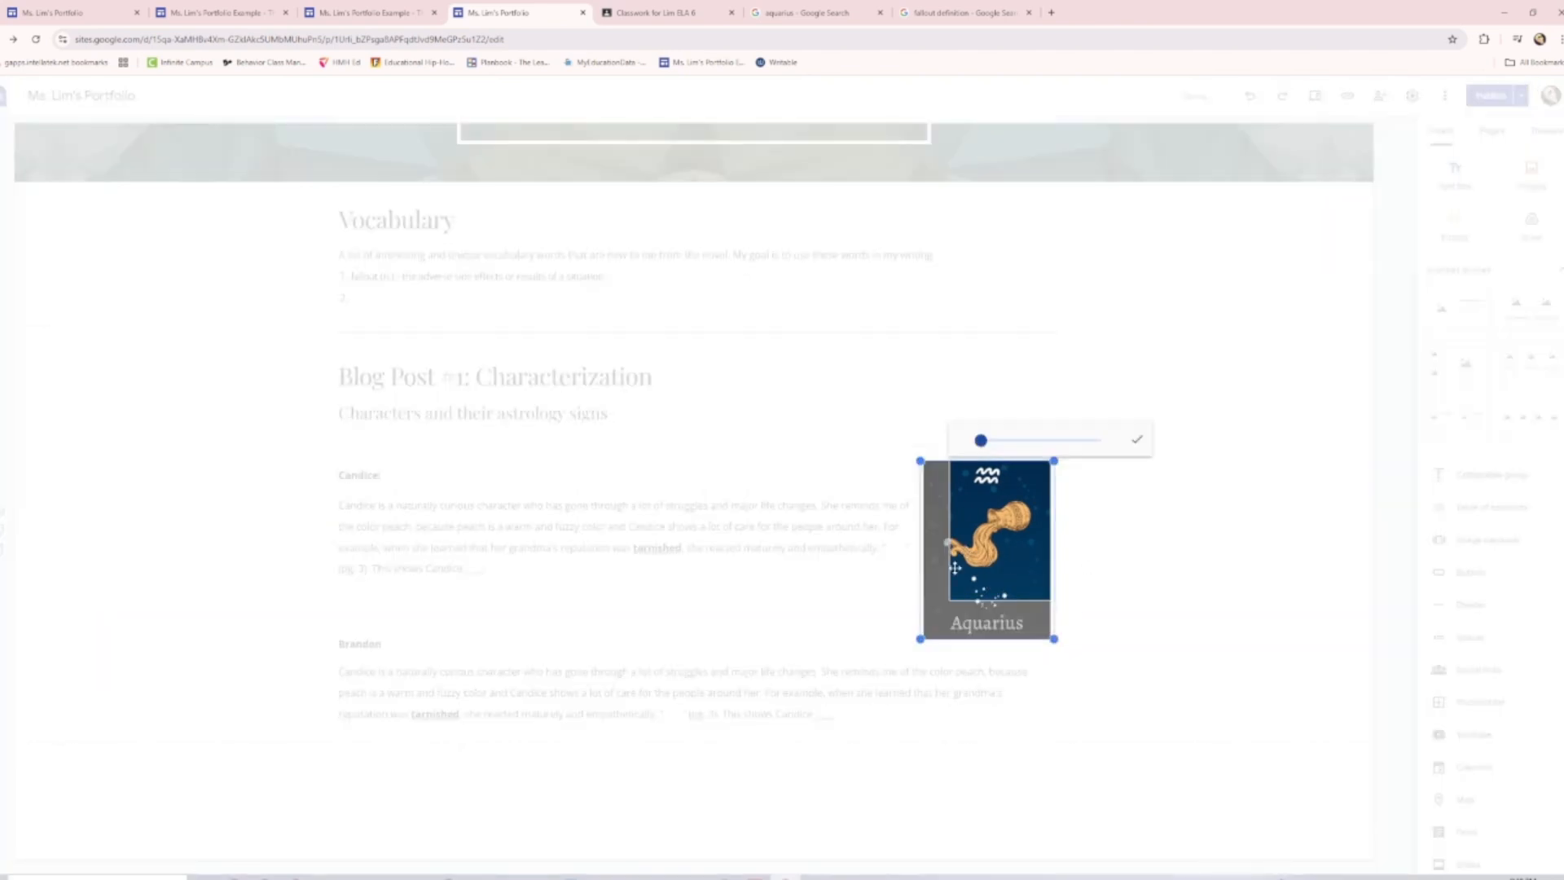
{"action": "left_click_drag", "start_coordinate": [921, 638], "coordinate": [952, 603]}
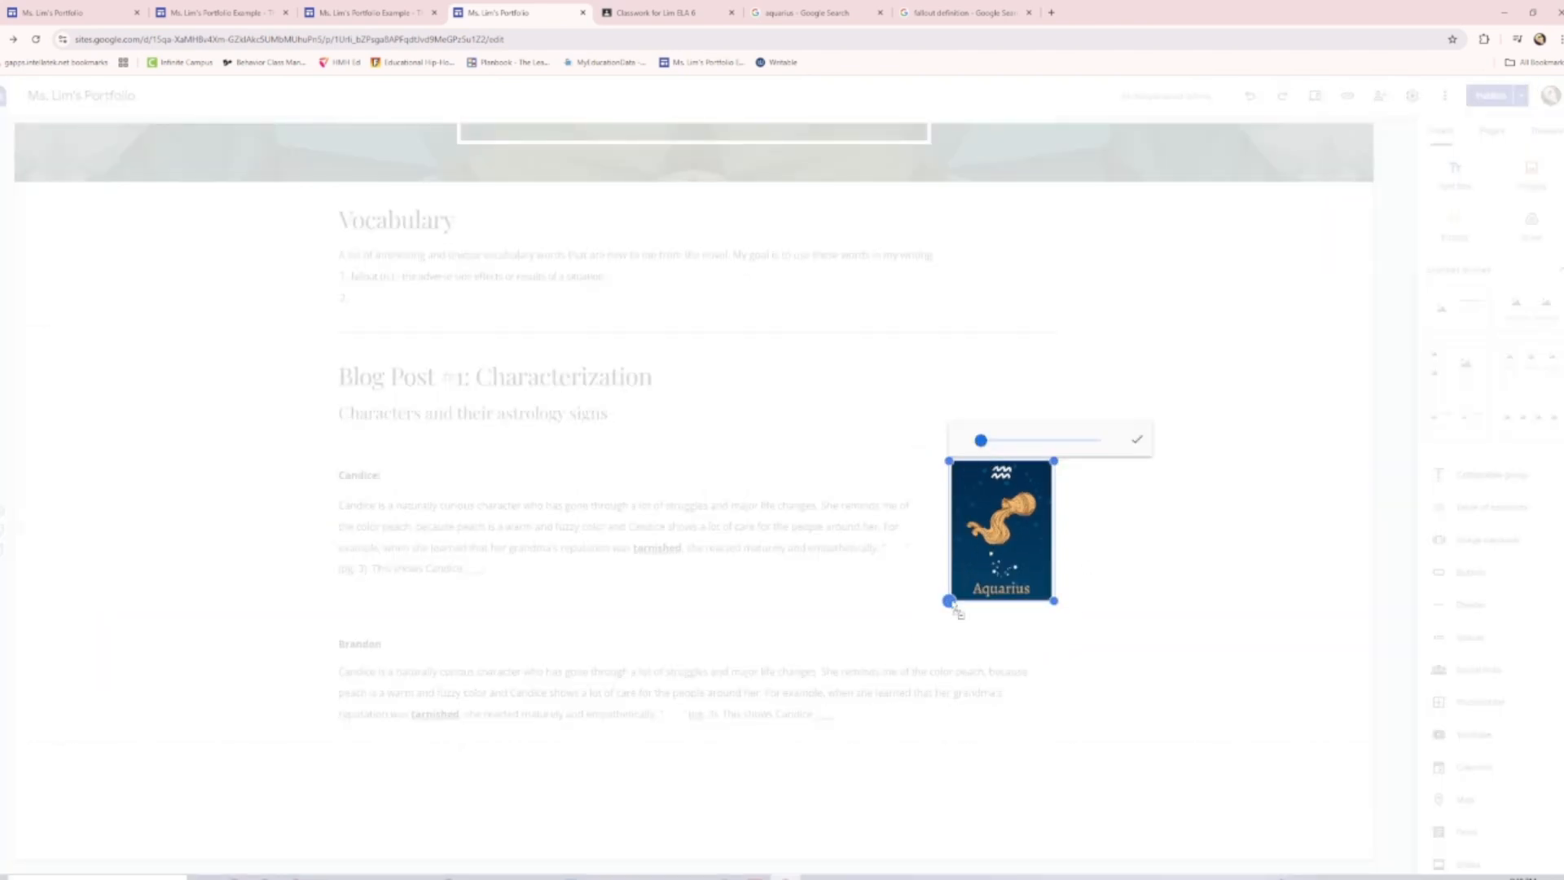
{"action": "left_click", "coordinate": [1136, 440]}
{"action": "left_click", "coordinate": [1234, 523]}
{"action": "left_click", "coordinate": [1000, 583]}
{"action": "left_click", "coordinate": [1142, 543]}
{"action": "left_click", "coordinate": [994, 575]}
{"action": "left_click", "coordinate": [936, 673]}
{"action": "left_click", "coordinate": [1005, 582]}
{"action": "left_click", "coordinate": [1164, 563]}
Go back to the Aquarius image results and preview the purple Aquarius zodiac chart
{"action": "left_click", "coordinate": [961, 12]}
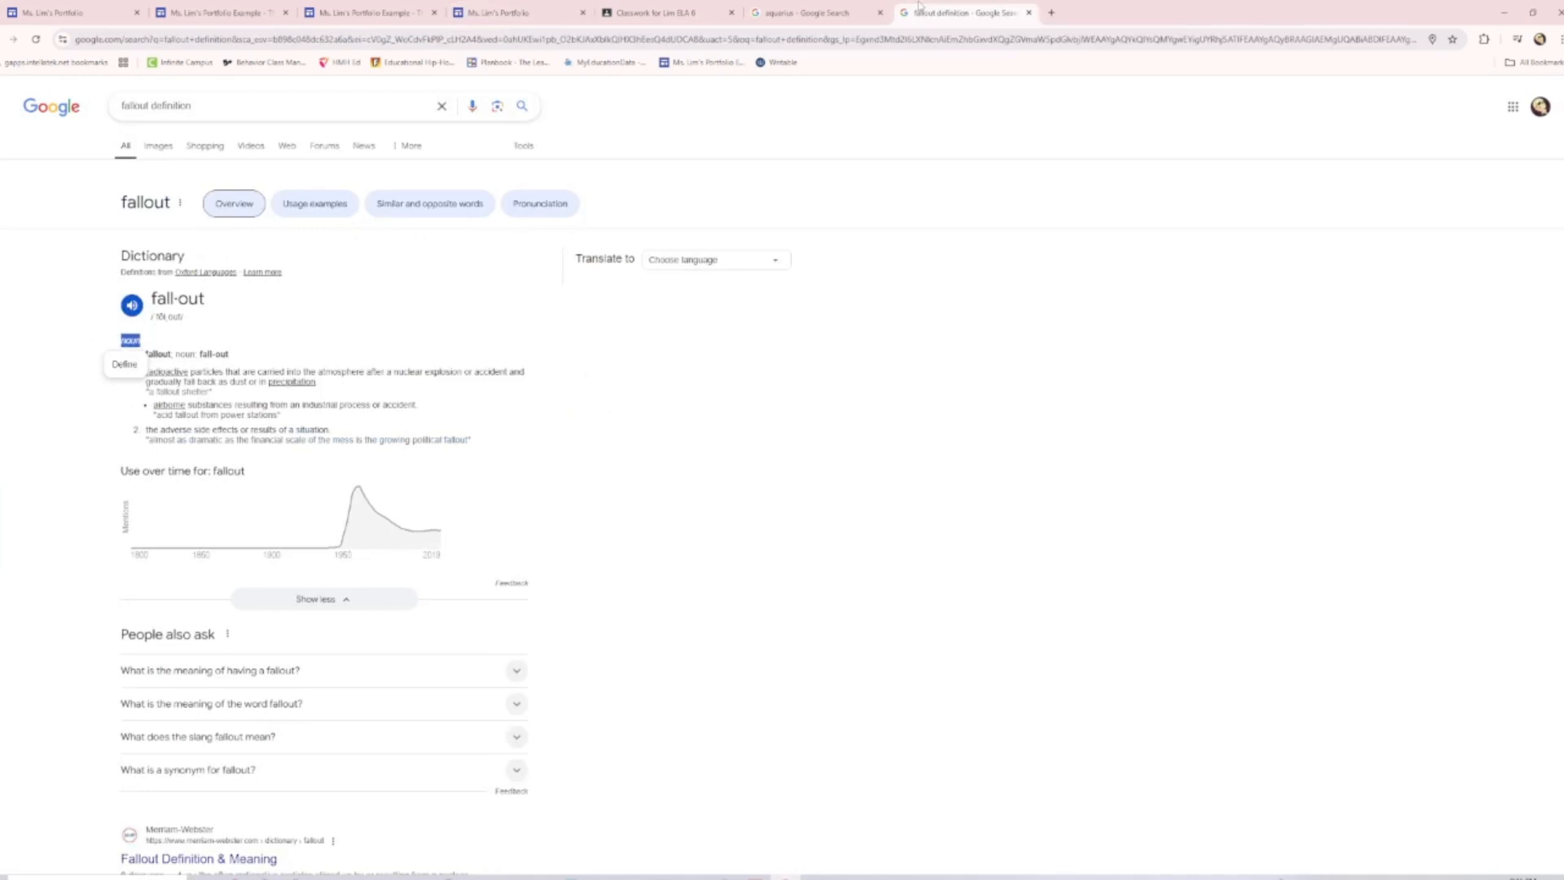
{"action": "left_click", "coordinate": [806, 12]}
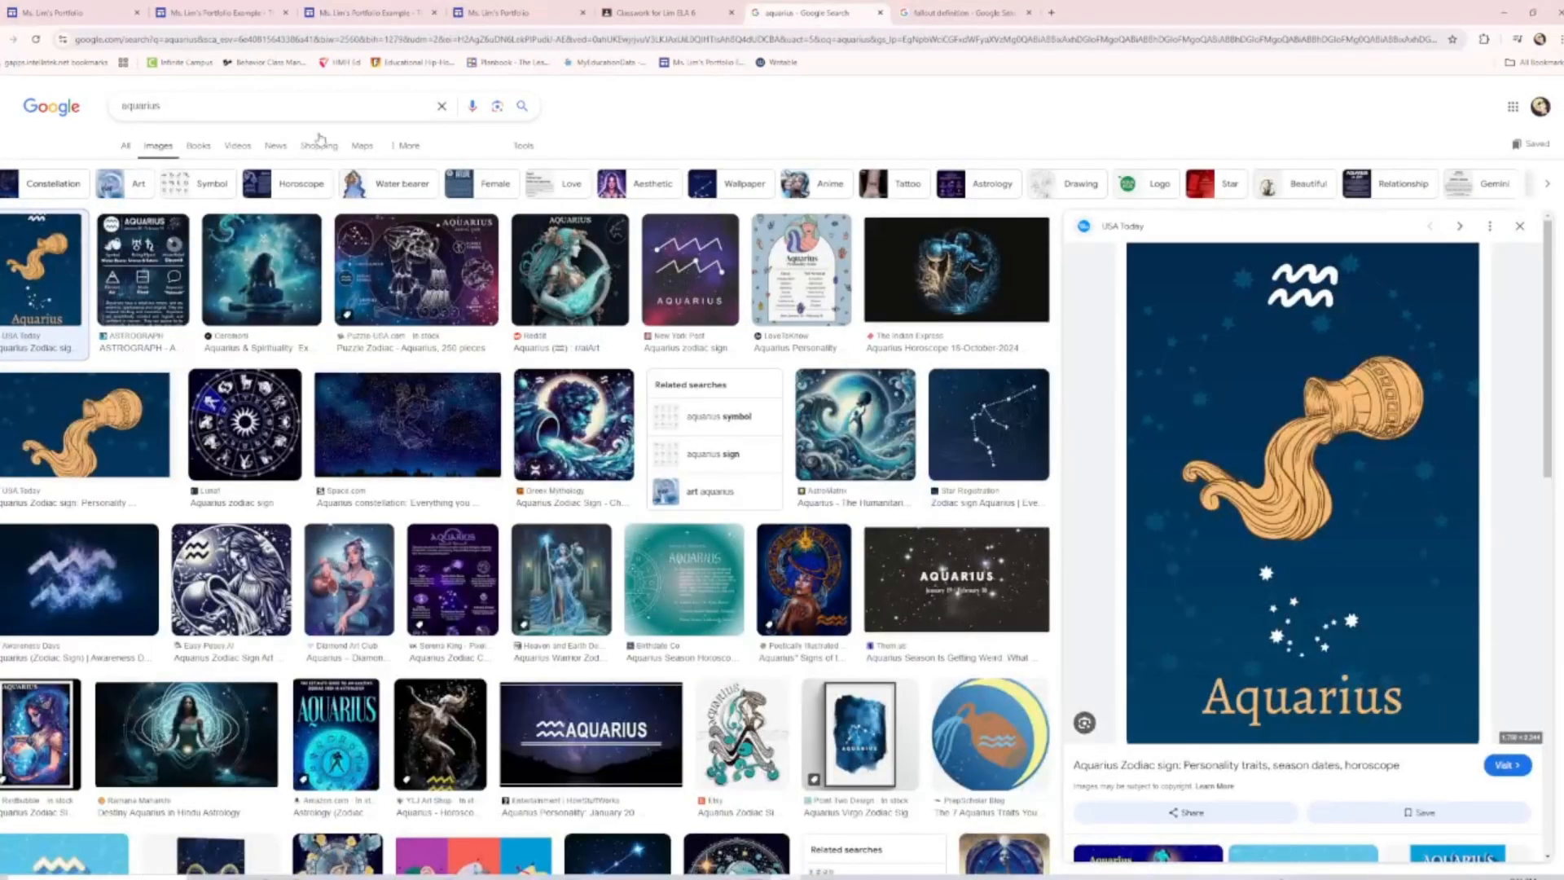
{"action": "left_click", "coordinate": [452, 580]}
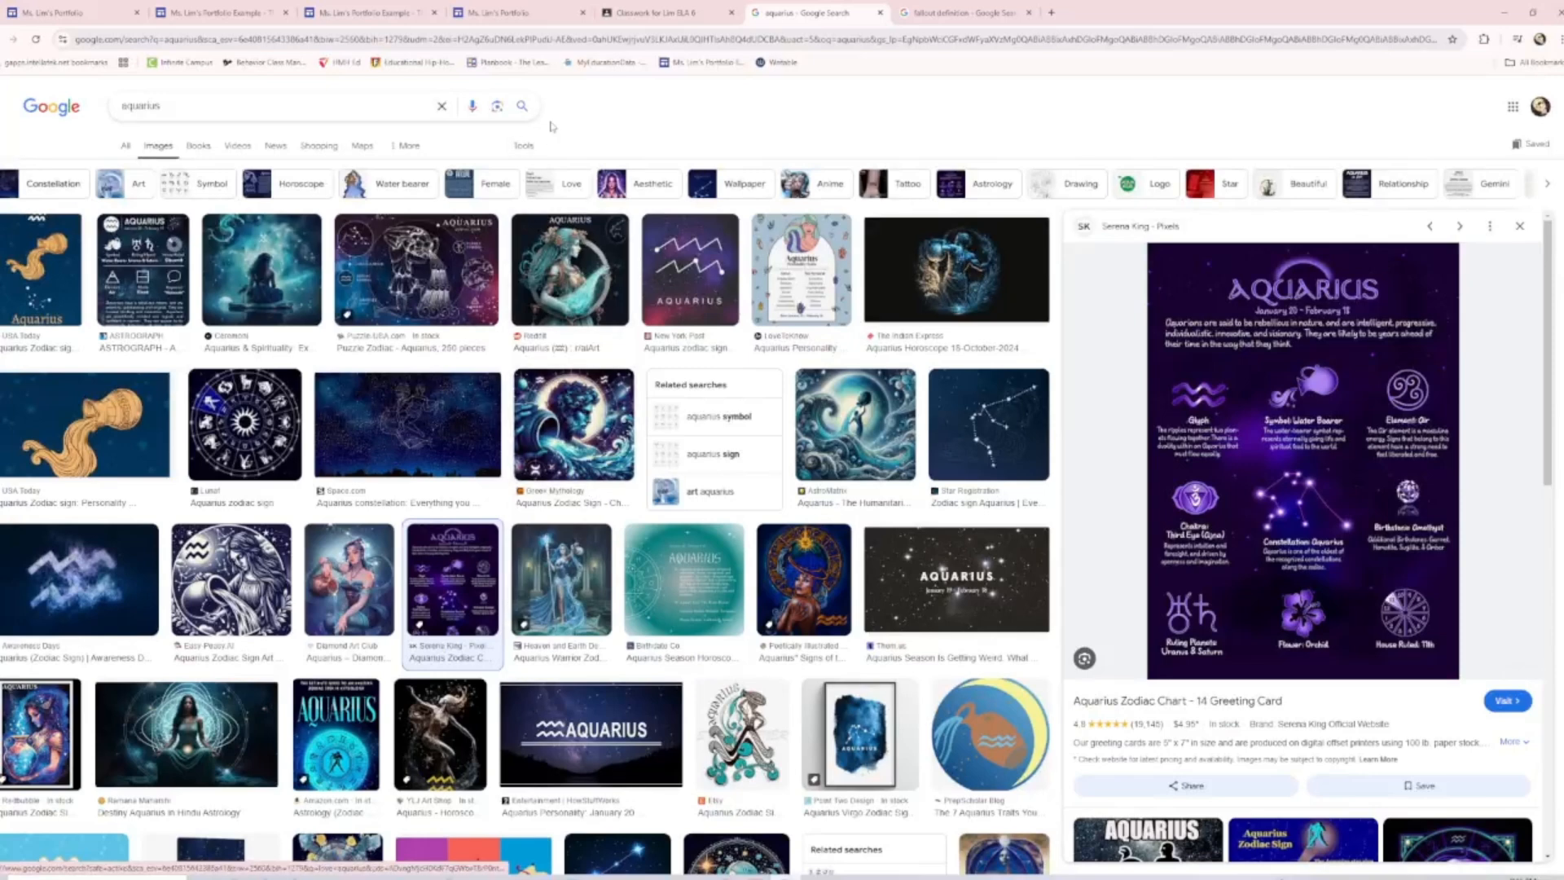
Search Google Images for "virgo sign" and copy the USA Today Virgo picture
{"action": "left_click", "coordinate": [296, 99]}
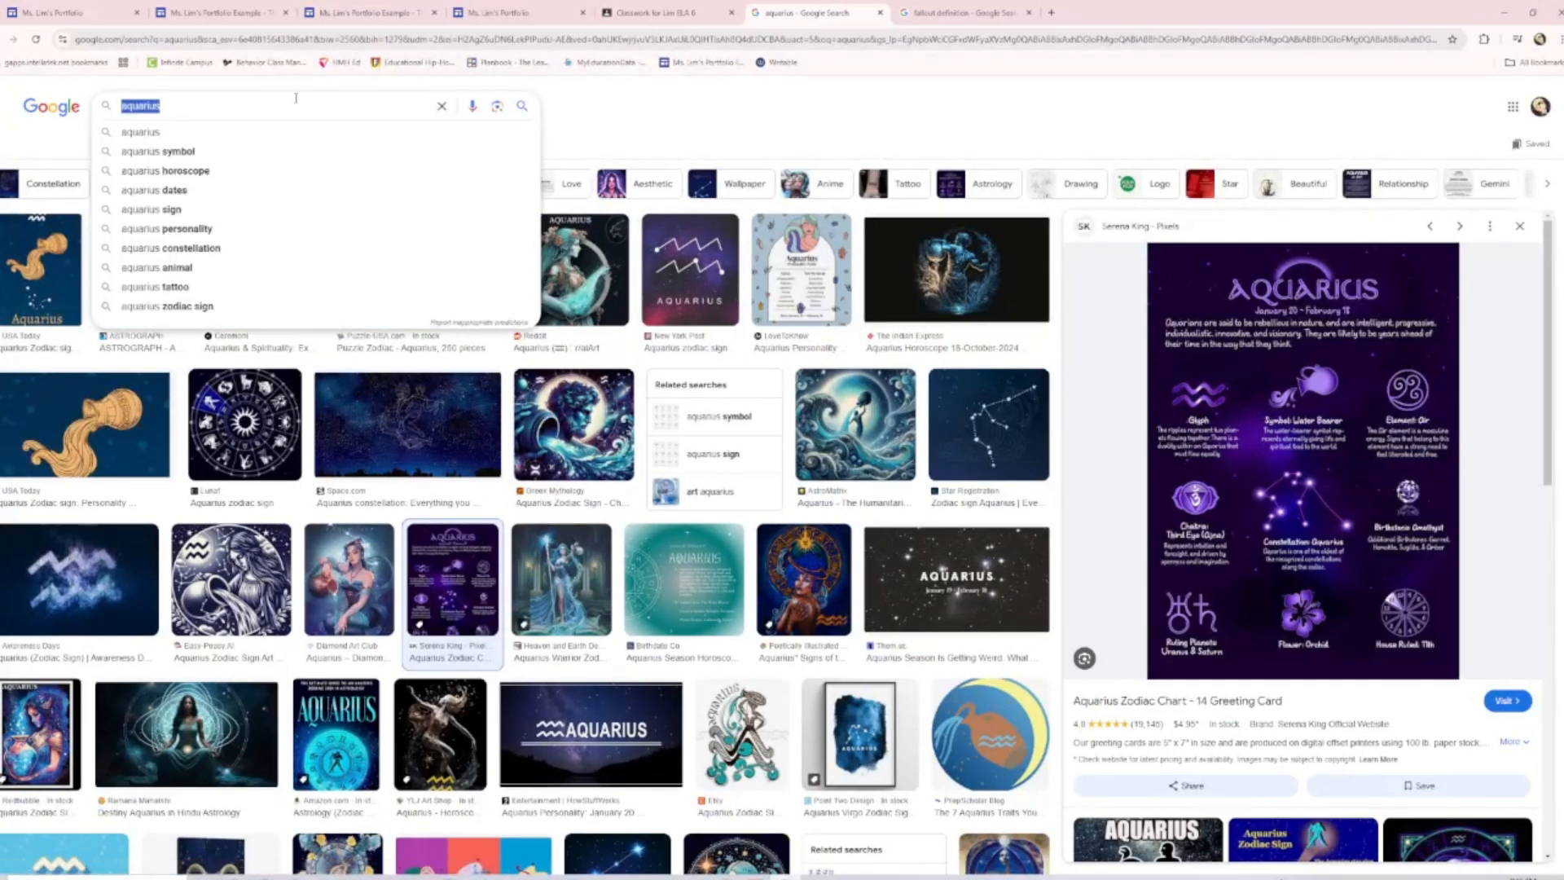
{"action": "key", "text": "BackSpace"}
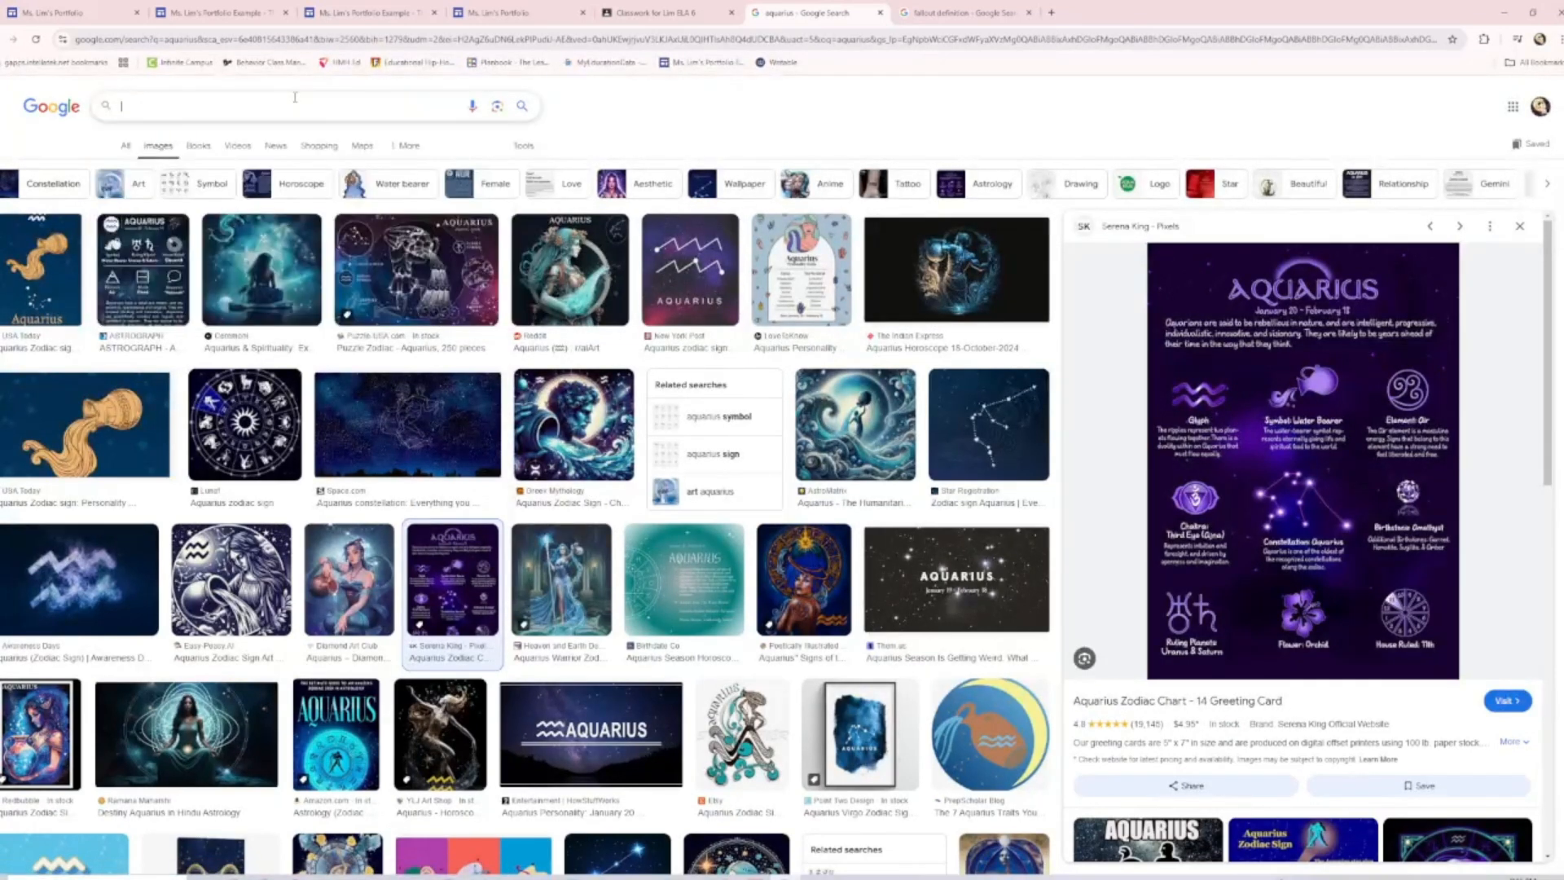
{"action": "type", "text": "viro"}
{"action": "key", "text": "BackSpace"}
{"action": "key", "text": "BackSpace"}
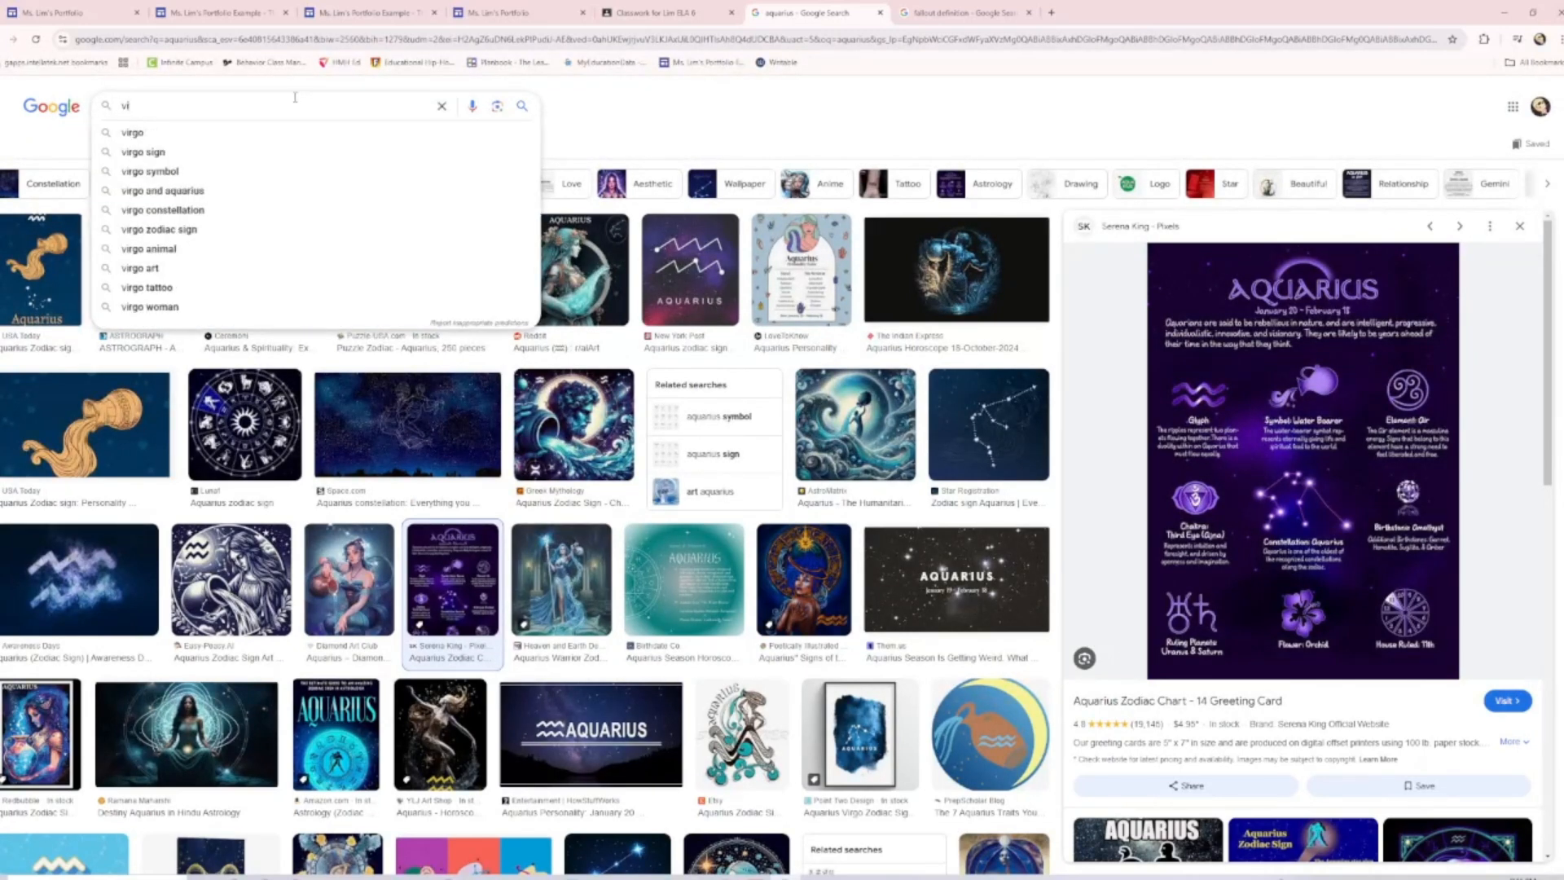
{"action": "type", "text": "rgo sign"}
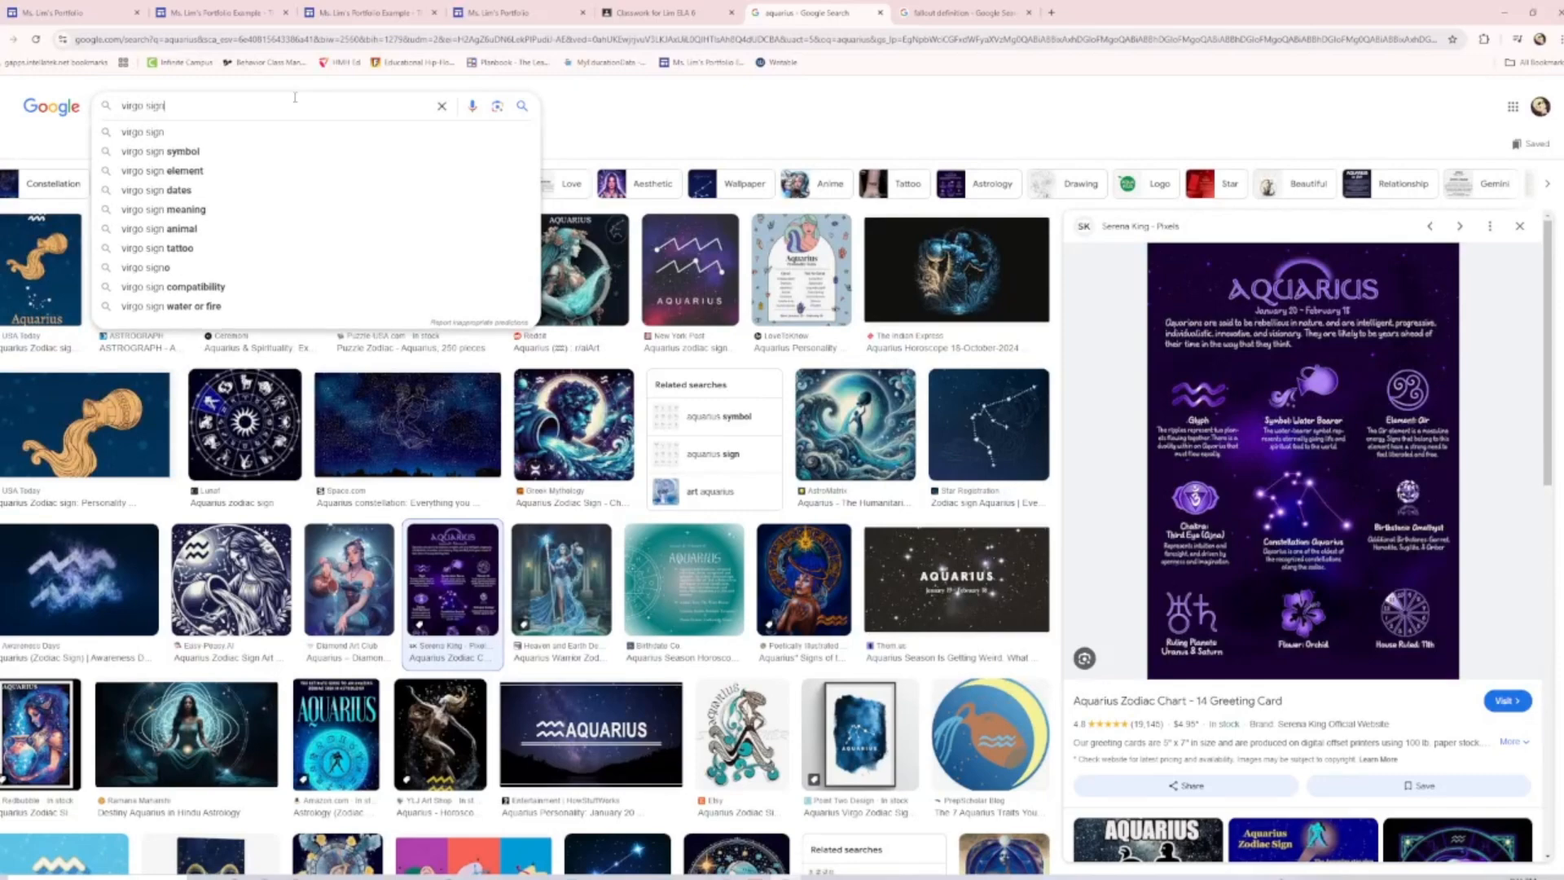
{"action": "key", "text": "Return"}
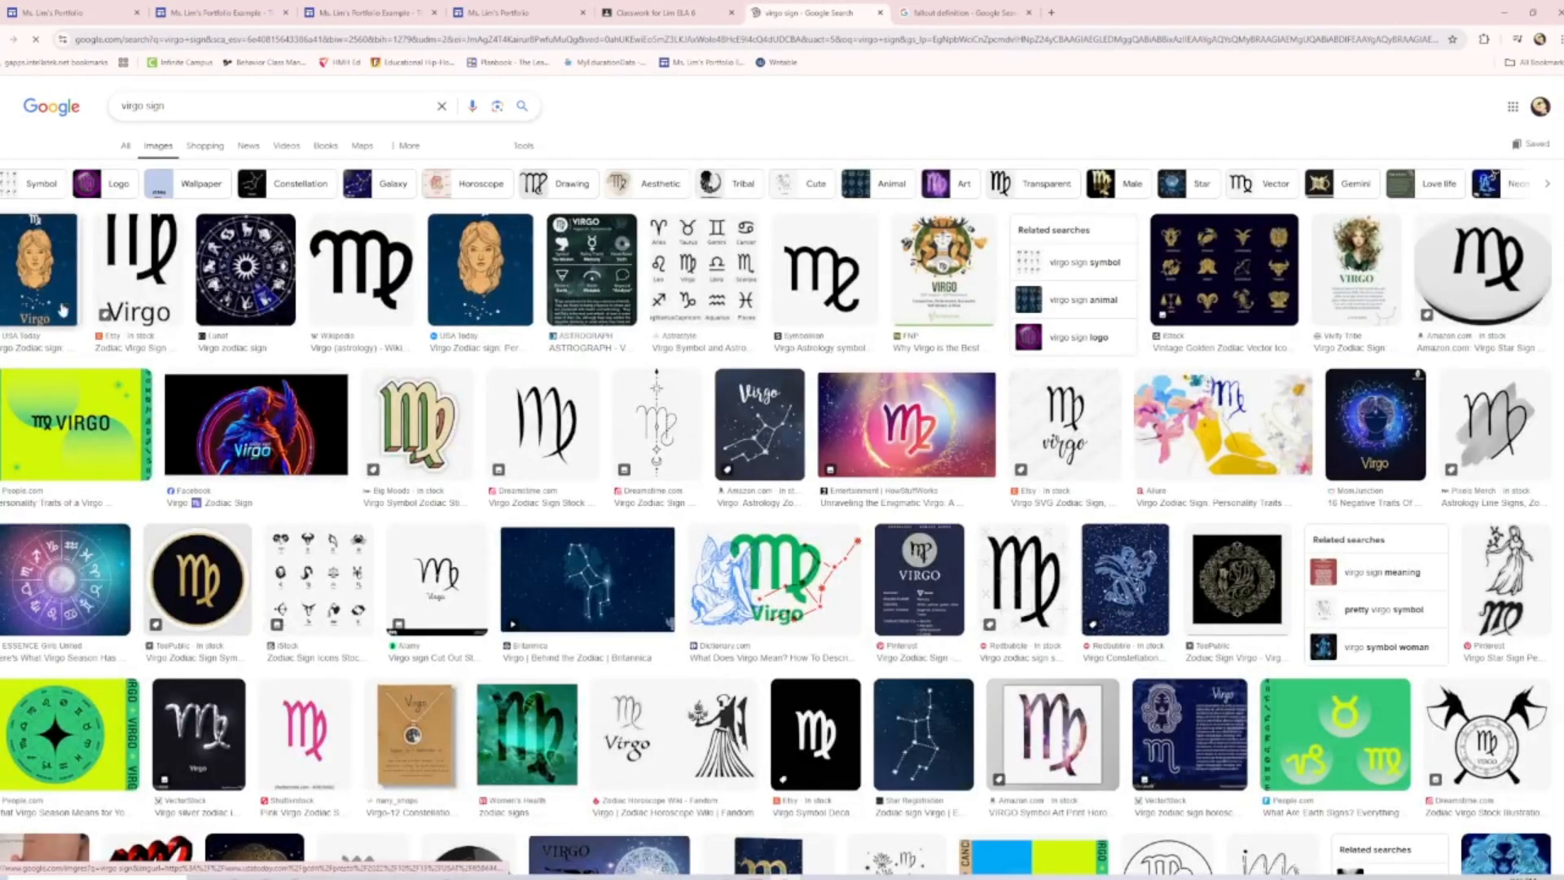
{"action": "left_click", "coordinate": [20, 304]}
{"action": "right_click", "coordinate": [1369, 435]}
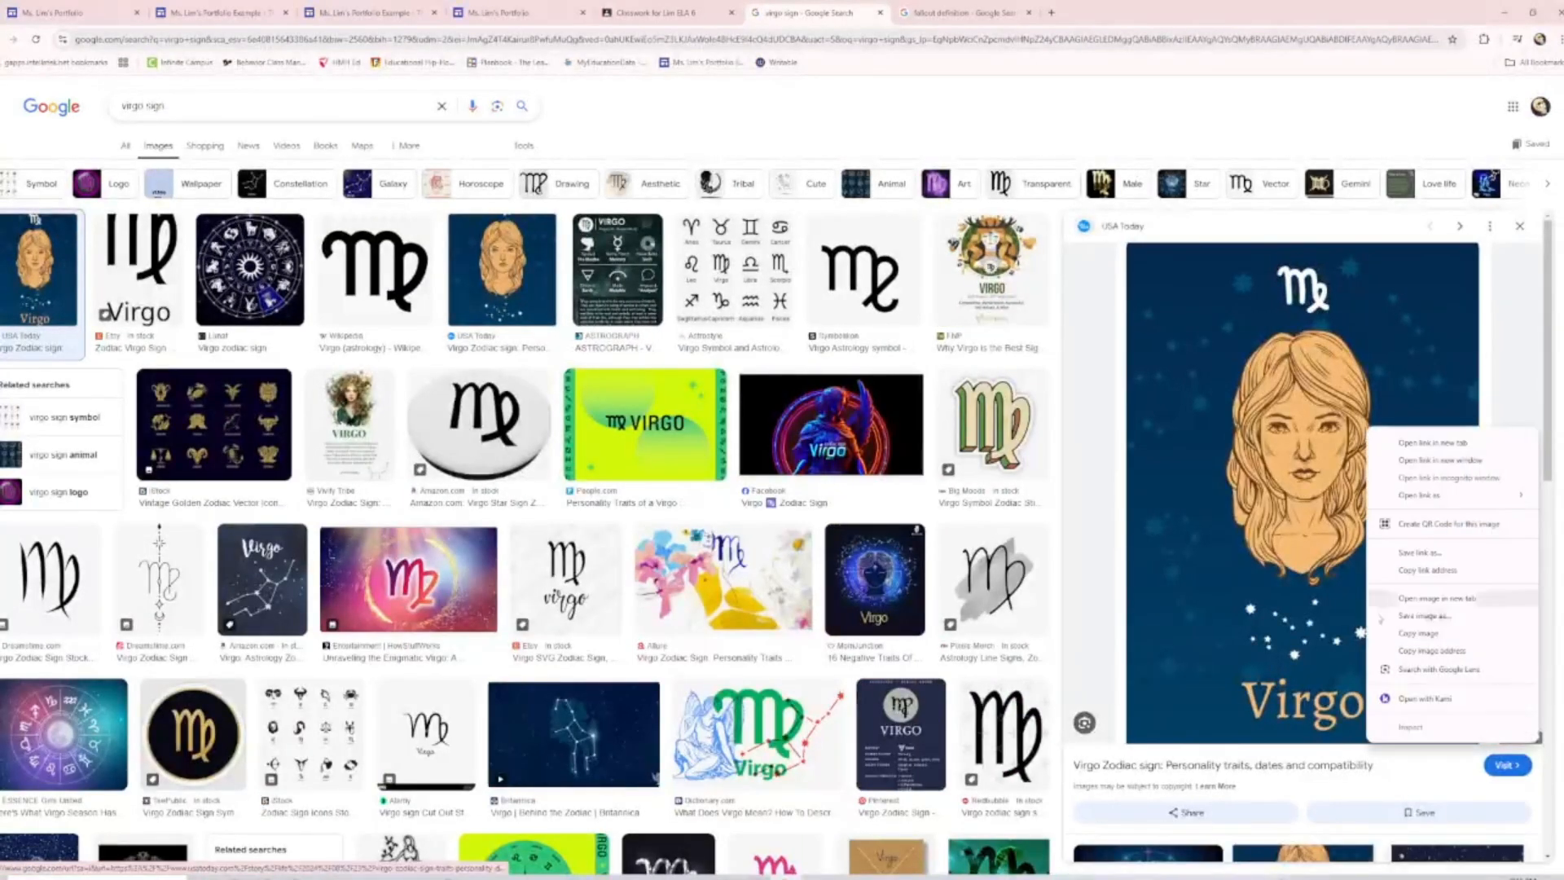
{"action": "left_click", "coordinate": [1421, 634]}
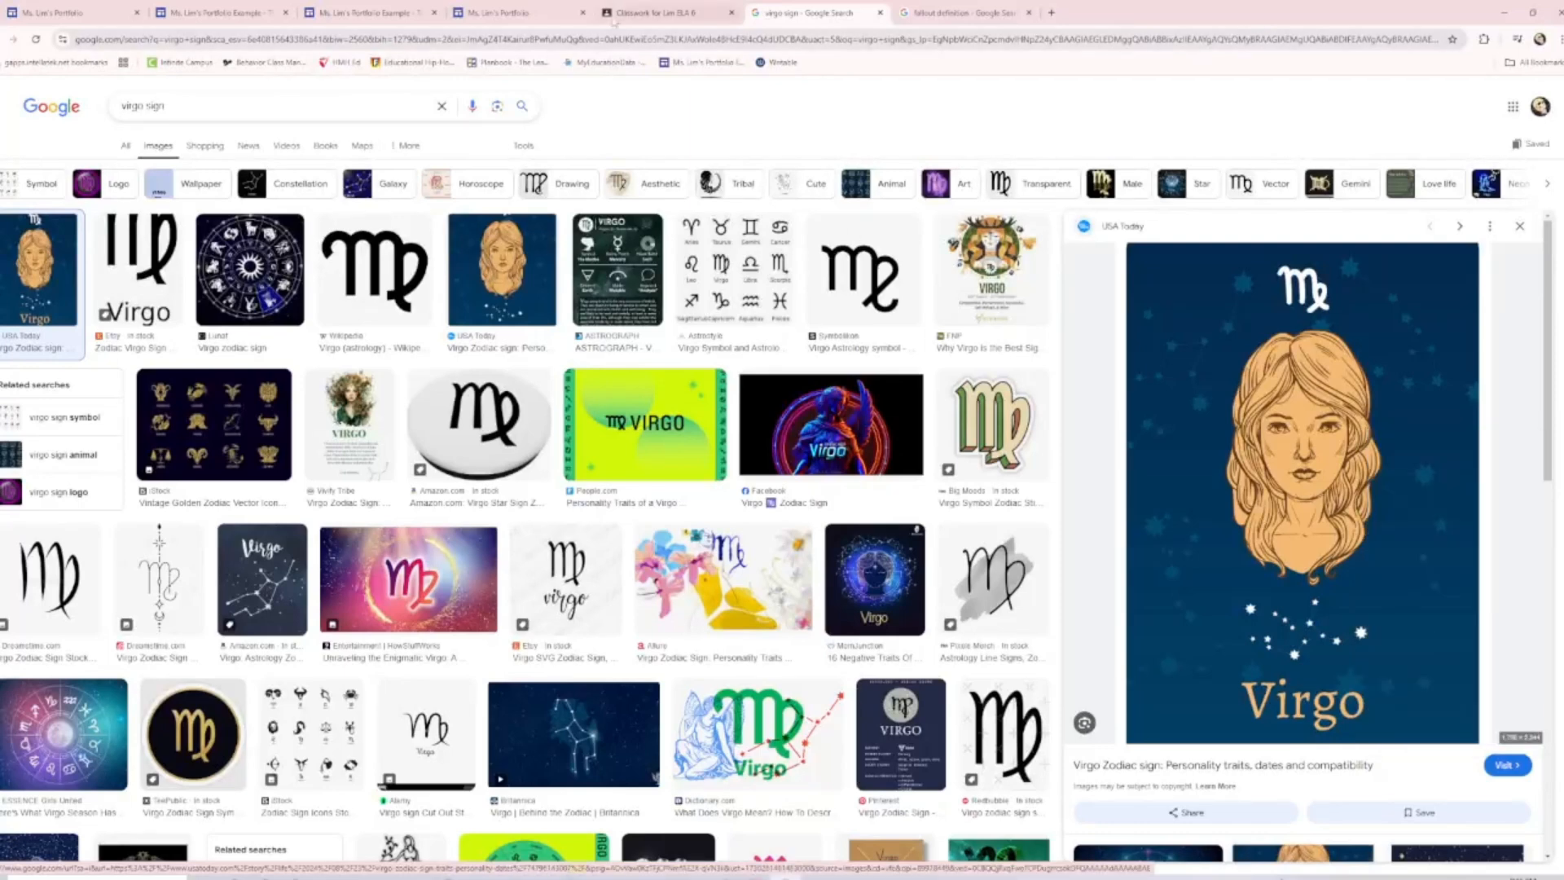
Switch to the portfolio editor and insert the copied Virgo picture by its image URL
{"action": "left_click", "coordinate": [651, 12]}
{"action": "left_click", "coordinate": [503, 10]}
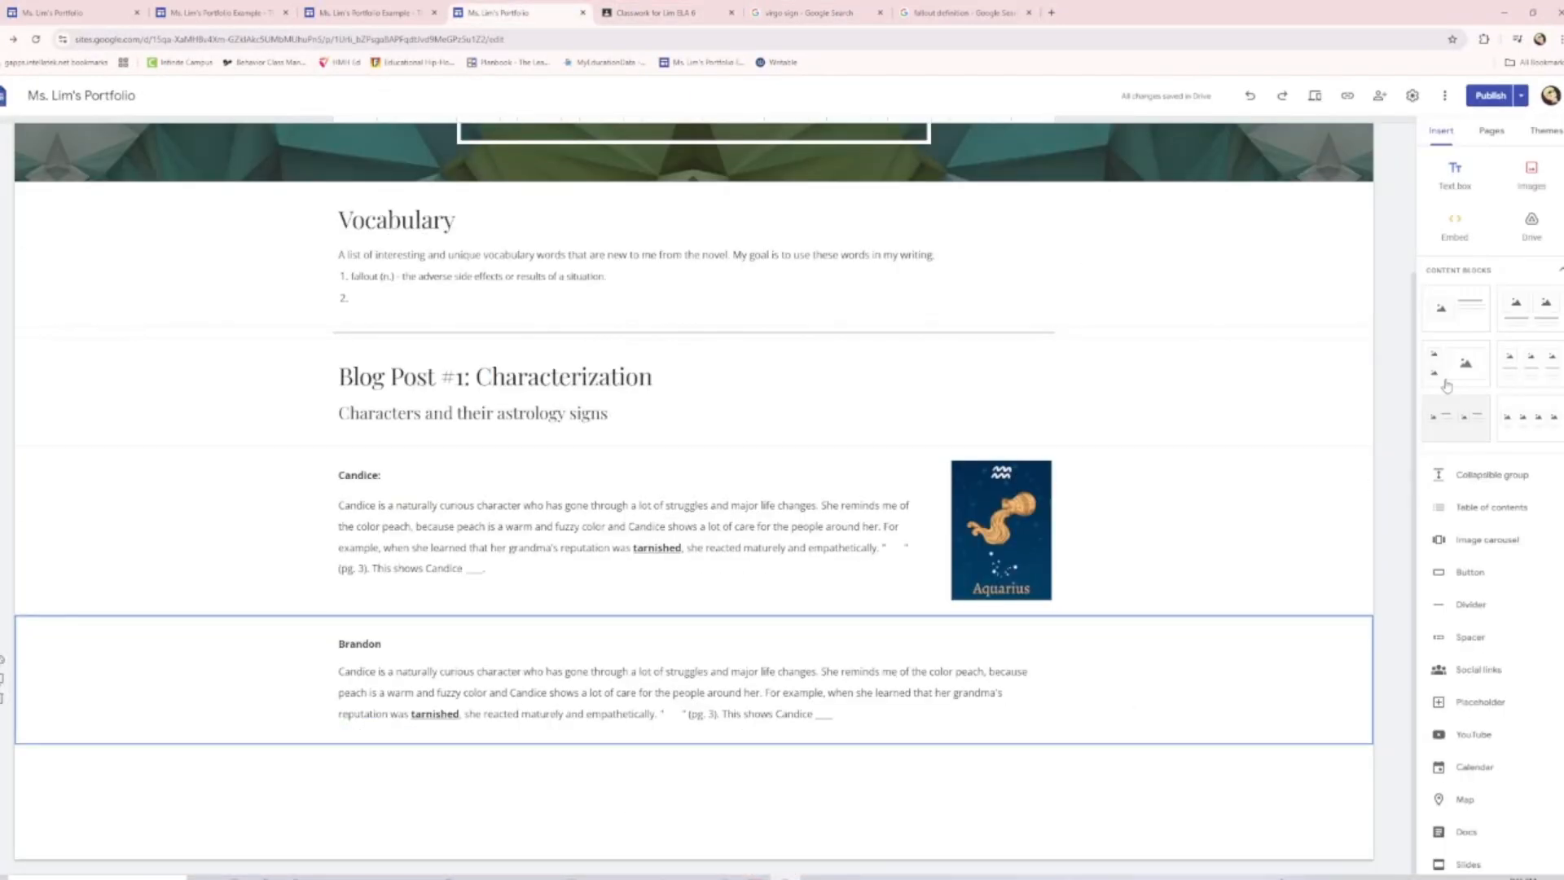
{"action": "left_click", "coordinate": [1531, 173]}
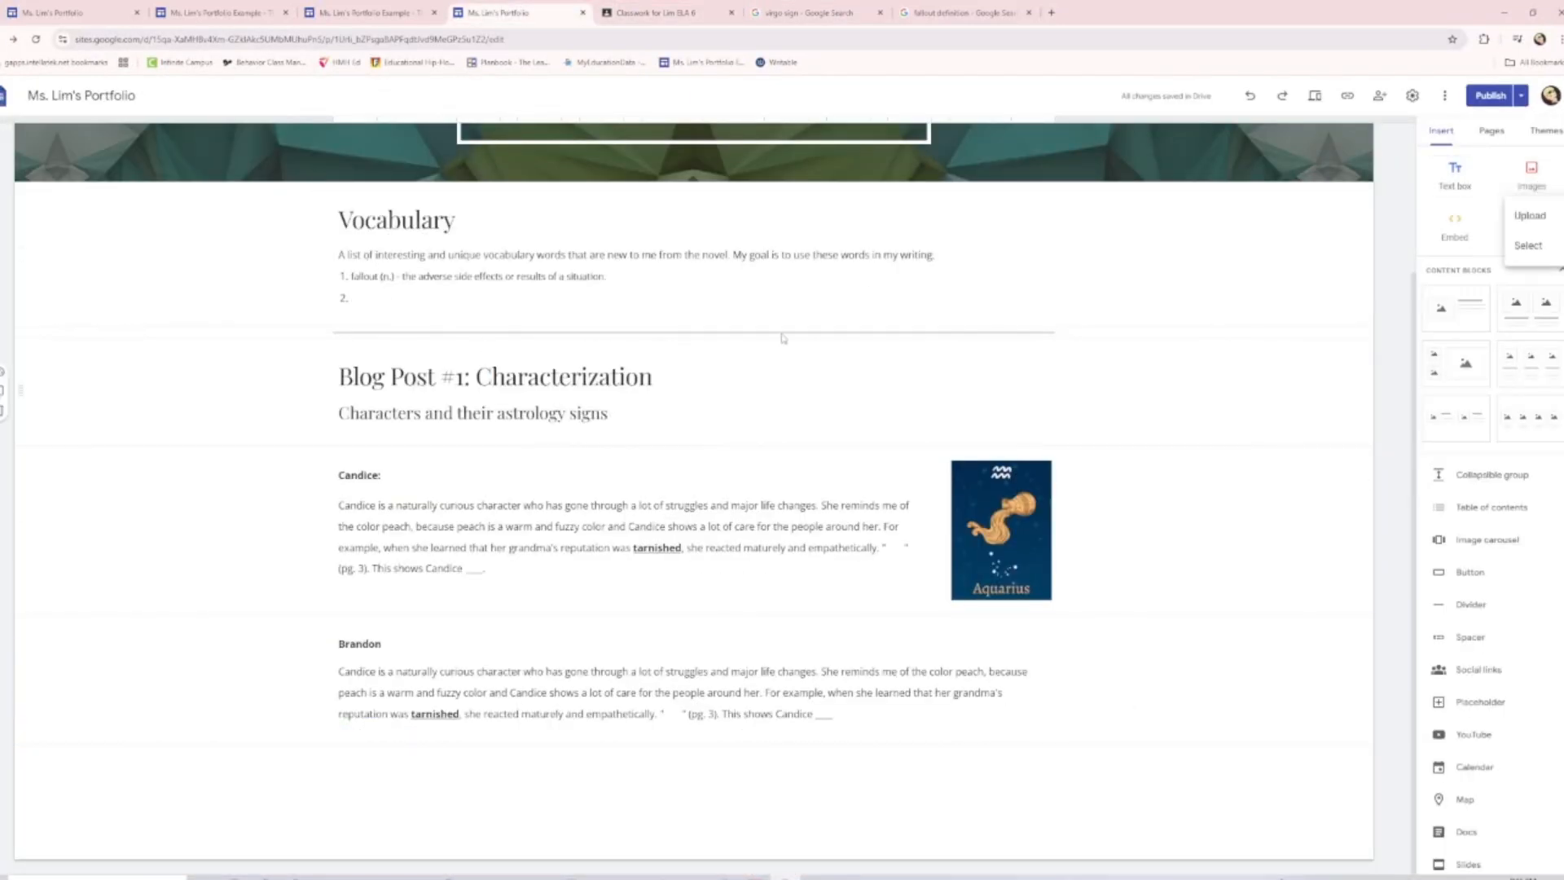
{"action": "left_click", "coordinate": [1520, 246]}
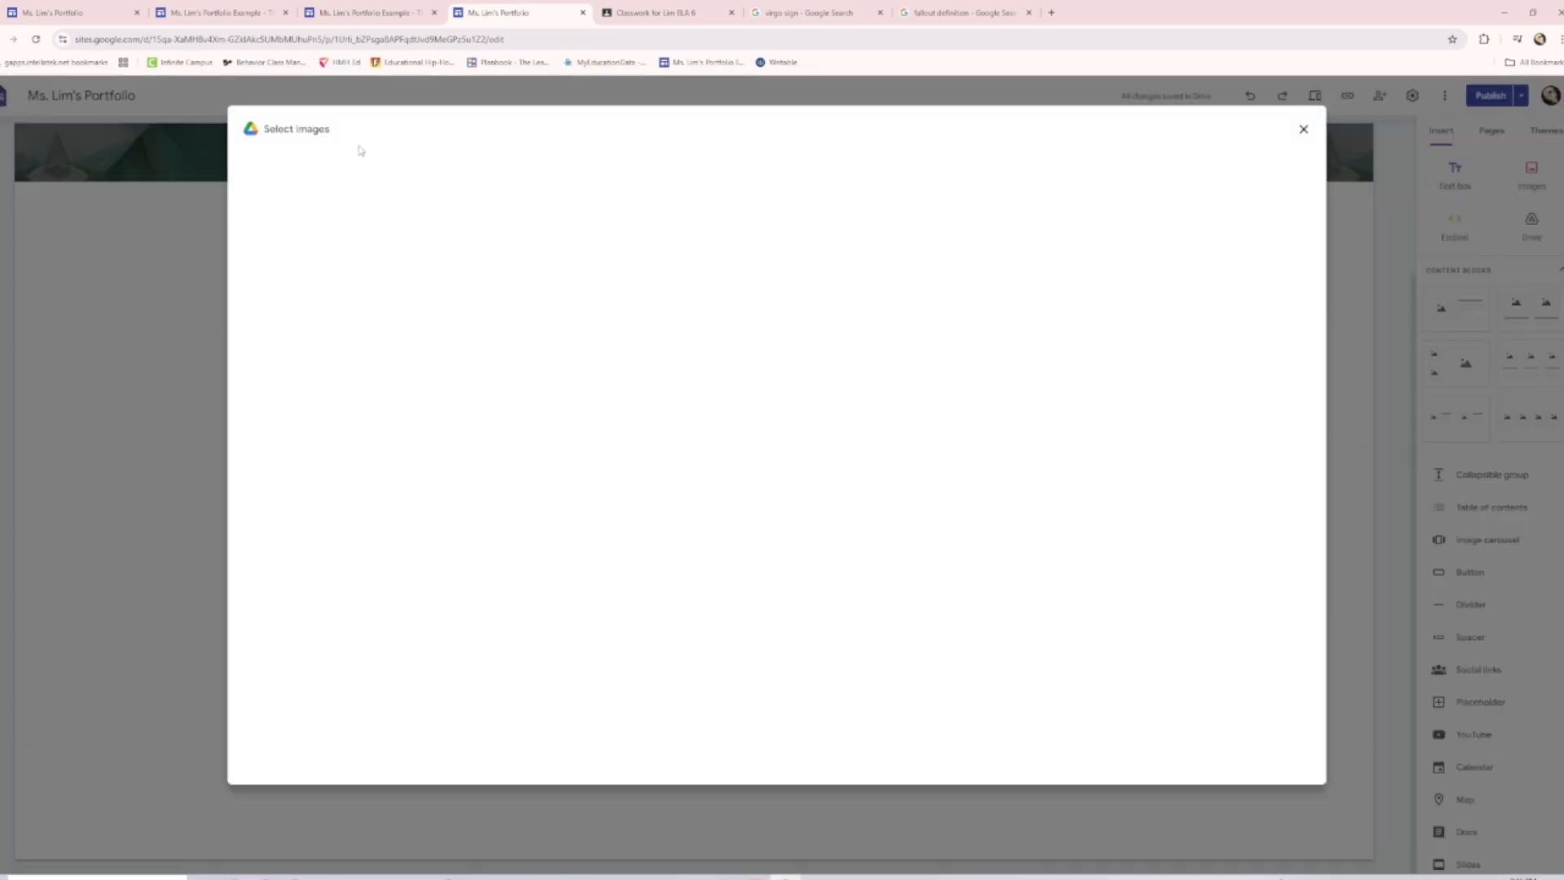
{"action": "left_click", "coordinate": [329, 170]}
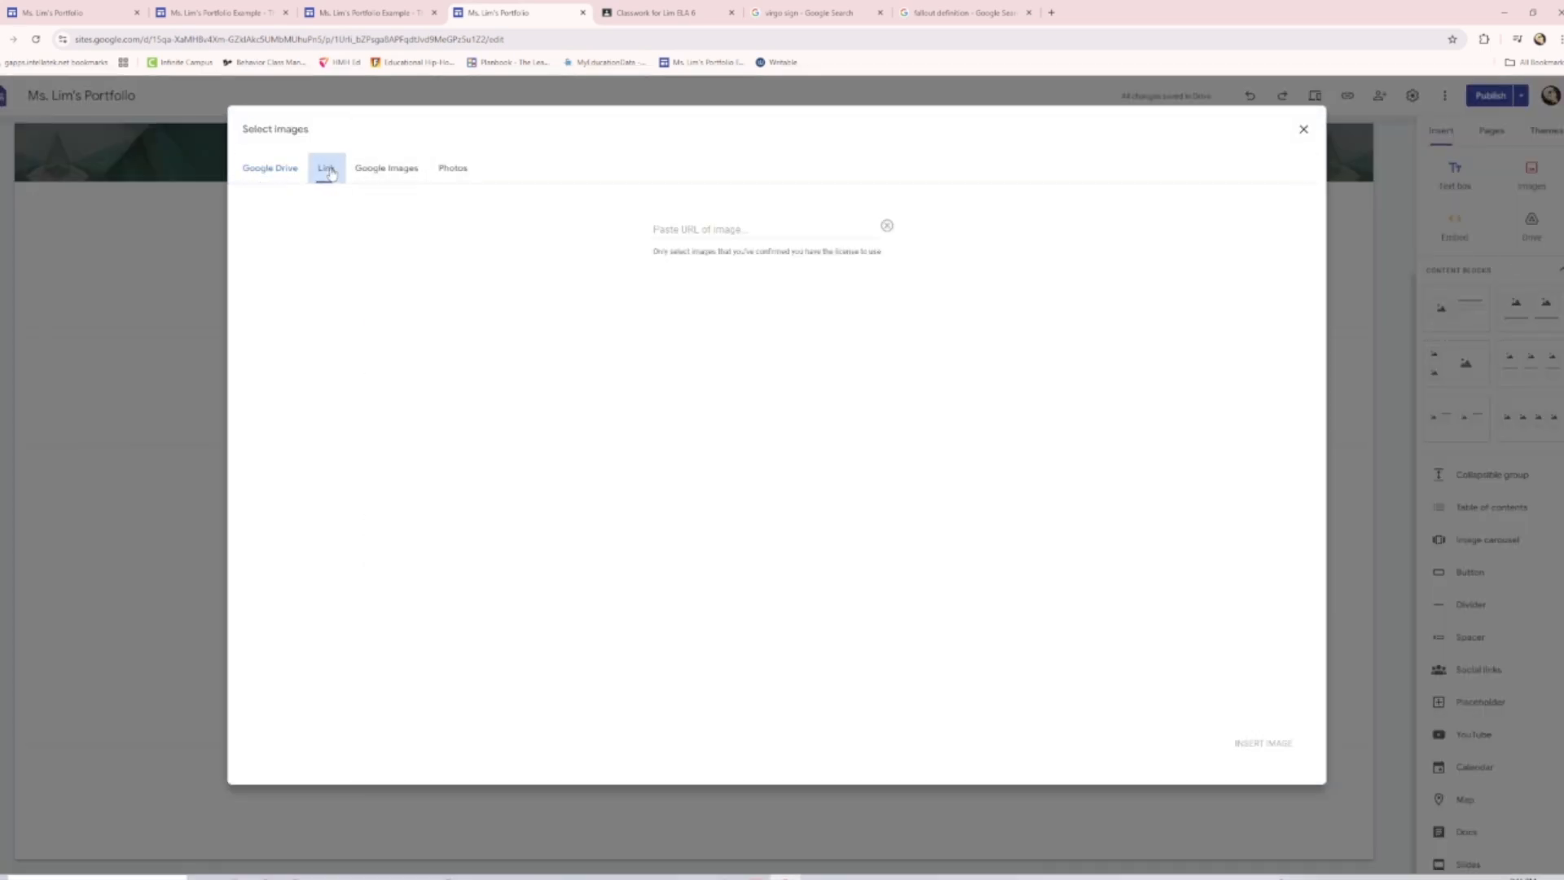
{"action": "key", "text": "ctrl+v"}
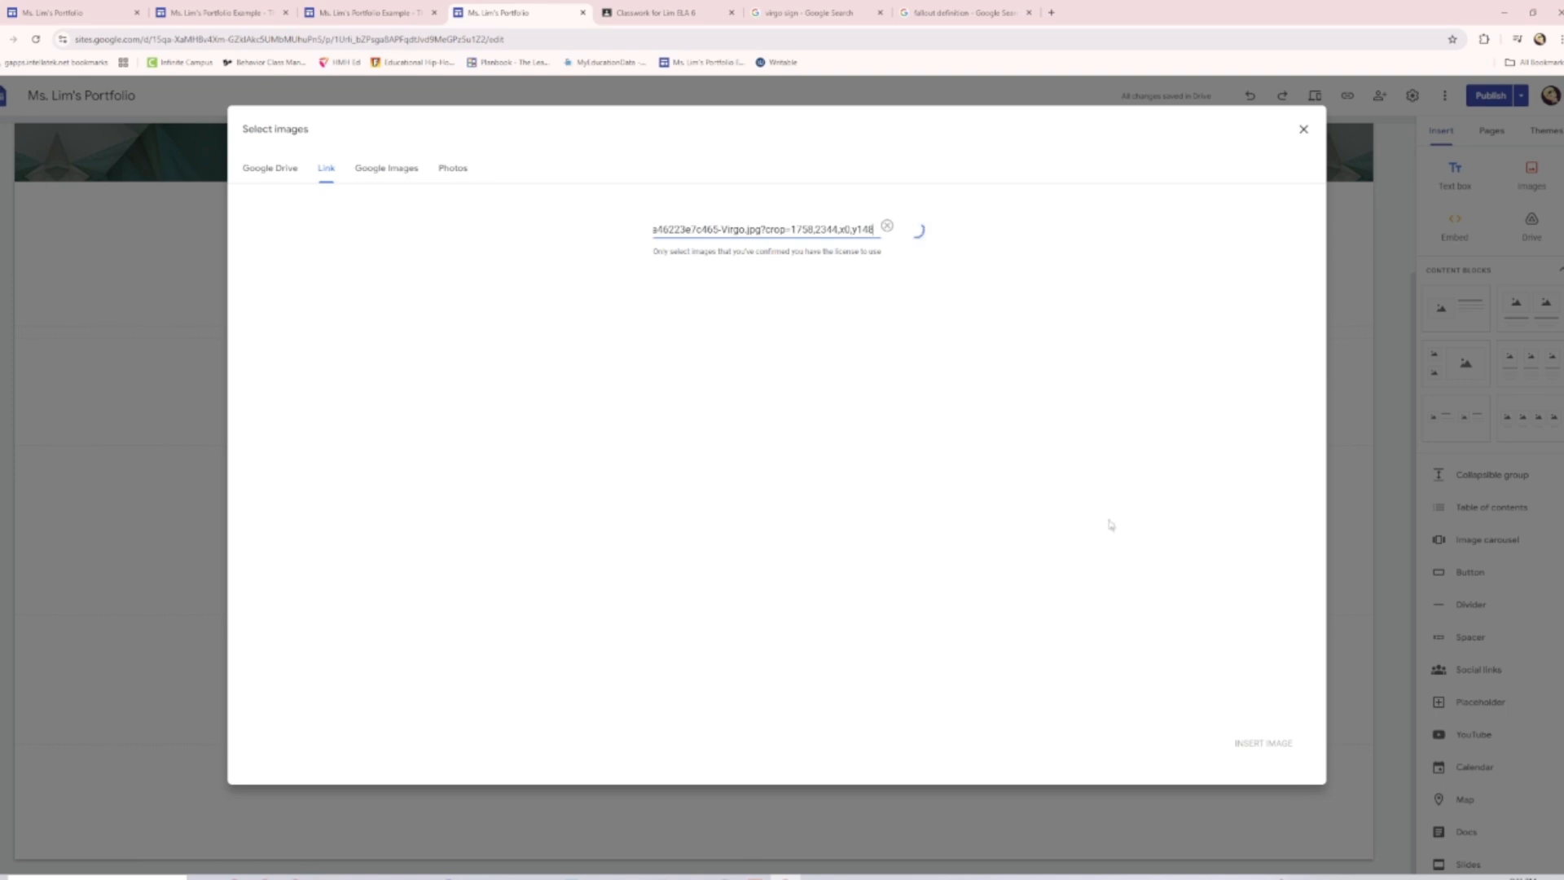
{"action": "left_click", "coordinate": [1259, 742]}
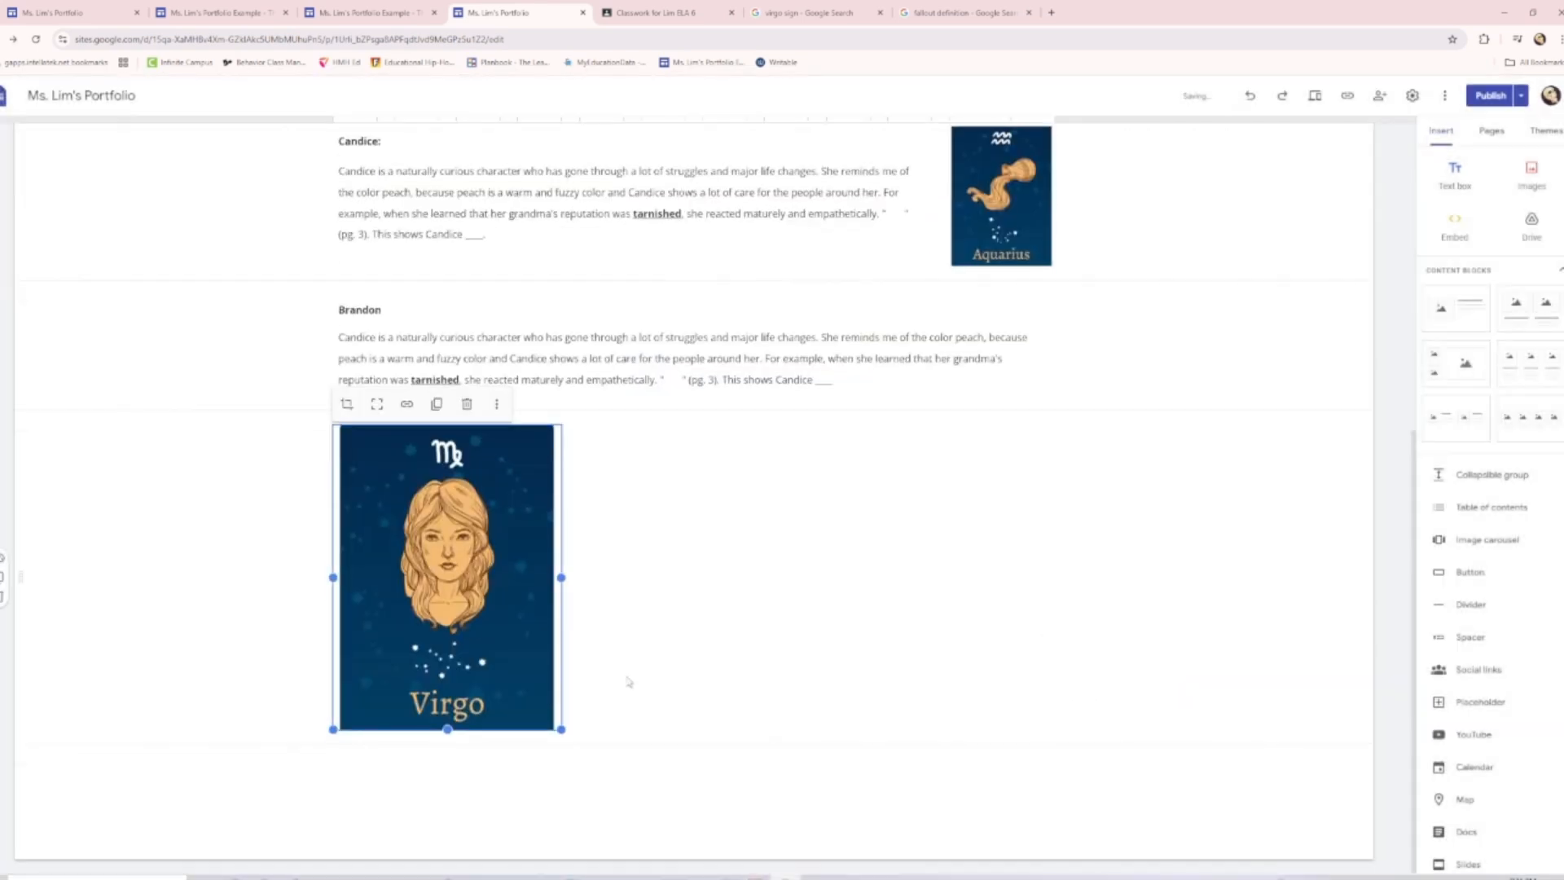
Shrink the Virgo picture to about the Aquarius card's size and place it to the left of the Brandon paragraph
{"action": "left_click", "coordinate": [564, 729]}
{"action": "left_click", "coordinate": [559, 727]}
{"action": "left_click_drag", "start_coordinate": [560, 728], "coordinate": [393, 389]}
{"action": "left_click", "coordinate": [630, 661]}
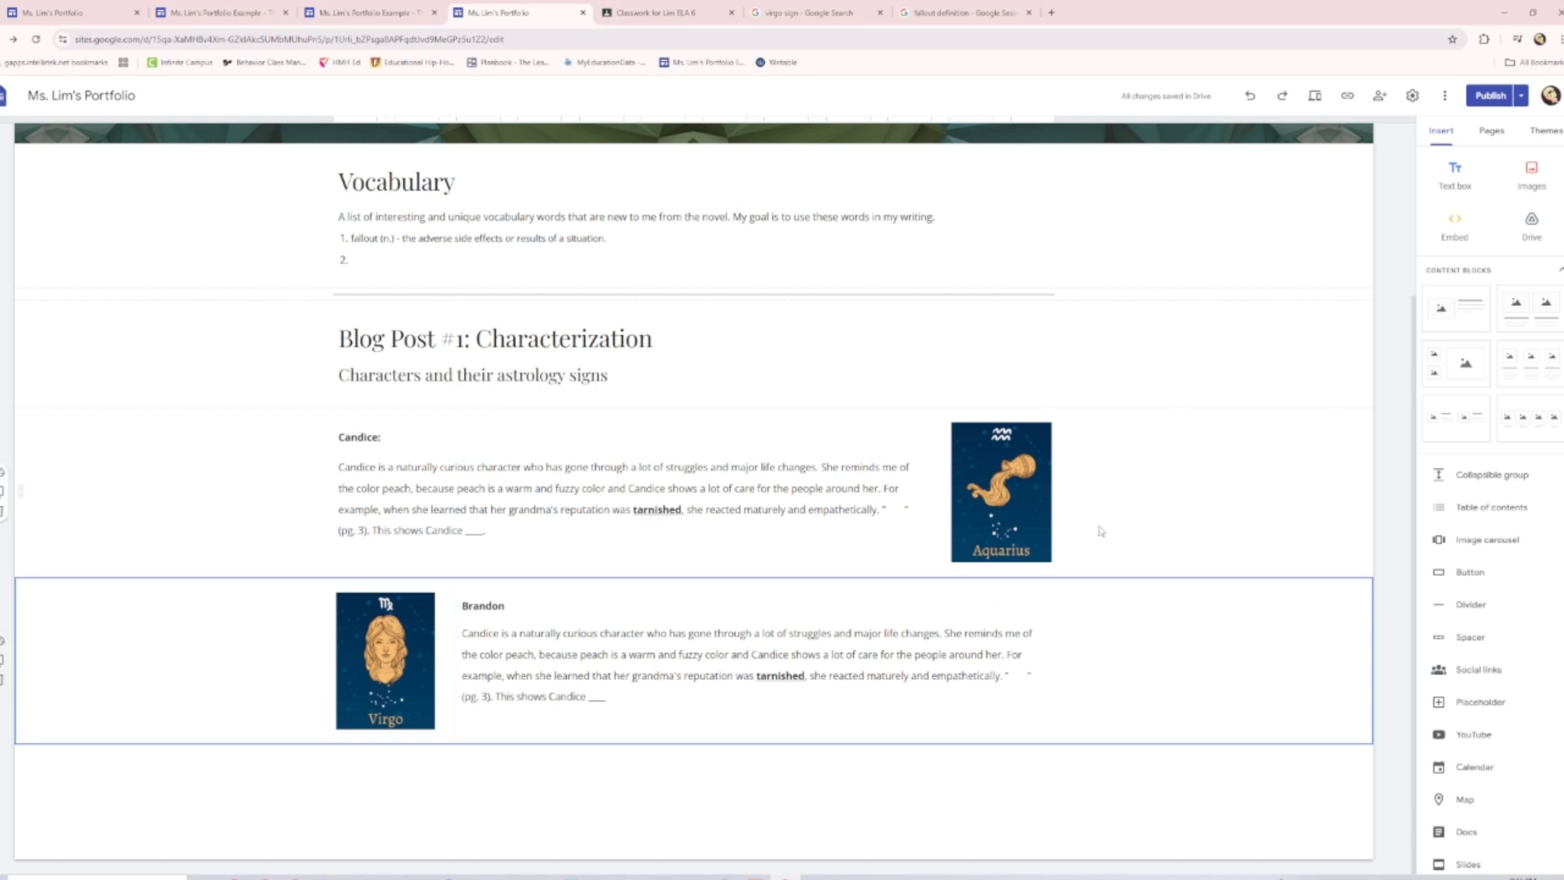
{"action": "left_click", "coordinate": [707, 618]}
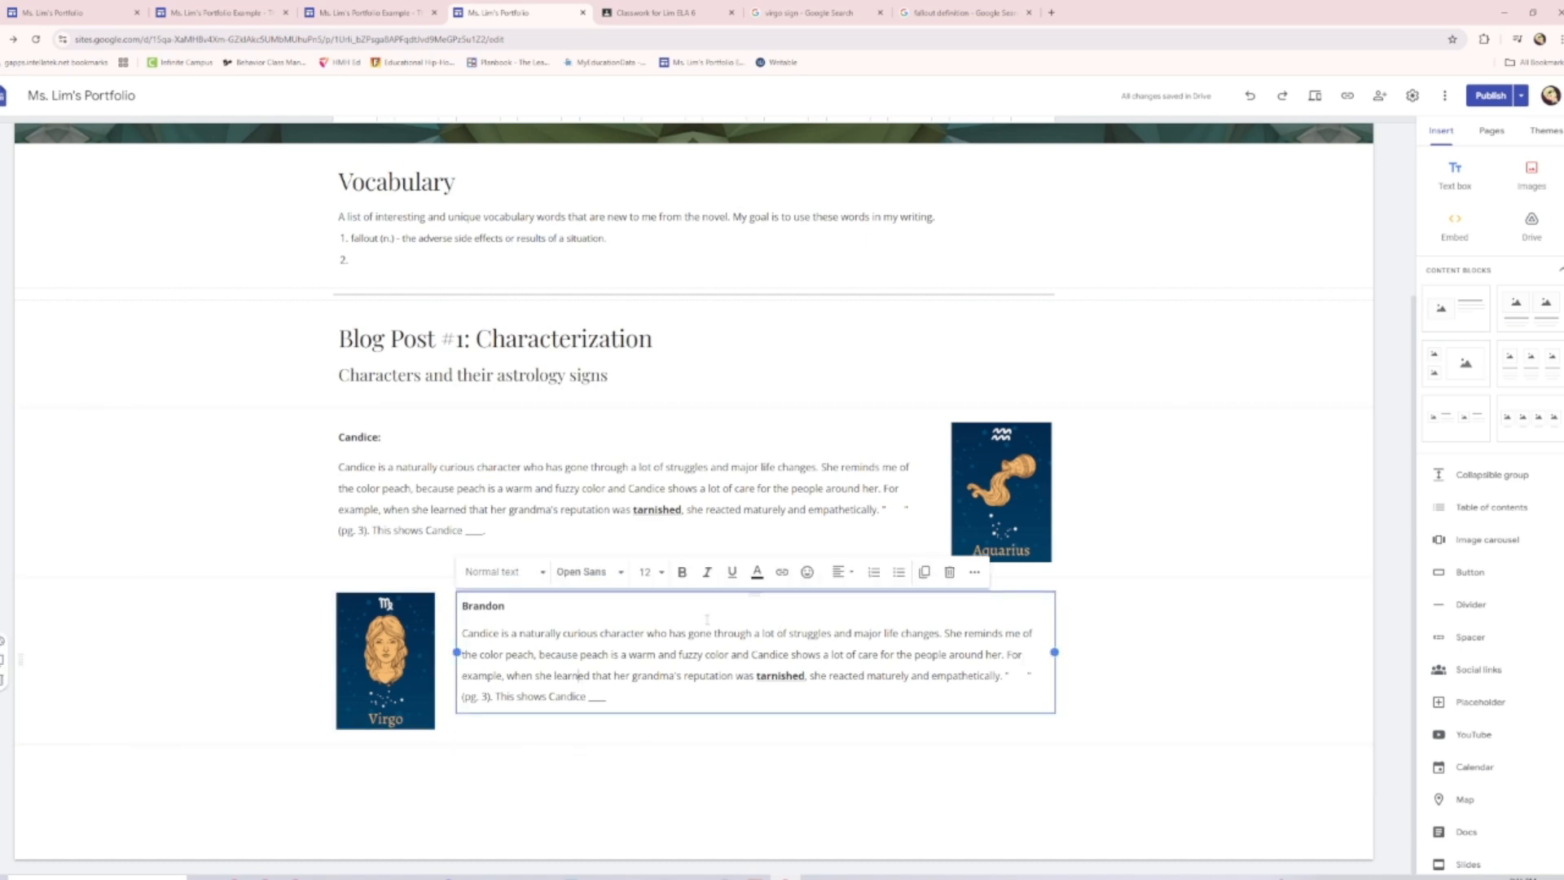
{"action": "left_click_drag", "start_coordinate": [759, 594], "coordinate": [312, 605]}
{"action": "left_click_drag", "start_coordinate": [1008, 650], "coordinate": [319, 676]}
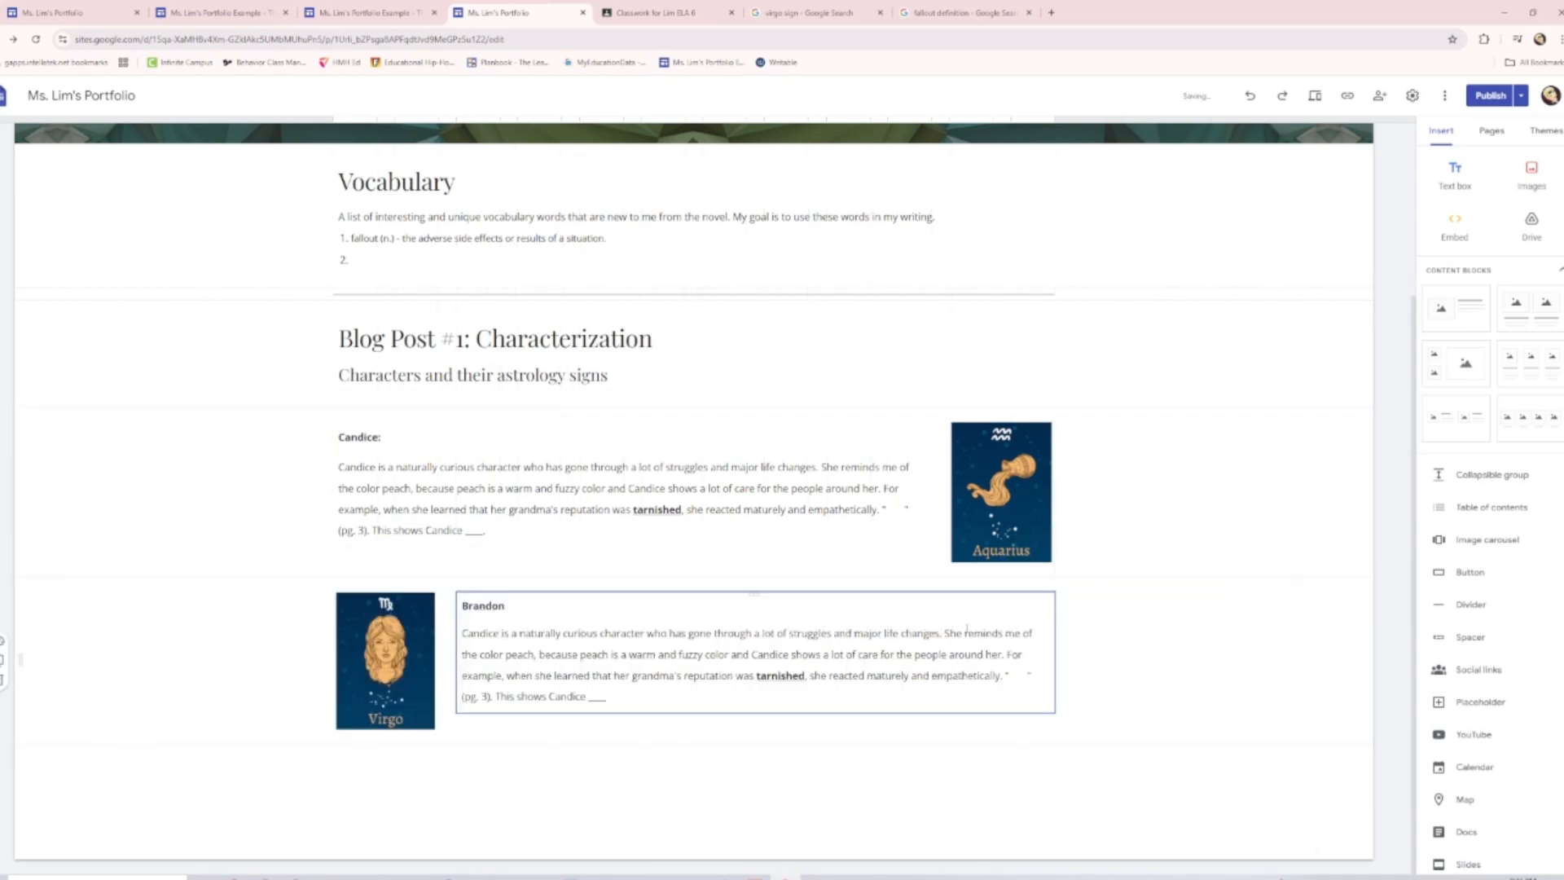
{"action": "triple_click", "coordinate": [656, 509]}
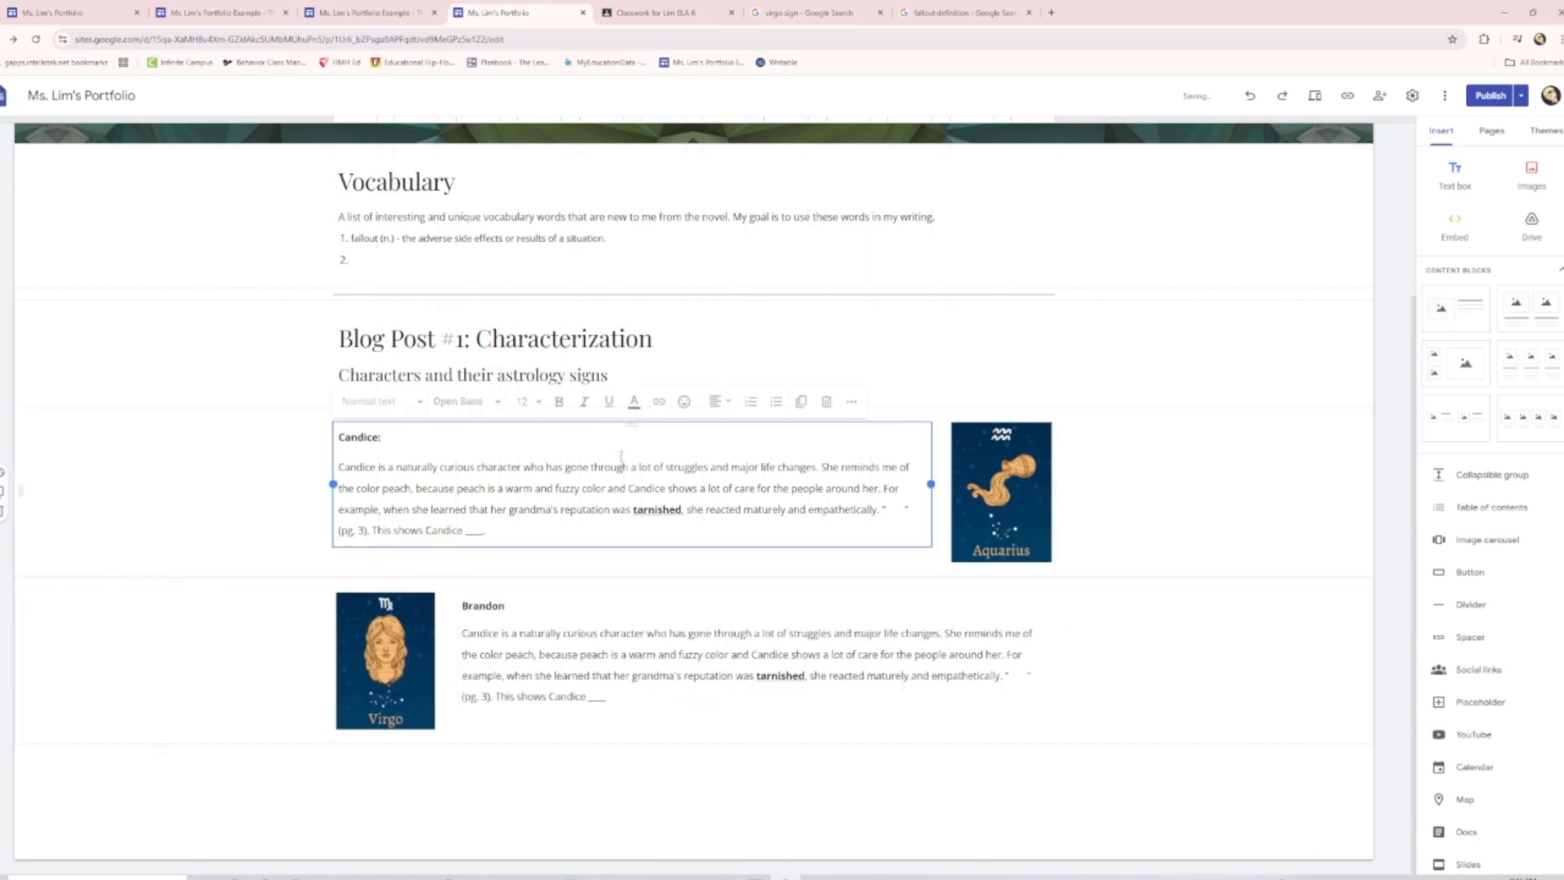
{"action": "left_click", "coordinate": [904, 737]}
{"action": "left_click", "coordinate": [979, 668]}
{"action": "left_click", "coordinate": [1124, 642]}
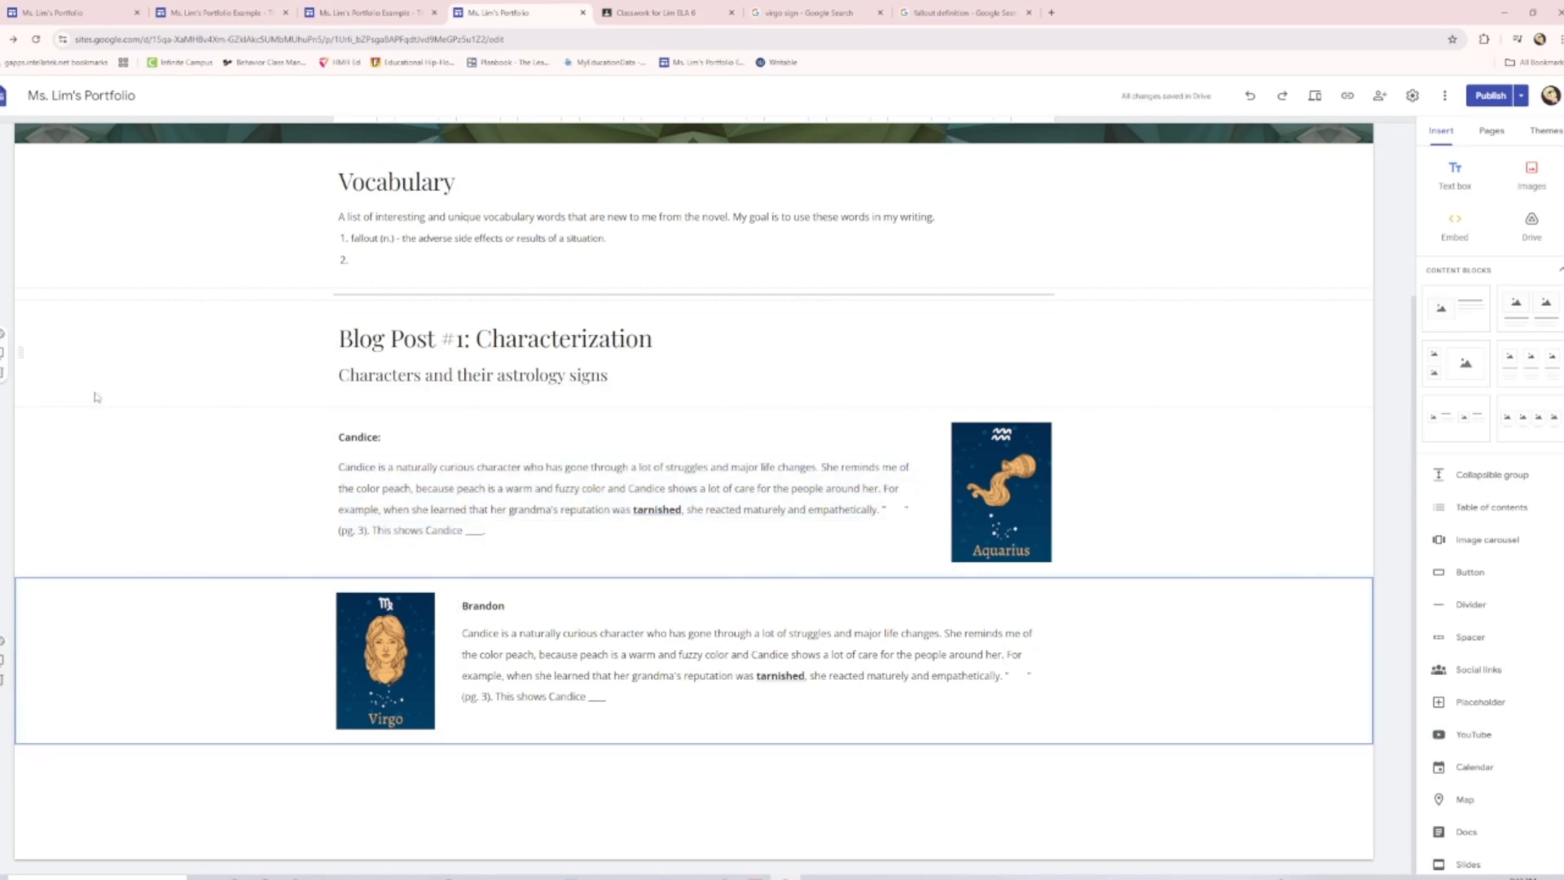
Examine how the example site's The Parker Inheritance page lays out its blog posts and shades their sections
{"action": "left_click", "coordinate": [383, 13]}
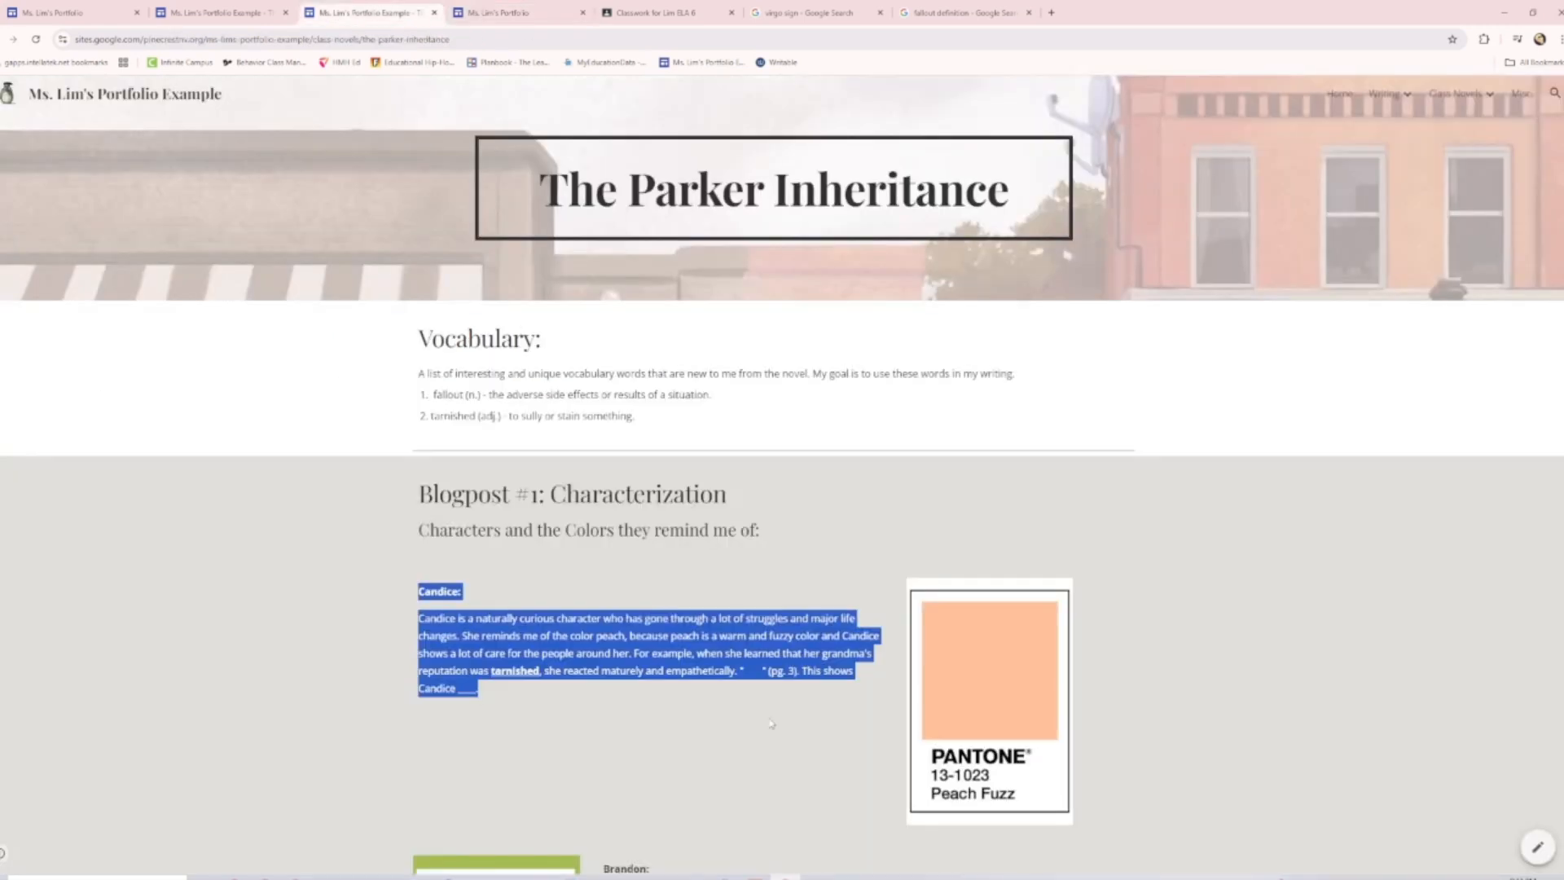
{"action": "left_click", "coordinate": [432, 350]}
{"action": "scroll", "coordinate": [423, 472], "scroll_direction": "down", "scroll_amount": 7}
{"action": "scroll", "coordinate": [559, 495], "scroll_direction": "up", "scroll_amount": 8}
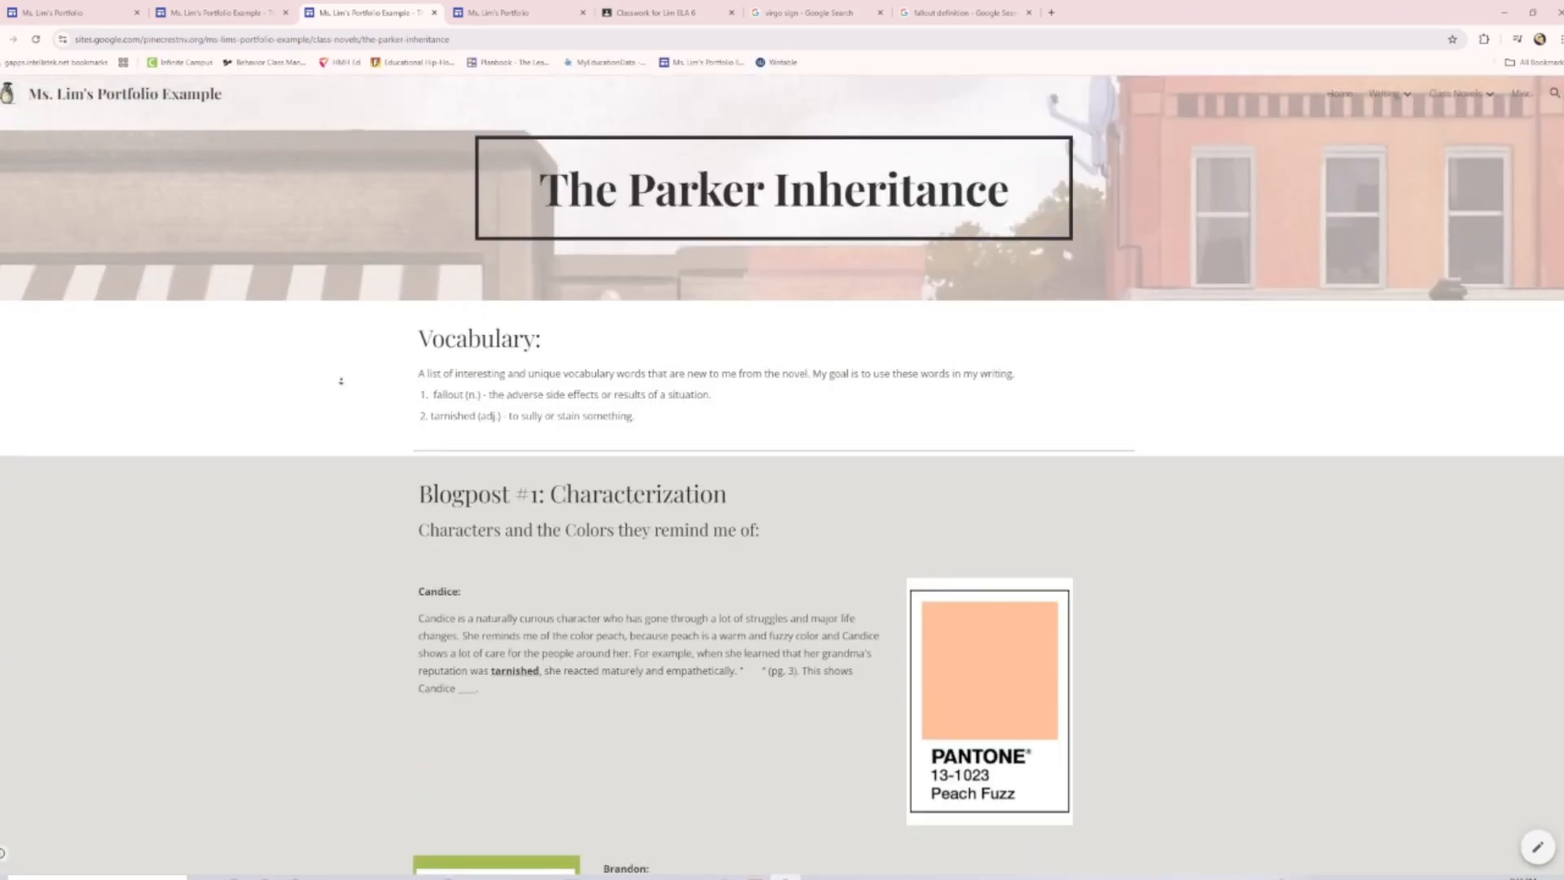
{"action": "scroll", "coordinate": [341, 381], "scroll_direction": "down", "scroll_amount": 3}
{"action": "scroll", "coordinate": [464, 651], "scroll_direction": "down", "scroll_amount": 9}
{"action": "scroll", "coordinate": [562, 725], "scroll_direction": "up", "scroll_amount": 10}
{"action": "scroll", "coordinate": [657, 447], "scroll_direction": "up", "scroll_amount": 5}
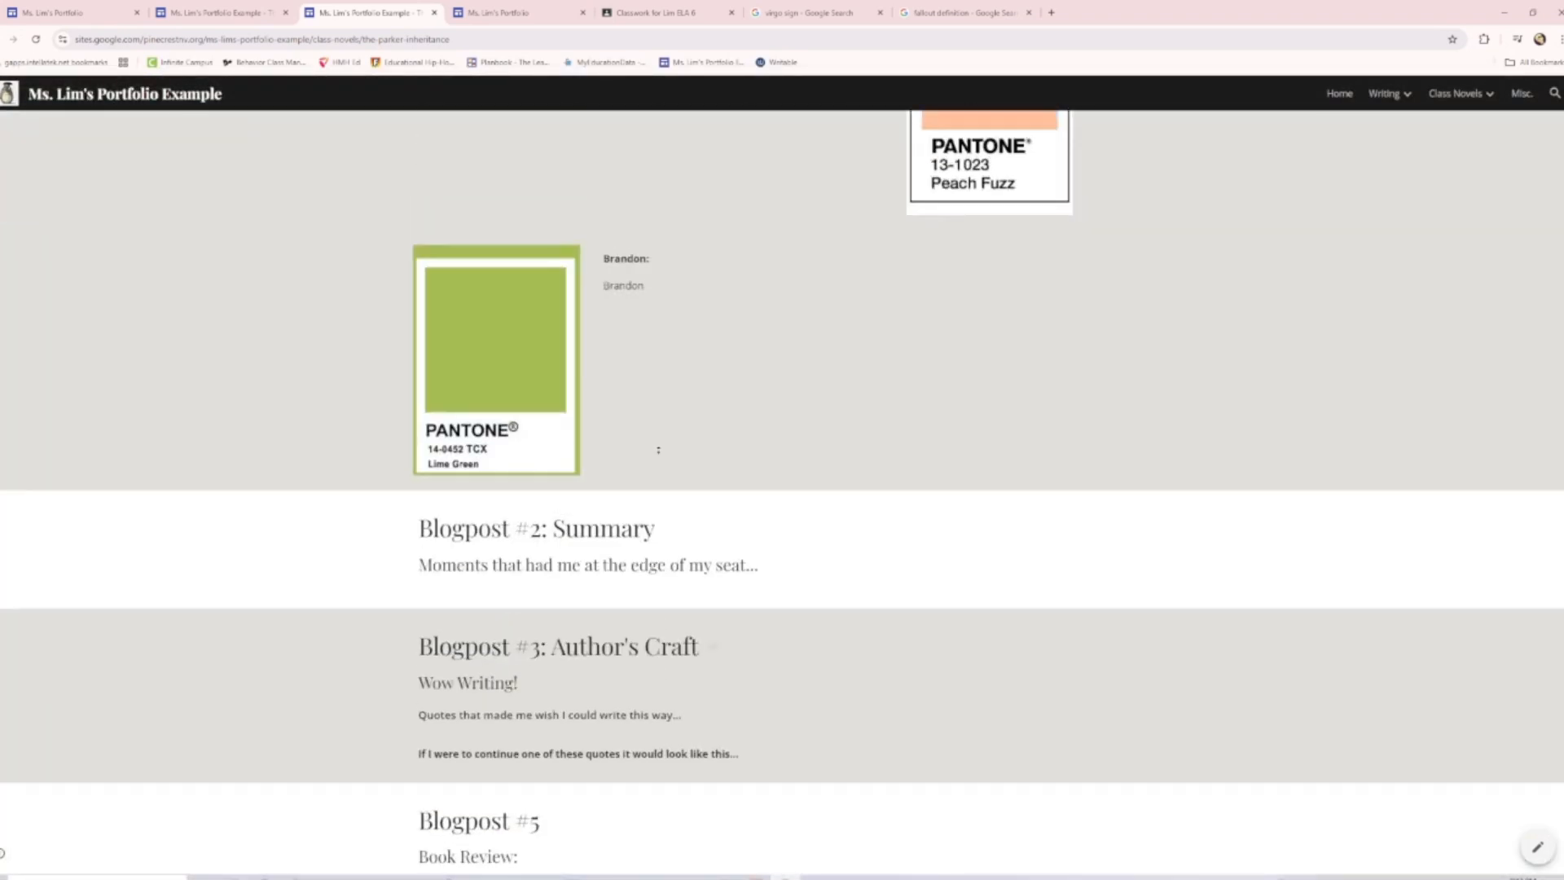
Return to the portfolio editor and apply section color Style 2 to the Blog Post #1 heading, Candice and Brandon sections
{"action": "left_click", "coordinate": [498, 12]}
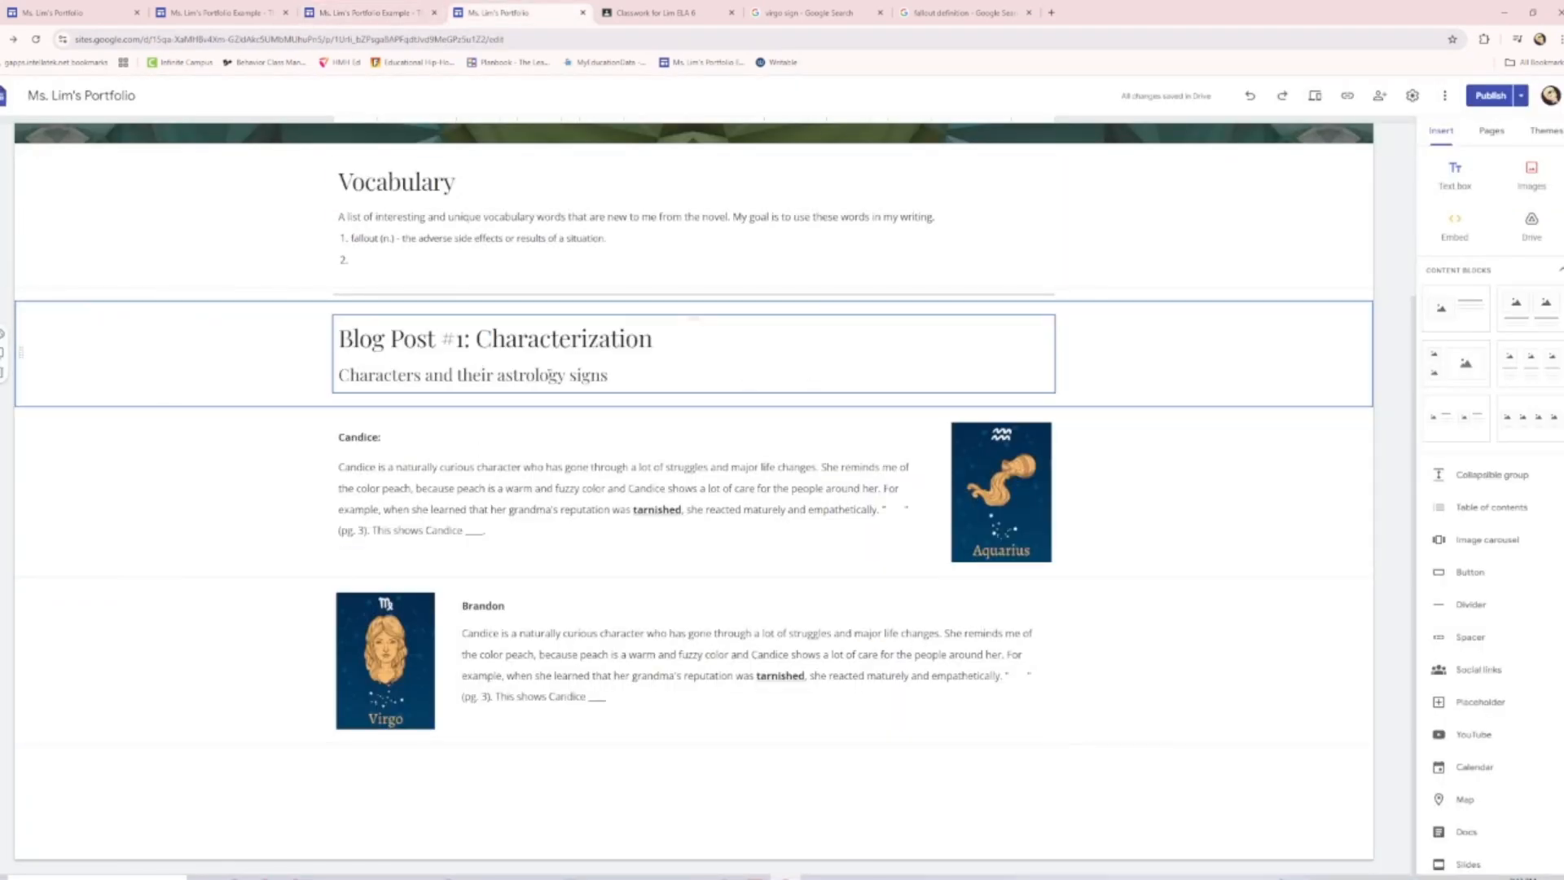
{"action": "left_click", "coordinate": [3, 334]}
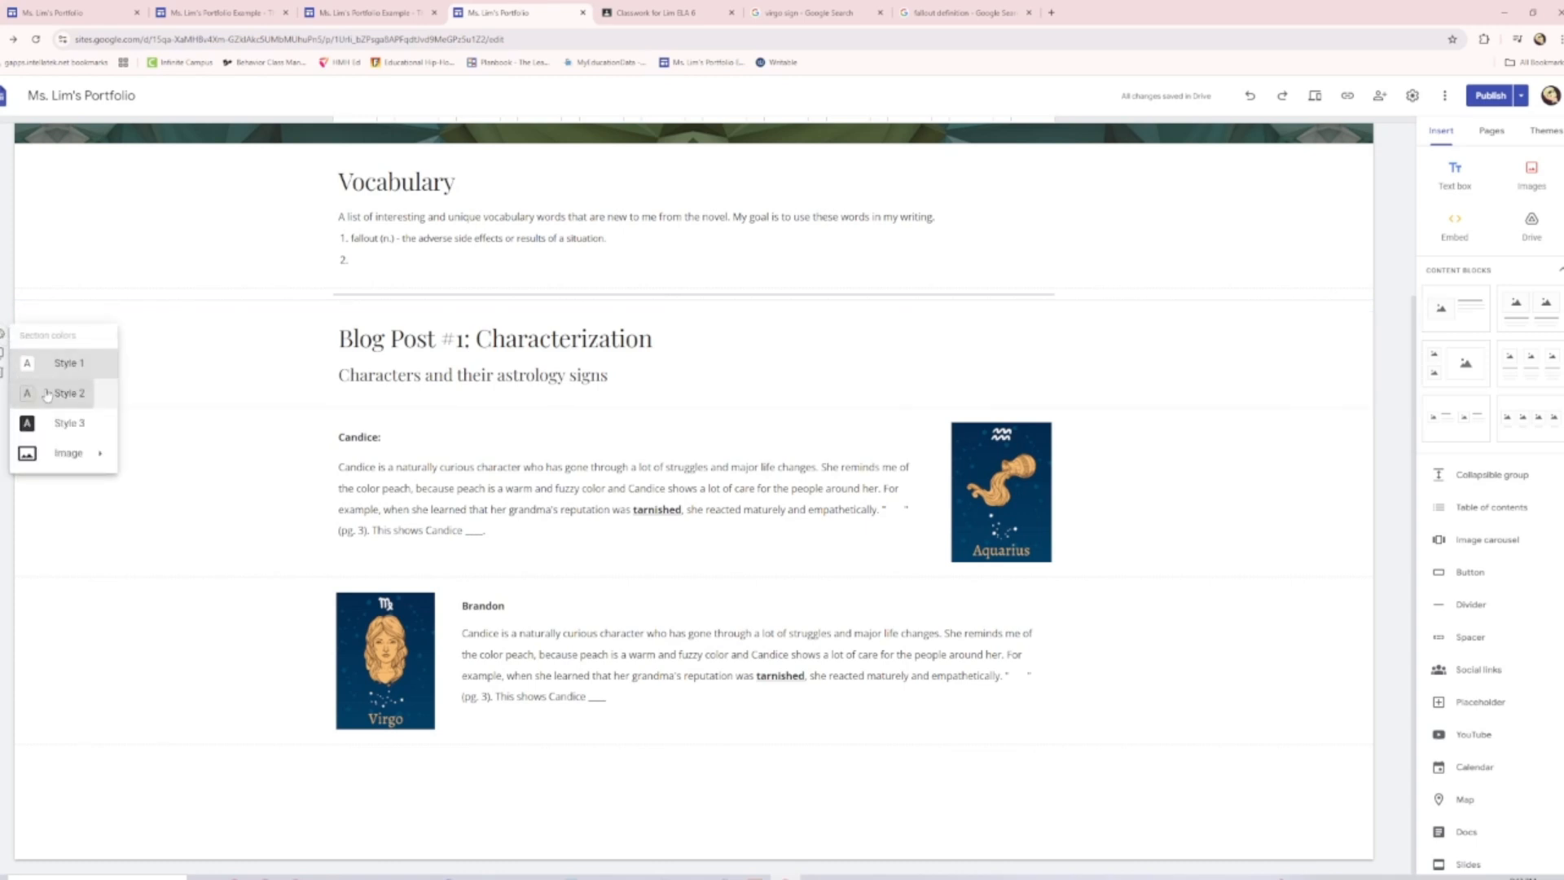
{"action": "left_click", "coordinate": [47, 394]}
{"action": "left_click", "coordinate": [4, 474]}
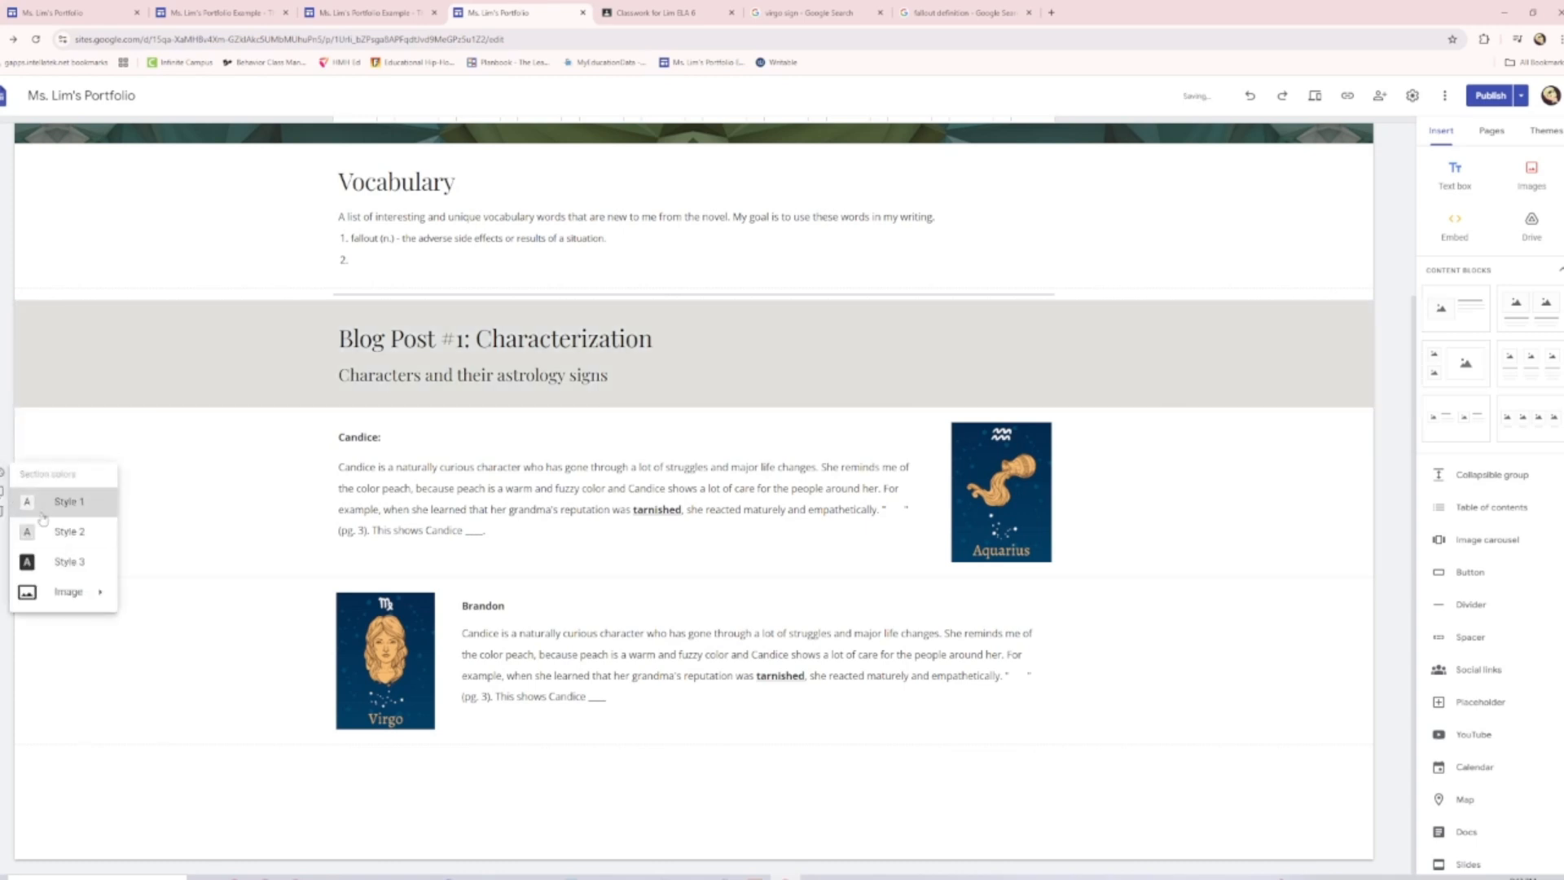
{"action": "left_click", "coordinate": [47, 531]}
{"action": "left_click", "coordinate": [4, 642]}
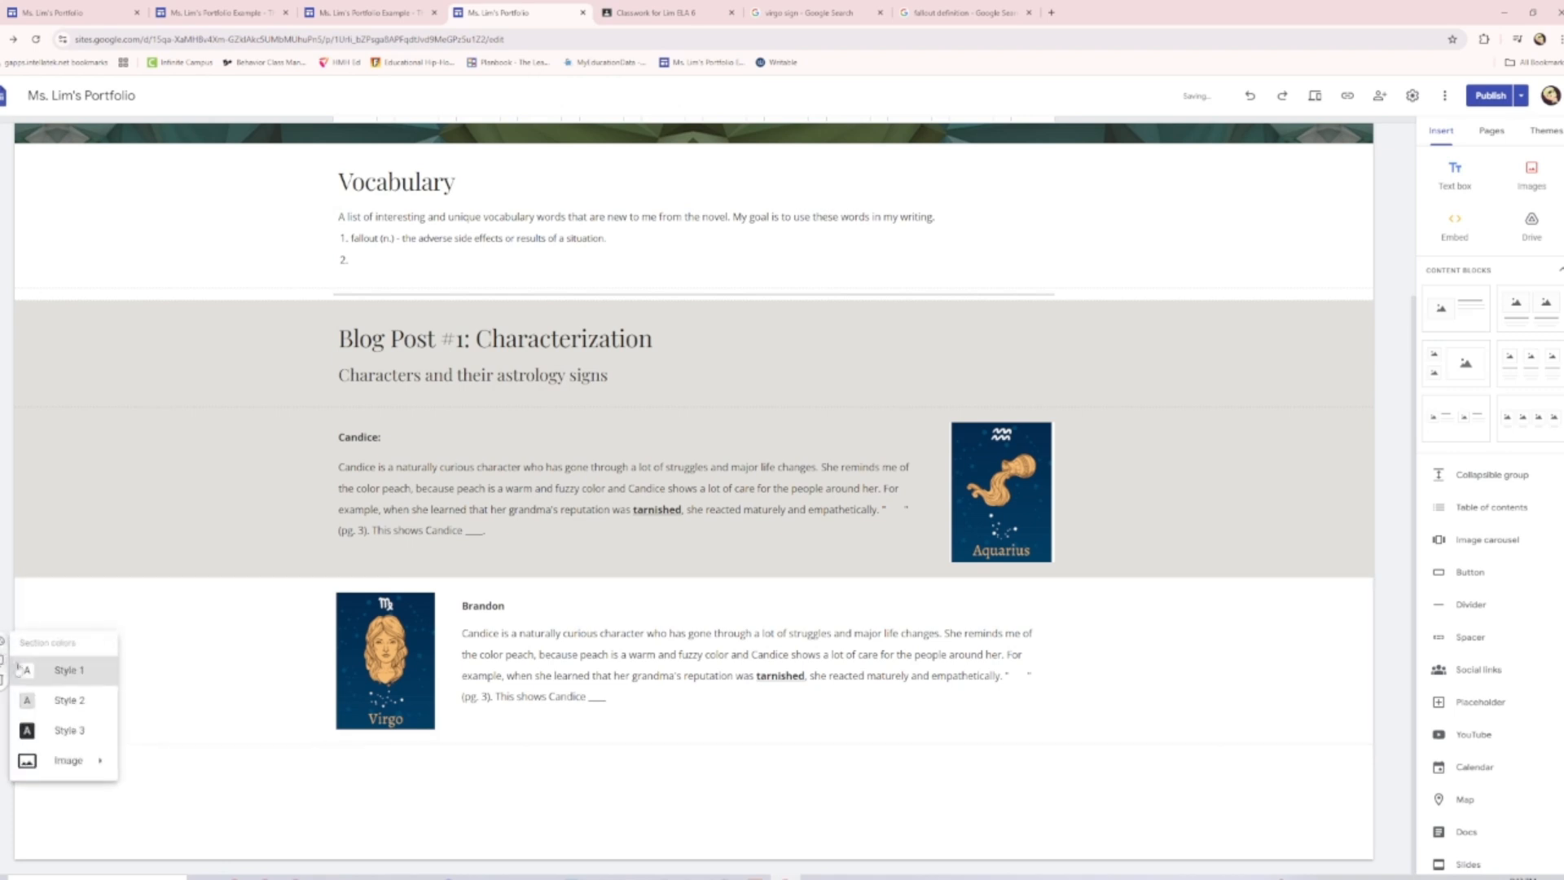
{"action": "left_click", "coordinate": [47, 702]}
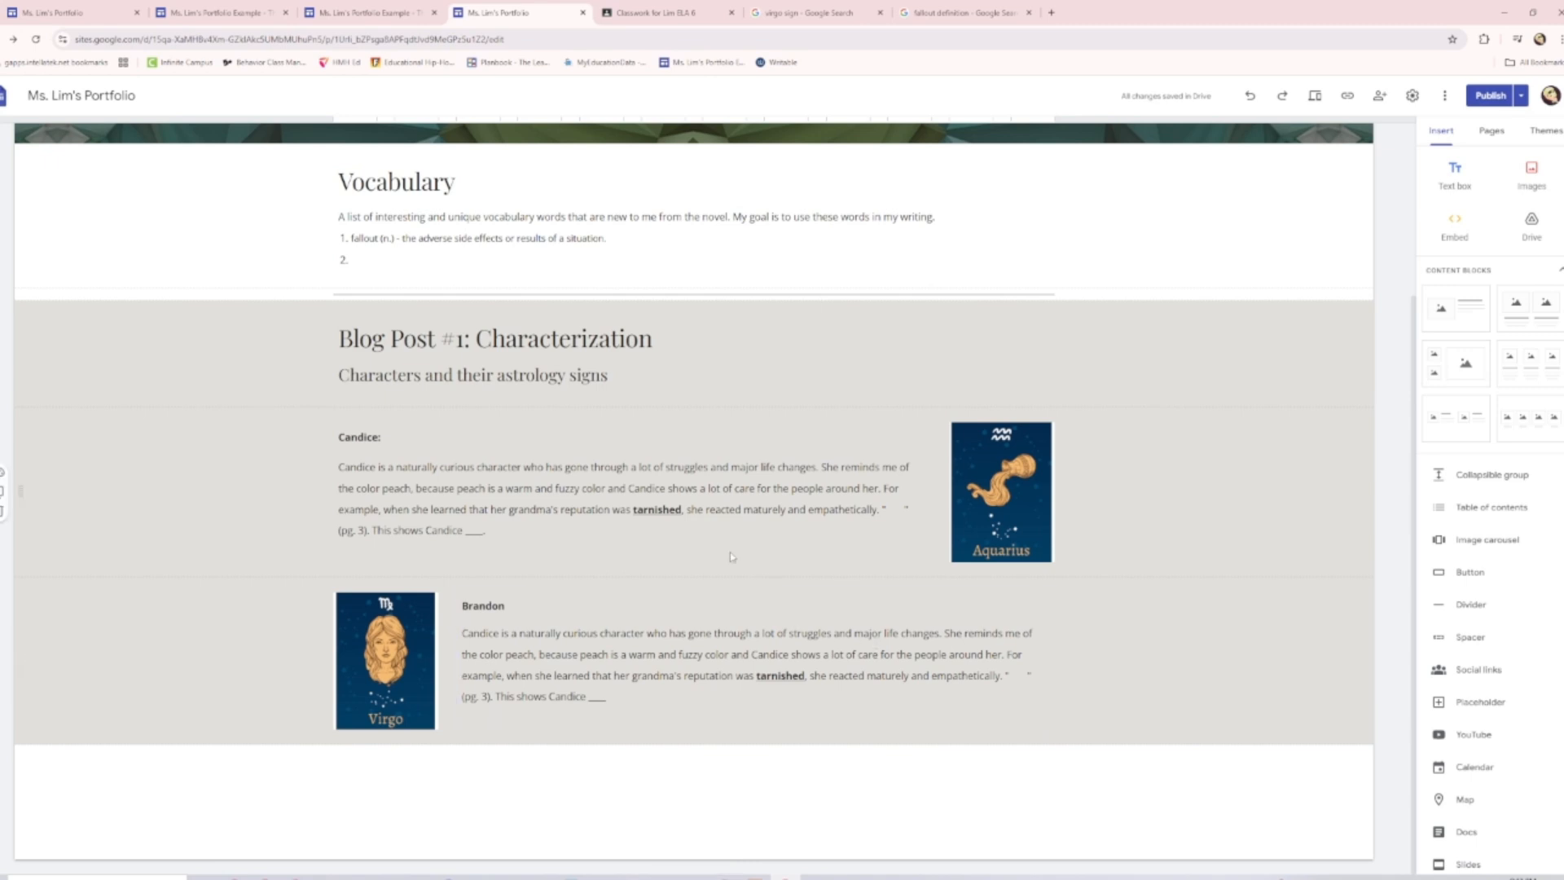
Review The Parker Inheritance page's vocabulary list, blog post headings and both character sections
{"action": "double_click", "coordinate": [658, 510]}
{"action": "left_click", "coordinate": [893, 728]}
{"action": "scroll", "coordinate": [867, 488], "scroll_direction": "up", "scroll_amount": 3}
{"action": "left_click_drag", "start_coordinate": [607, 461], "coordinate": [351, 460]}
{"action": "double_click", "coordinate": [468, 440]}
{"action": "left_click", "coordinate": [592, 482]}
{"action": "scroll", "coordinate": [574, 588], "scroll_direction": "up", "scroll_amount": 1}
{"action": "left_click", "coordinate": [573, 588]}
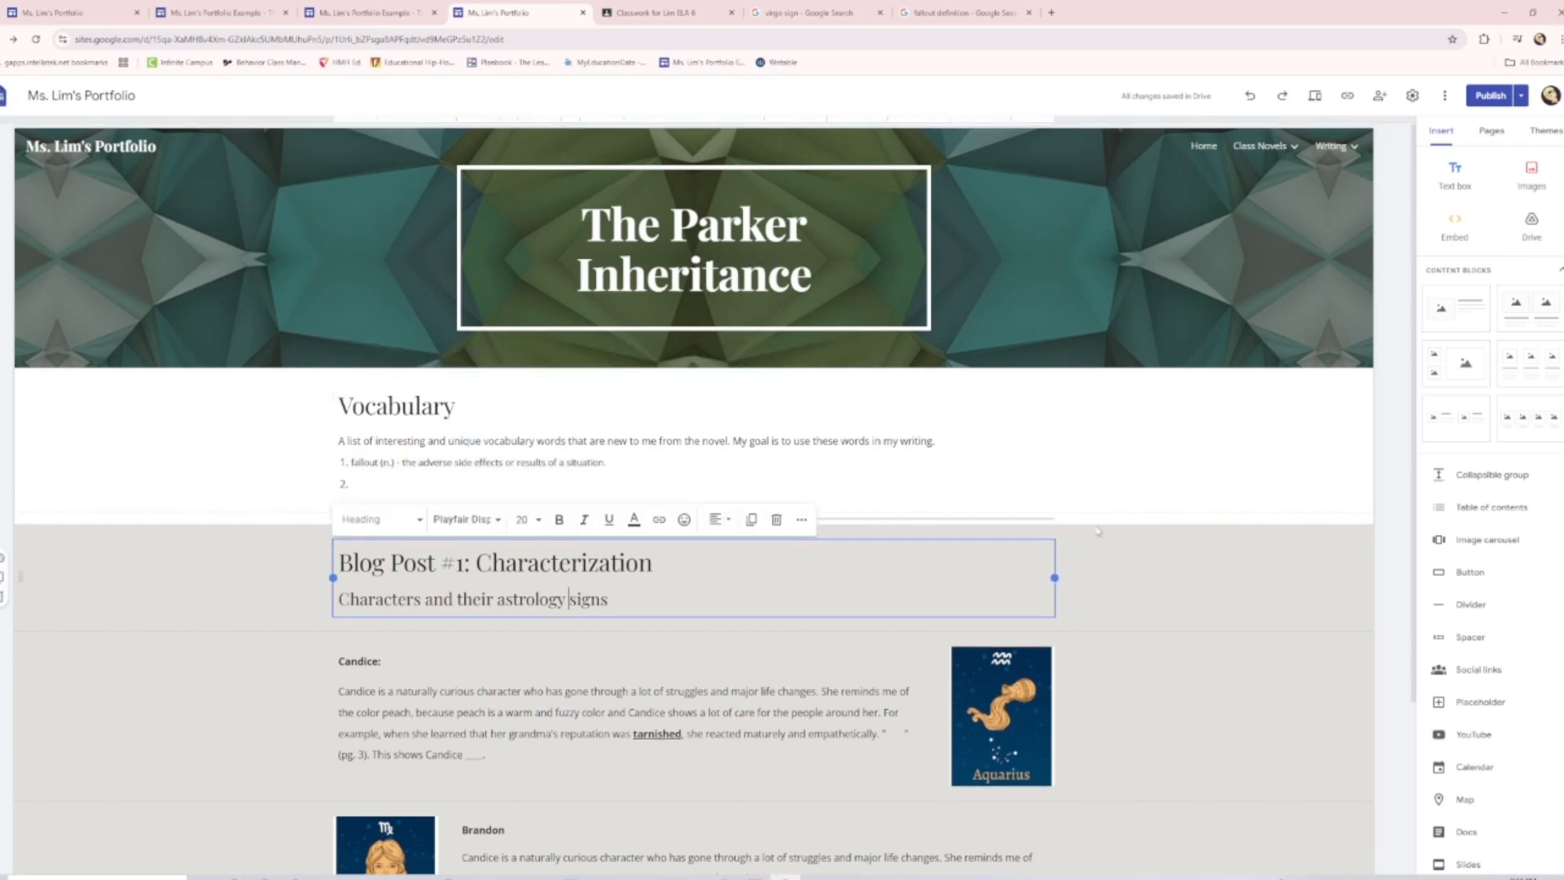
{"action": "left_click", "coordinate": [1213, 480]}
{"action": "scroll", "coordinate": [1242, 523], "scroll_direction": "down", "scroll_amount": 2}
{"action": "scroll", "coordinate": [1242, 524], "scroll_direction": "up", "scroll_amount": 1}
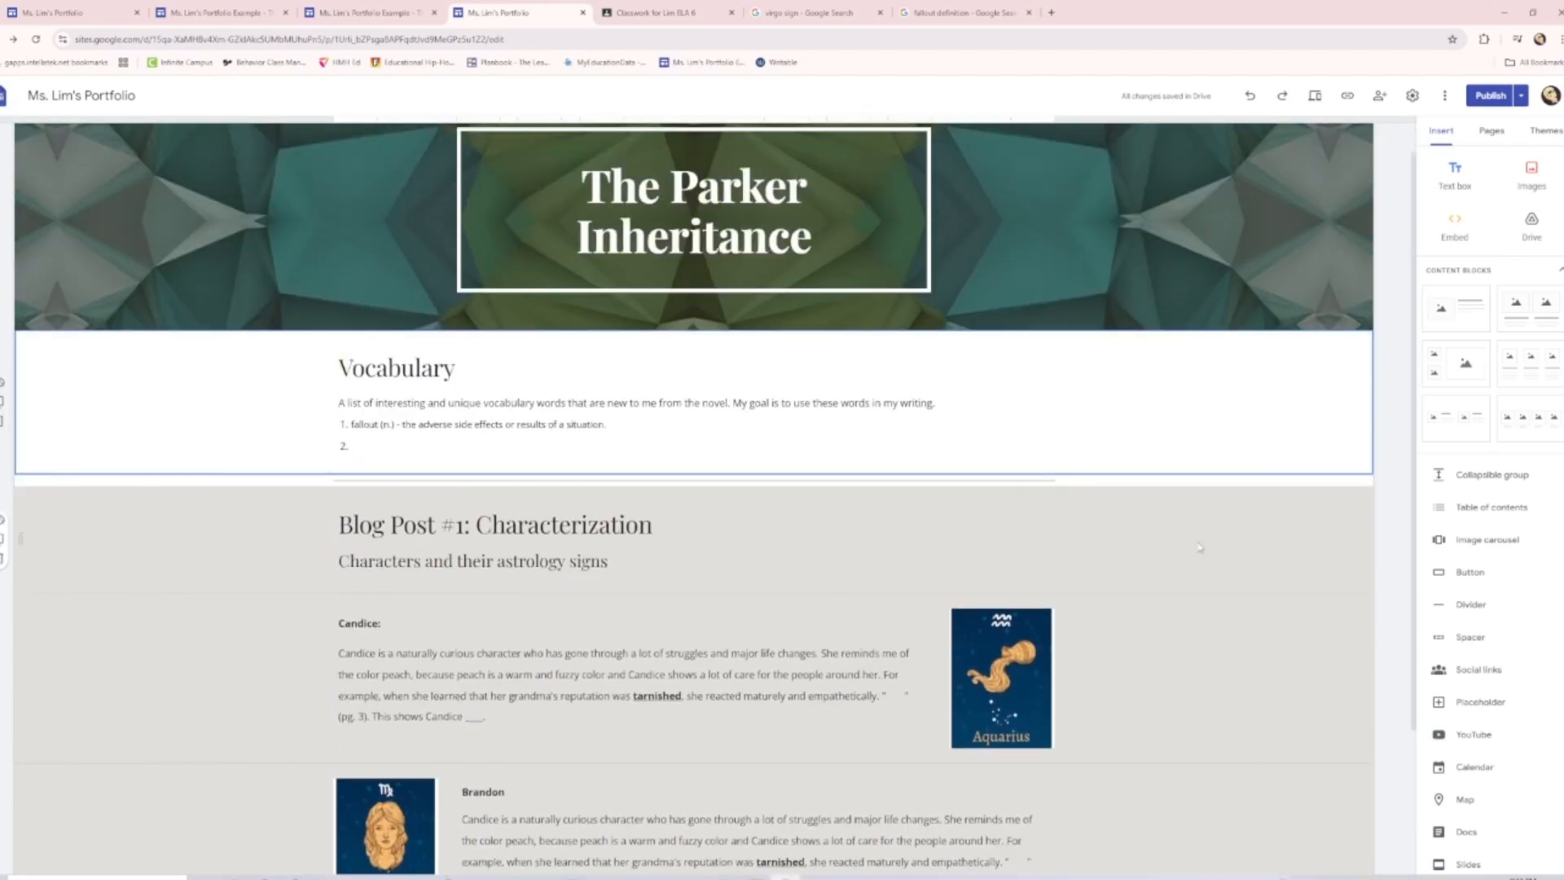
{"action": "scroll", "coordinate": [705, 517], "scroll_direction": "down", "scroll_amount": 2}
{"action": "left_click", "coordinate": [411, 543]}
{"action": "left_click", "coordinate": [583, 682]}
{"action": "left_click_drag", "start_coordinate": [755, 628], "coordinate": [757, 623]}
{"action": "left_click", "coordinate": [497, 523]}
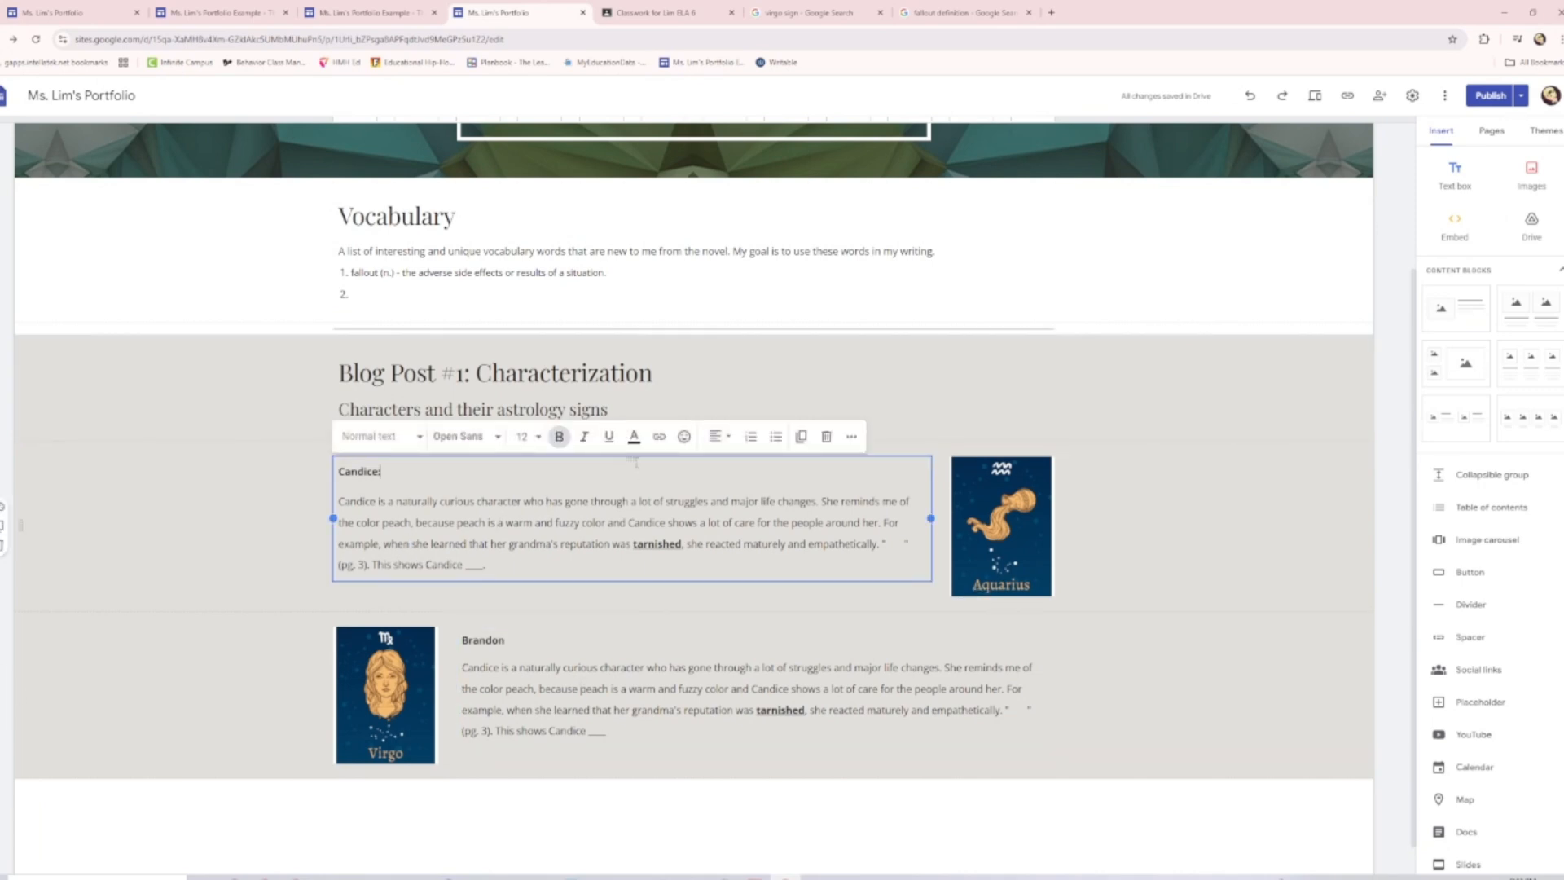
{"action": "left_click", "coordinate": [851, 632]}
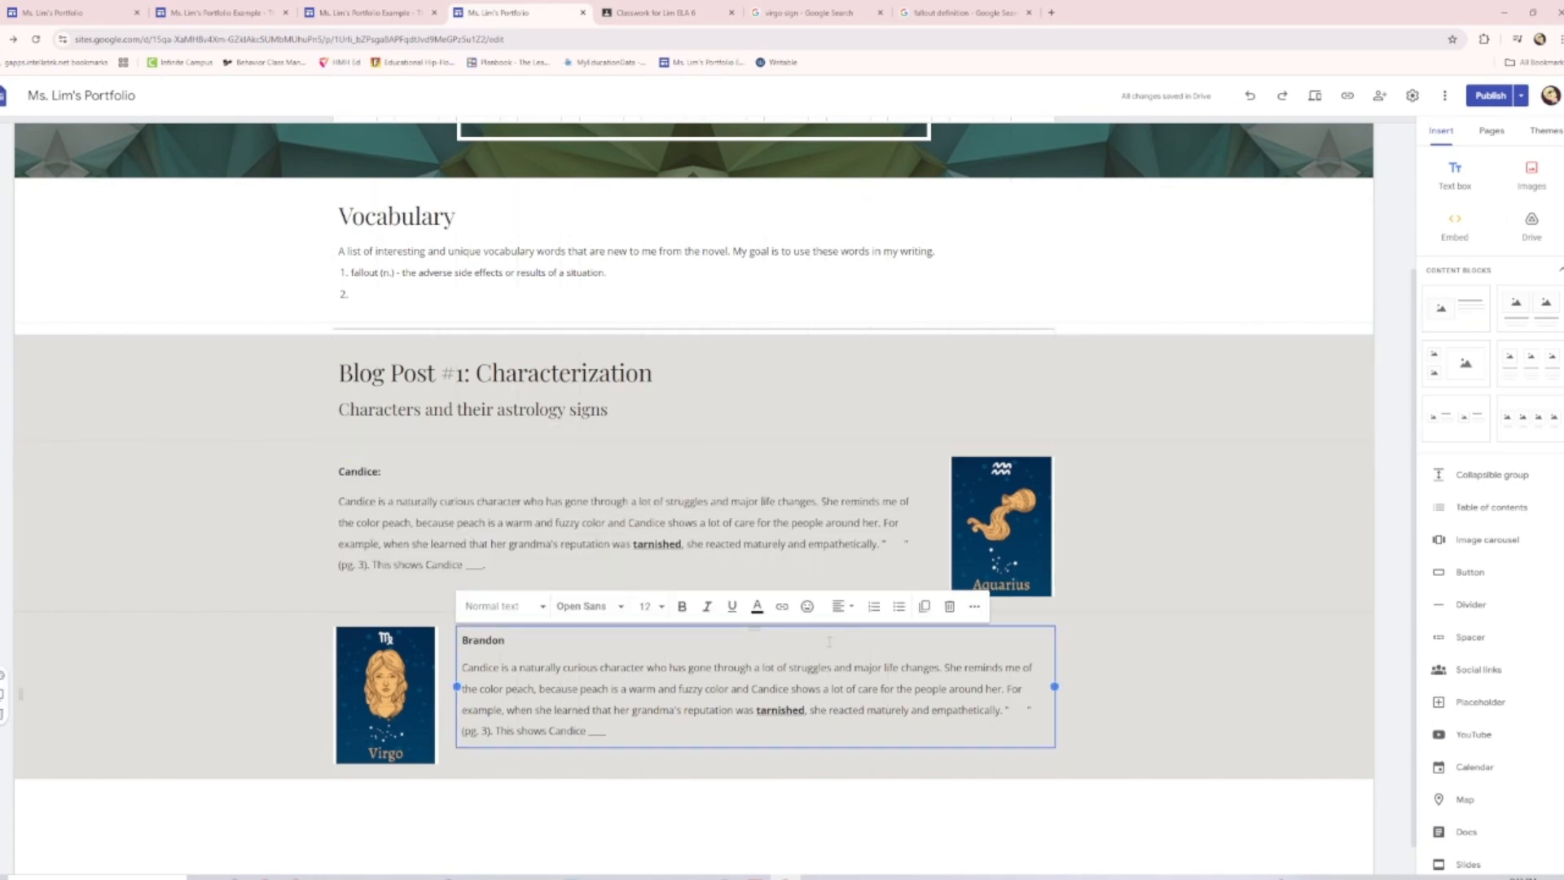
{"action": "scroll", "coordinate": [1189, 449], "scroll_direction": "up", "scroll_amount": 2}
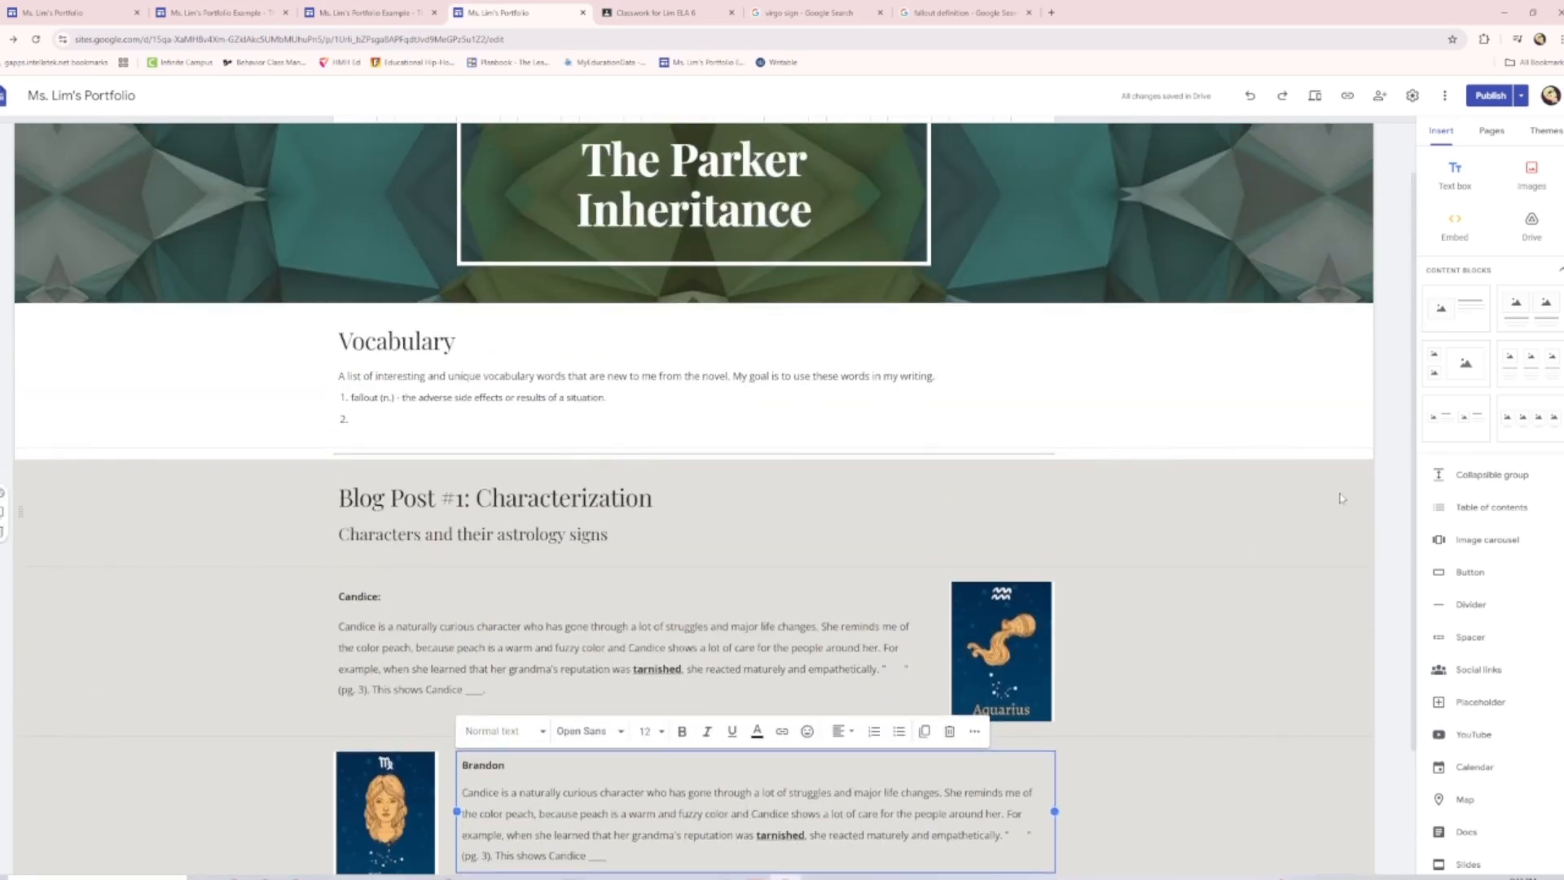
{"action": "scroll", "coordinate": [1410, 498], "scroll_direction": "down", "scroll_amount": 1}
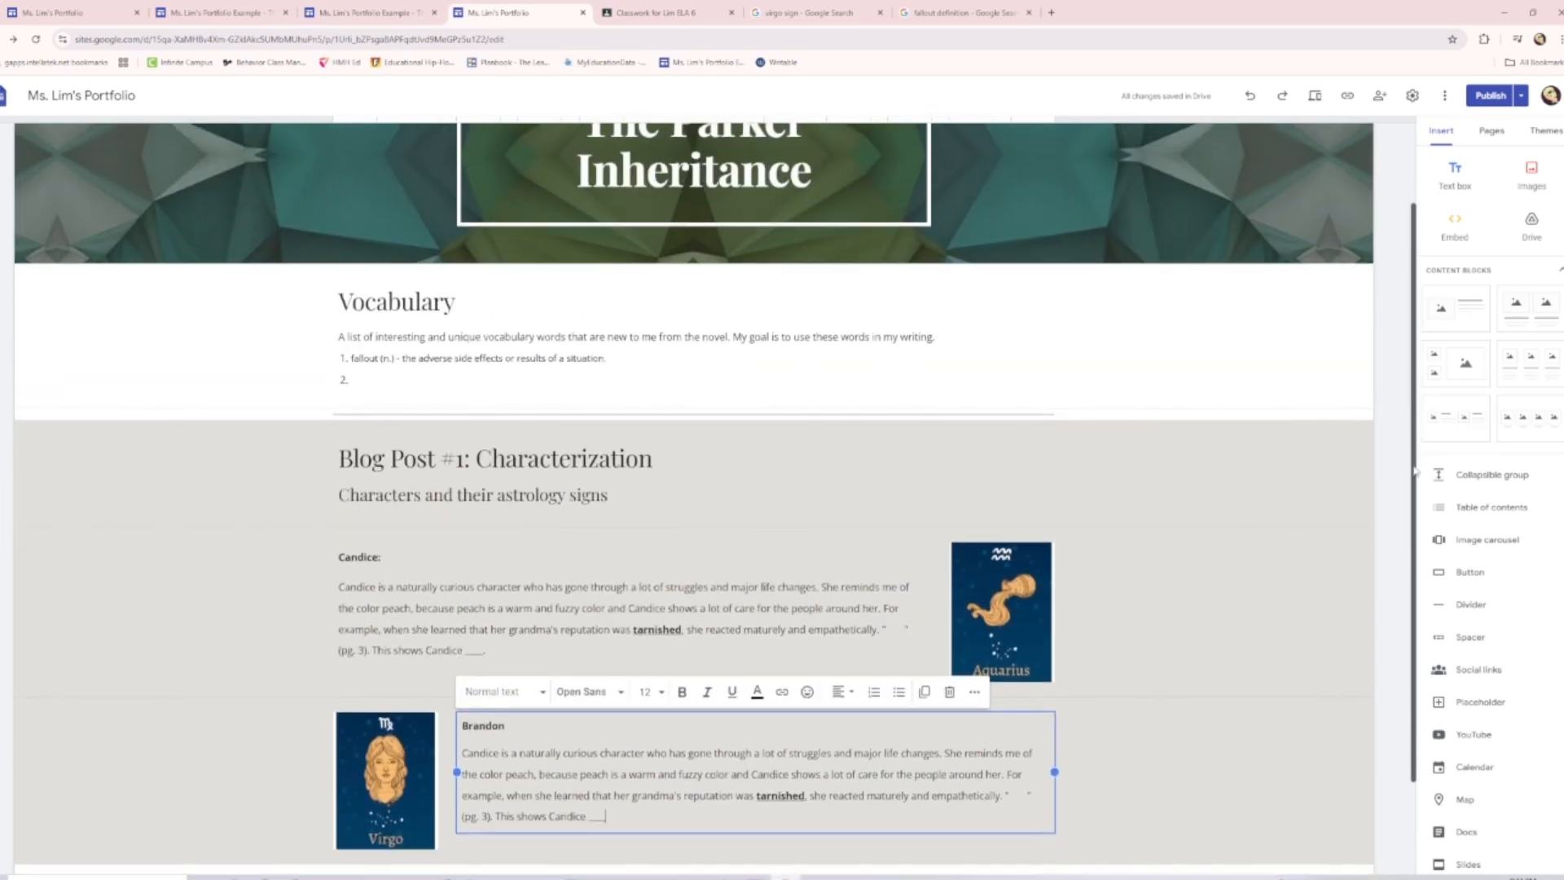
{"action": "left_click_drag", "start_coordinate": [1409, 499], "coordinate": [1400, 541]}
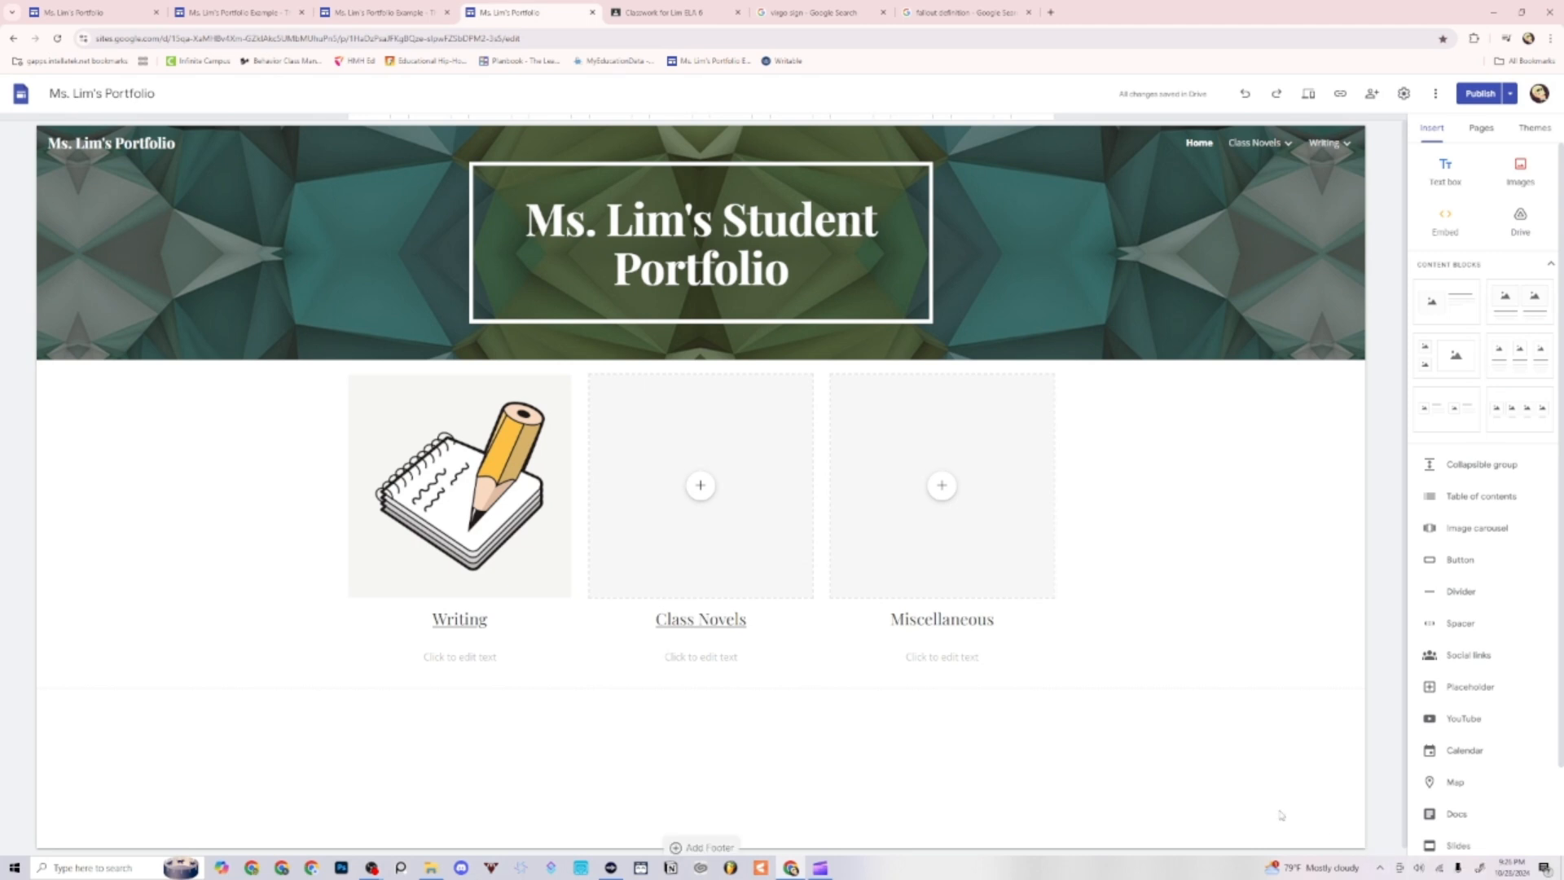
Check the portfolio site for unpublished changes and return to the editor
{"action": "left_click", "coordinate": [1482, 94]}
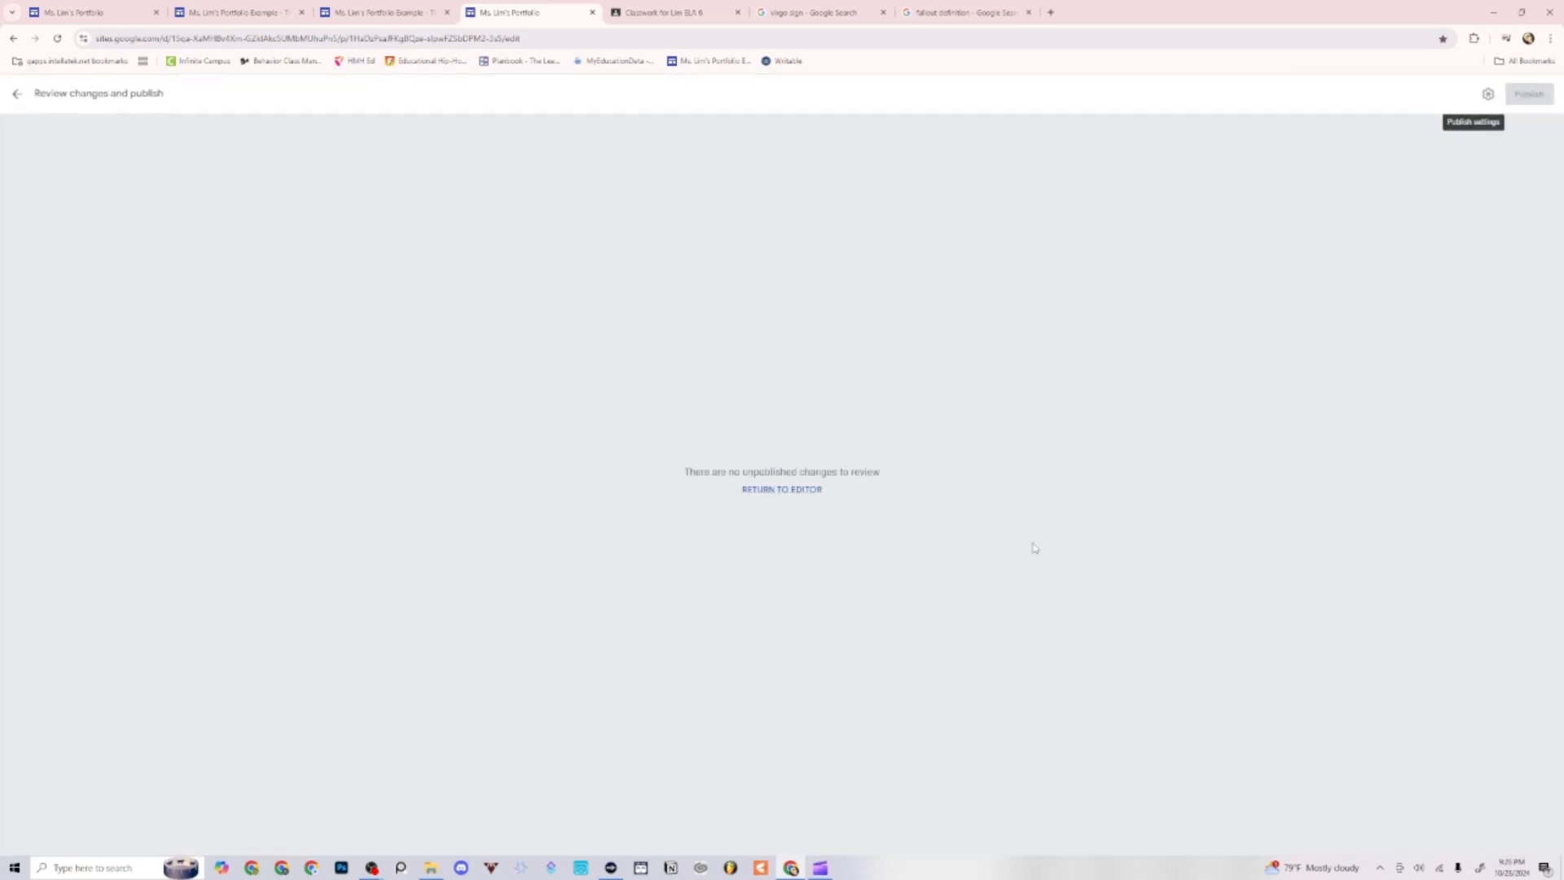
{"action": "left_click", "coordinate": [16, 93]}
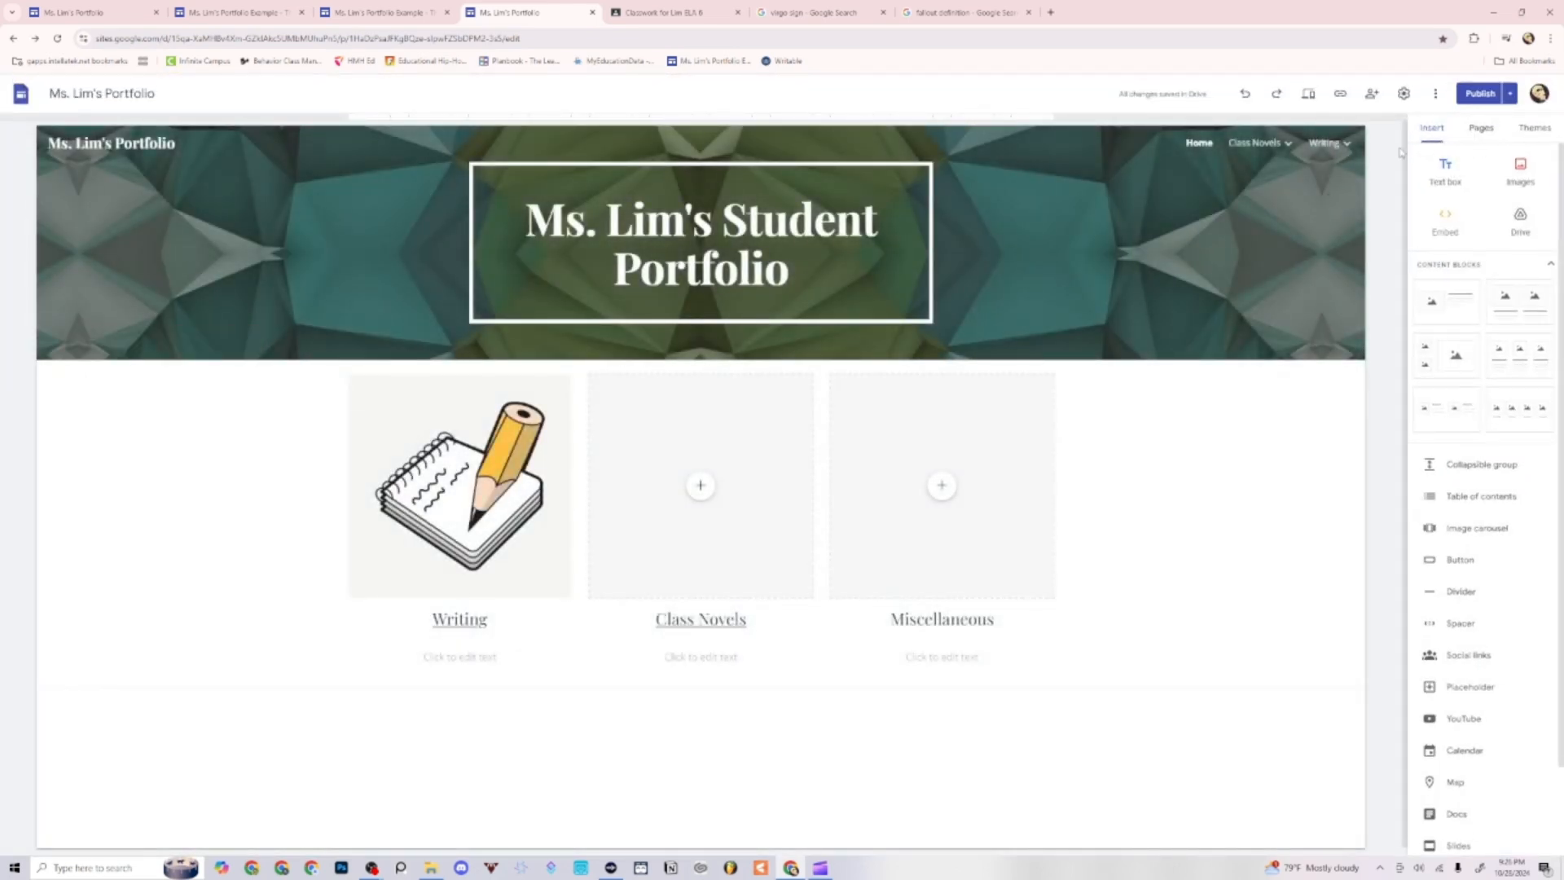
Open The Parker Inheritance subpage of Class Novels and look over its vocabulary and characterization sections
{"action": "mouse_move", "coordinate": [1243, 155]}
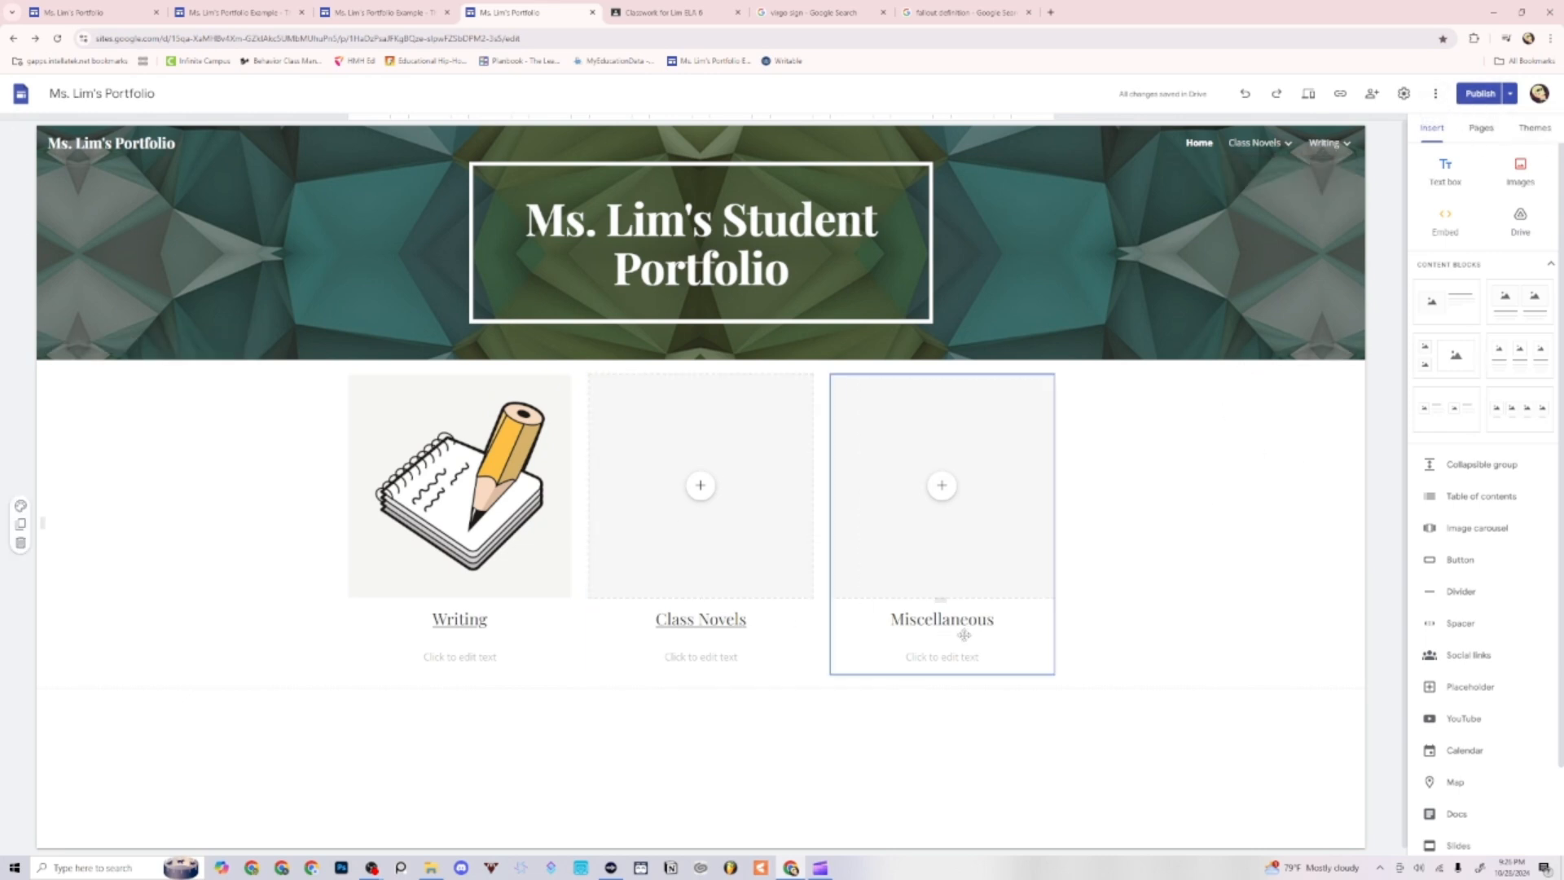
{"action": "left_click", "coordinate": [1274, 173]}
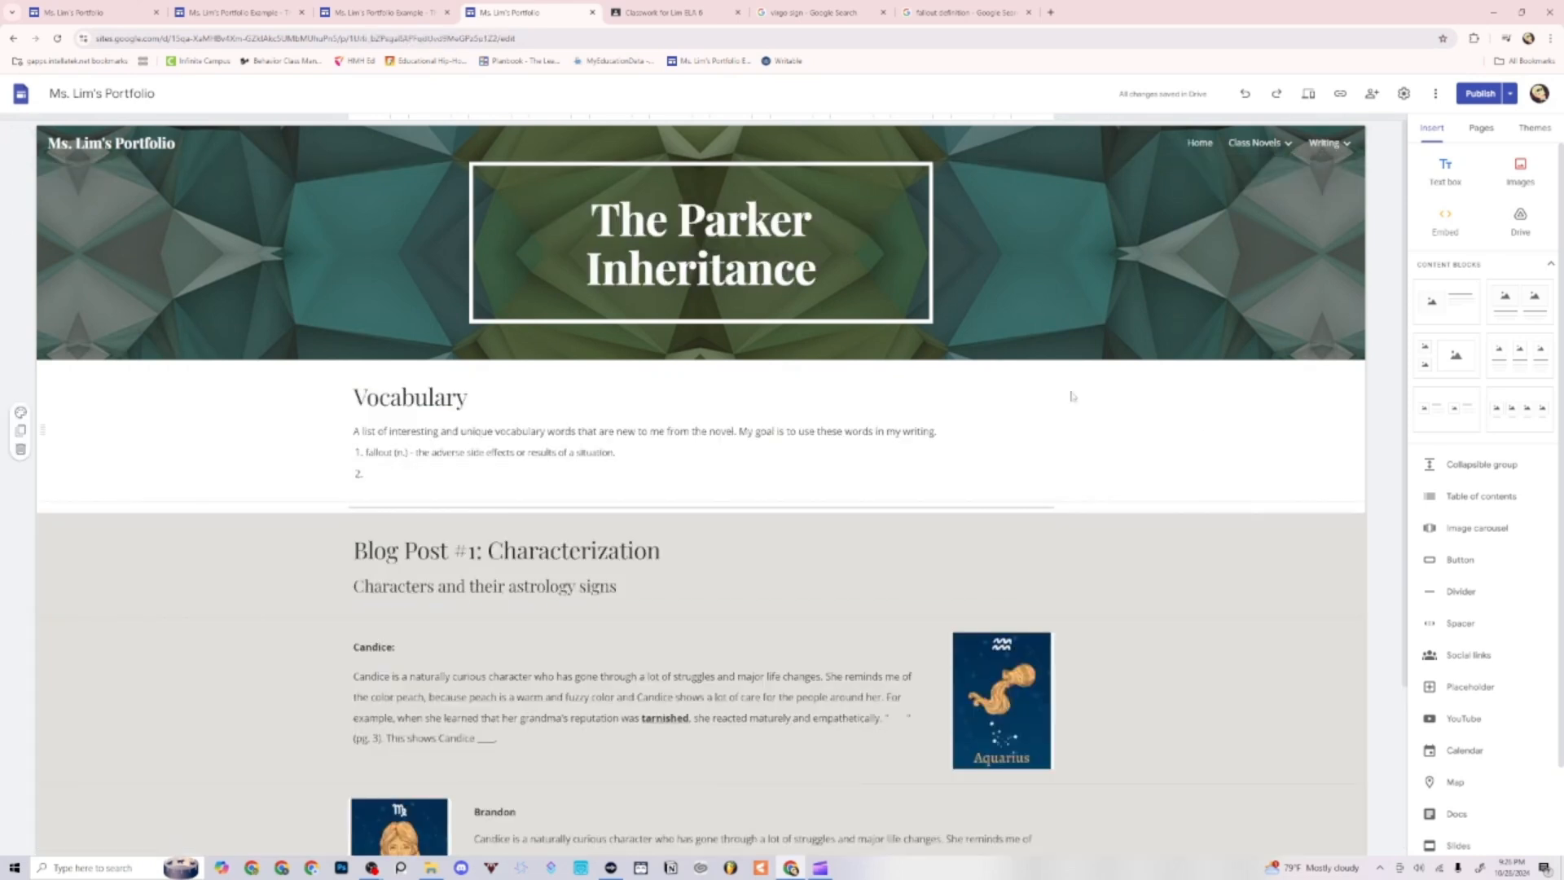
{"action": "scroll", "coordinate": [1197, 437], "scroll_direction": "down", "scroll_amount": 3}
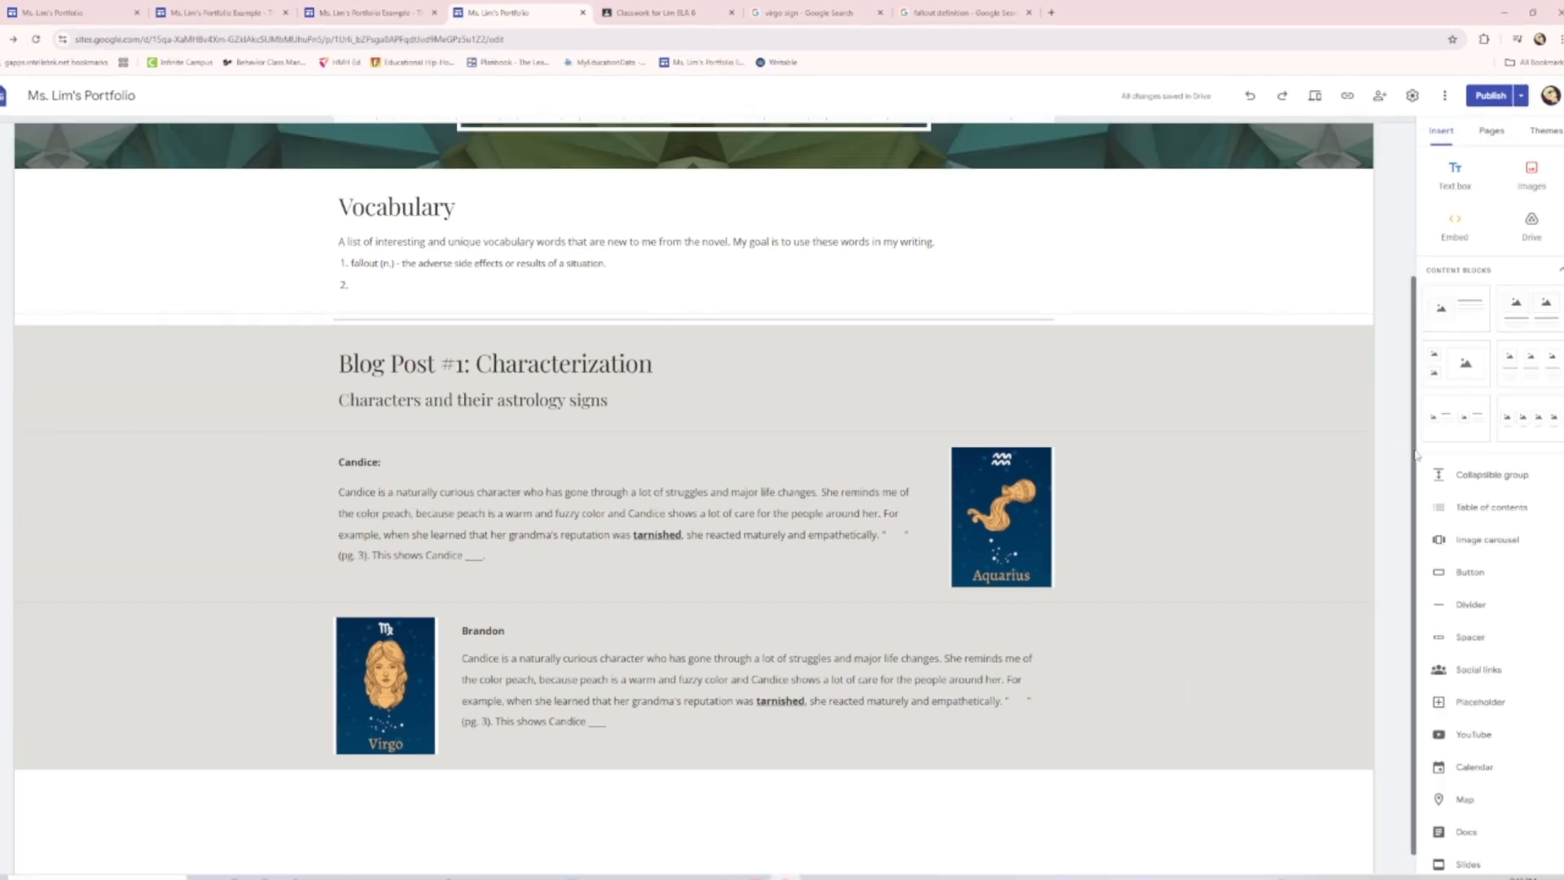
{"action": "left_click_drag", "start_coordinate": [1404, 447], "coordinate": [1402, 350]}
{"action": "scroll", "coordinate": [1399, 345], "scroll_direction": "down", "scroll_amount": 2}
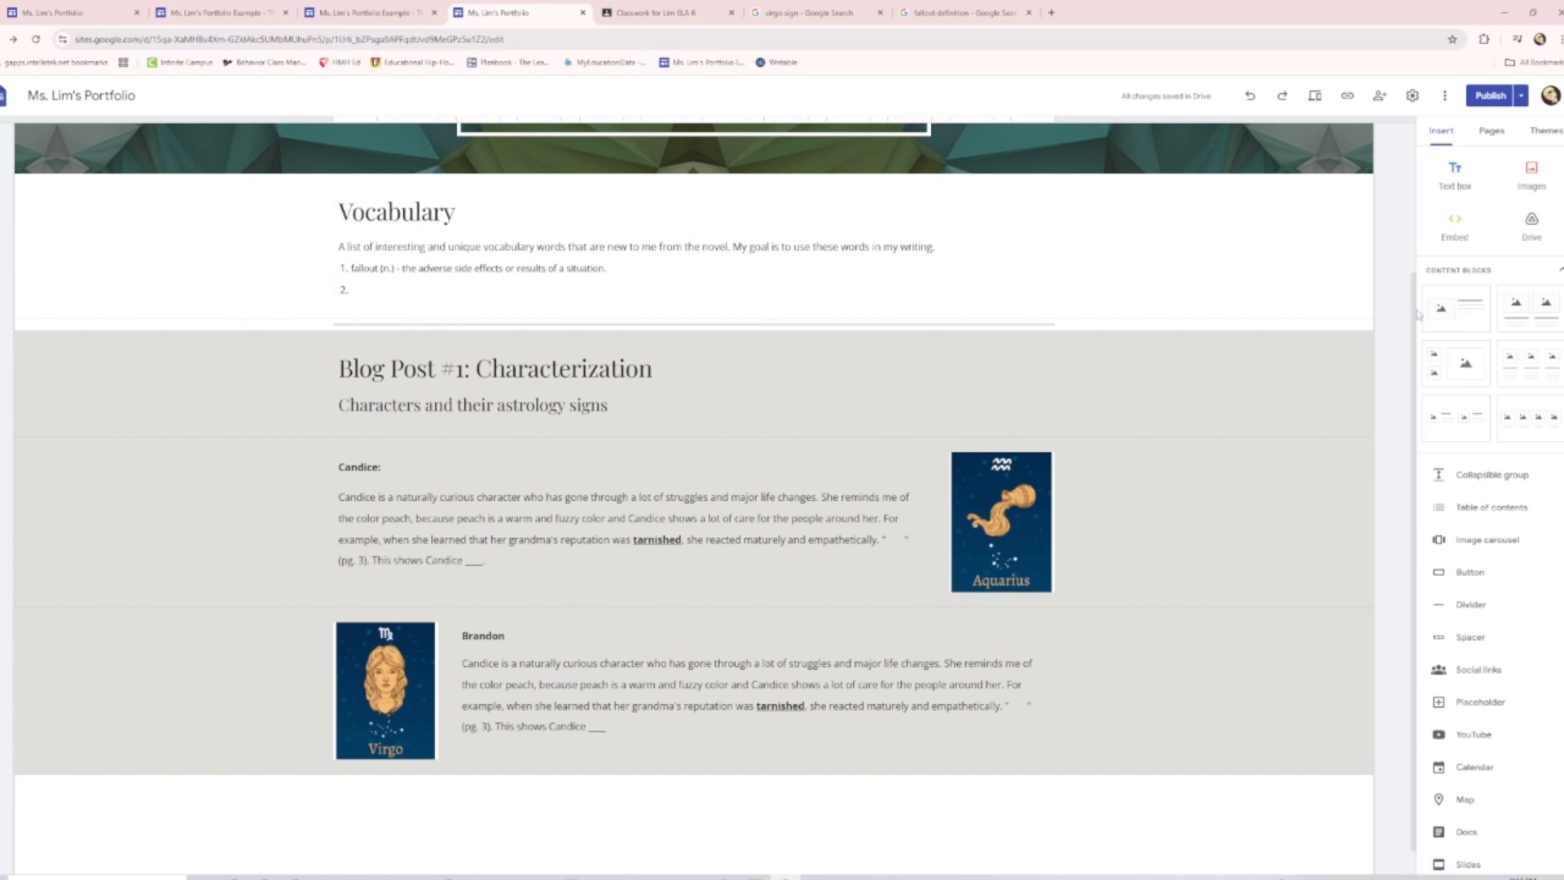
{"action": "scroll", "coordinate": [1400, 321], "scroll_direction": "up", "scroll_amount": 2}
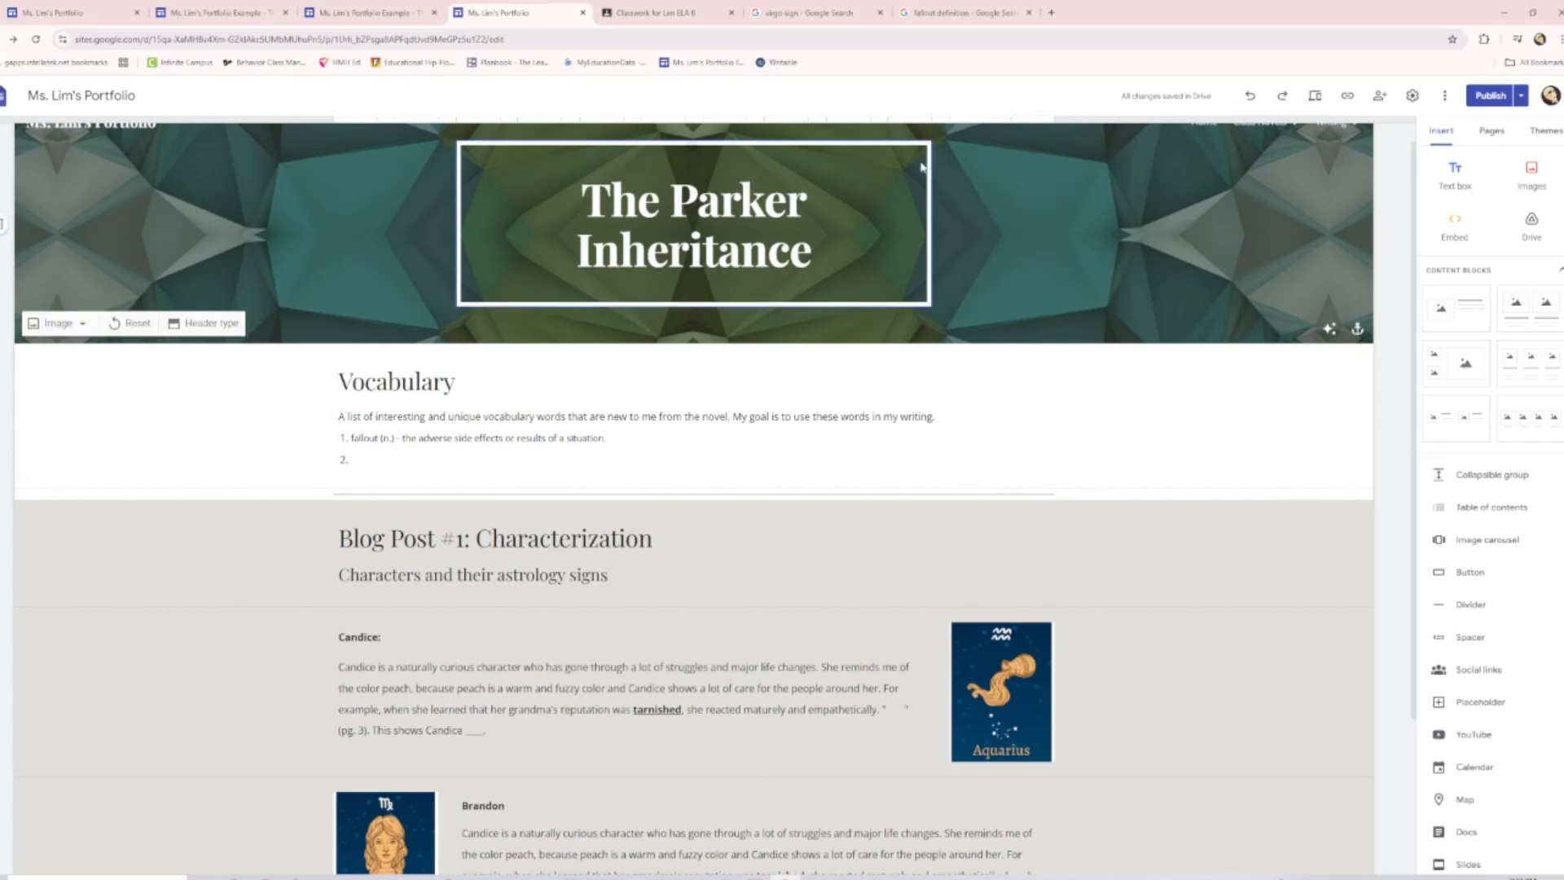
Switch to Google Classroom and review the Blog Post #1: Characterization requirements and options, checking the current date
{"action": "left_click", "coordinate": [693, 11]}
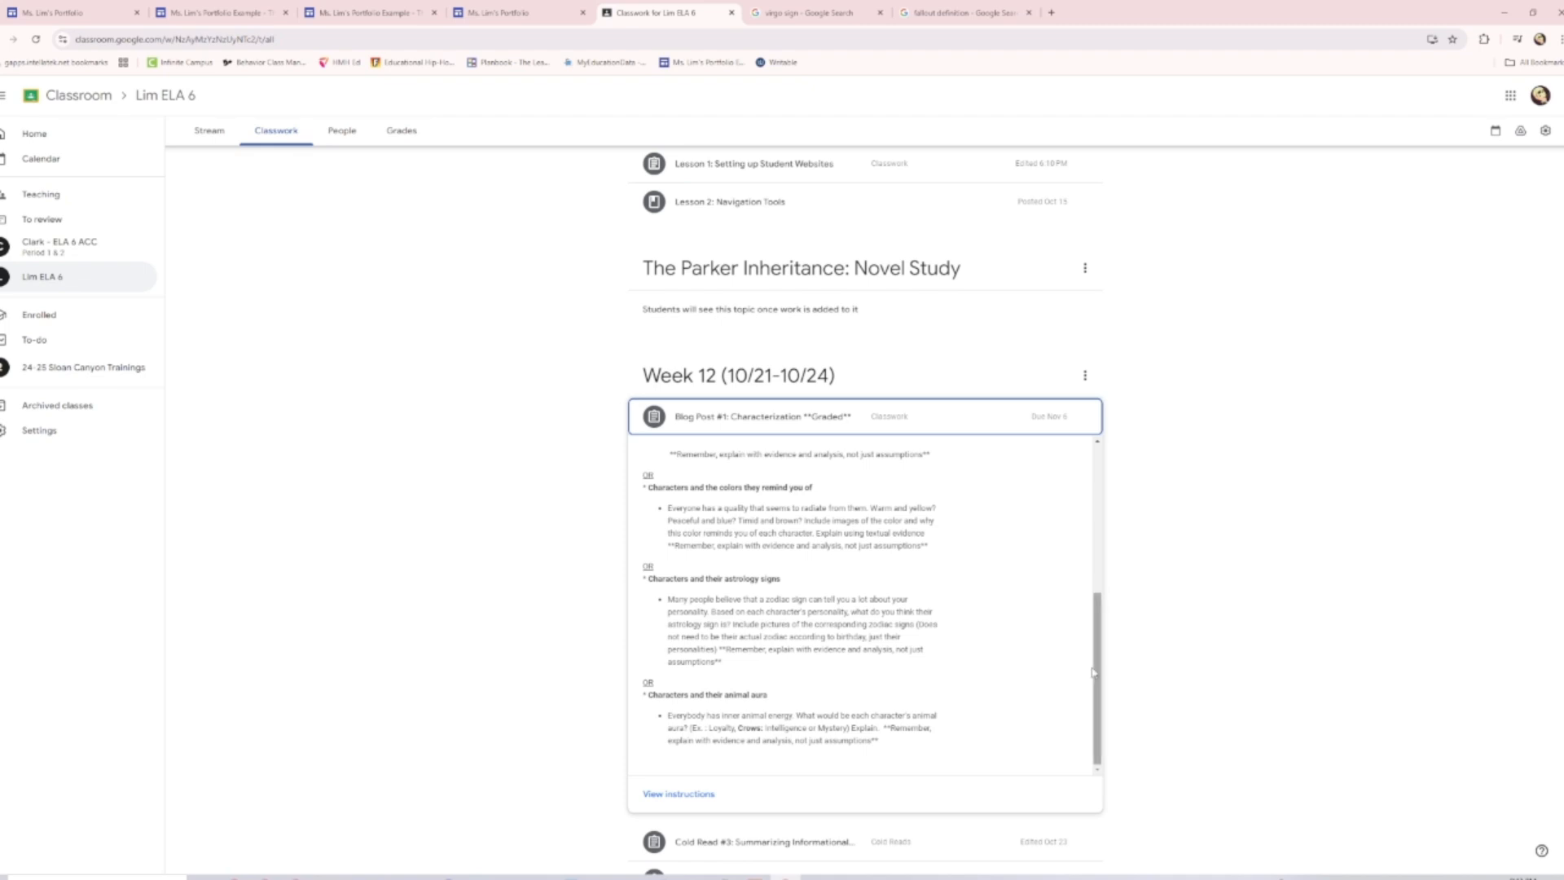
{"action": "scroll", "coordinate": [1080, 499], "scroll_direction": "up", "scroll_amount": 4}
{"action": "left_click", "coordinate": [1521, 877]}
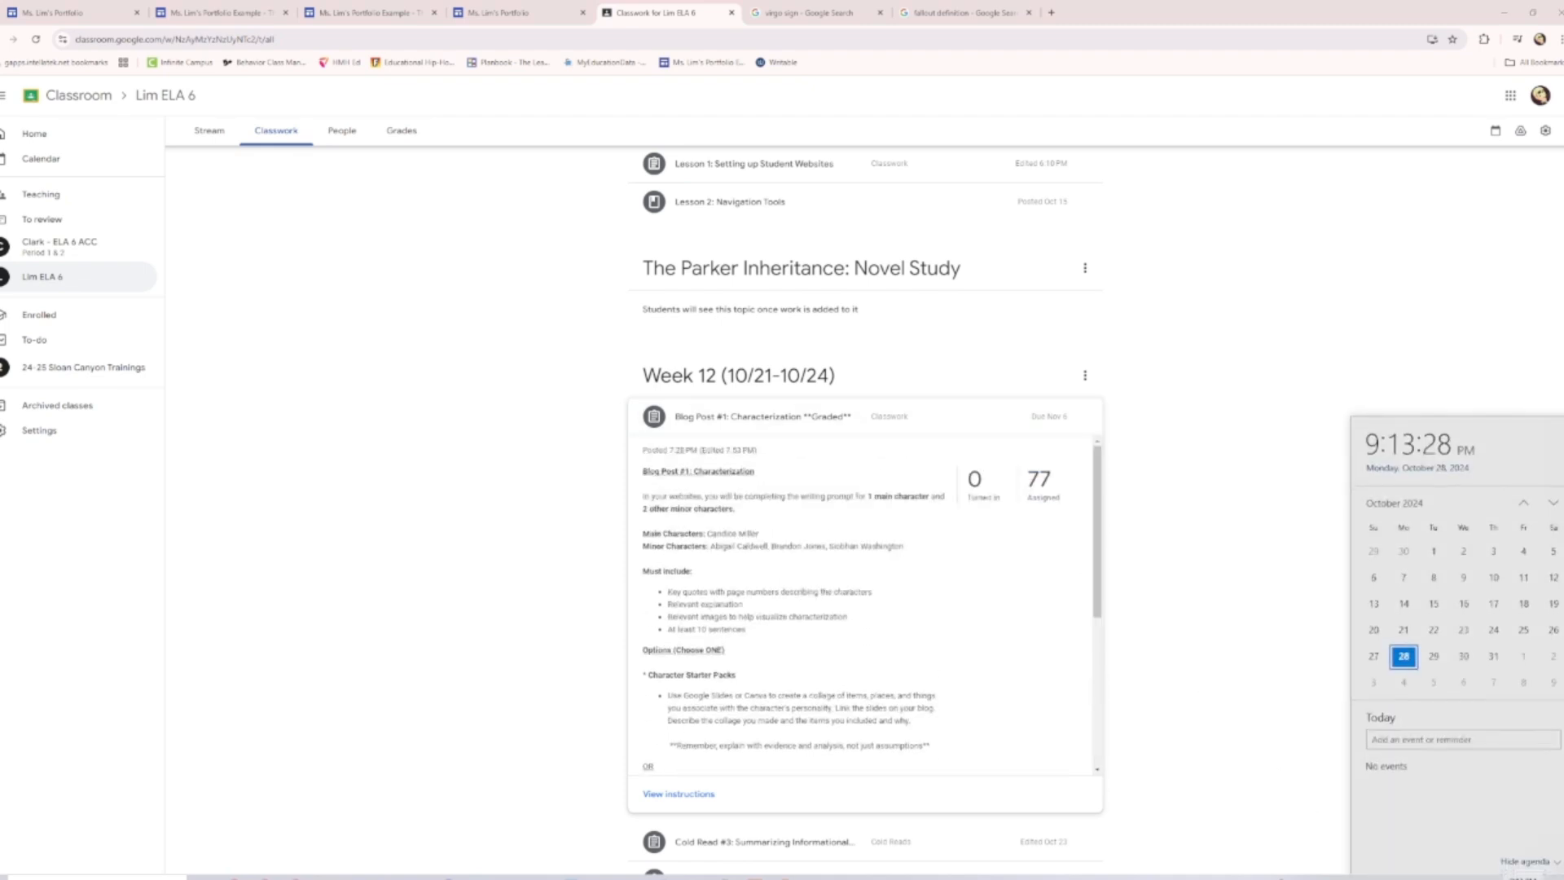
{"action": "left_click", "coordinate": [1232, 664]}
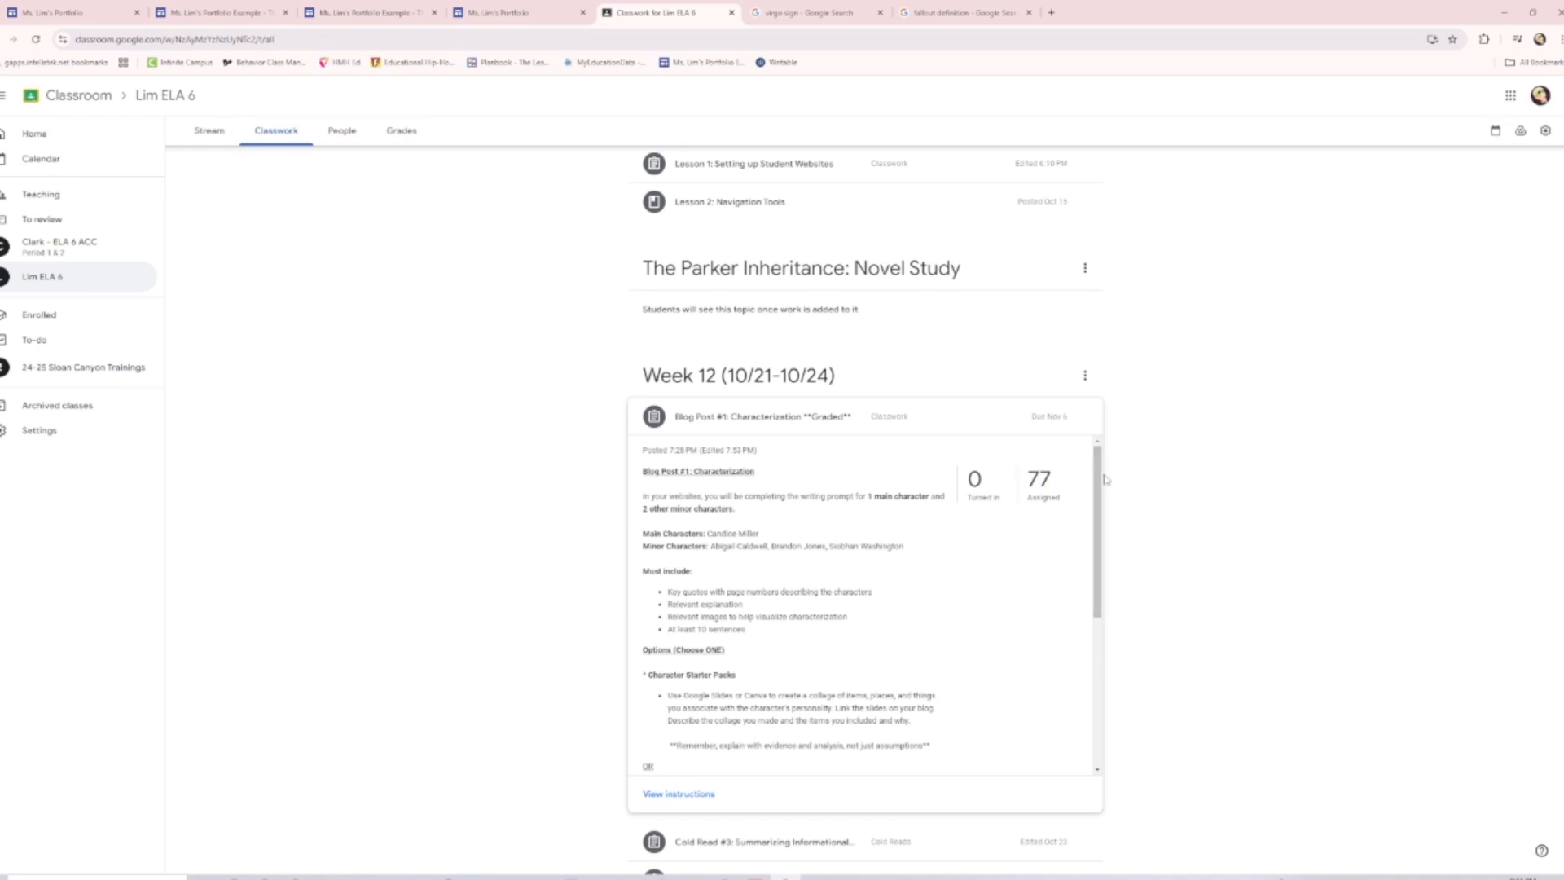
{"action": "scroll", "coordinate": [1097, 475], "scroll_direction": "down", "scroll_amount": 4}
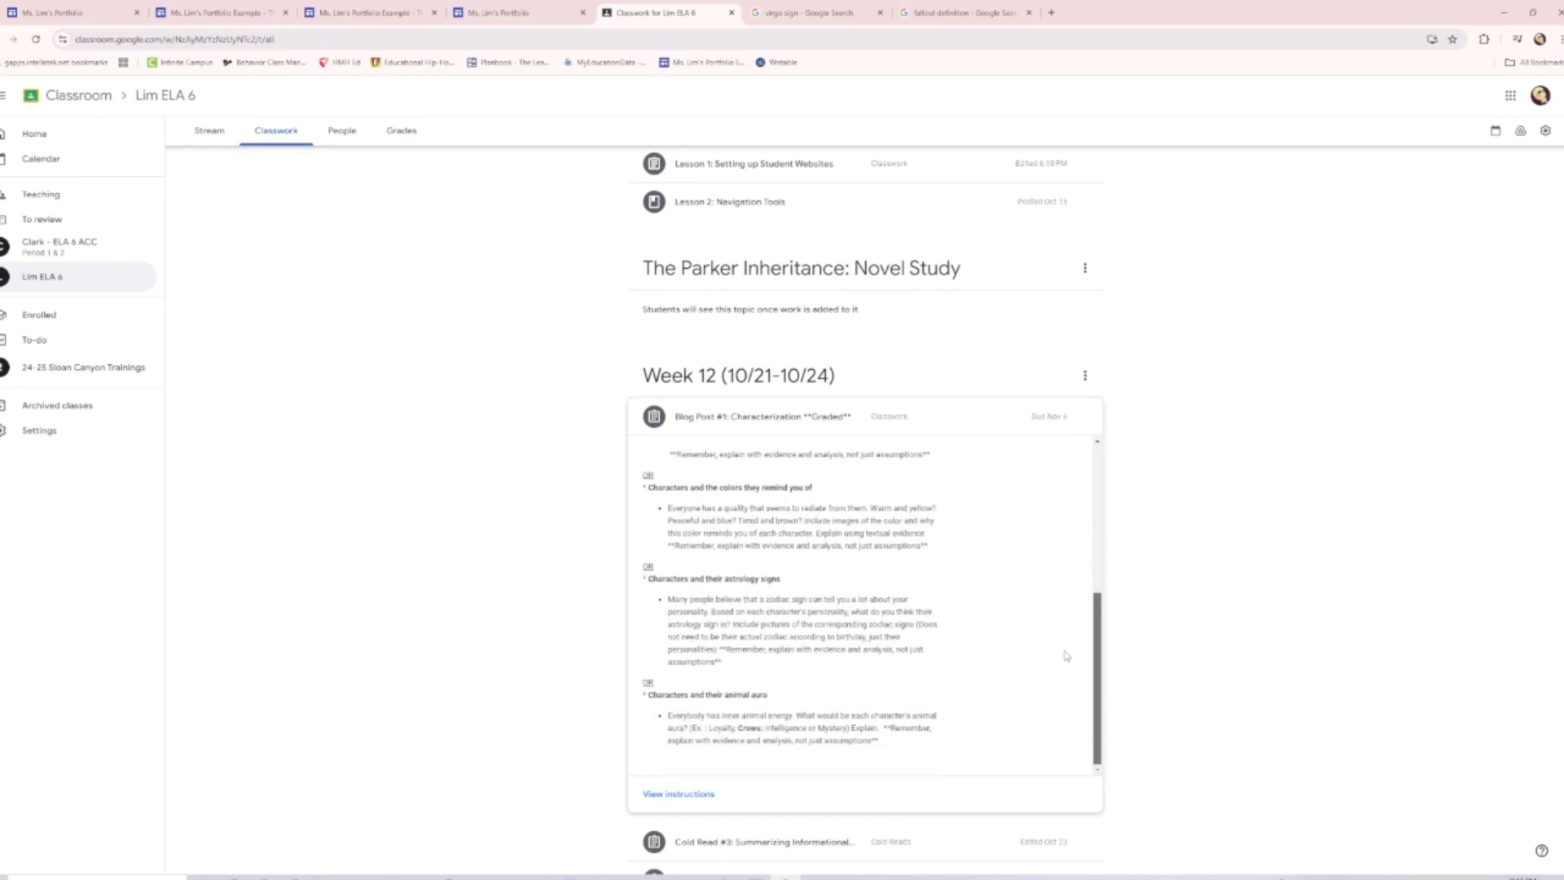
{"action": "scroll", "coordinate": [1067, 643], "scroll_direction": "up", "scroll_amount": 4}
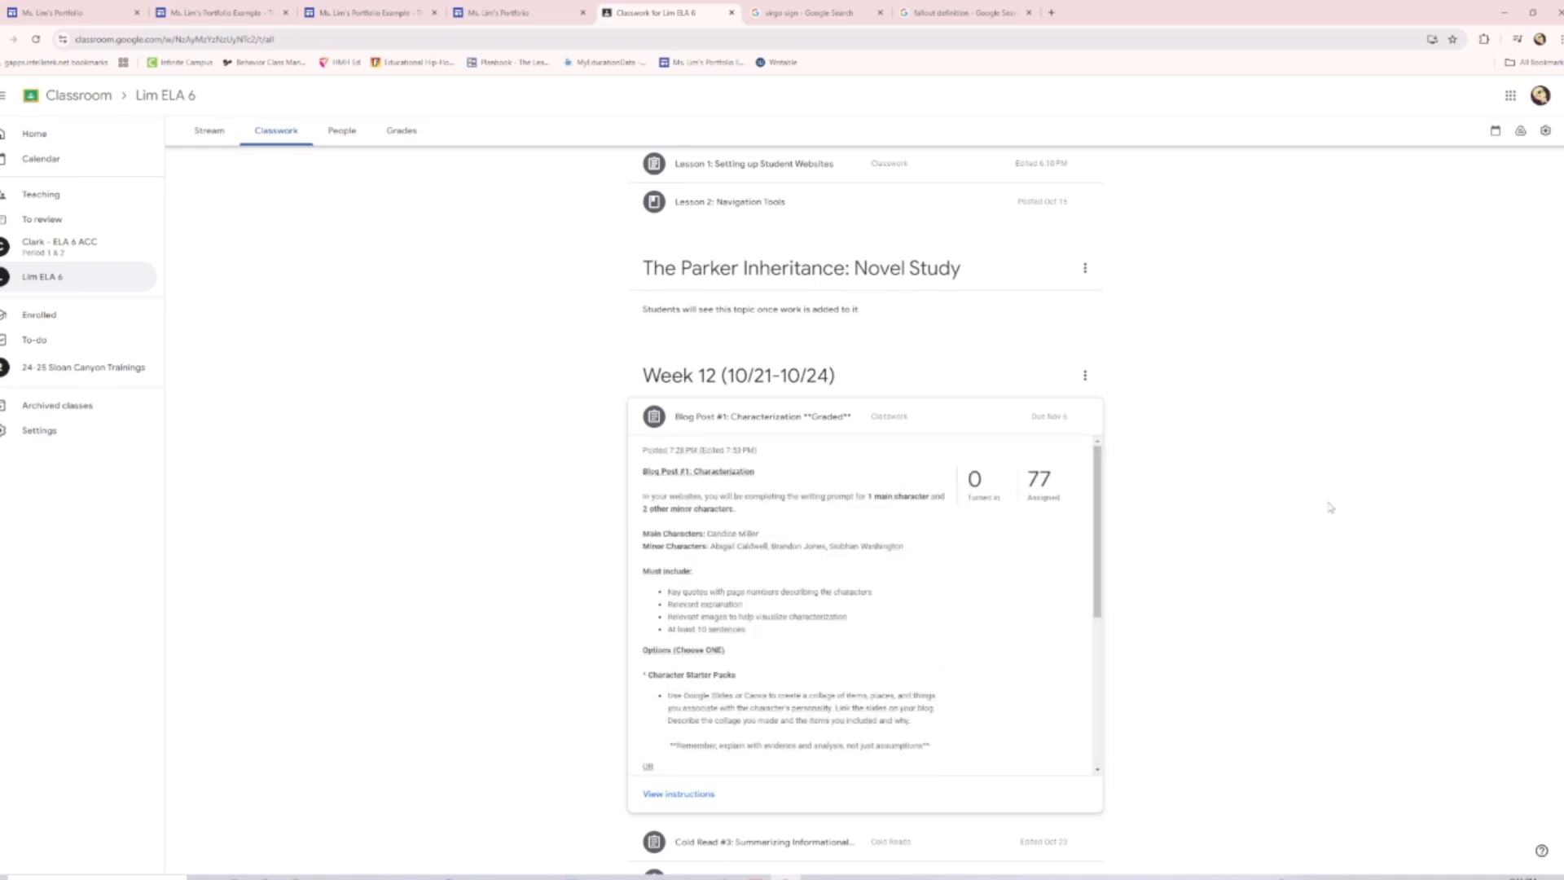